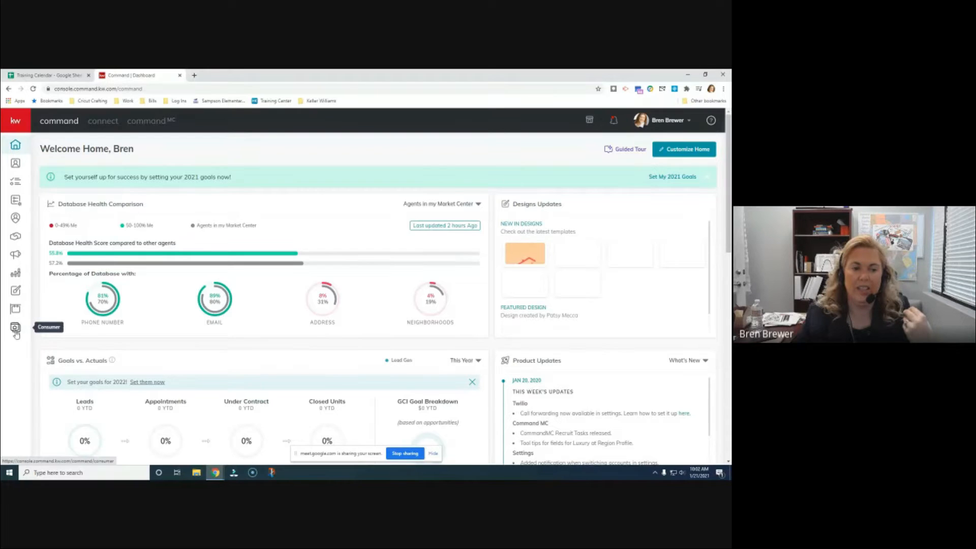
# Open the Consumer area to show the Landing Pages list
pyautogui.click(14, 330)
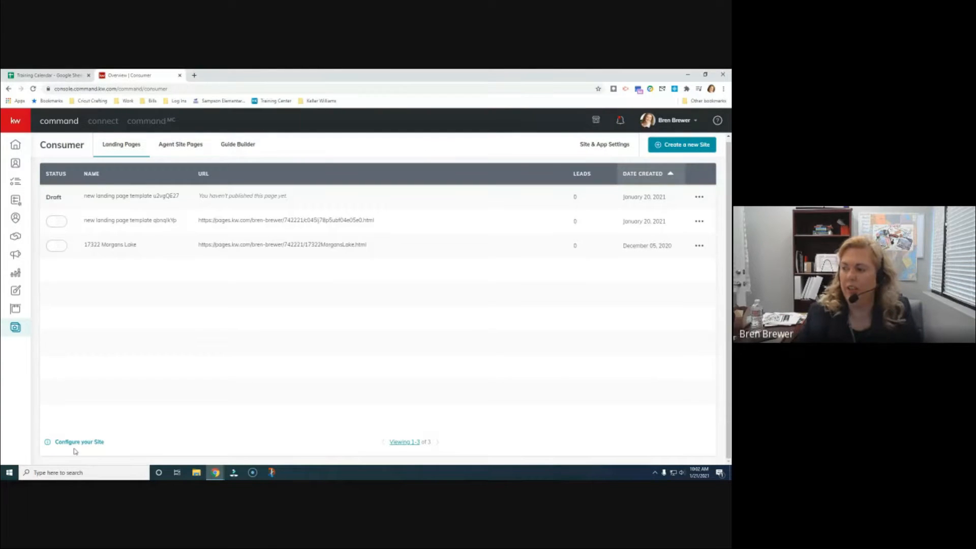
# Start configuring the agent site from the Landing Pages list
pyautogui.click(77, 443)
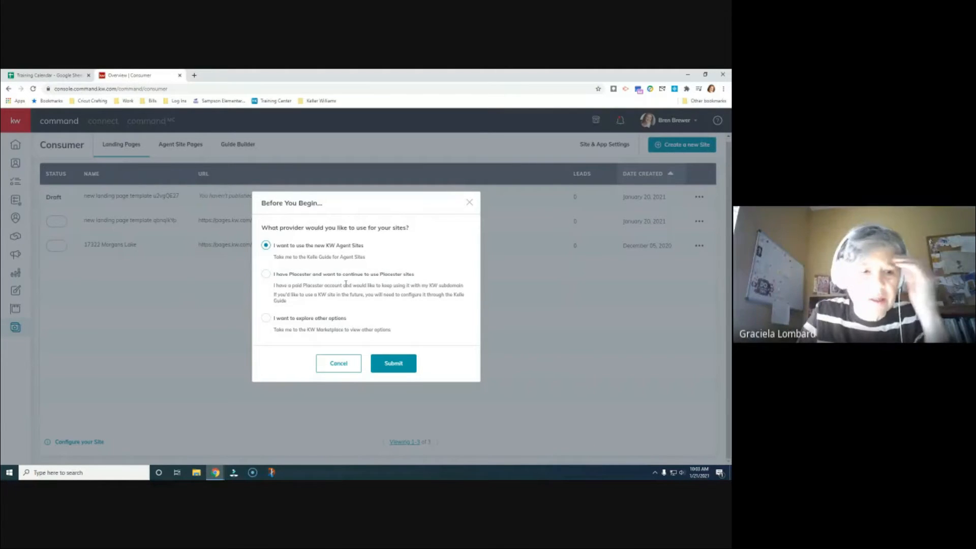
# Submit the new KW Agent Sites provider and launch its setup guide with Get Started!
pyautogui.click(401, 364)
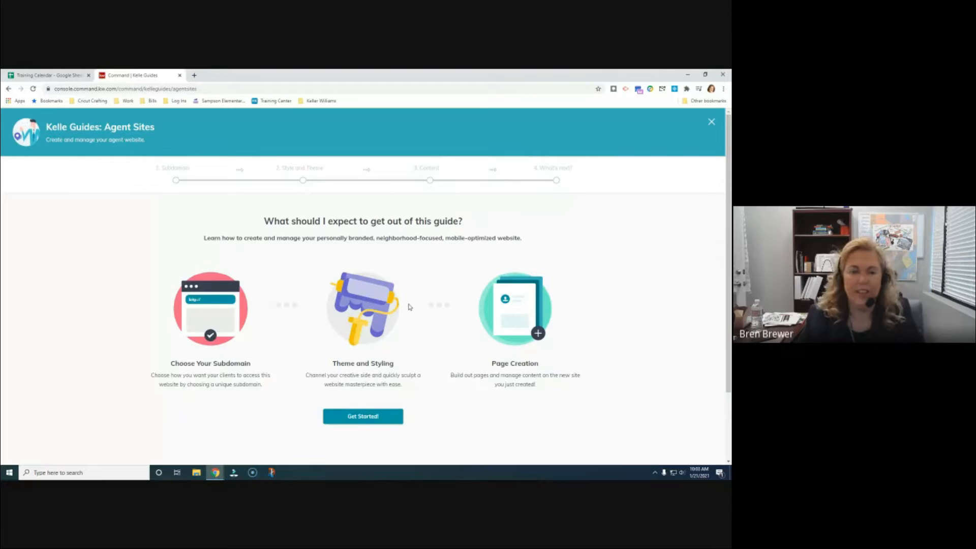
pyautogui.scroll(-1, 409, 310)
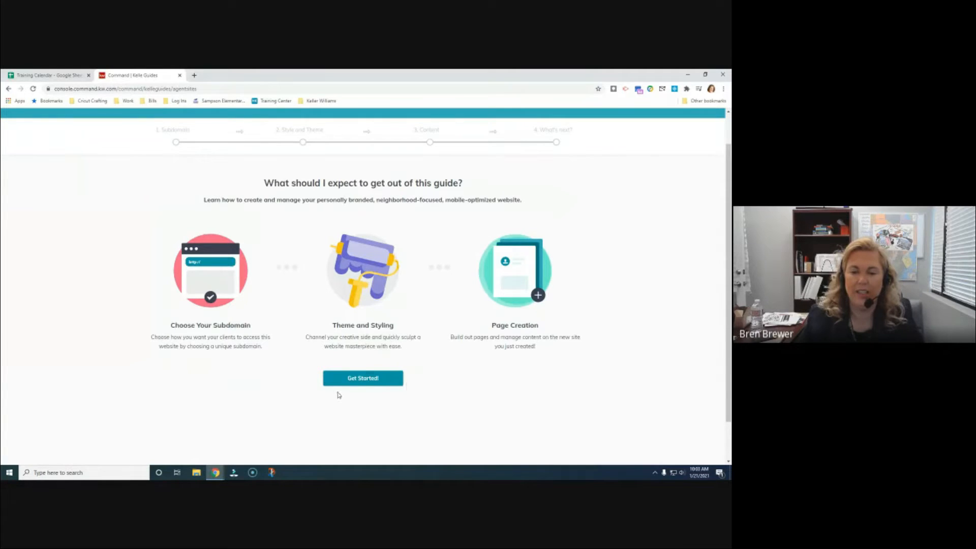
pyautogui.click(354, 379)
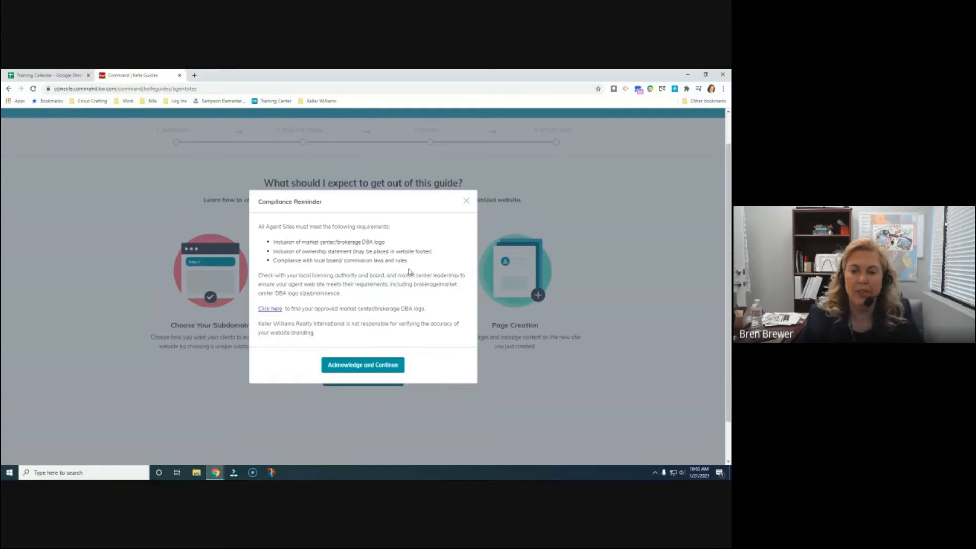
# Acknowledge the Agent Site compliance requirements and continue
pyautogui.click(370, 371)
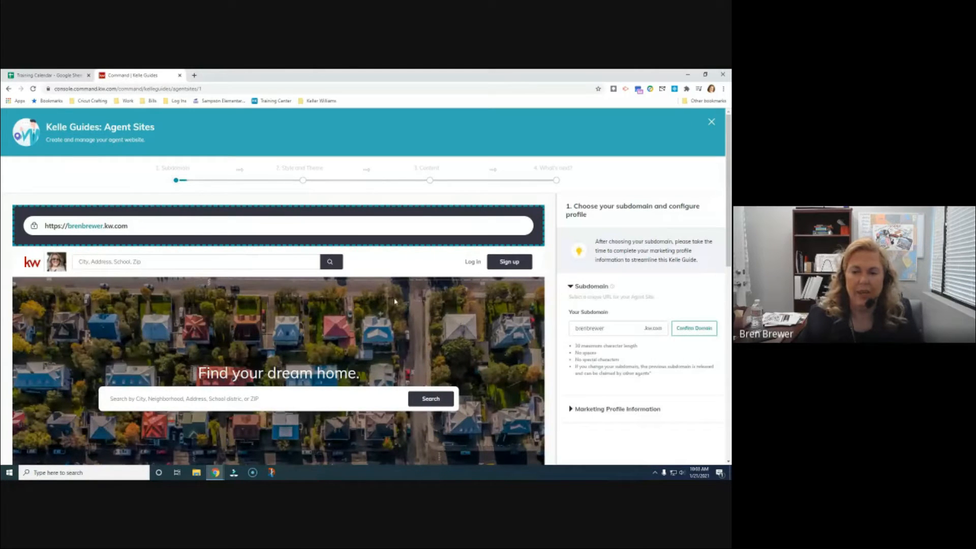
pyautogui.scroll(-1, 408, 314)
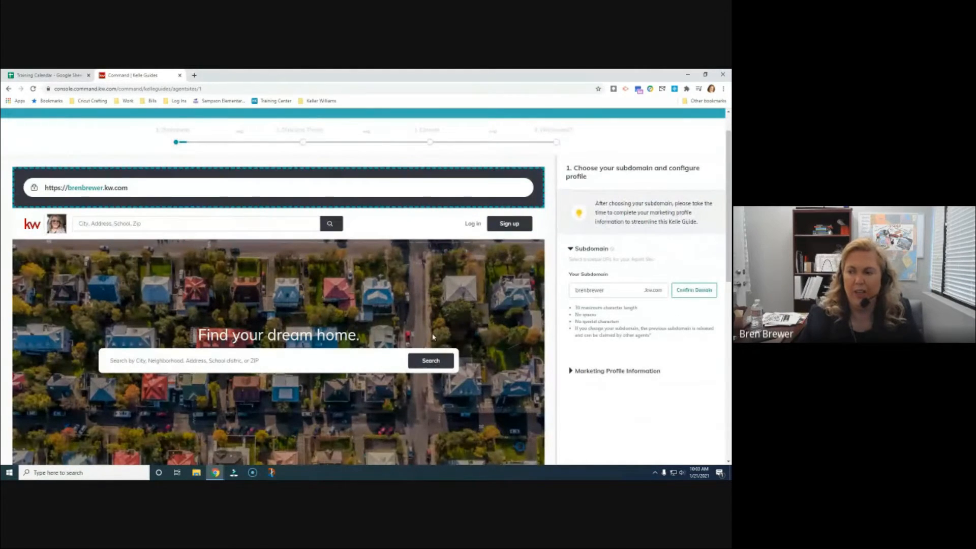
pyautogui.scroll(1, 433, 338)
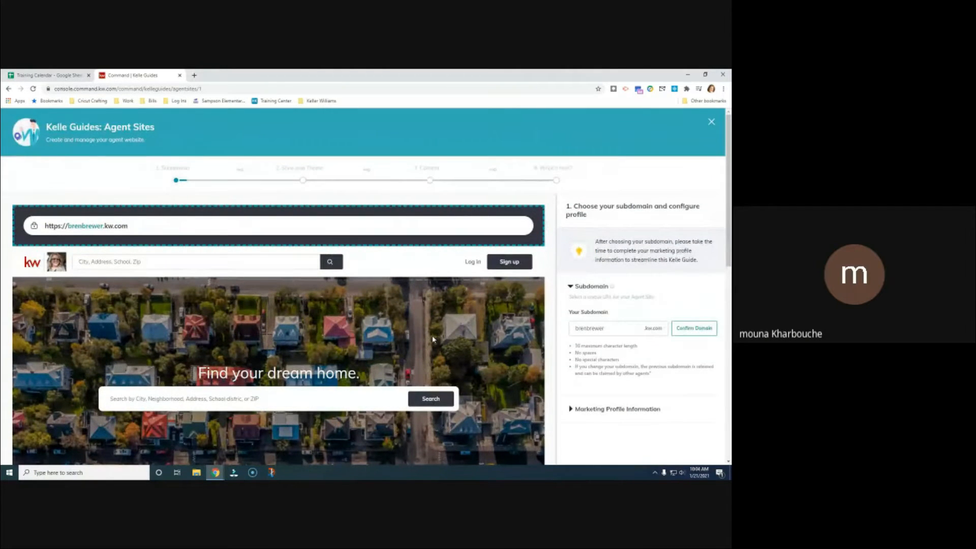
# Confirm the suggested subdomain for the agent website
pyautogui.scroll(-1, 432, 339)
pyautogui.scroll(-1, 449, 366)
pyautogui.scroll(2, 450, 366)
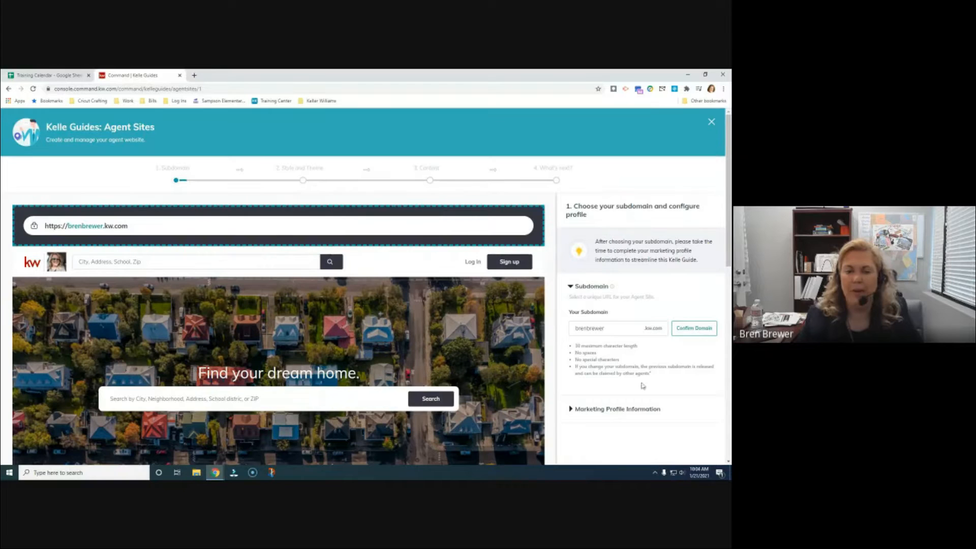
pyautogui.scroll(-1, 642, 383)
pyautogui.click(682, 291)
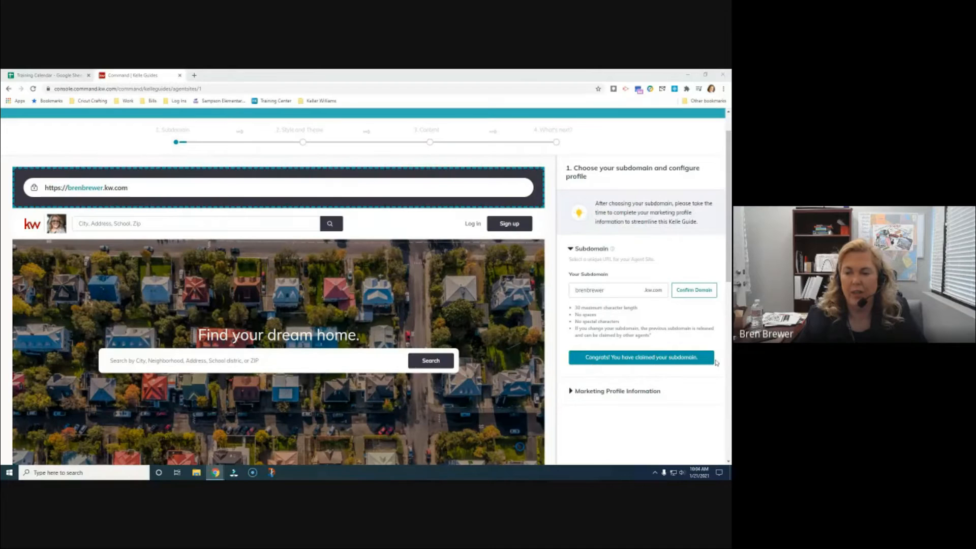
# Expand Marketing Profile Information and enter the team or business name
pyautogui.click(571, 393)
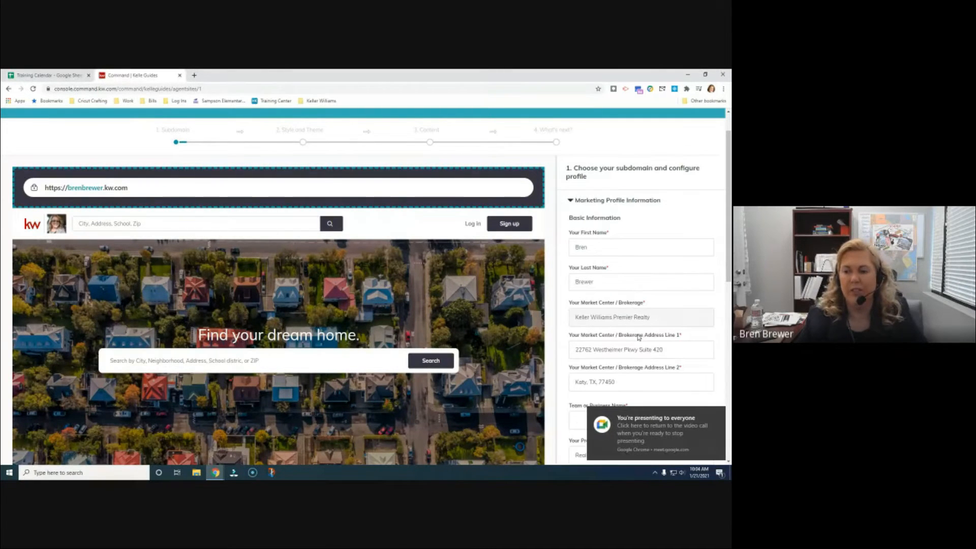
pyautogui.scroll(-1, 615, 239)
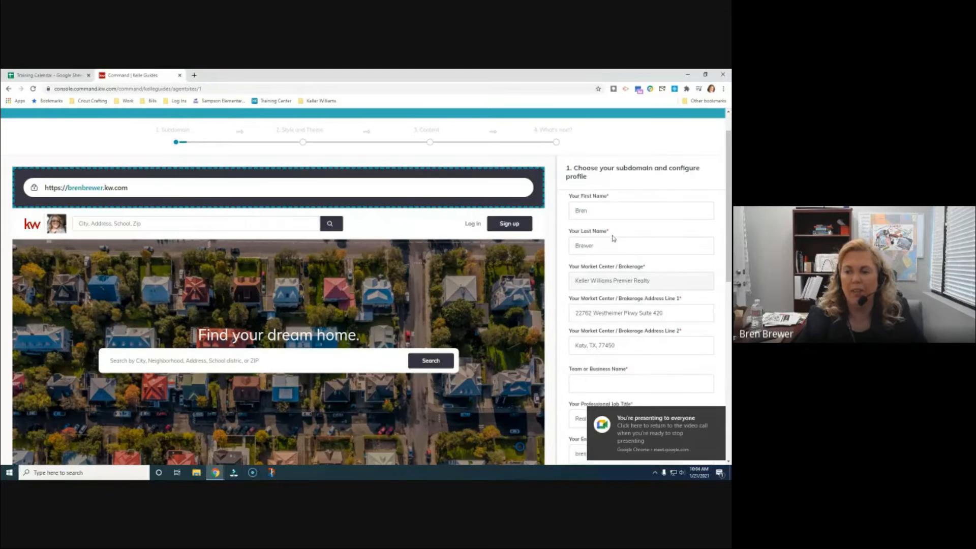
pyautogui.scroll(-2, 636, 270)
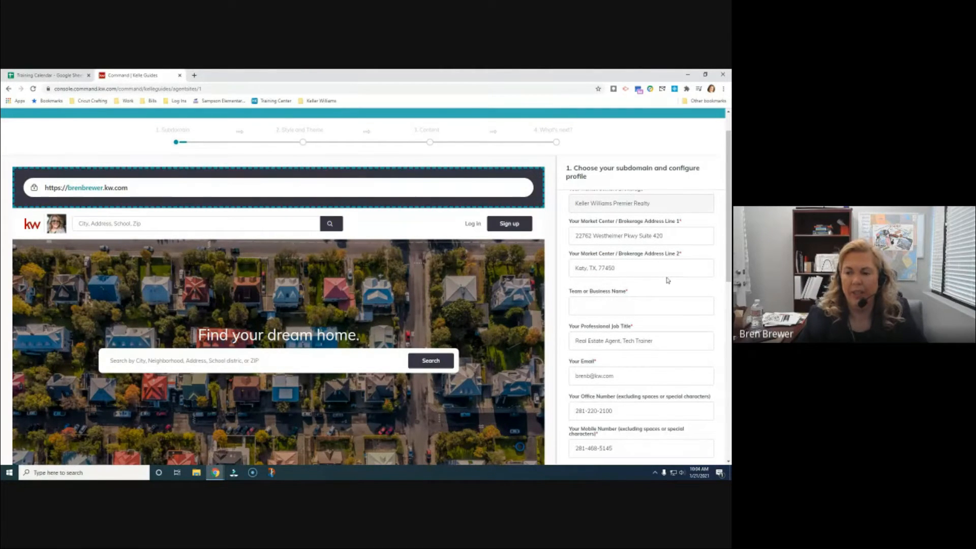
pyautogui.scroll(1, 670, 364)
pyautogui.scroll(1, 670, 364)
pyautogui.click(606, 340)
pyautogui.write('Brew')
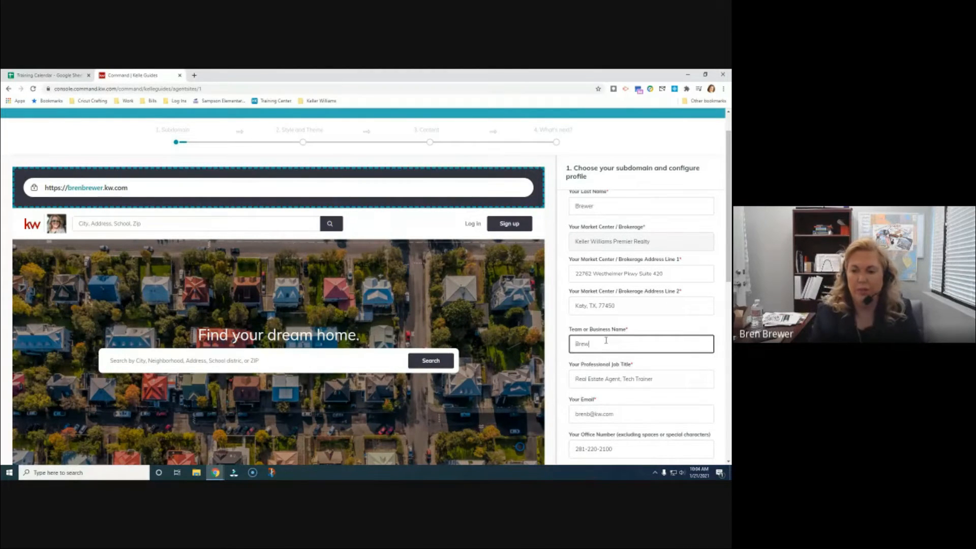
pyautogui.write('er Real Estate Team')
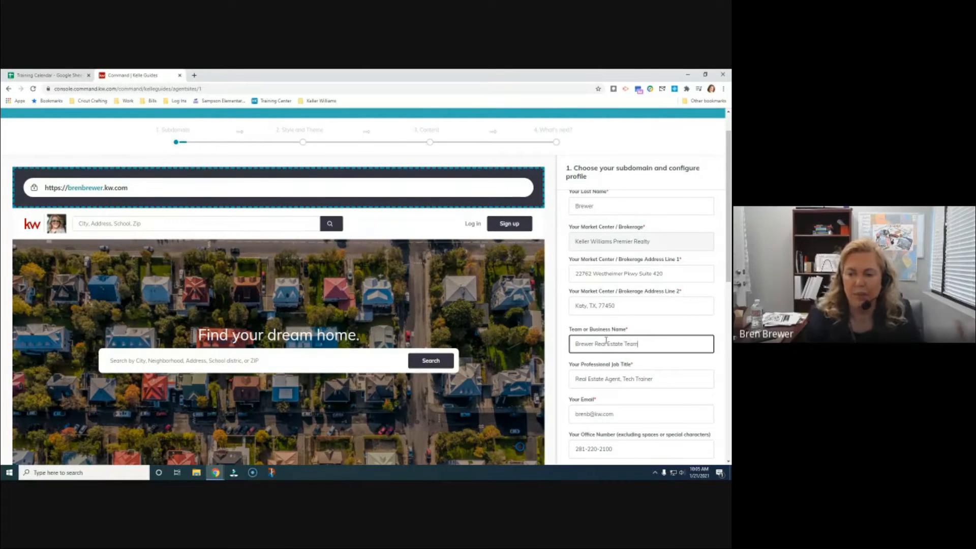
# Scroll through the remaining profile fields: logo, photo, social media links and KW App Link
pyautogui.scroll(-3, 649, 300)
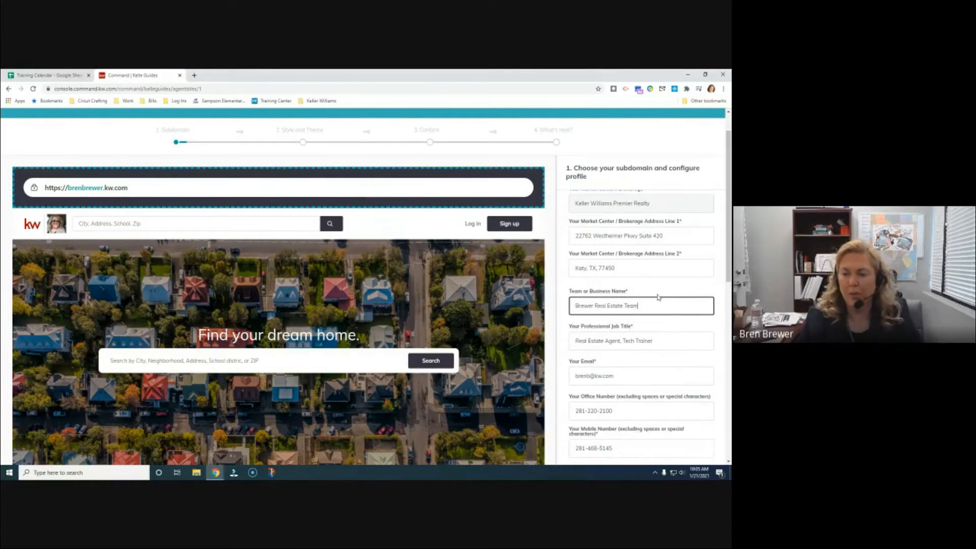
pyautogui.scroll(-5, 702, 289)
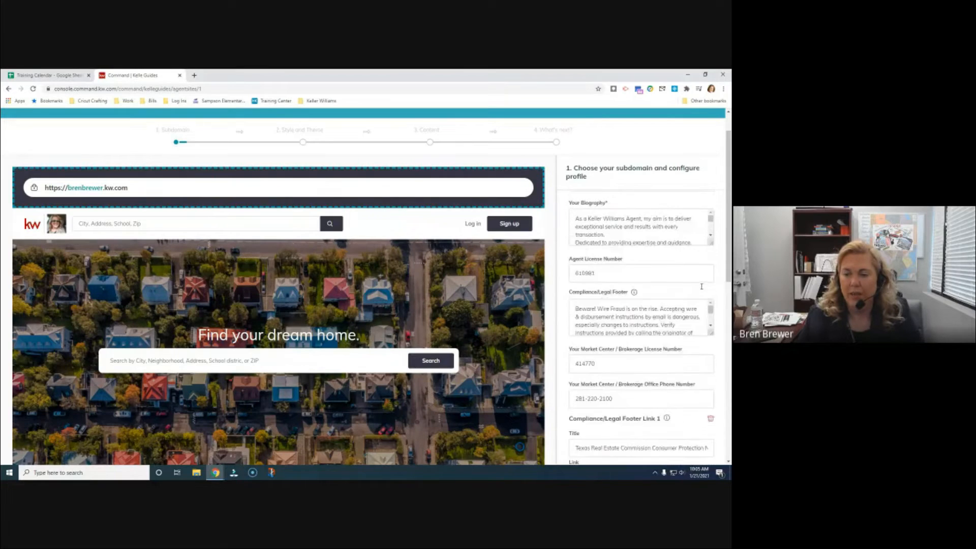
pyautogui.scroll(-3, 691, 356)
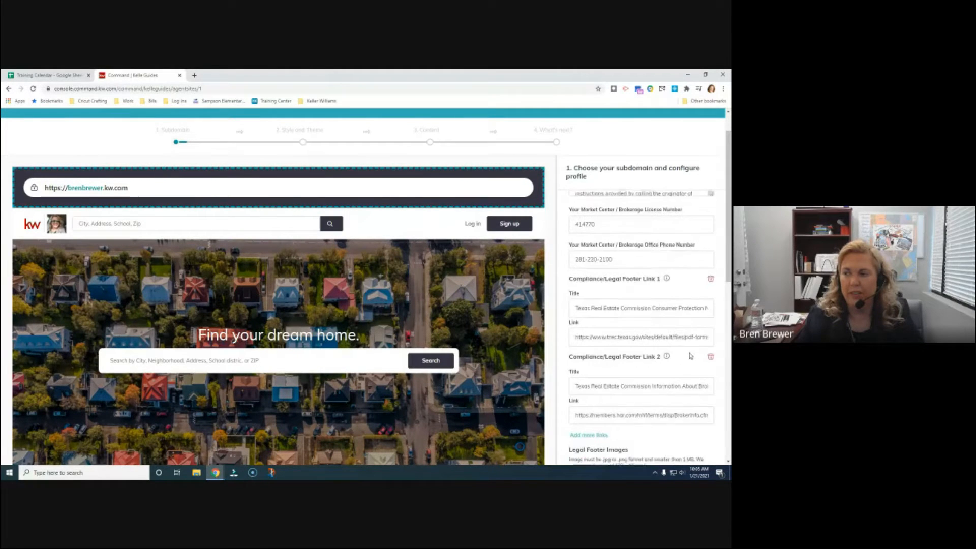
pyautogui.scroll(-9, 690, 356)
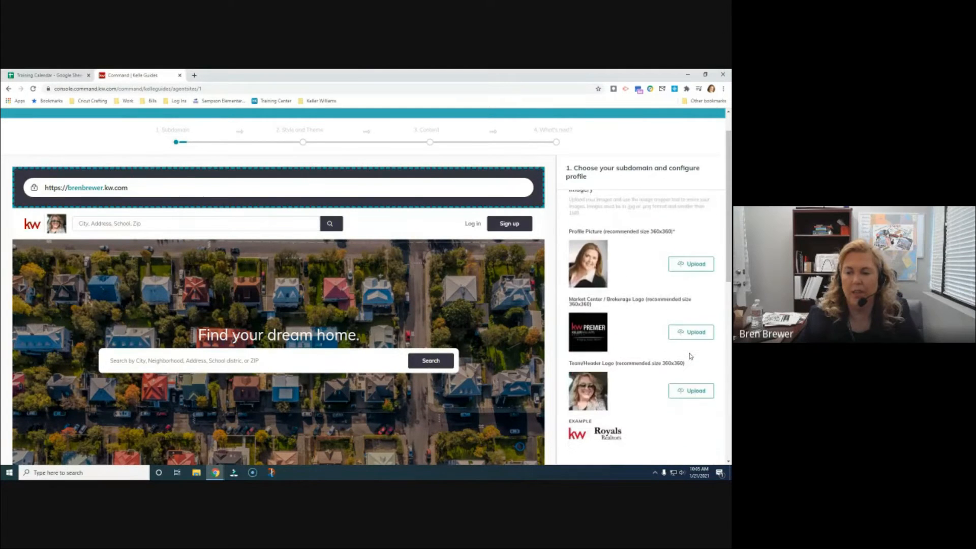
pyautogui.scroll(-3, 686, 351)
pyautogui.scroll(-1, 681, 347)
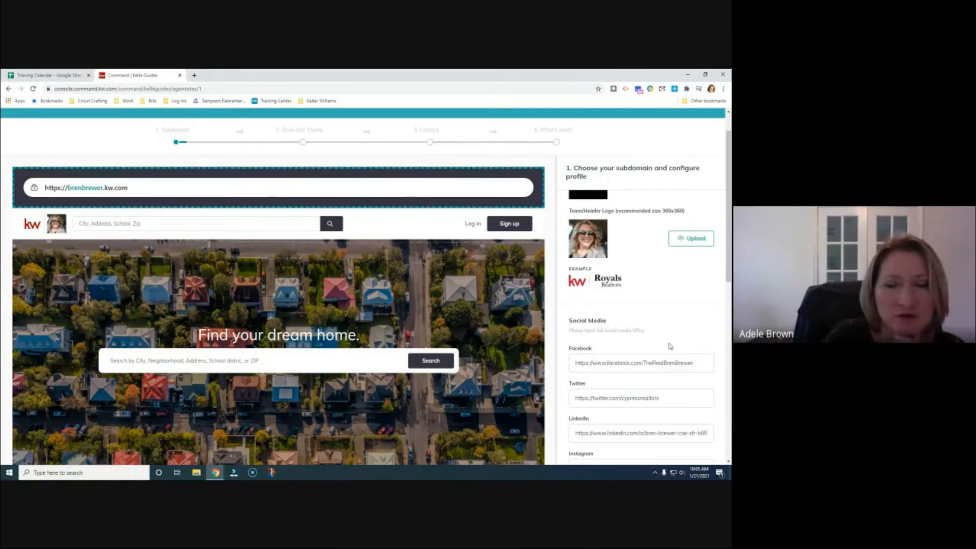
pyautogui.scroll(-2, 669, 347)
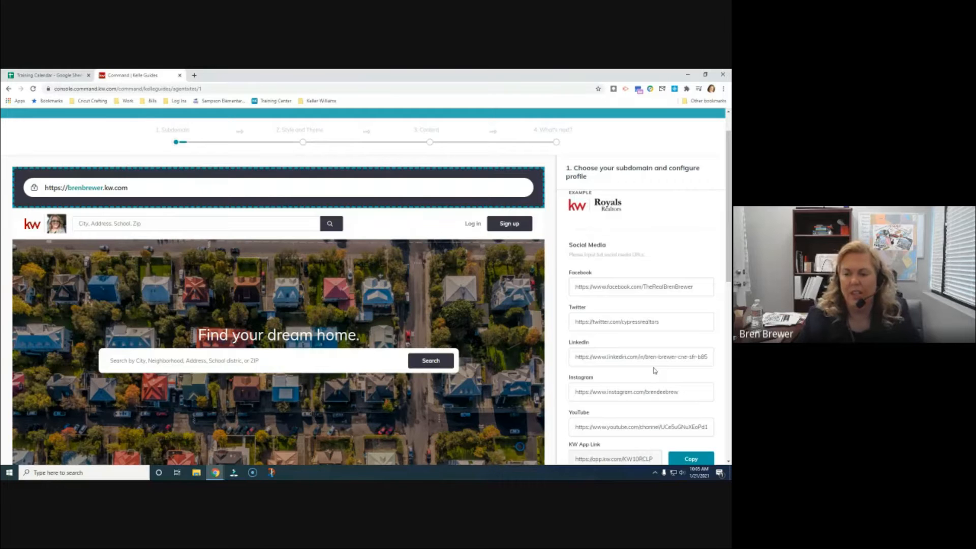
pyautogui.scroll(-2, 654, 369)
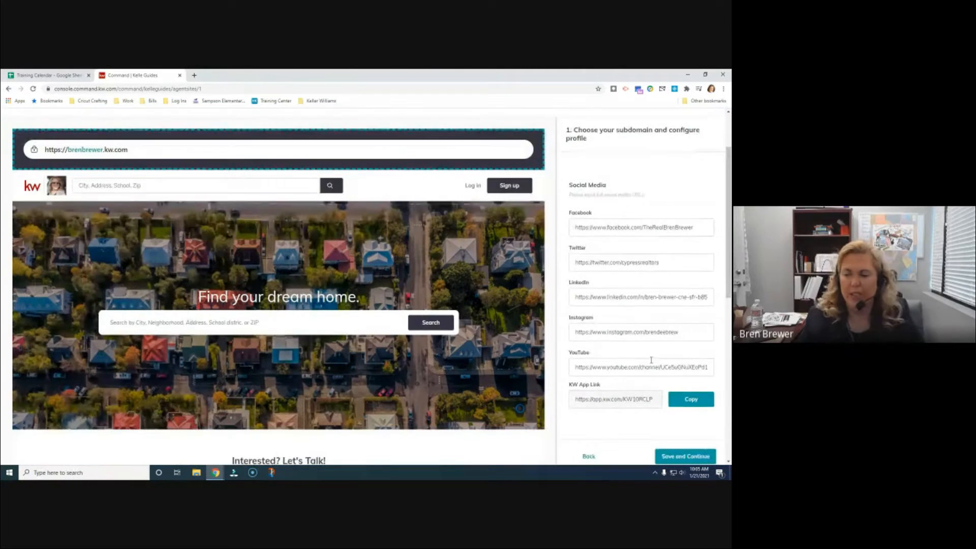
pyautogui.scroll(5, 692, 351)
pyautogui.scroll(10, 691, 351)
pyautogui.scroll(5, 692, 351)
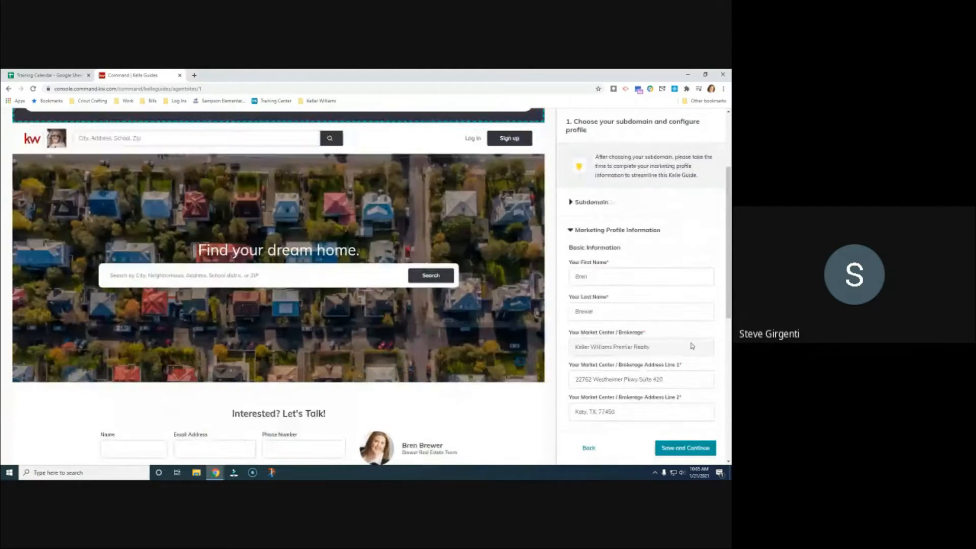
pyautogui.scroll(3, 693, 346)
pyautogui.scroll(-2, 687, 278)
pyautogui.scroll(-8, 687, 278)
pyautogui.scroll(-3, 689, 289)
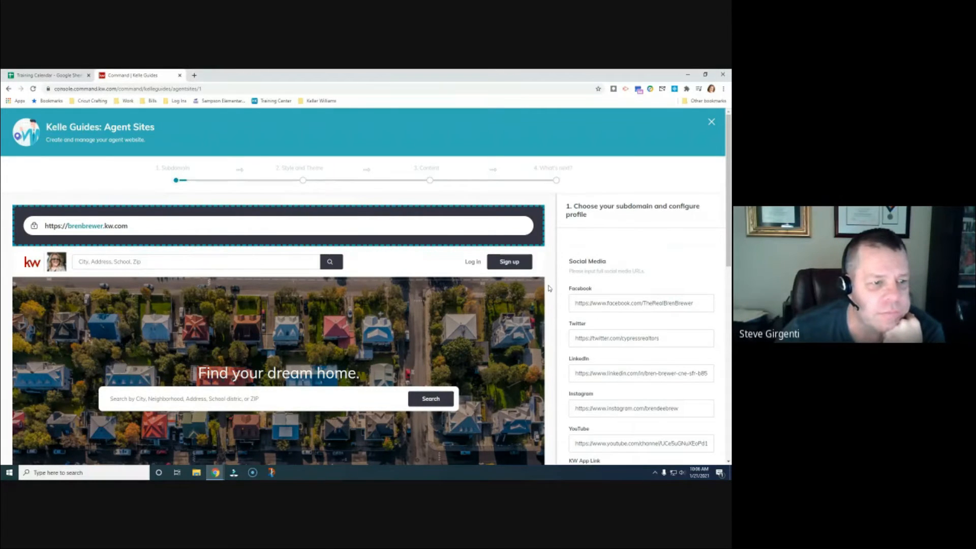
pyautogui.scroll(-3, 563, 291)
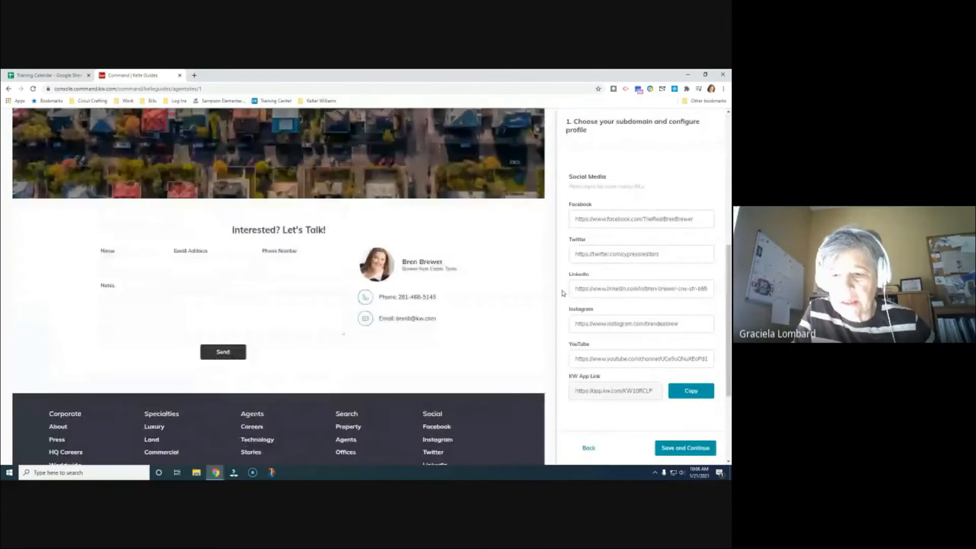
pyautogui.scroll(1, 564, 293)
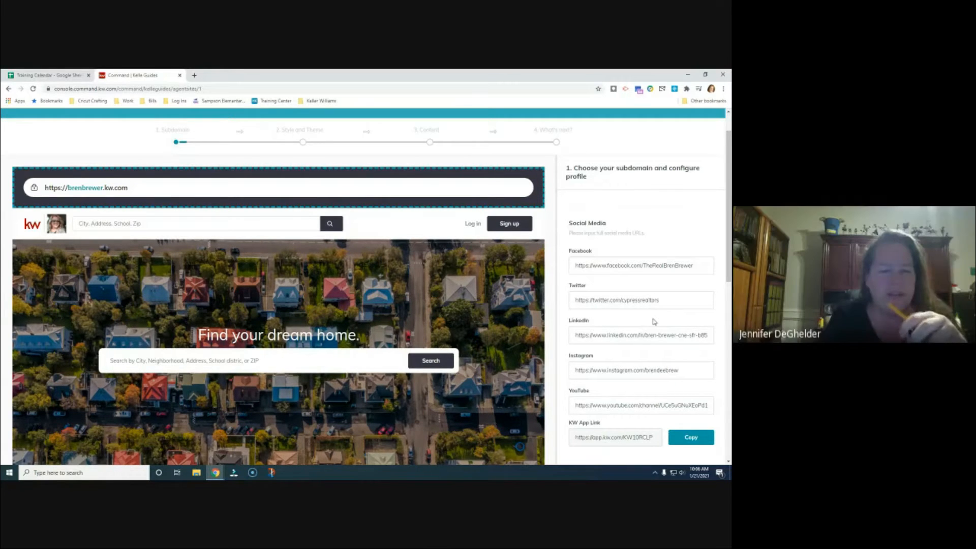
pyautogui.scroll(1, 654, 322)
# Expand the Subdomain section to show the claimed subdomain and its naming rules
pyautogui.scroll(12, 653, 322)
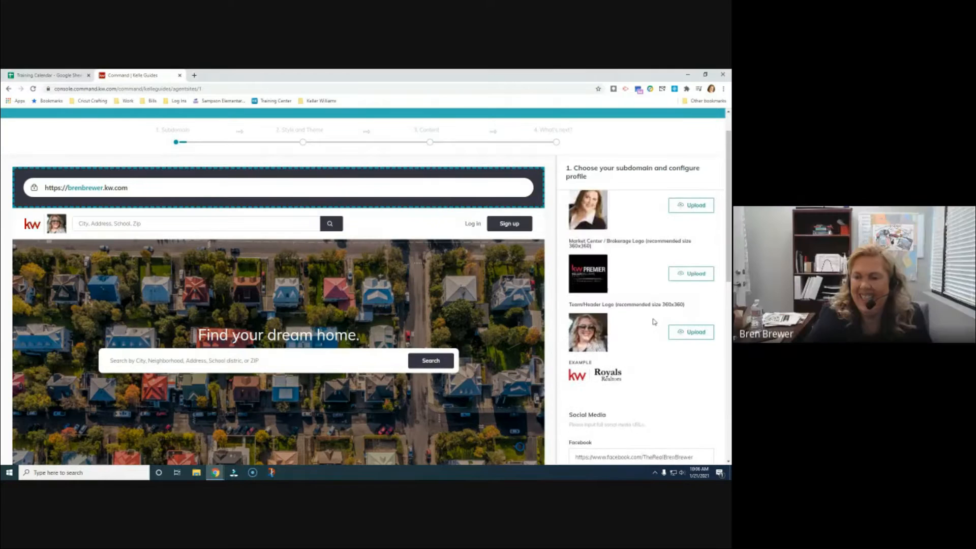
pyautogui.scroll(8, 654, 321)
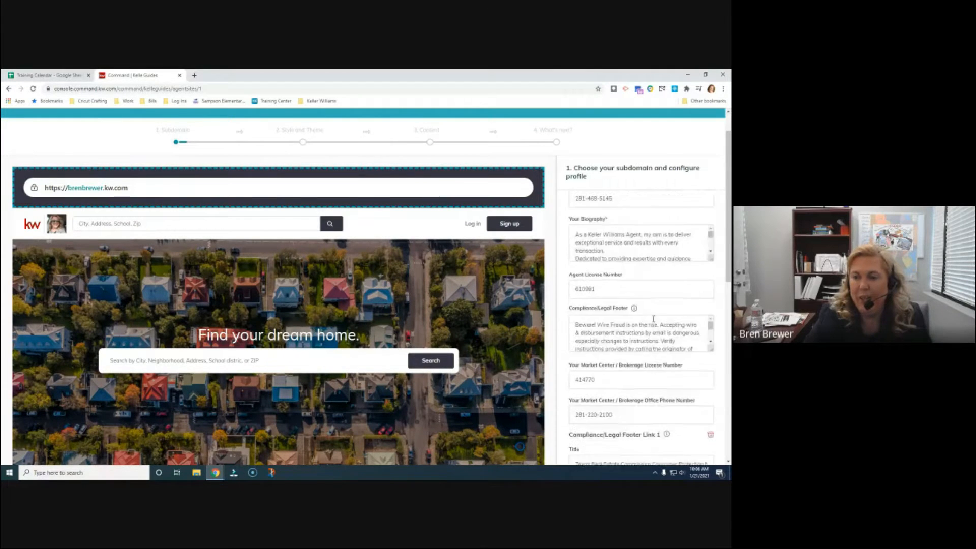
pyautogui.scroll(3, 653, 341)
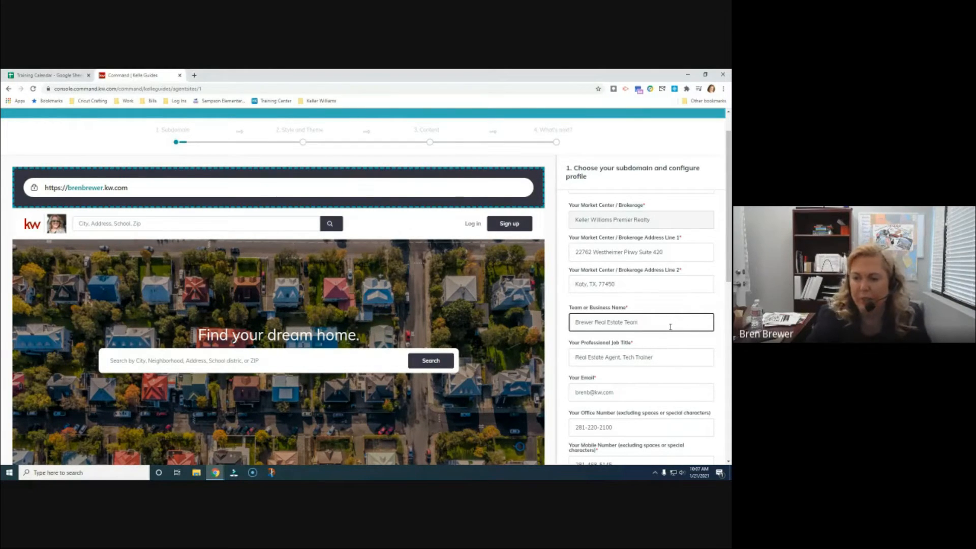
pyautogui.scroll(-3, 668, 330)
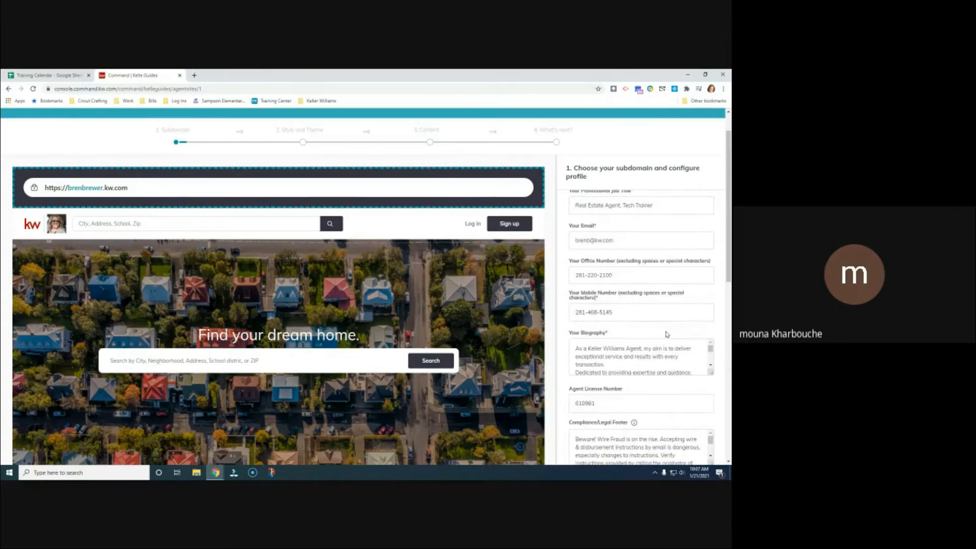
pyautogui.scroll(5, 666, 332)
pyautogui.scroll(4, 665, 332)
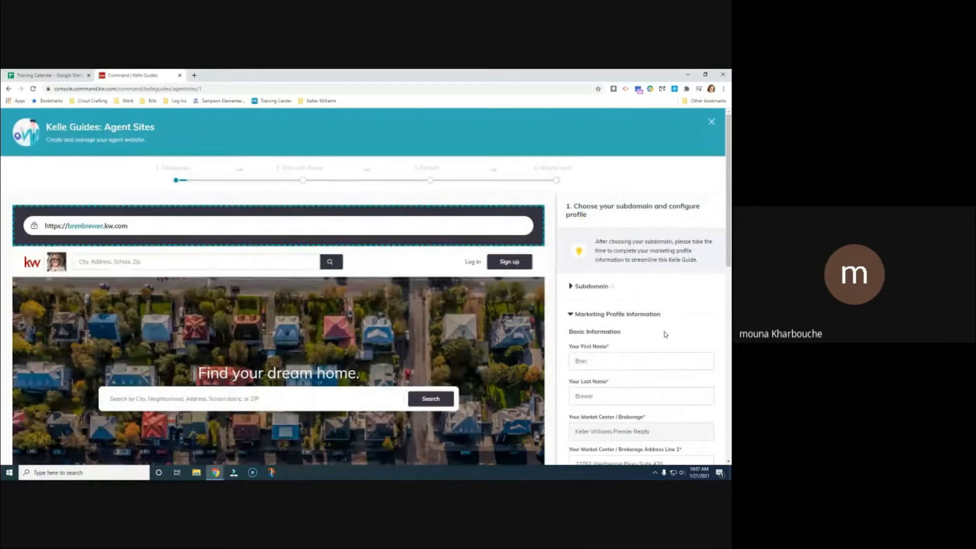
pyautogui.click(570, 287)
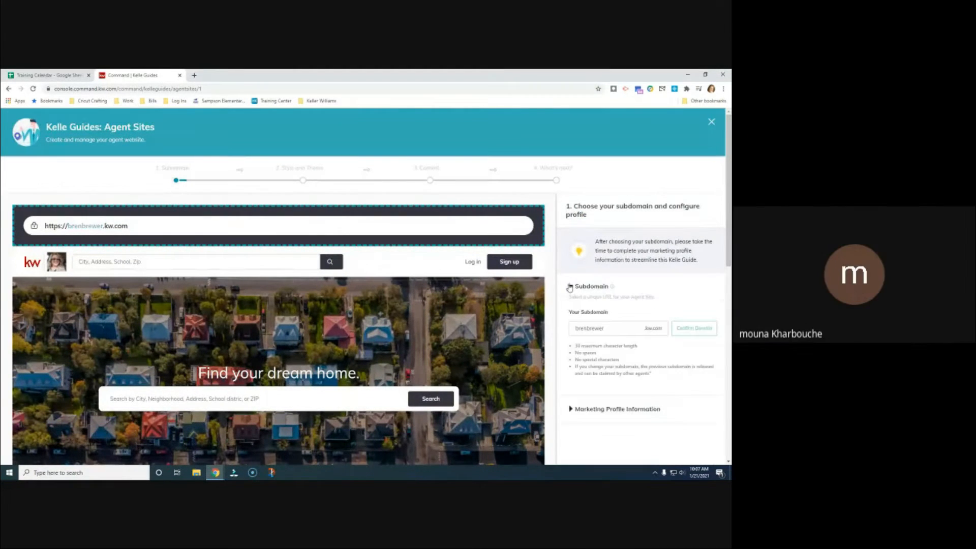
pyautogui.scroll(-2, 620, 303)
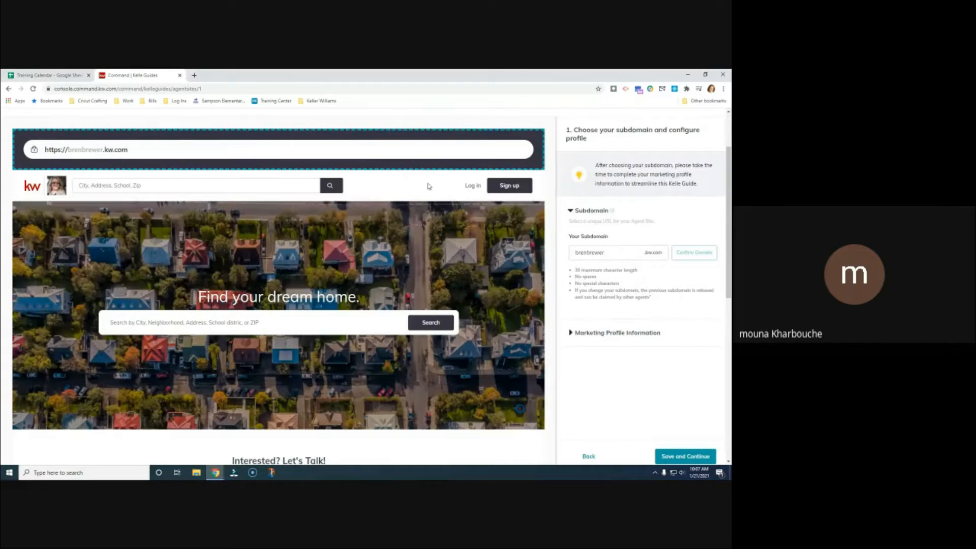
pyautogui.scroll(-3, 503, 282)
pyautogui.scroll(-2, 503, 282)
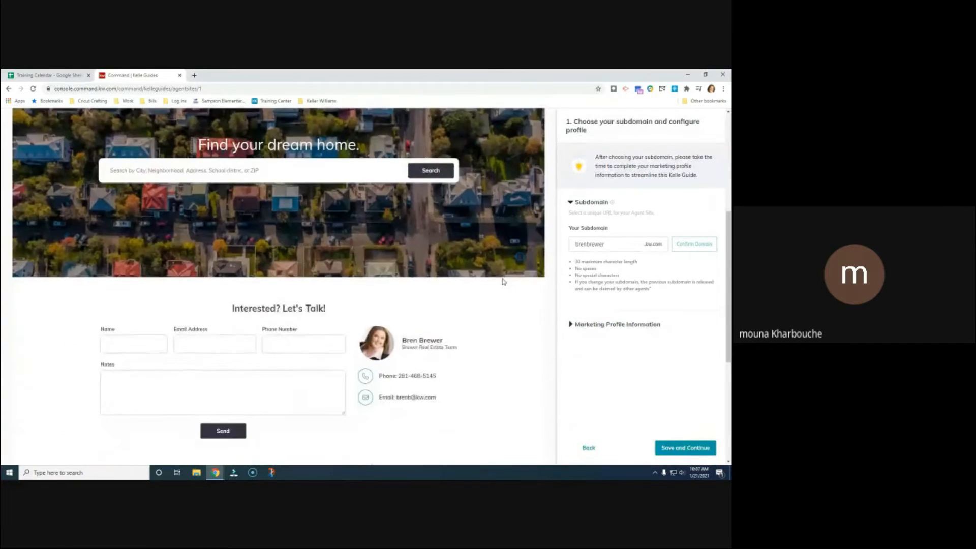
pyautogui.scroll(6, 504, 281)
pyautogui.scroll(-4, 503, 281)
pyautogui.scroll(-6, 503, 281)
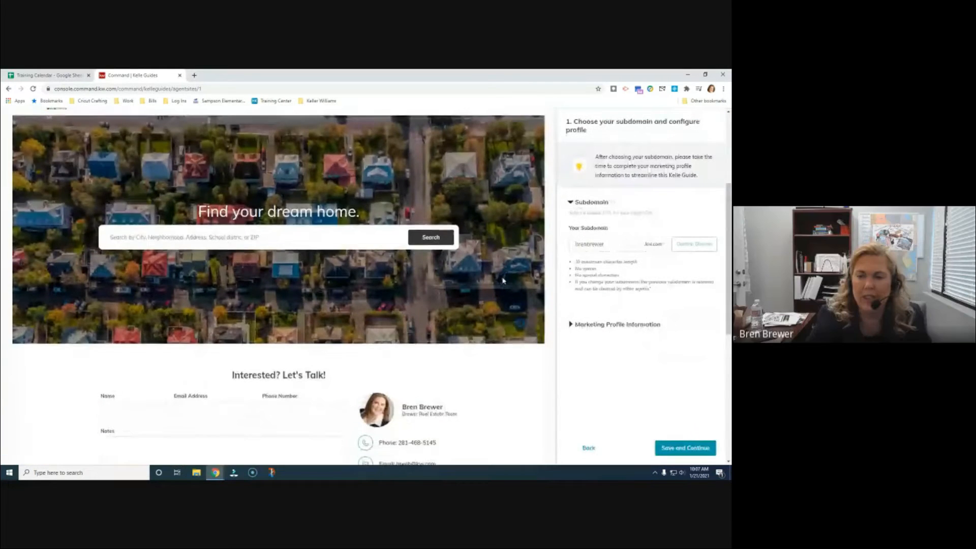
pyautogui.scroll(8, 504, 281)
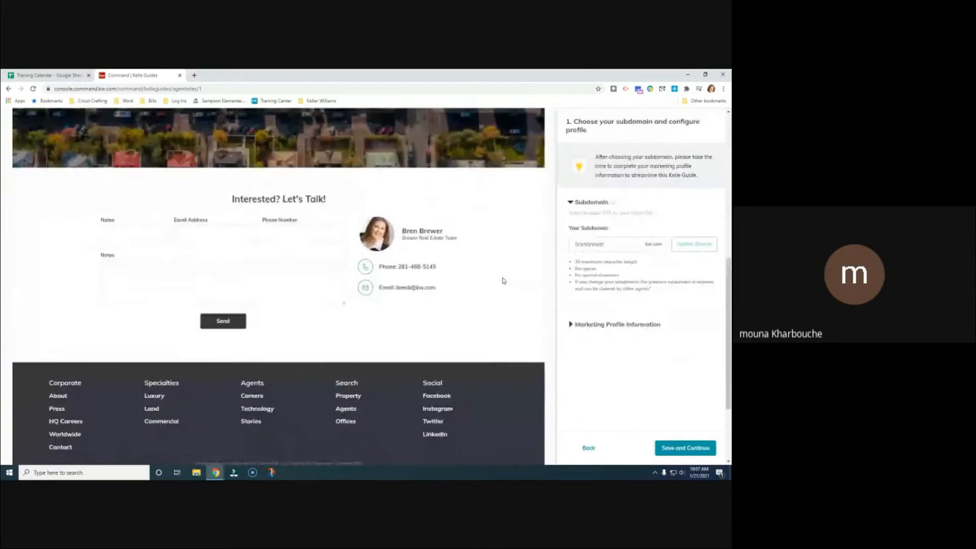
pyautogui.scroll(1, 503, 280)
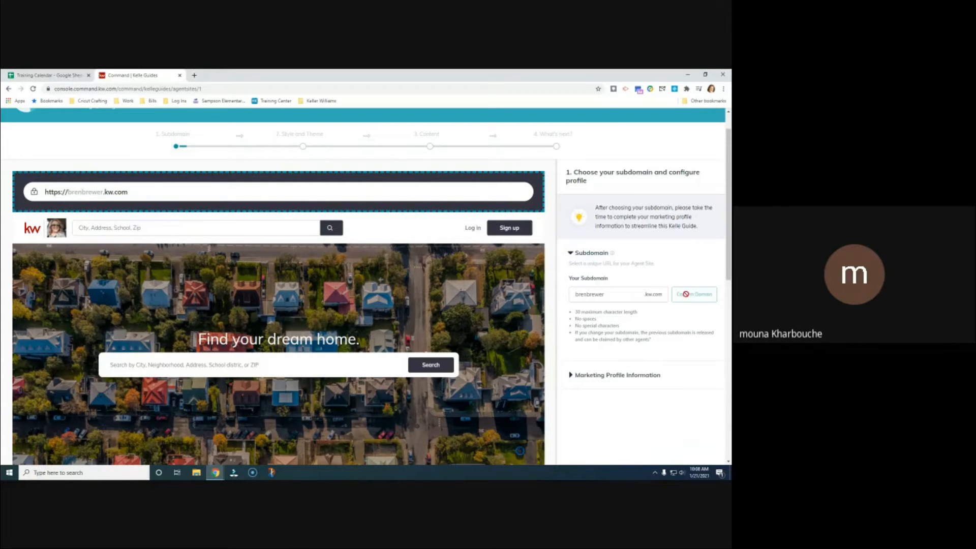
pyautogui.click(616, 292)
pyautogui.click(693, 278)
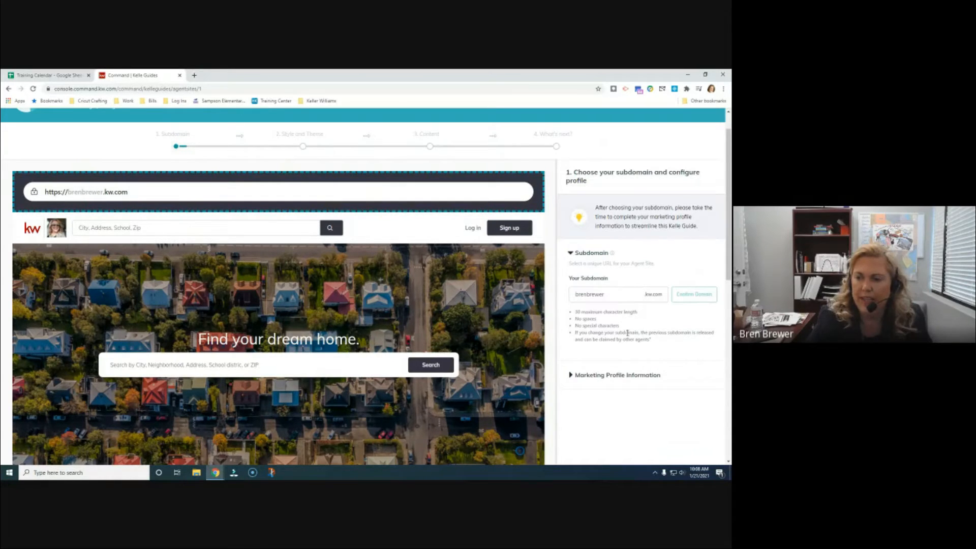
pyautogui.click(571, 254)
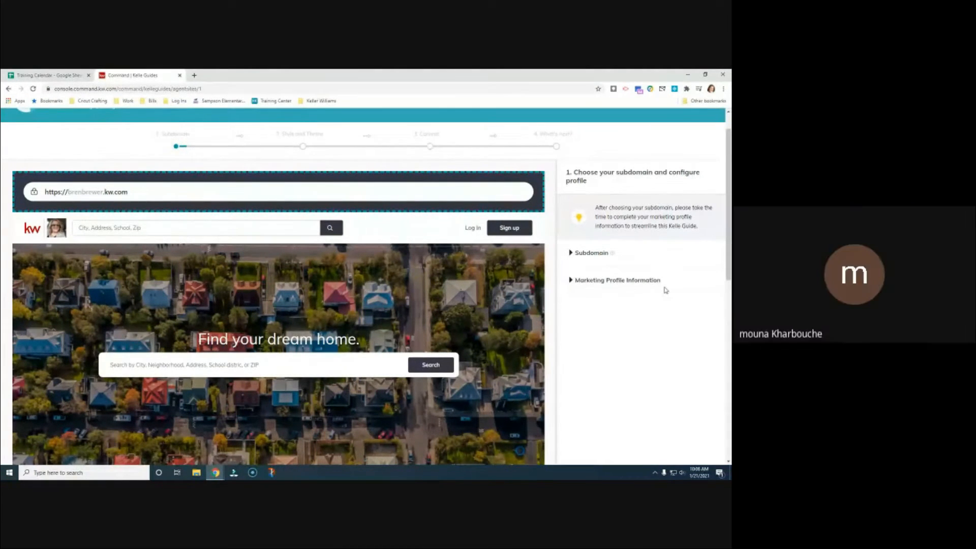
# Expand Marketing Profile Information and review the filled name and brokerage address fields
pyautogui.click(570, 281)
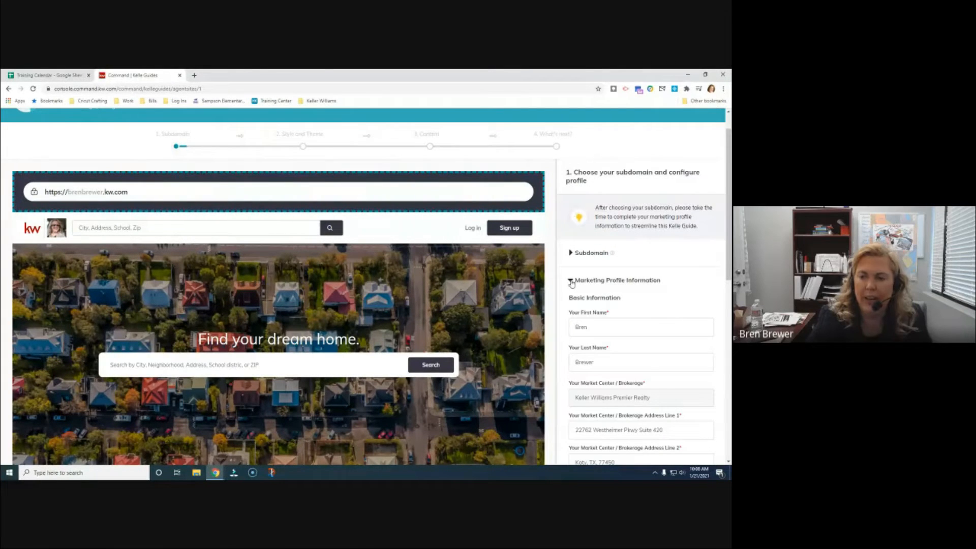
pyautogui.scroll(-3, 651, 281)
pyautogui.scroll(-6, 651, 281)
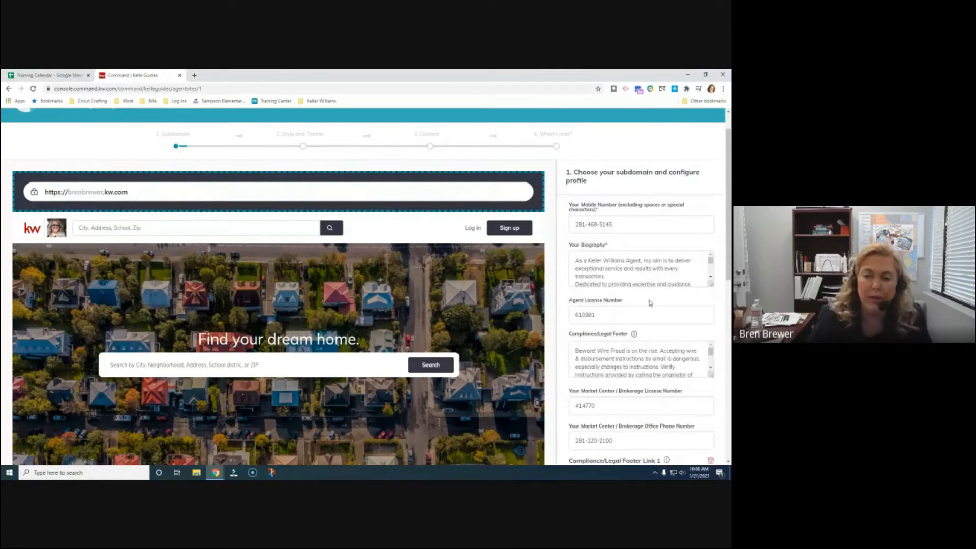
pyautogui.scroll(-2, 656, 331)
pyautogui.scroll(-2, 661, 335)
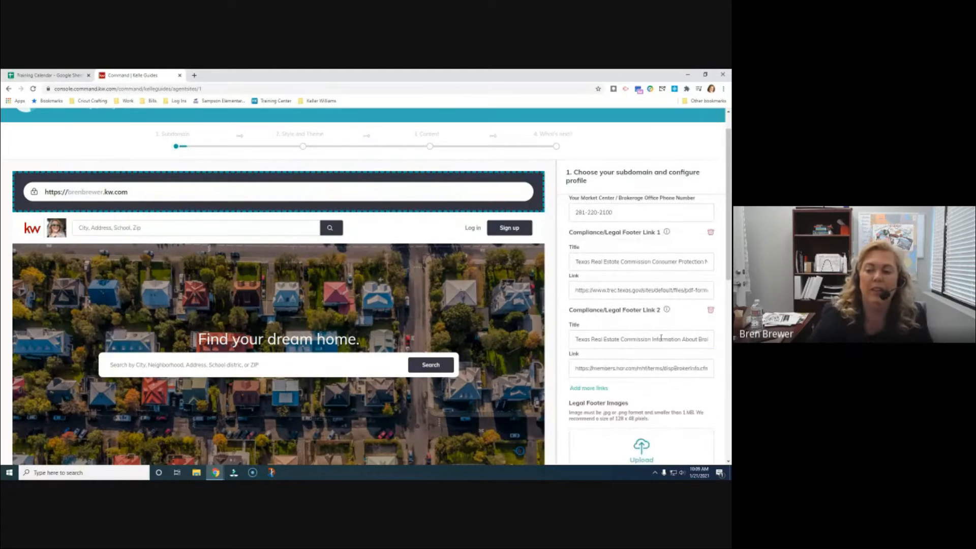
pyautogui.scroll(-1, 662, 335)
pyautogui.scroll(-2, 662, 335)
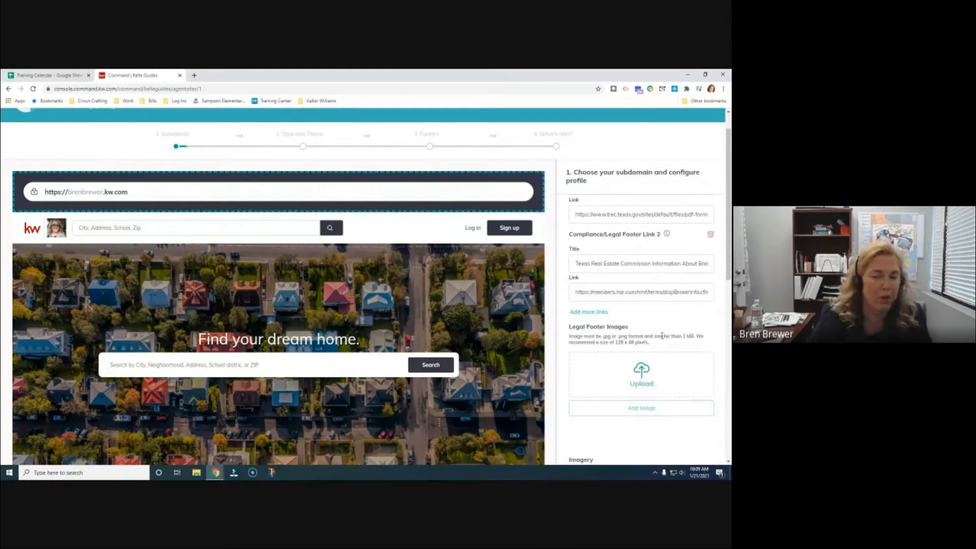
pyautogui.scroll(-3, 657, 347)
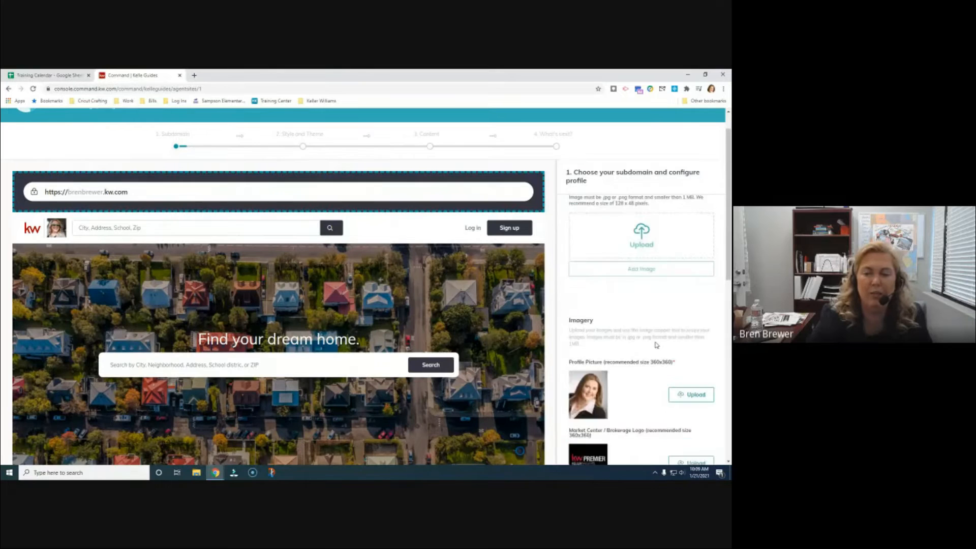
pyautogui.scroll(-5, 656, 345)
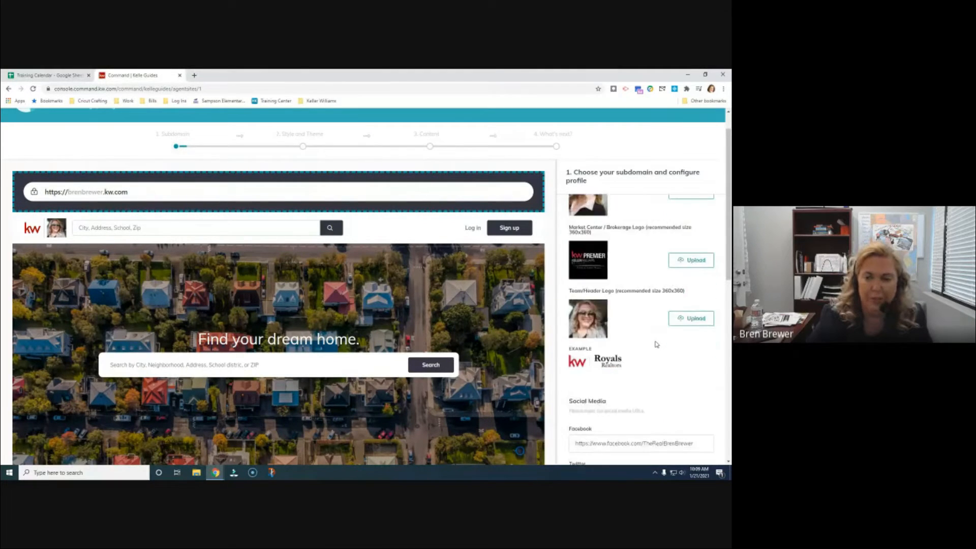
pyautogui.scroll(-3, 659, 331)
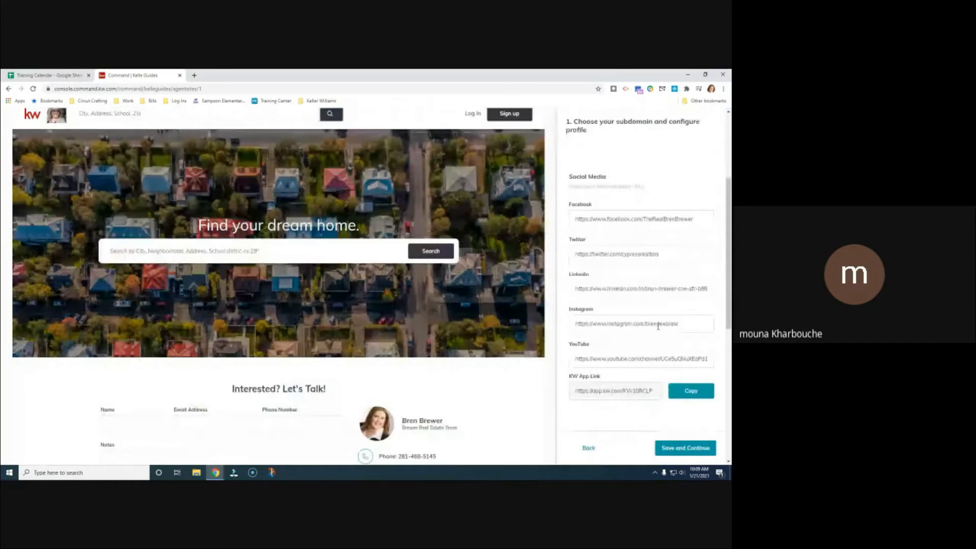
pyautogui.scroll(5, 658, 328)
pyautogui.scroll(6, 658, 328)
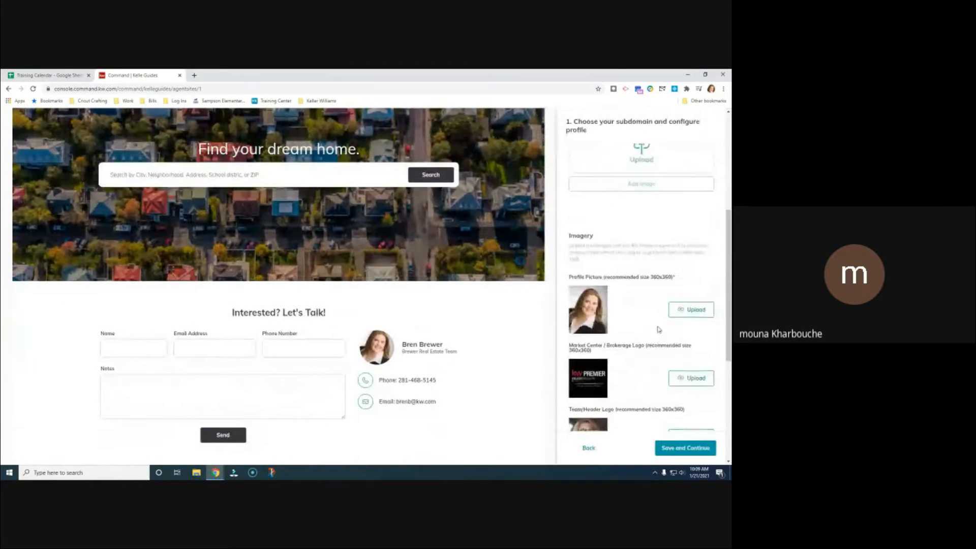
pyautogui.scroll(8, 658, 328)
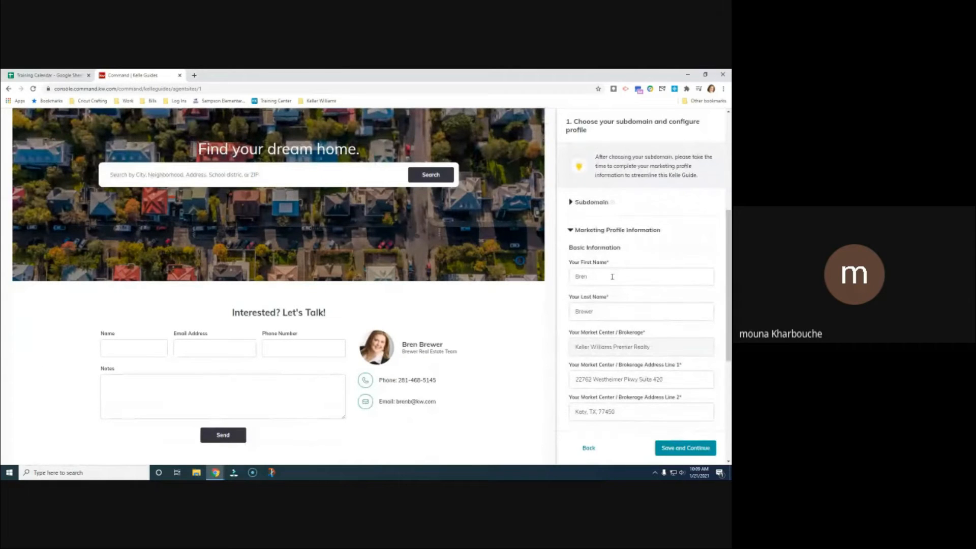
pyautogui.scroll(-2, 623, 345)
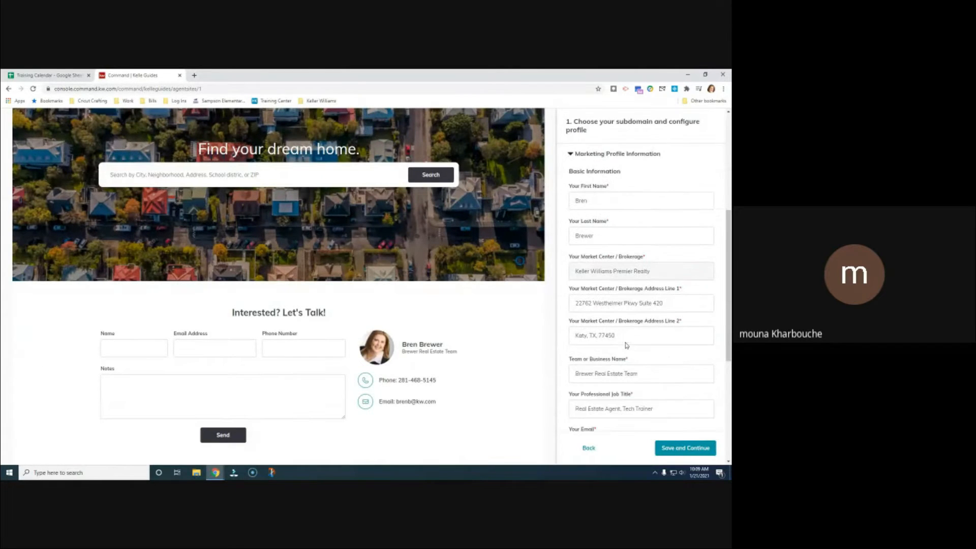
pyautogui.scroll(-1, 633, 305)
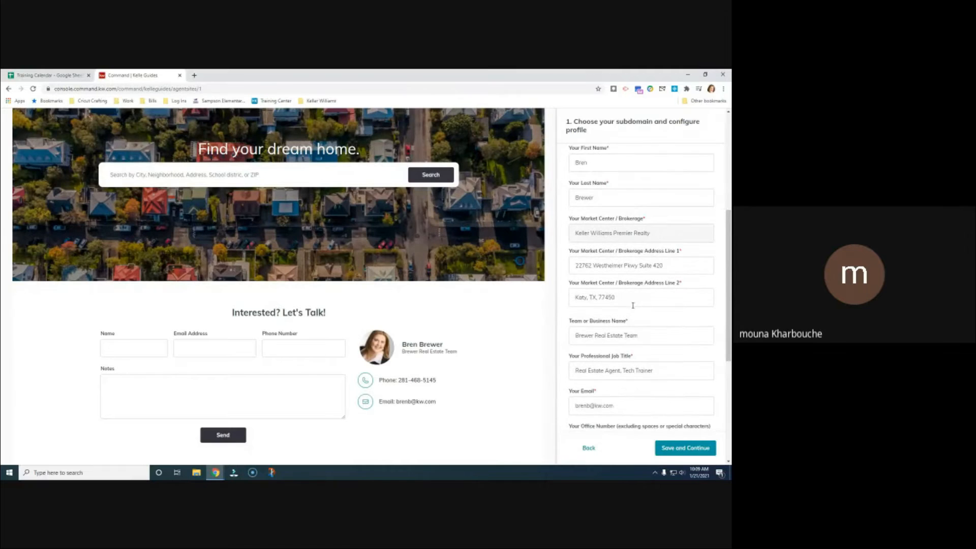
pyautogui.scroll(-6, 640, 295)
pyautogui.scroll(-1, 650, 275)
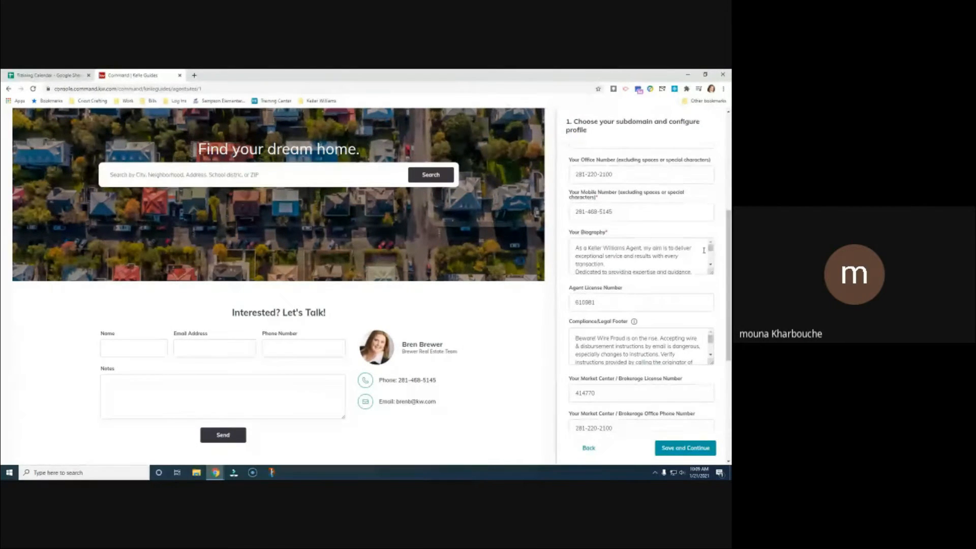
pyautogui.scroll(-3, 661, 257)
pyautogui.scroll(-5, 693, 294)
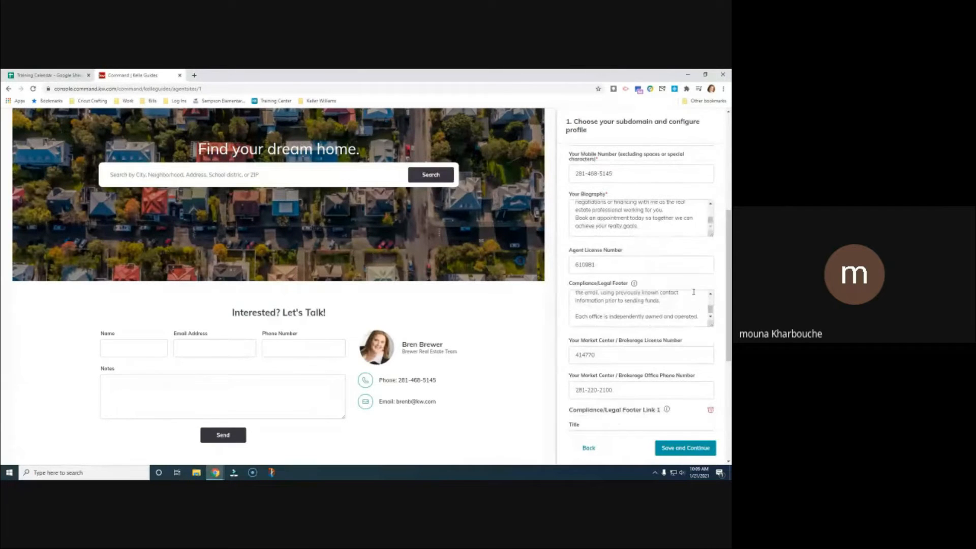
pyautogui.scroll(-6, 693, 291)
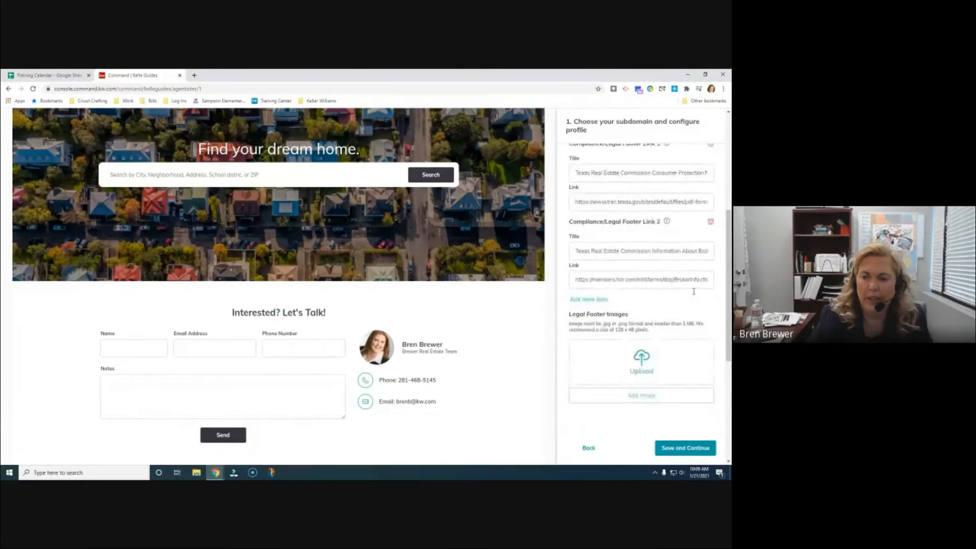
pyautogui.scroll(-7, 694, 293)
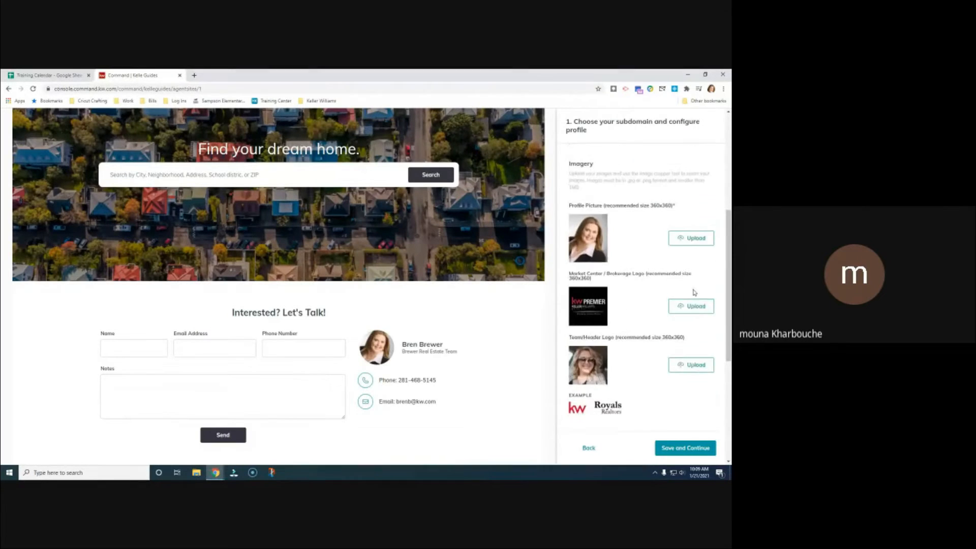
pyautogui.scroll(20, 694, 291)
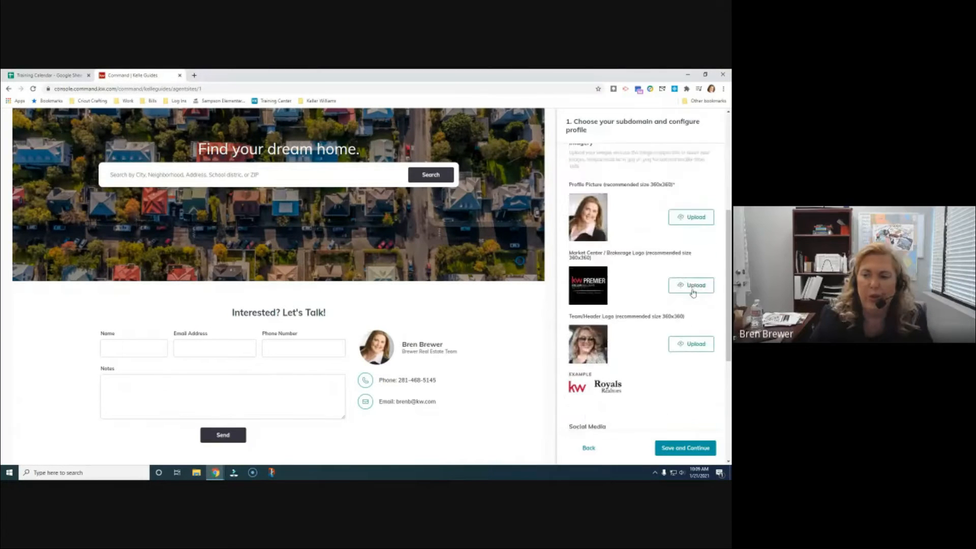
pyautogui.scroll(5, 693, 287)
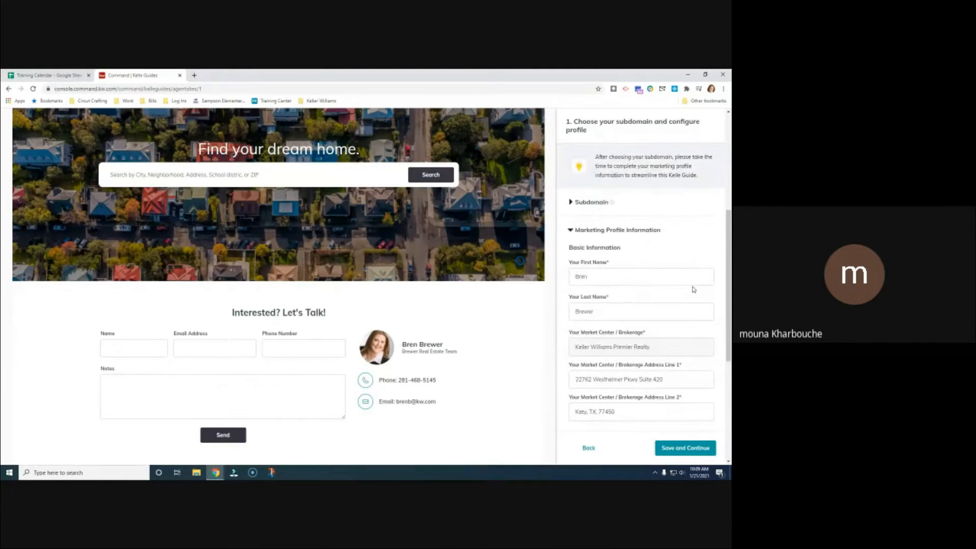
pyautogui.scroll(1, 683, 236)
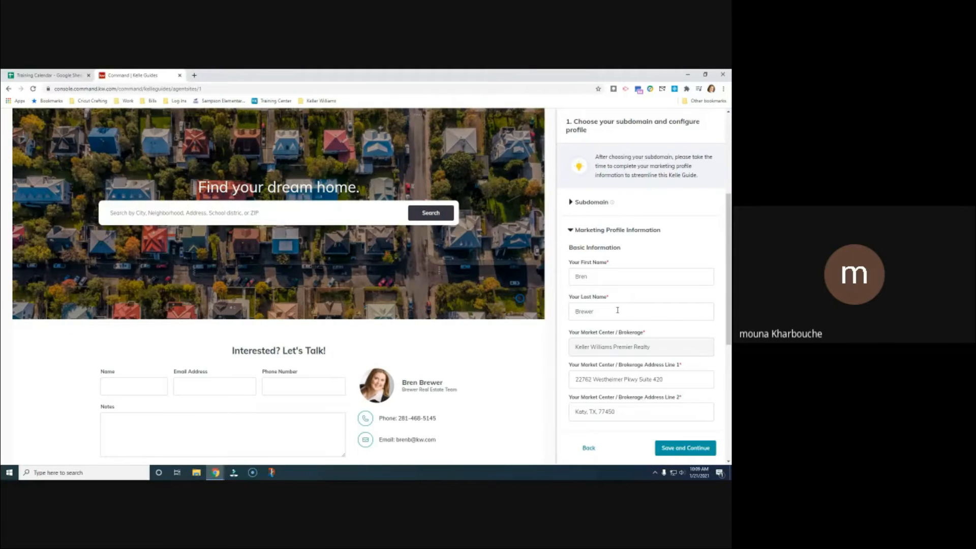
pyautogui.scroll(5, 617, 310)
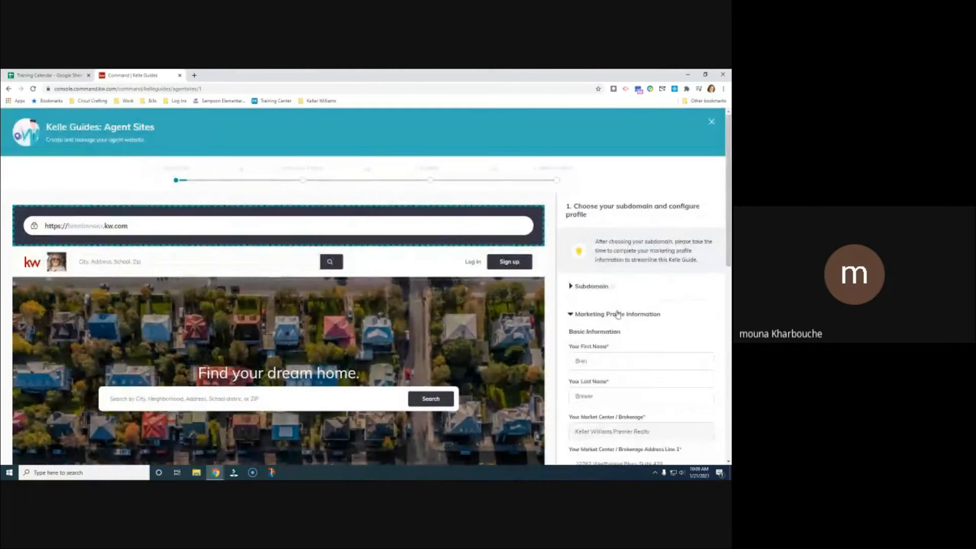
pyautogui.scroll(-15, 617, 310)
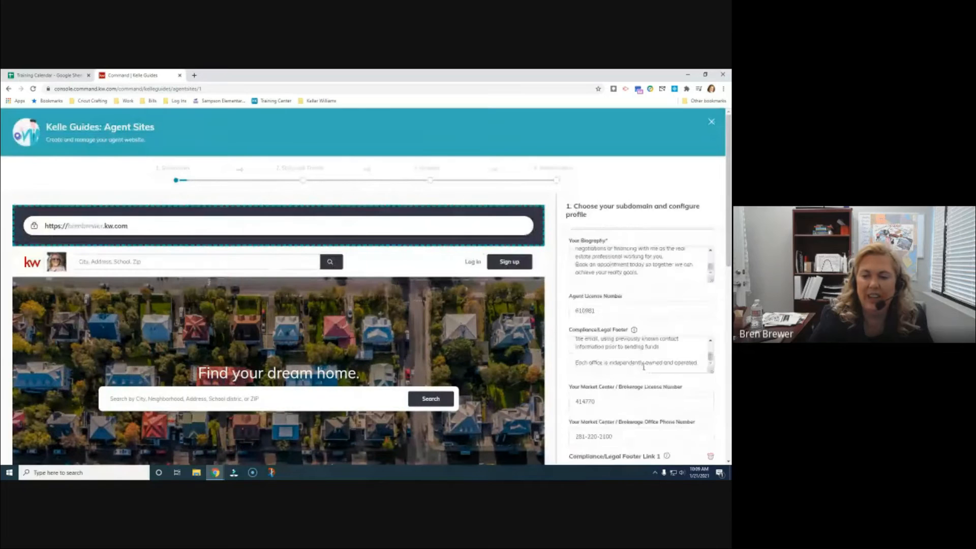
pyautogui.scroll(10, 642, 359)
pyautogui.scroll(-4, 642, 360)
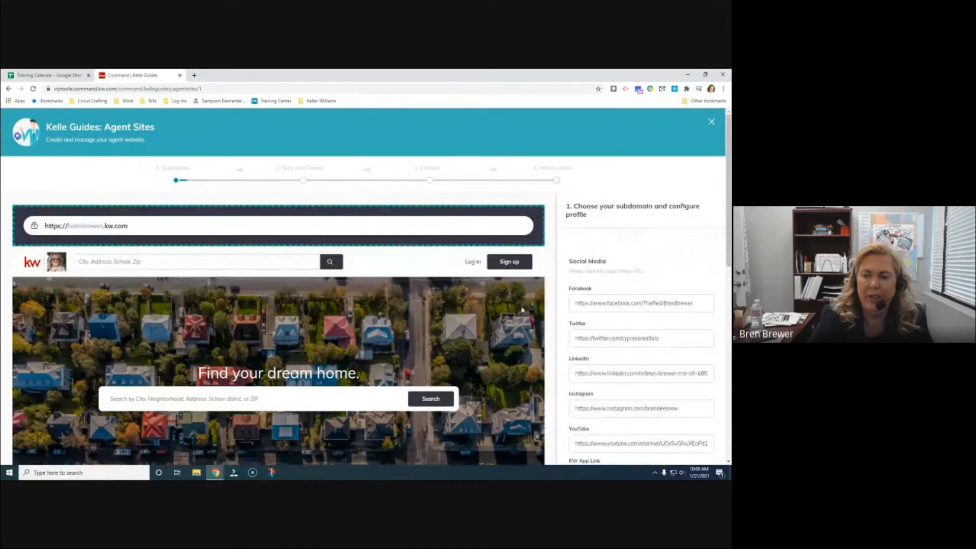
pyautogui.scroll(-1, 524, 311)
pyautogui.scroll(-4, 524, 311)
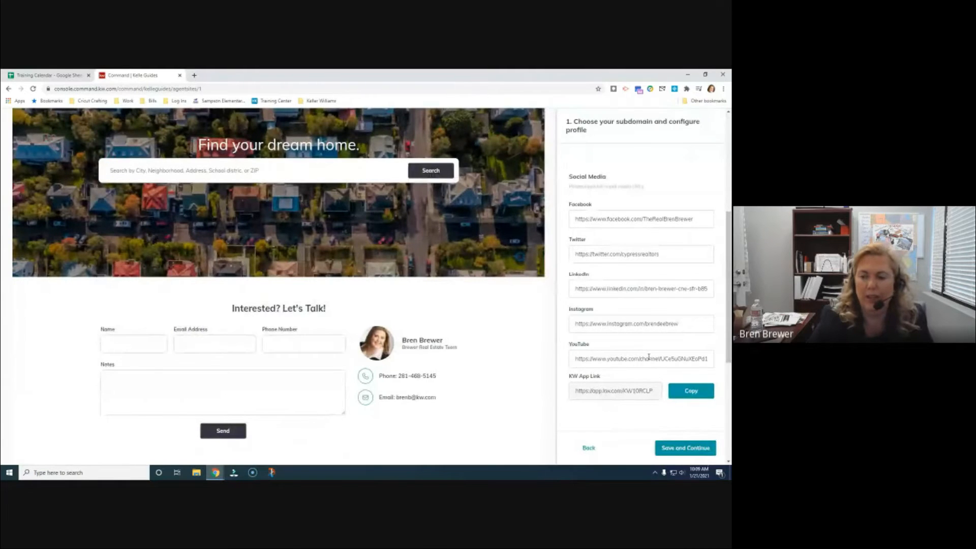
pyautogui.scroll(2, 647, 355)
pyautogui.scroll(-2, 649, 362)
pyautogui.scroll(4, 650, 355)
pyautogui.scroll(6, 649, 356)
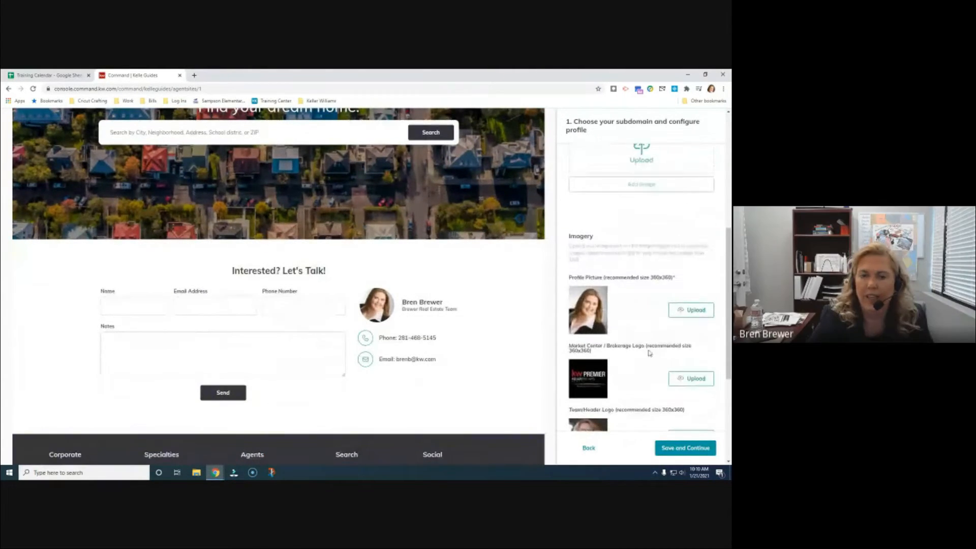
pyautogui.scroll(12, 635, 367)
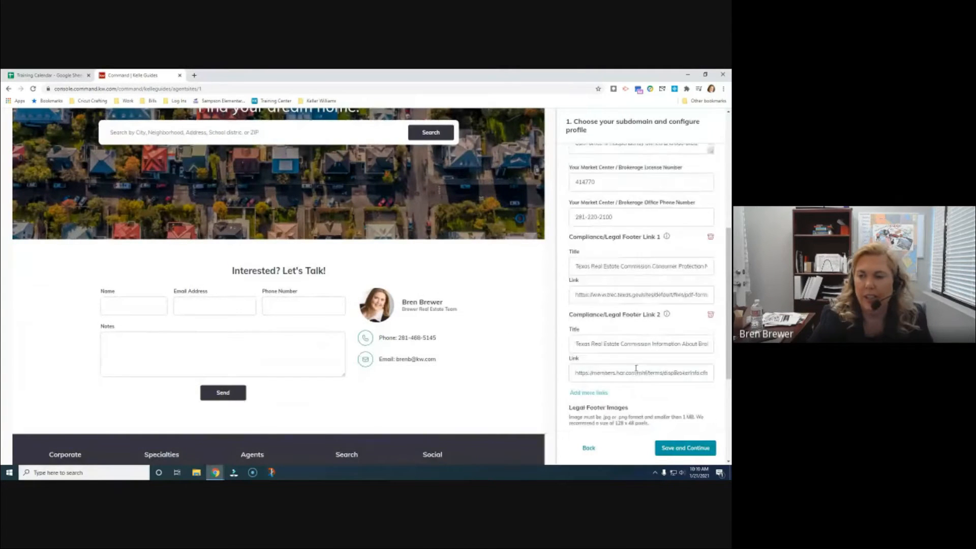
pyautogui.scroll(1, 633, 364)
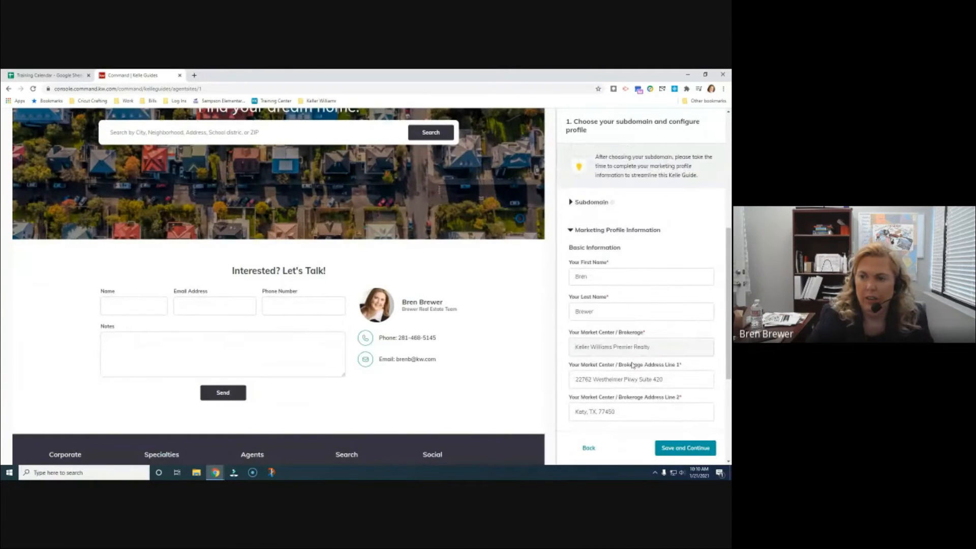
pyautogui.click(570, 231)
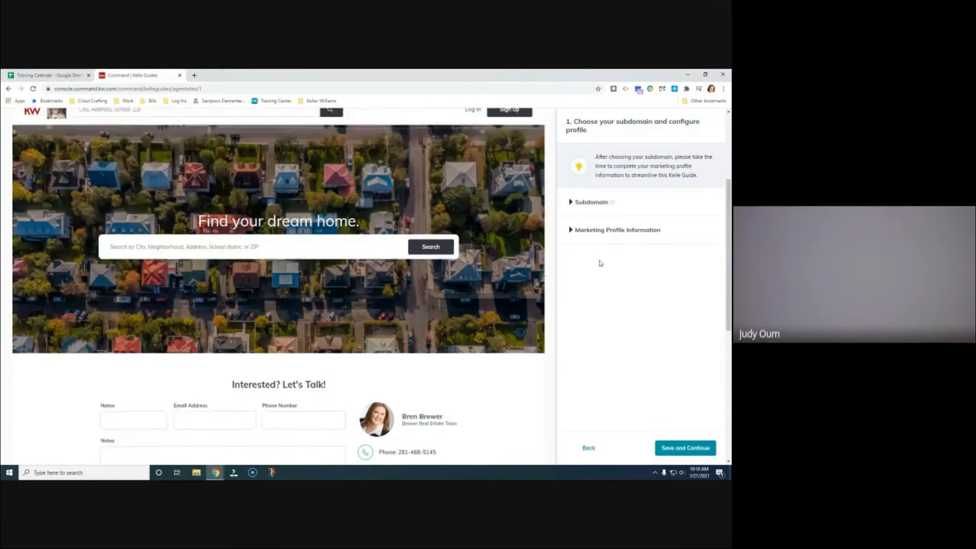
# Scroll the step 1 page to review the live site preview beside the collapsed profile
pyautogui.scroll(3, 600, 264)
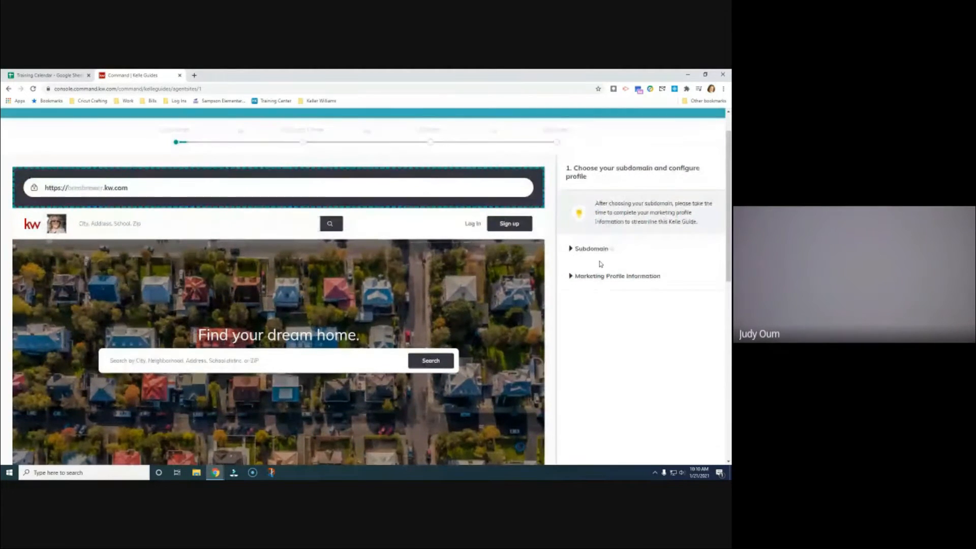
pyautogui.scroll(-1, 599, 260)
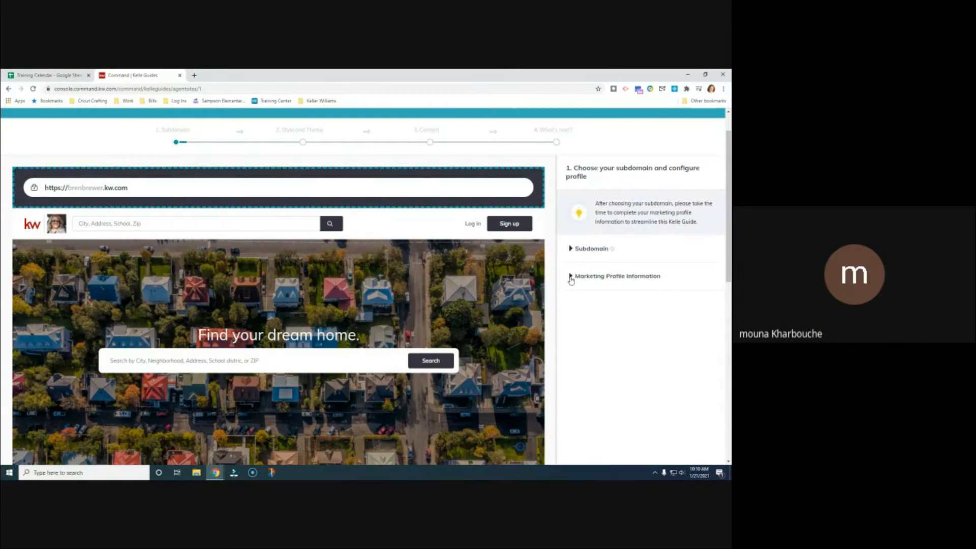
pyautogui.scroll(-1, 610, 294)
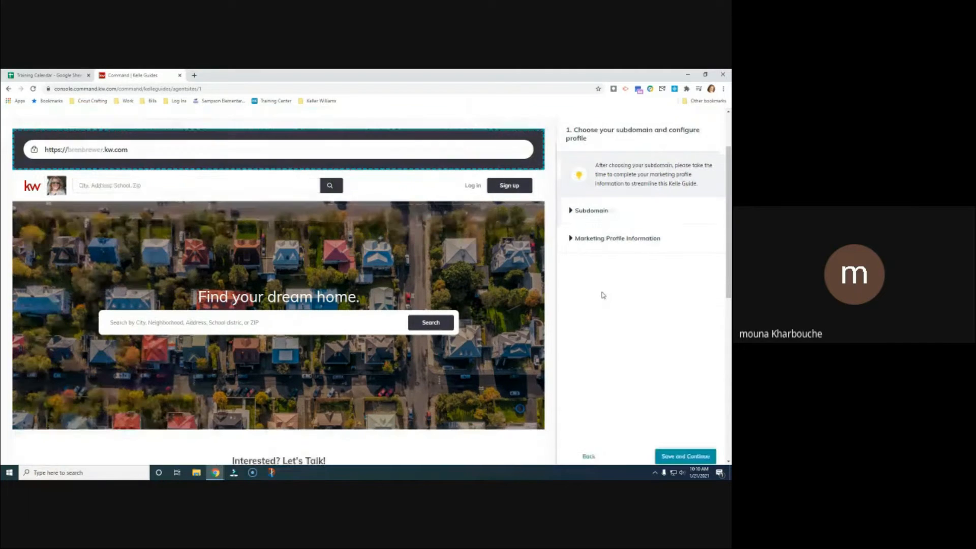
pyautogui.scroll(-2, 605, 295)
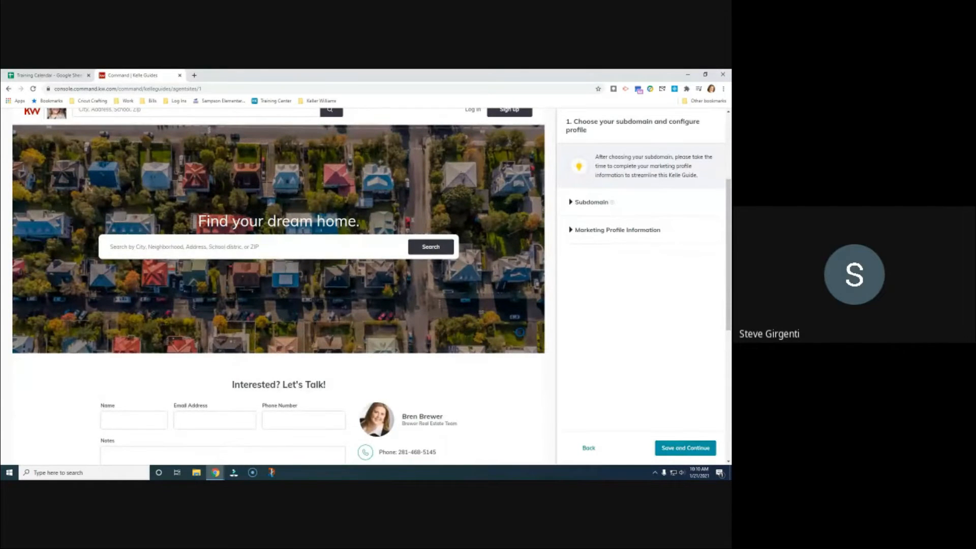
pyautogui.scroll(3, 629, 327)
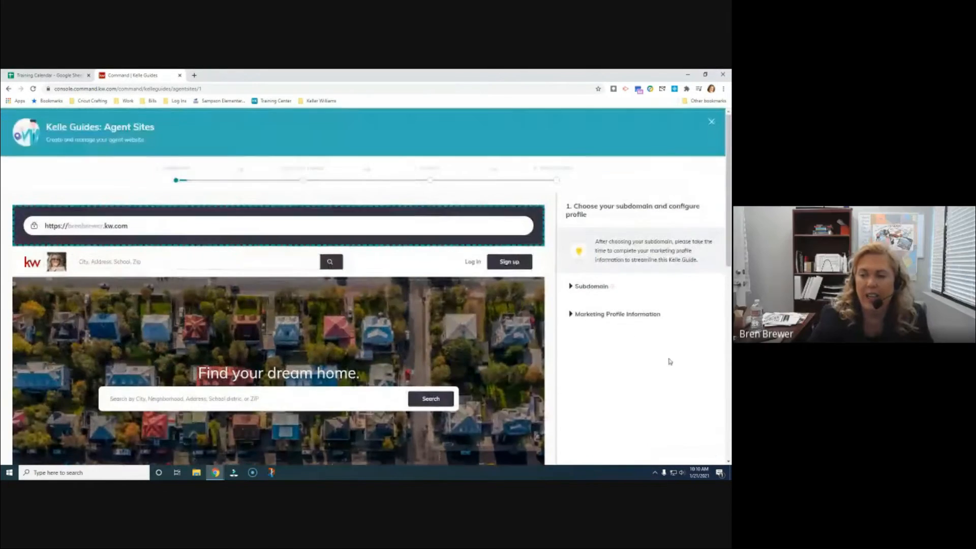
pyautogui.scroll(-2, 669, 362)
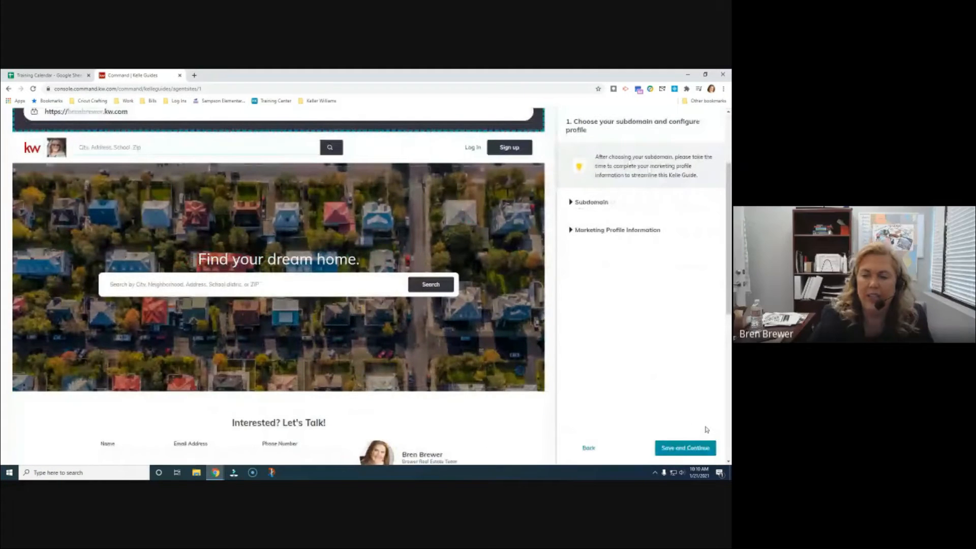
# Save step 1 and advance to Style And Theme
pyautogui.click(685, 448)
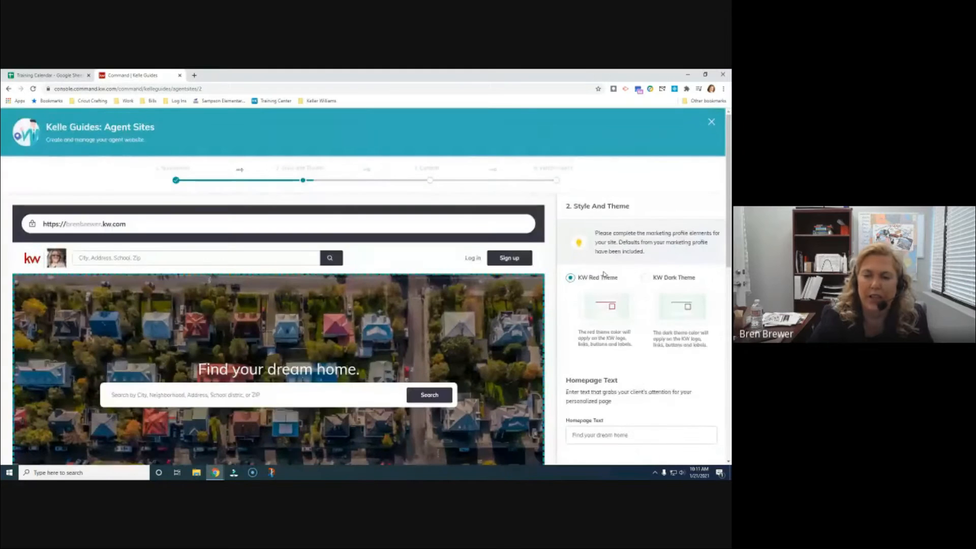
pyautogui.scroll(-1, 616, 280)
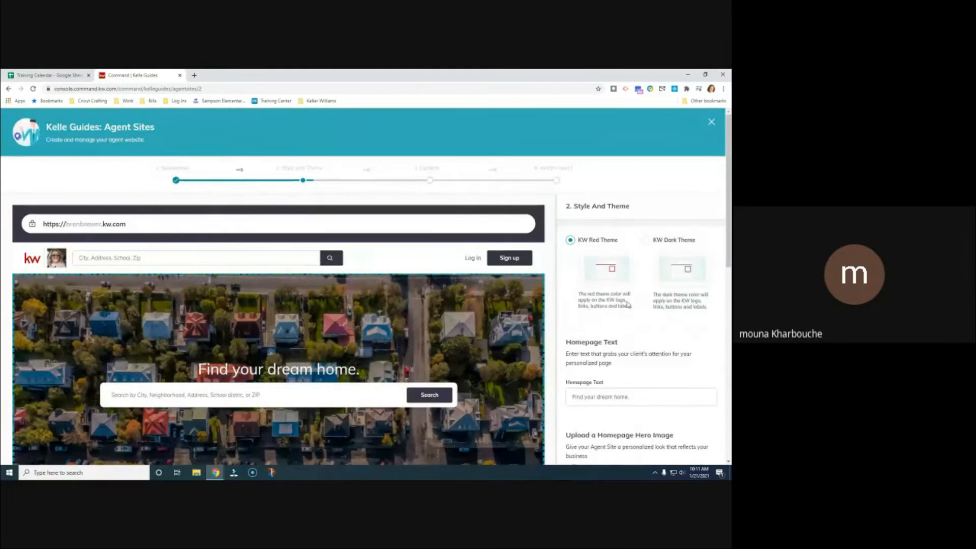
pyautogui.scroll(1, 609, 292)
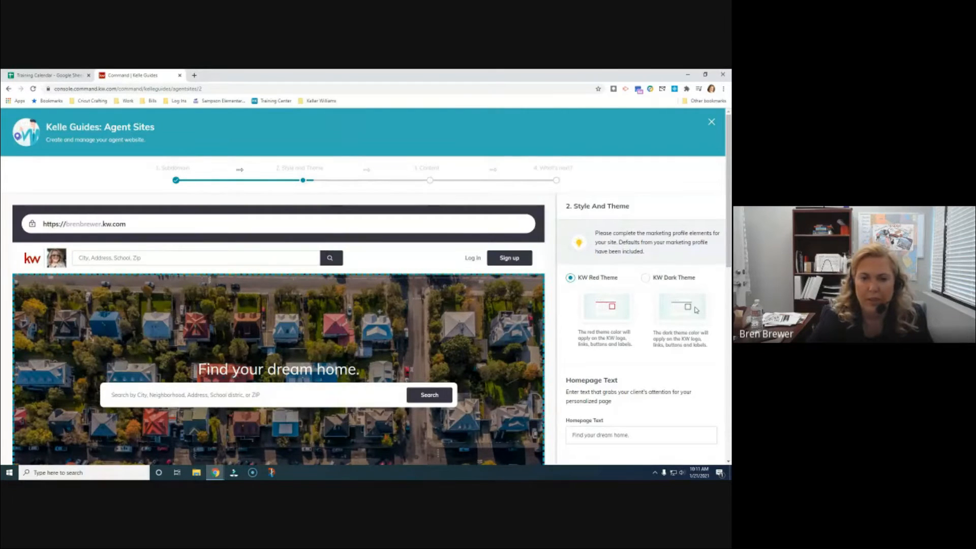
# Compare KW Dark Theme, then keep KW Red Theme for the site
pyautogui.click(646, 279)
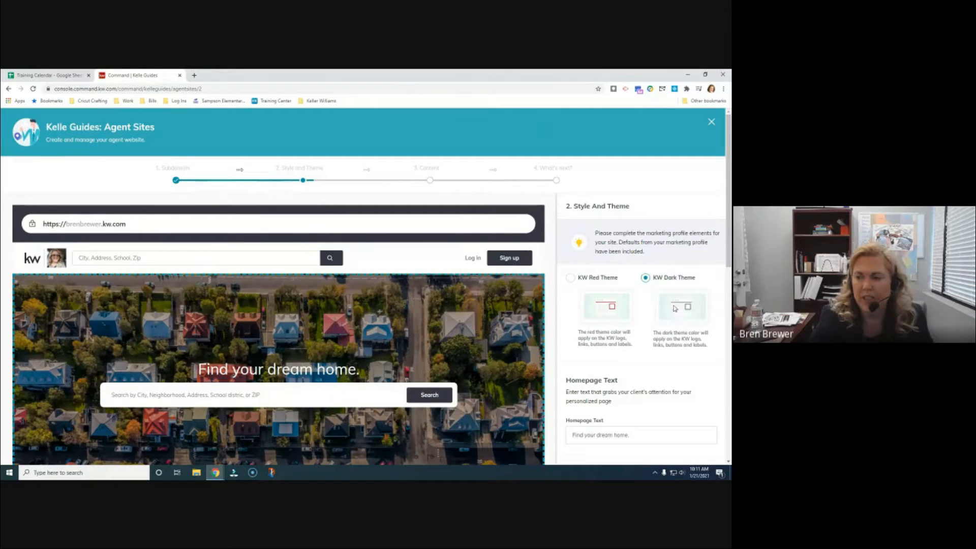
pyautogui.click(569, 278)
pyautogui.scroll(-3, 674, 345)
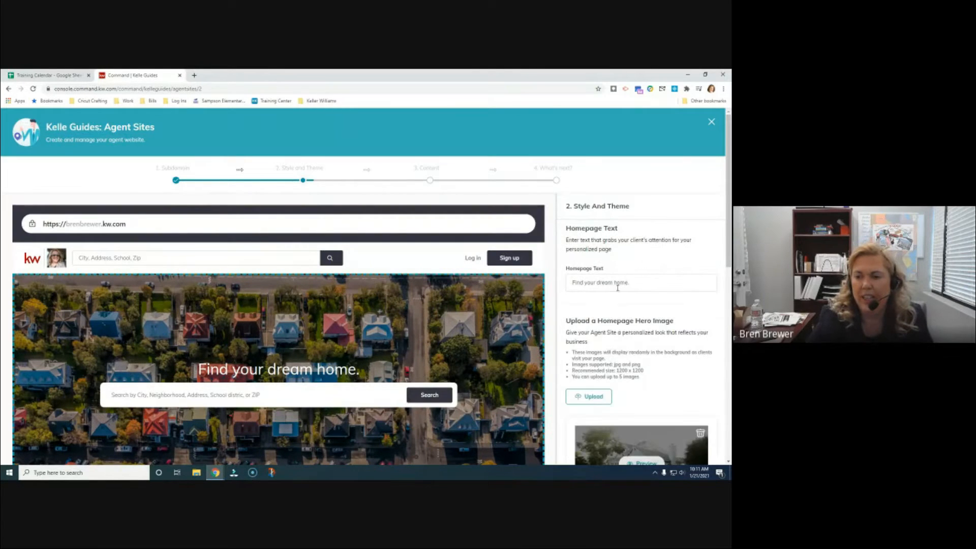
# Select the 'Find your dream home' homepage text and scroll down to the hero images
pyautogui.moveTo(634, 284); pyautogui.dragTo(555, 296)
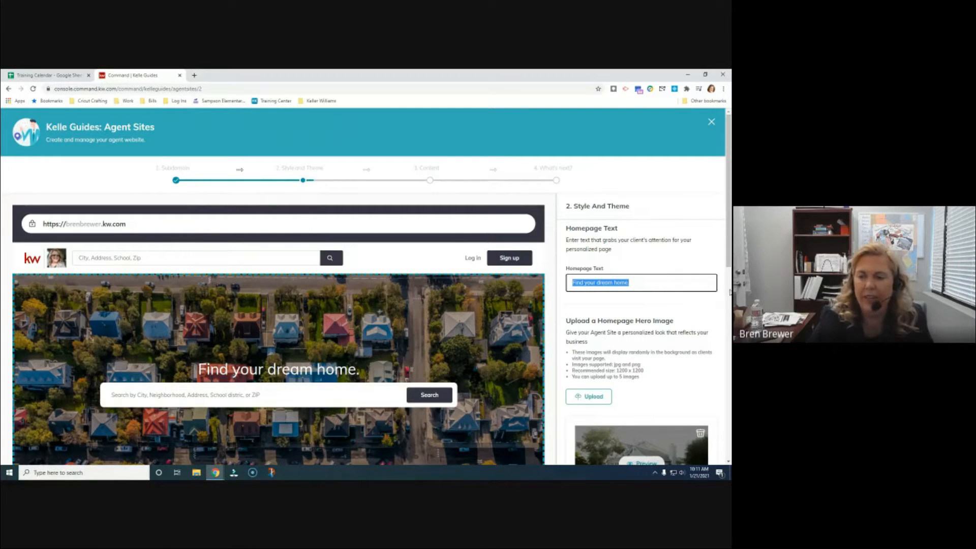
pyautogui.scroll(-3, 665, 282)
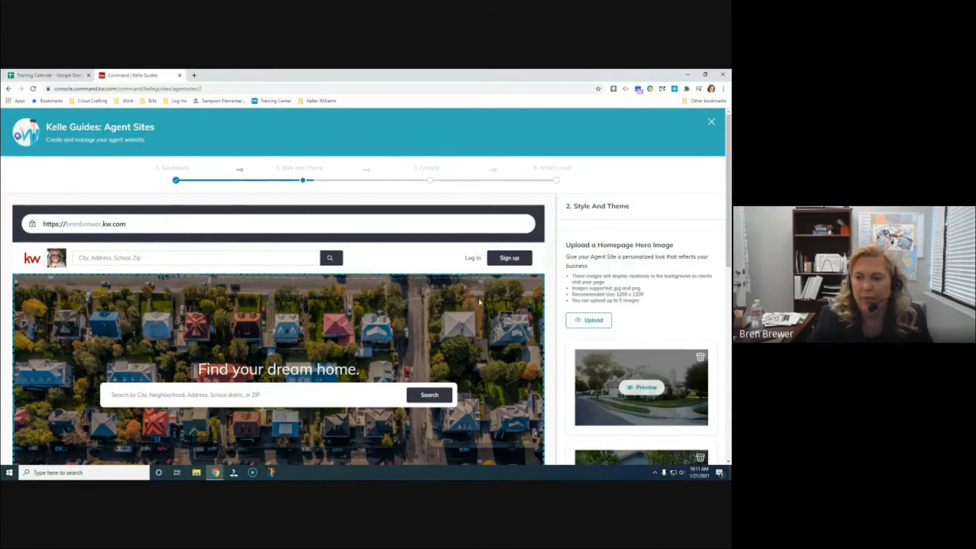
pyautogui.scroll(-2, 479, 302)
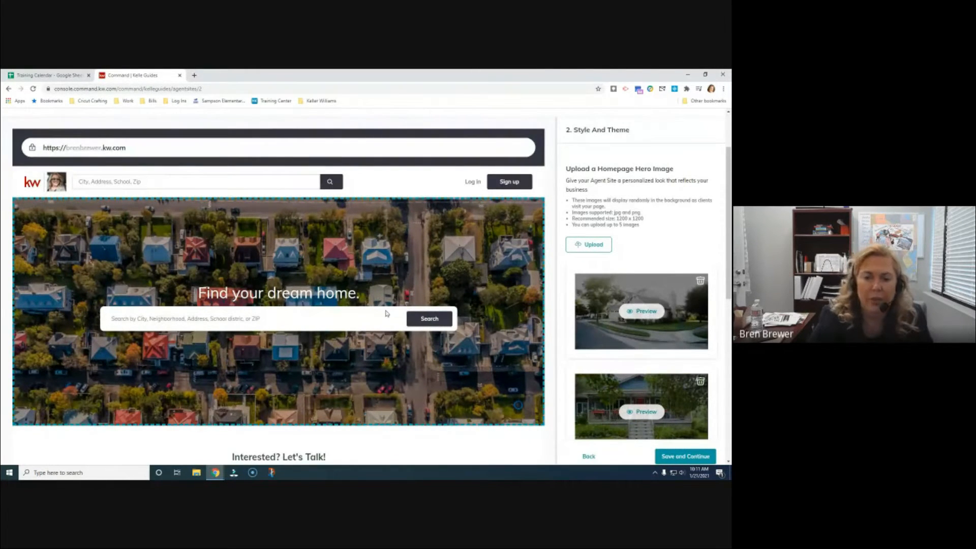
pyautogui.scroll(-3, 386, 314)
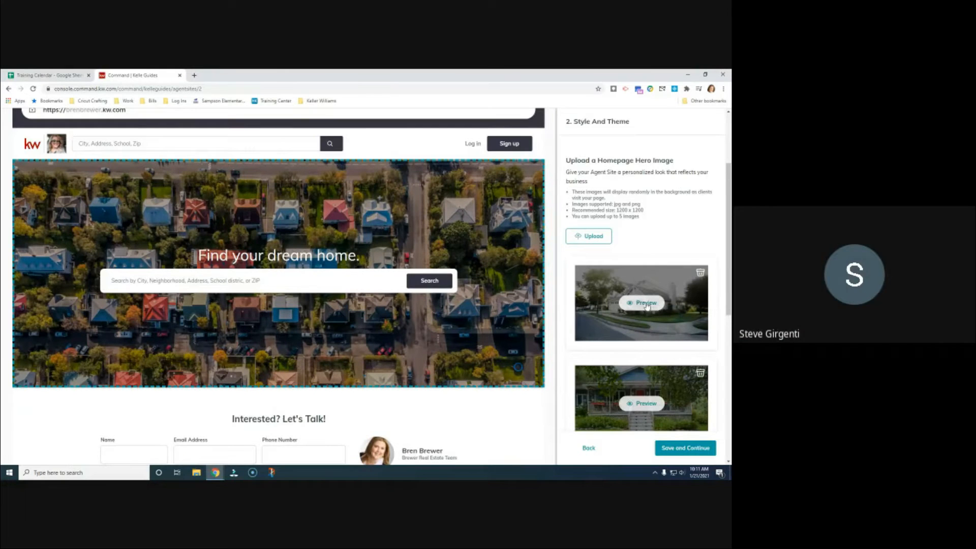
pyautogui.scroll(-1, 652, 303)
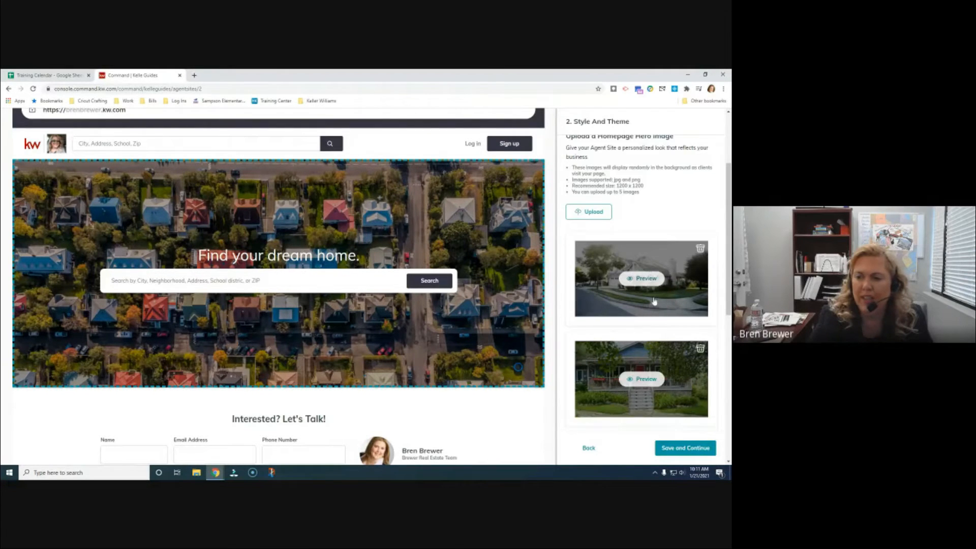
pyautogui.scroll(-3, 654, 302)
pyautogui.scroll(5, 650, 303)
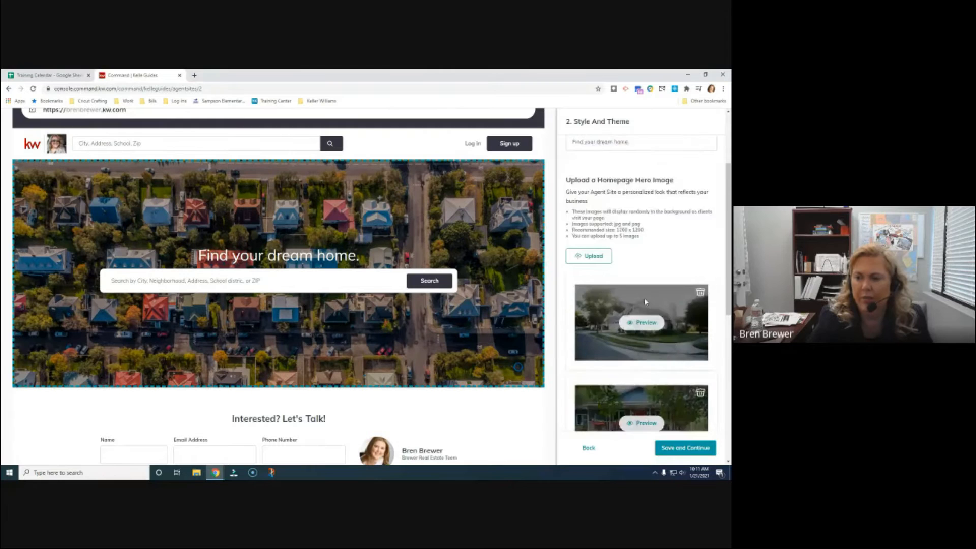
pyautogui.scroll(-6, 648, 303)
pyautogui.scroll(4, 648, 303)
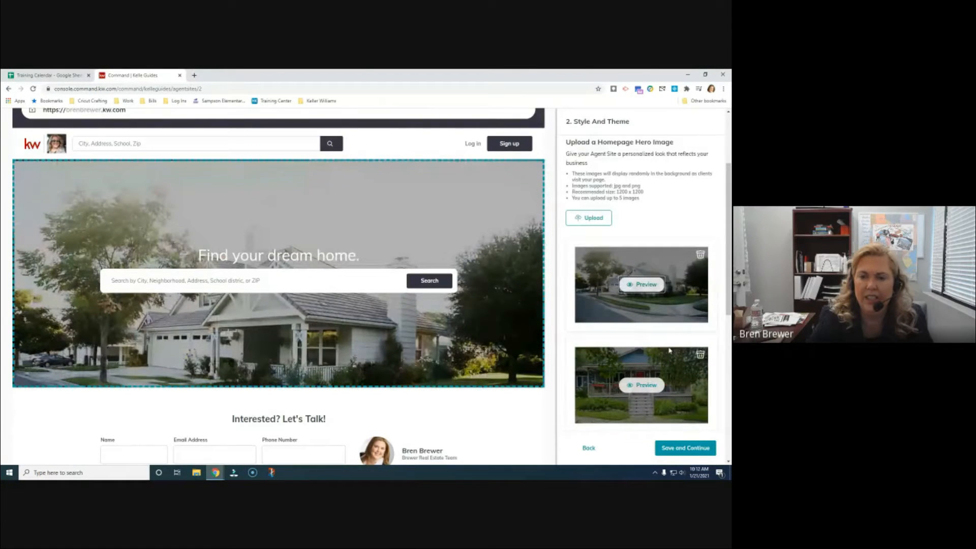
# Preview the blue-house and interior hero images, then start adding a new hero image
pyautogui.click(641, 386)
pyautogui.scroll(-3, 658, 334)
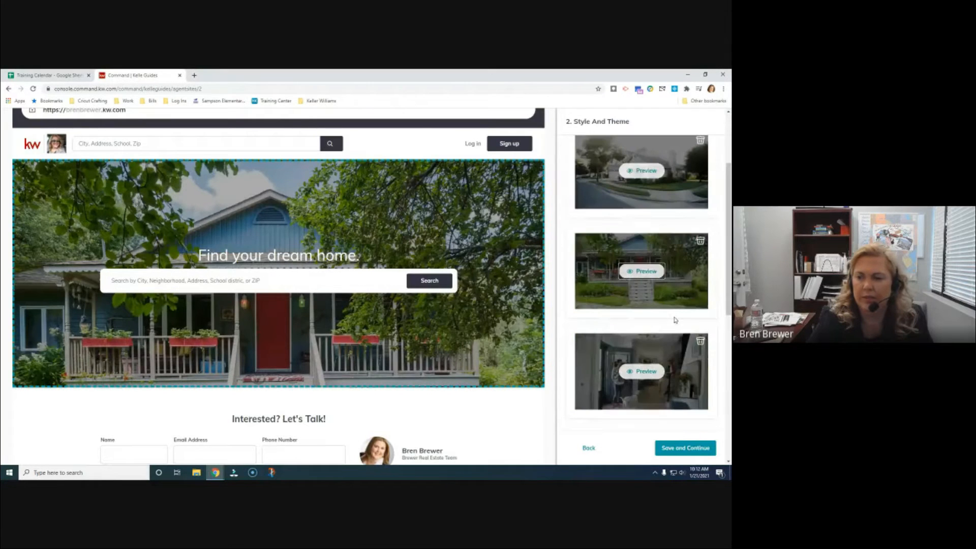
pyautogui.click(653, 377)
pyautogui.scroll(-3, 697, 304)
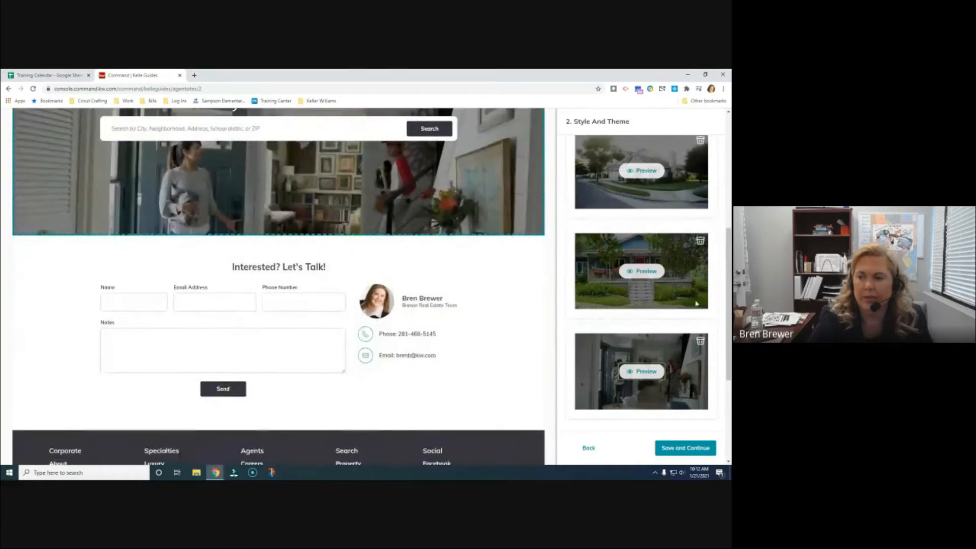
pyautogui.scroll(-3, 696, 304)
pyautogui.scroll(4, 706, 292)
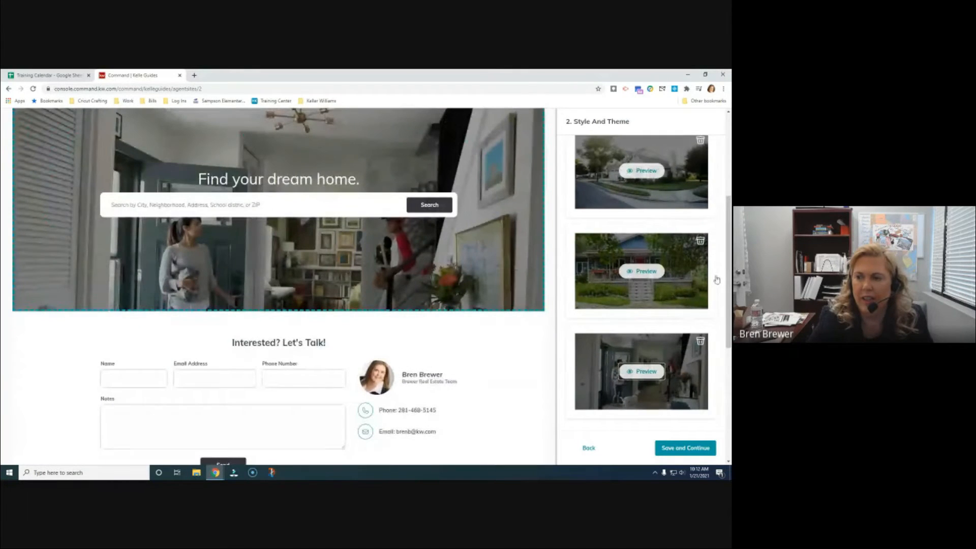
pyautogui.scroll(5, 707, 282)
pyautogui.scroll(-2, 681, 295)
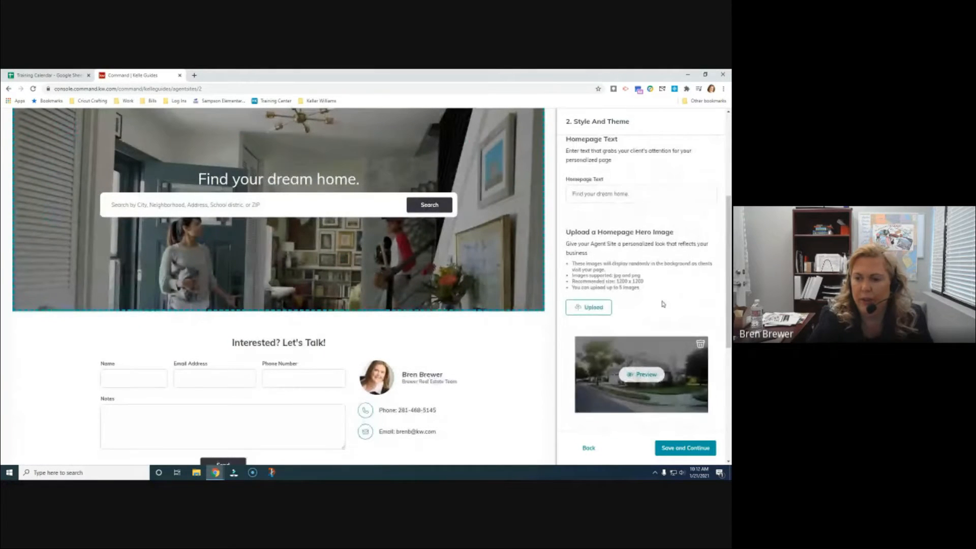
pyautogui.scroll(-2, 613, 294)
pyautogui.scroll(2, 630, 269)
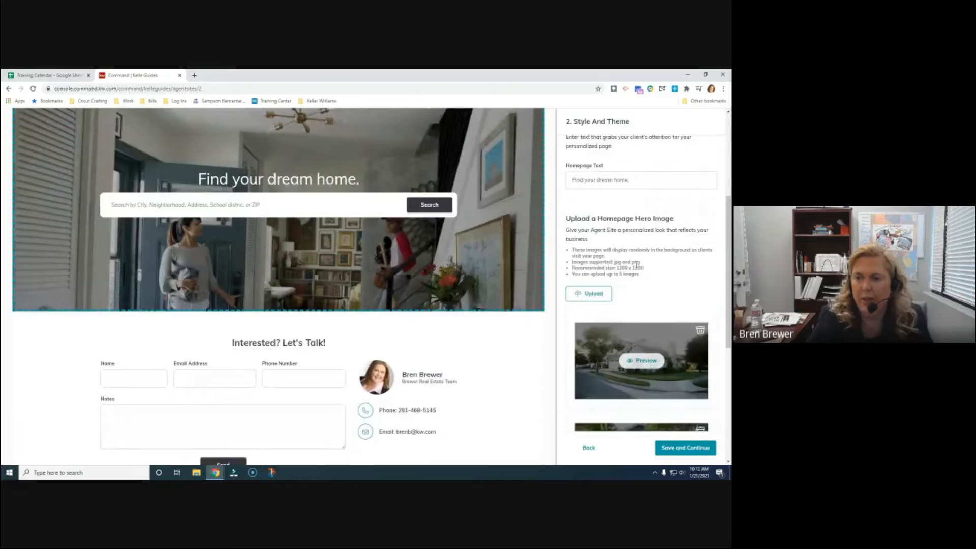
pyautogui.click(588, 295)
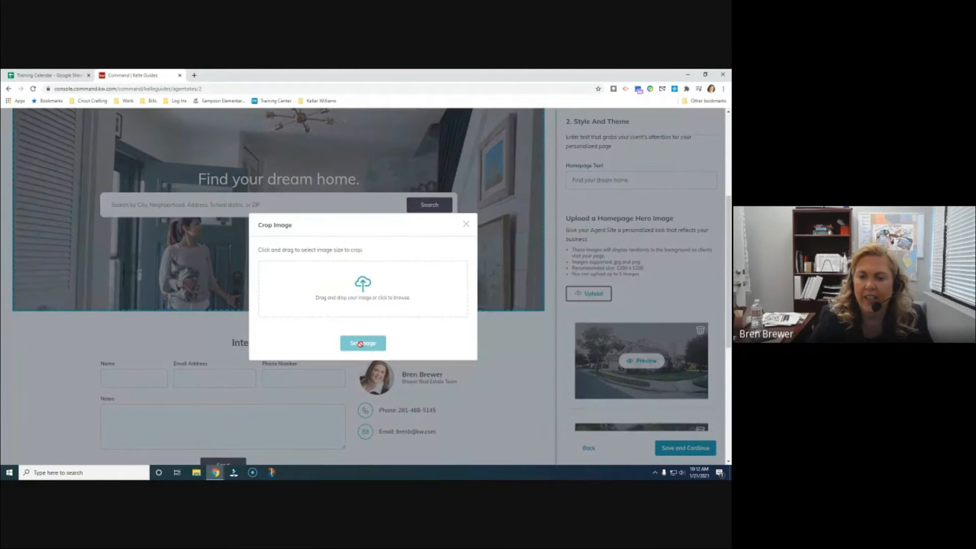
pyautogui.click(466, 224)
pyautogui.scroll(-4, 691, 278)
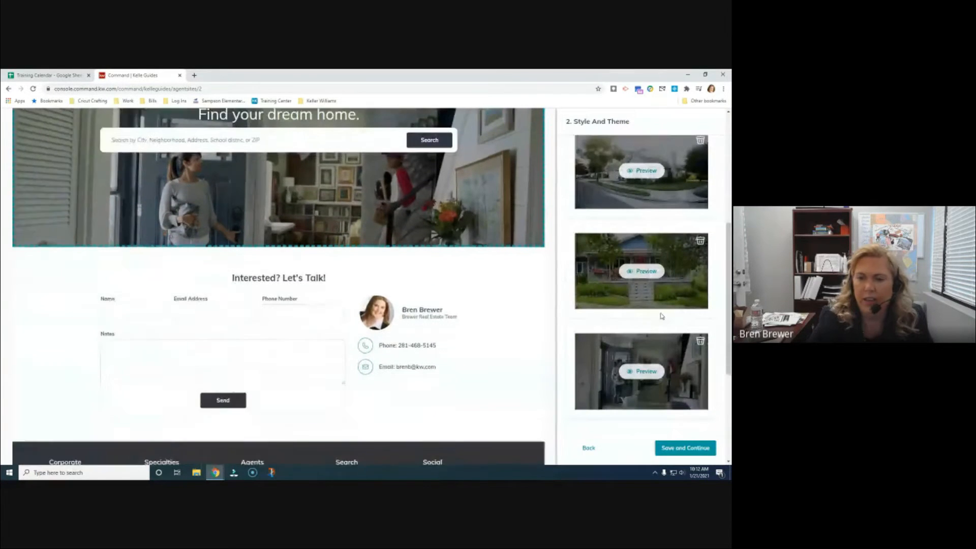
pyautogui.scroll(2, 662, 316)
# Save the theme and hero images, then move About Me above Company Profile in navigation
pyautogui.click(686, 449)
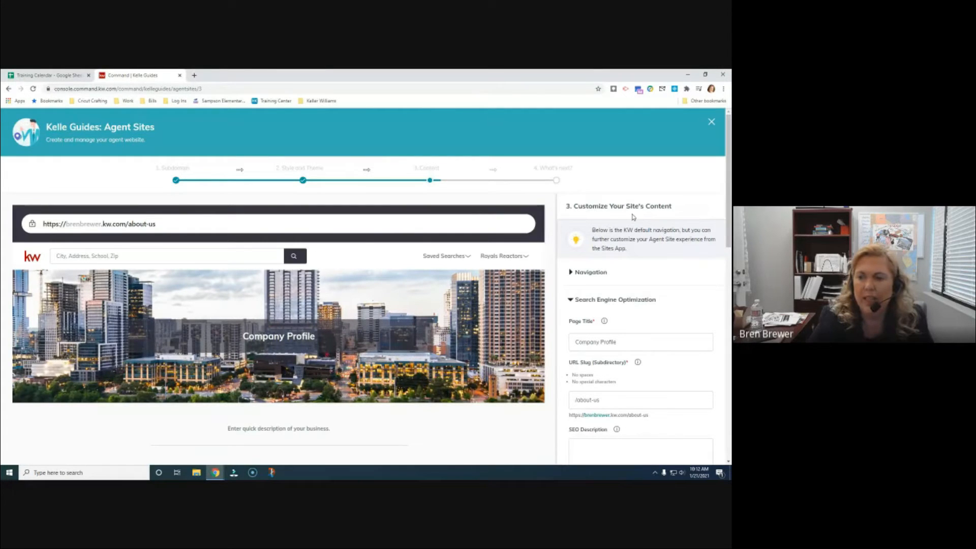
pyautogui.click(573, 274)
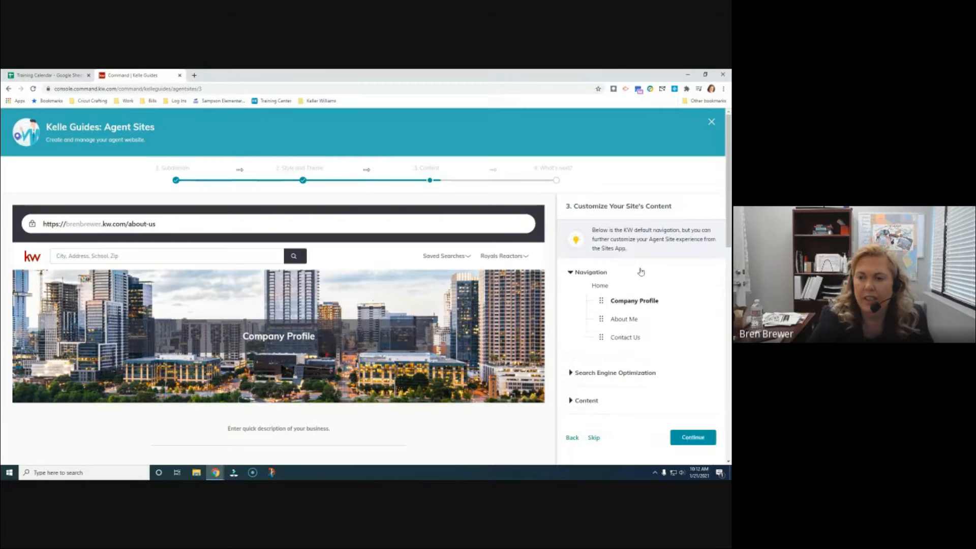
pyautogui.scroll(-1, 651, 267)
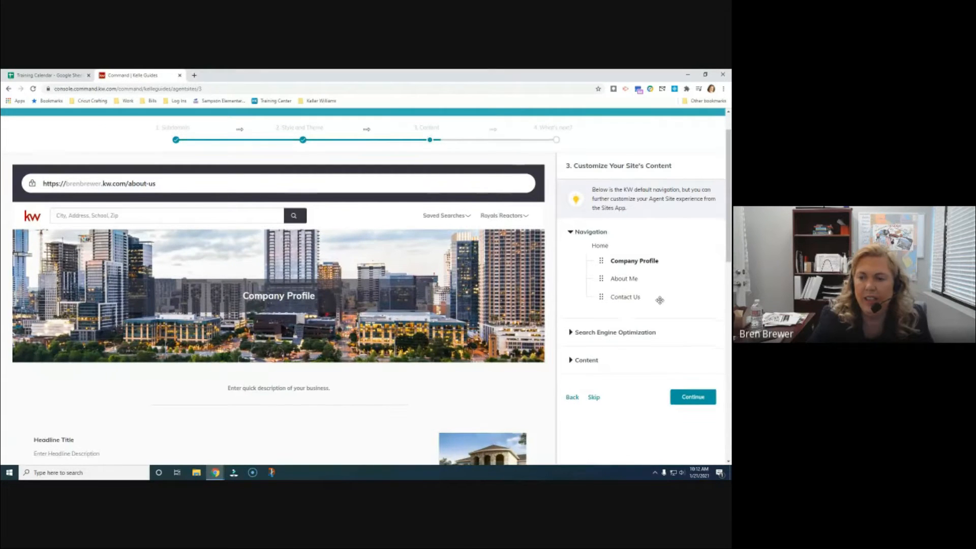
pyautogui.scroll(-1, 630, 274)
pyautogui.moveTo(605, 263); pyautogui.dragTo(602, 243)
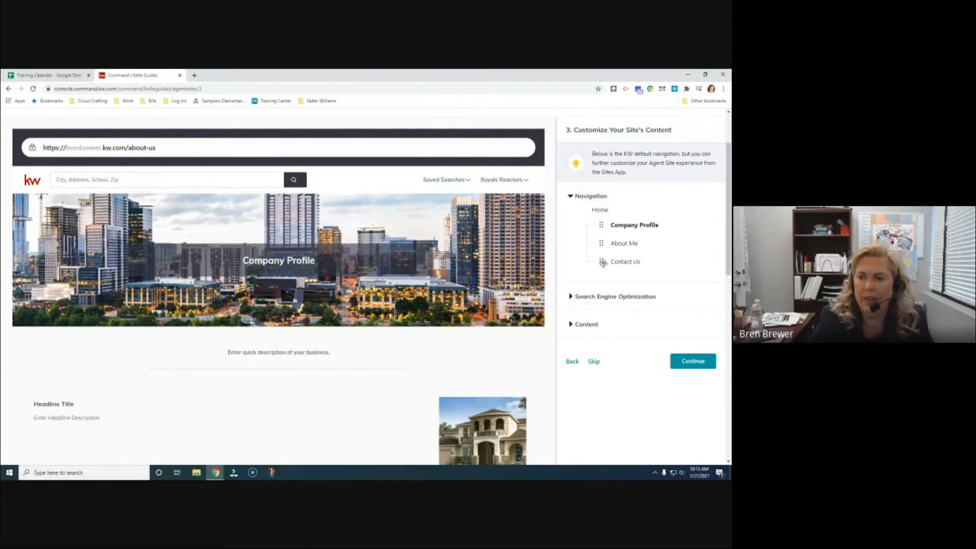
pyautogui.moveTo(602, 241); pyautogui.dragTo(602, 225)
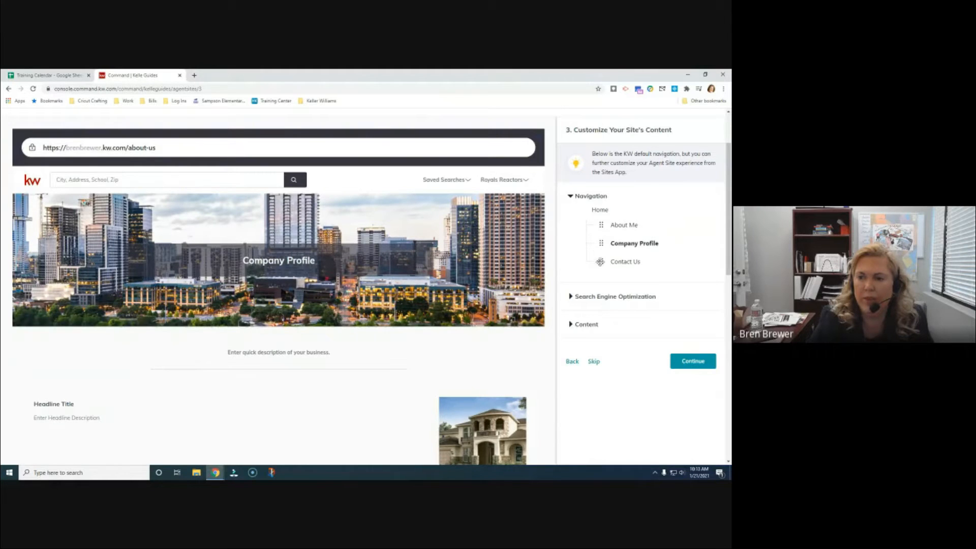
# Collapse the Navigation section and expand the Search Engine Optimization settings
pyautogui.click(570, 197)
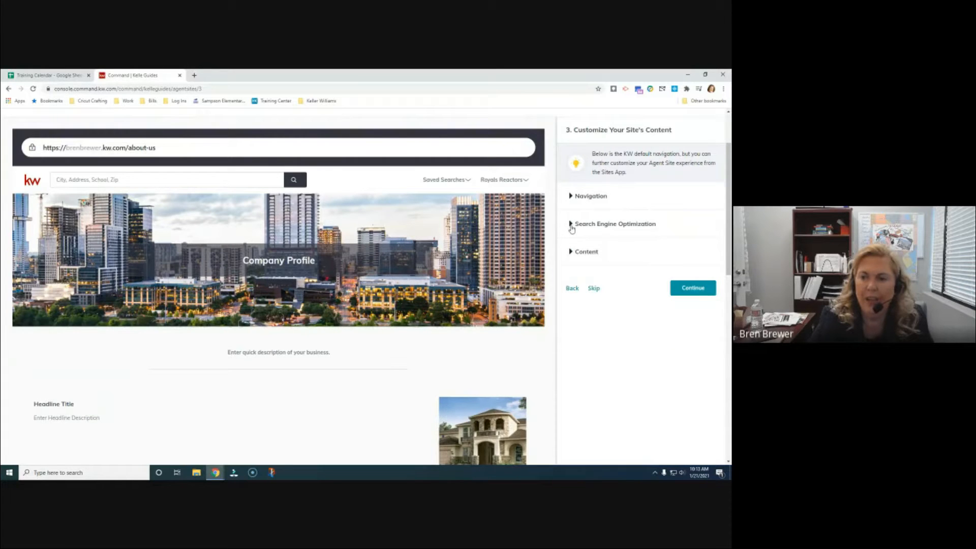
pyautogui.click(570, 224)
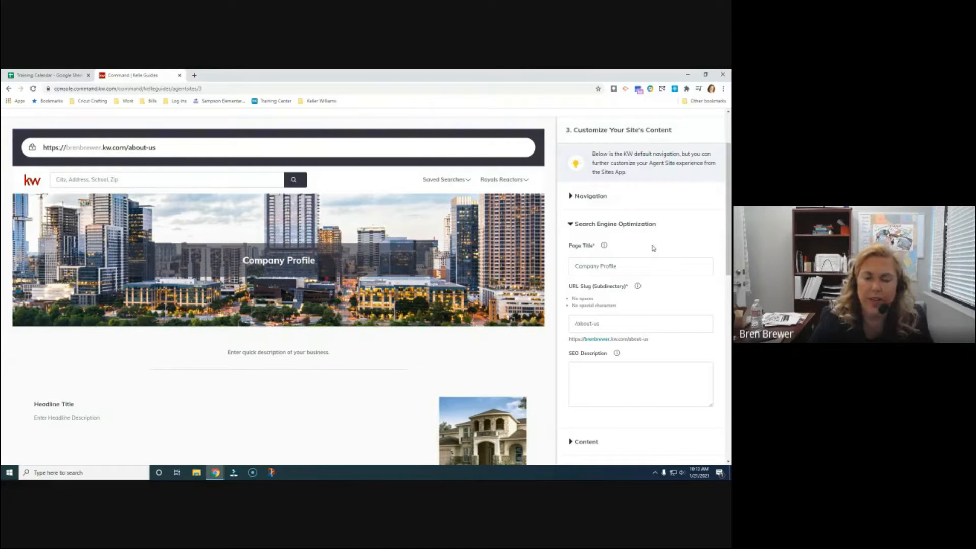
pyautogui.scroll(-1, 633, 251)
# Change the SEO Page Title from 'Company Profile' to 'Meet The Team'
pyautogui.scroll(-2, 632, 251)
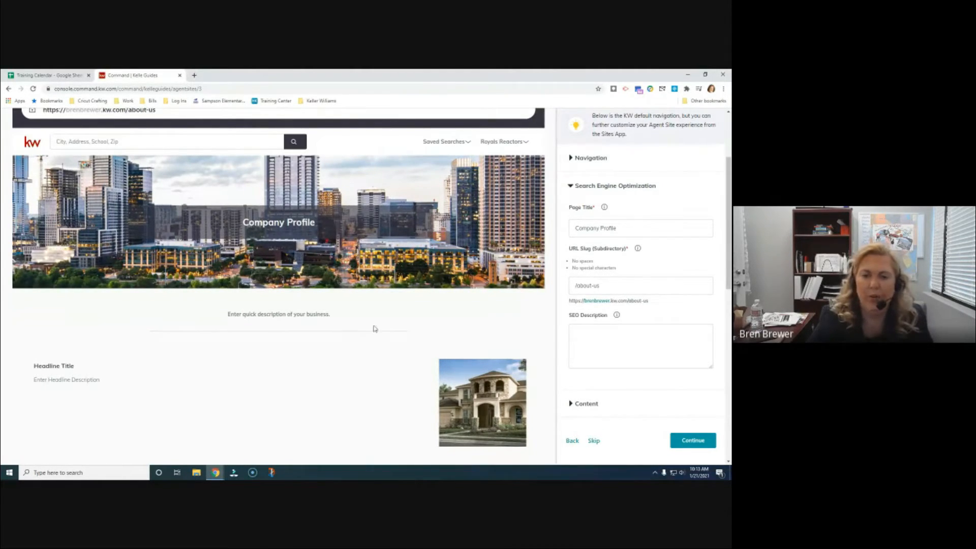
pyautogui.tripleClick(623, 230)
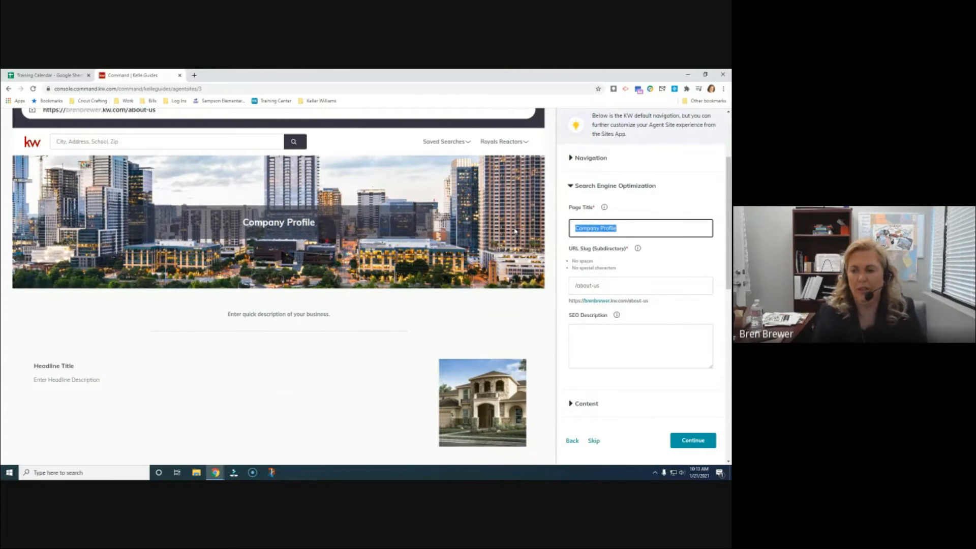
pyautogui.moveTo(632, 219); pyautogui.dragTo(542, 229)
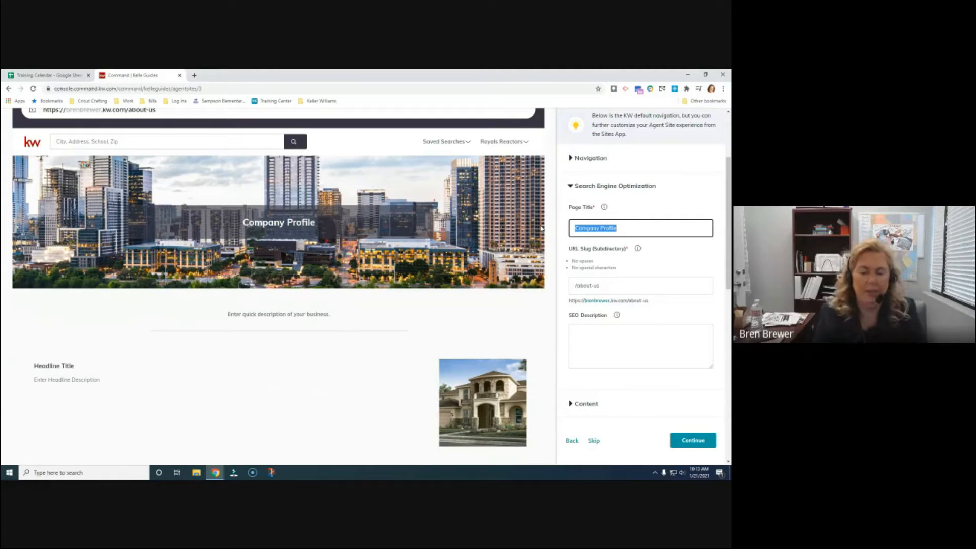
pyautogui.write('A')
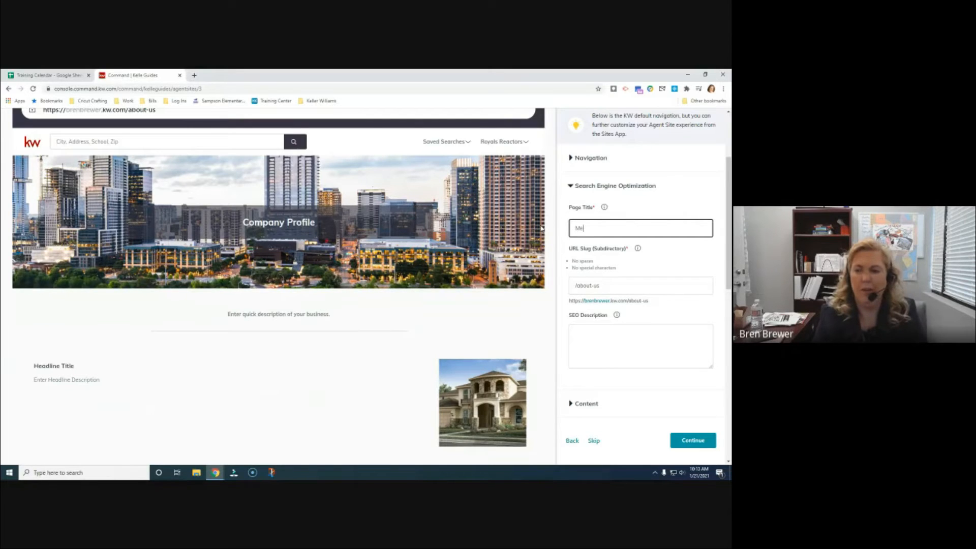
pyautogui.write('eet The Team')
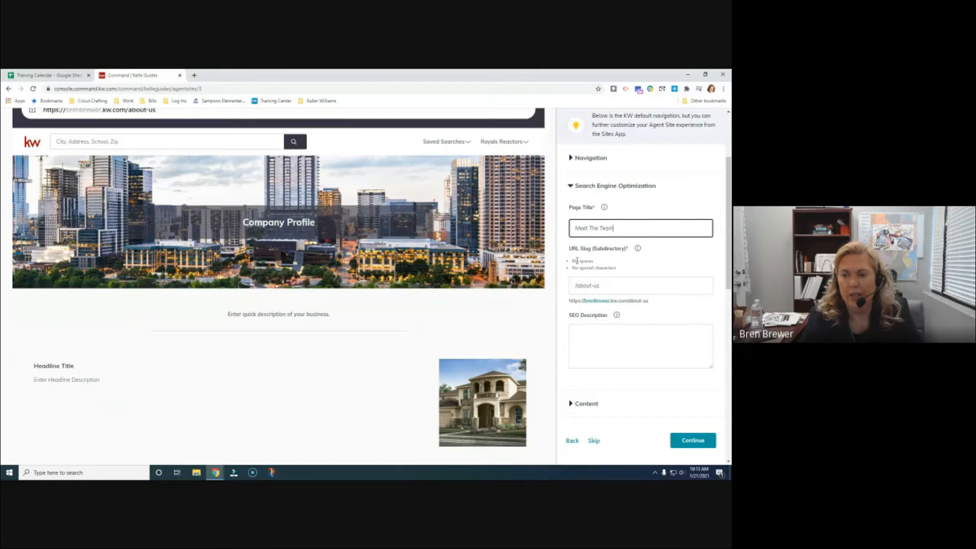
pyautogui.click(622, 286)
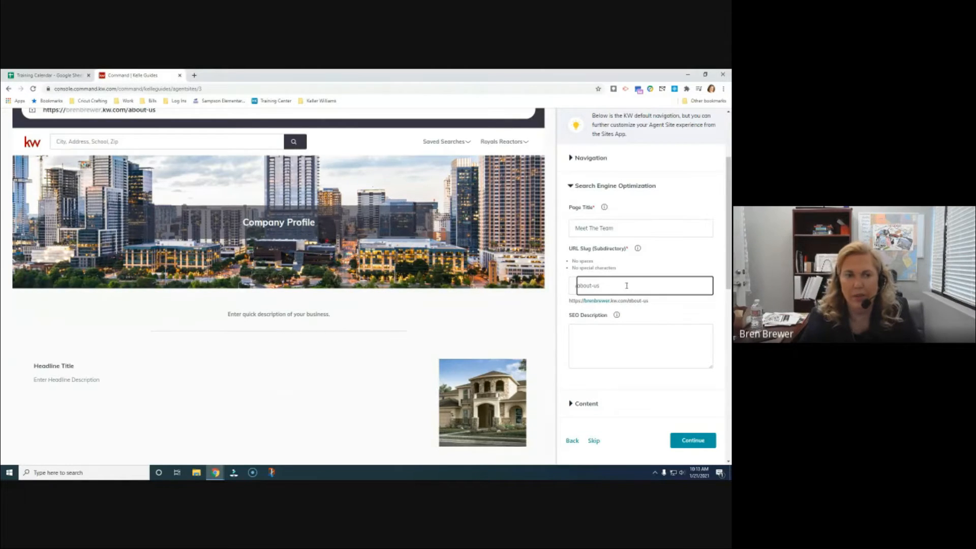
# Begin writing the page's SEO description, then expand the Content settings
pyautogui.scroll(-1, 641, 289)
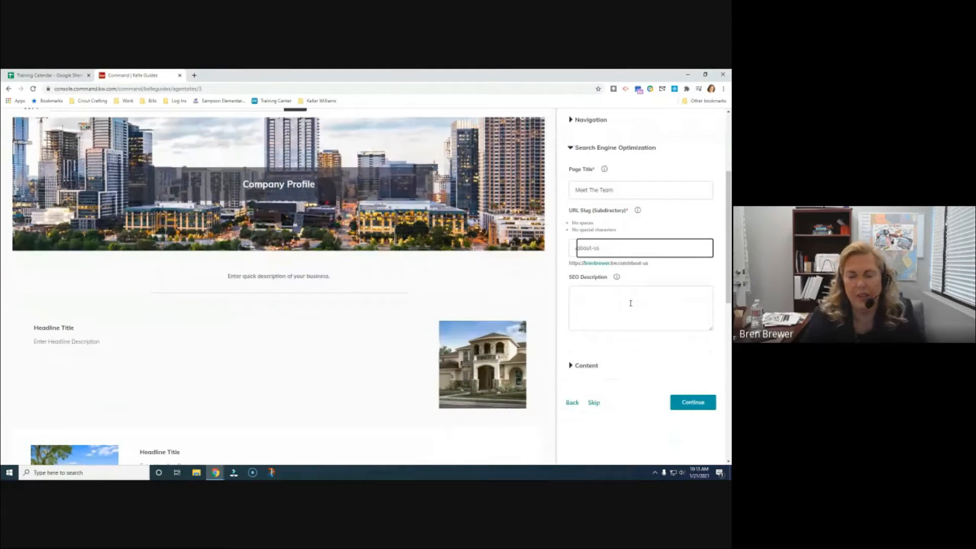
pyautogui.click(601, 297)
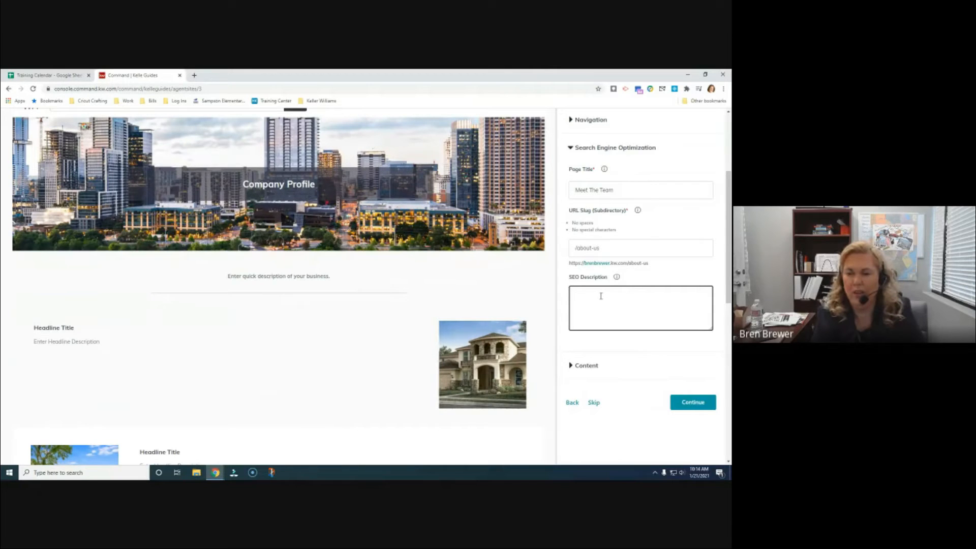
pyautogui.write('realto')
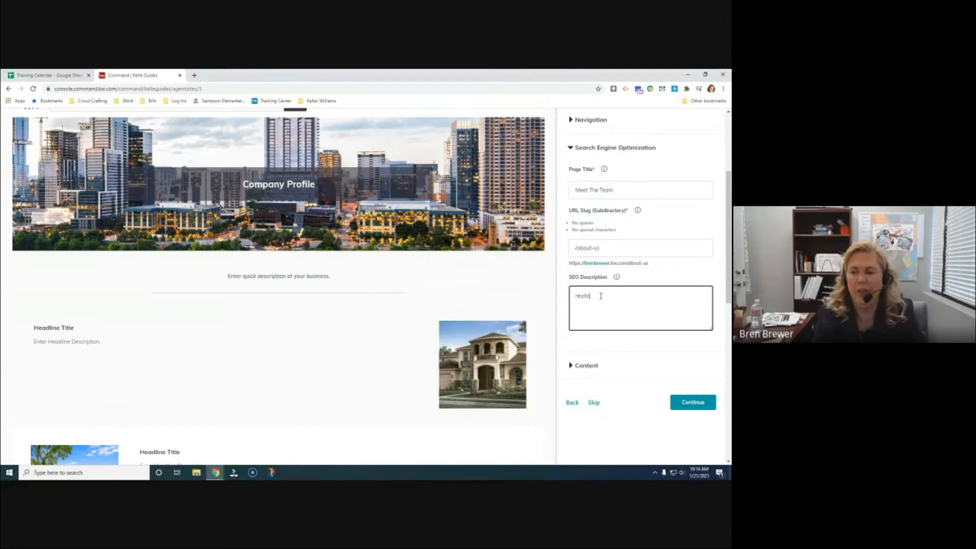
pyautogui.press('BackSpace')
pyautogui.press('BackSpace')
pyautogui.press('BackSpace')
pyautogui.press('BackSpace')
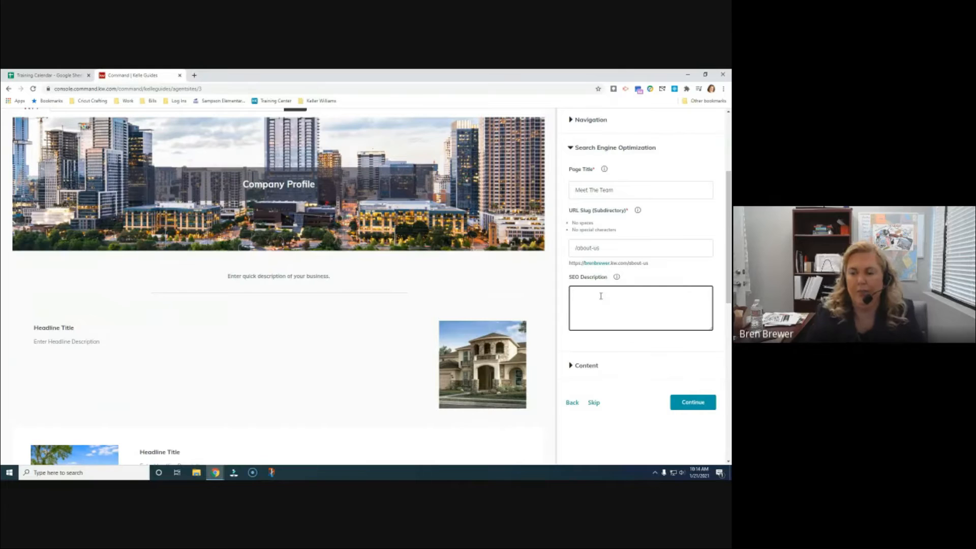
pyautogui.moveTo(617, 282)
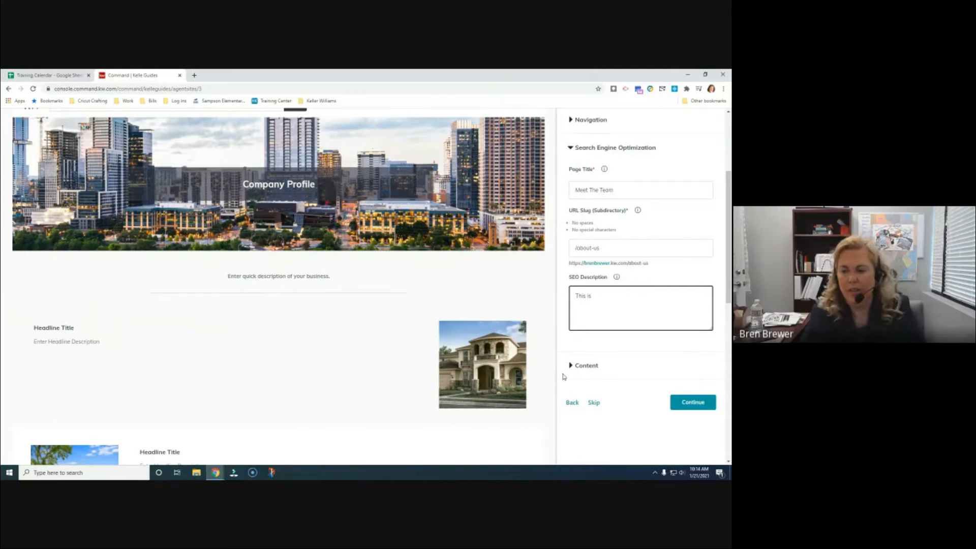
pyautogui.click(573, 365)
# Select the Intro Paragraph placeholder text to review it, then collapse the Content section
pyautogui.scroll(-1, 620, 340)
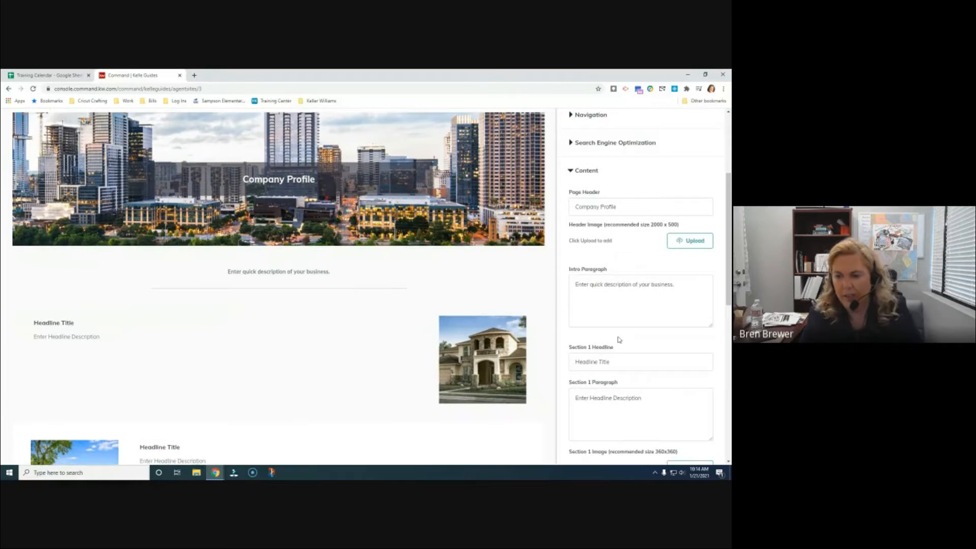
pyautogui.scroll(-3, 619, 340)
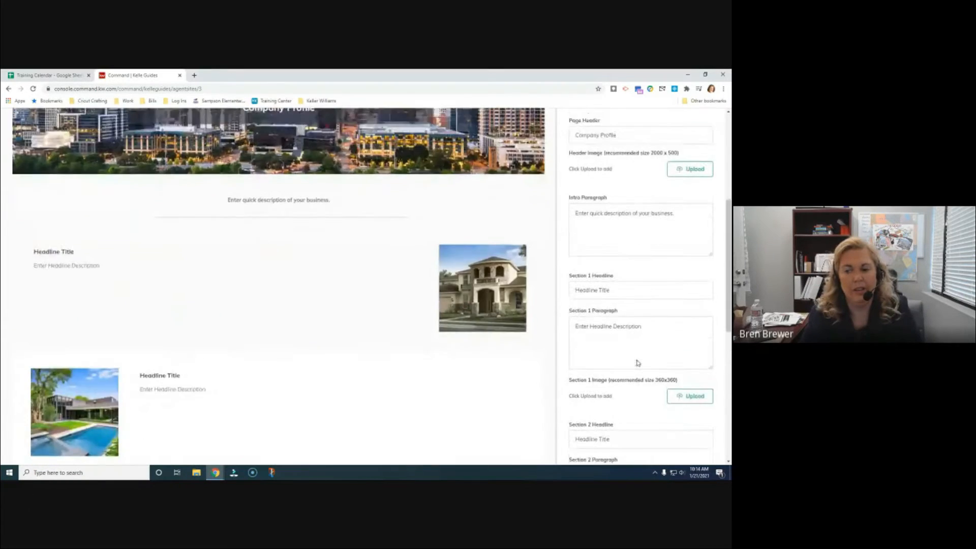
pyautogui.scroll(3, 637, 359)
pyautogui.click(642, 289)
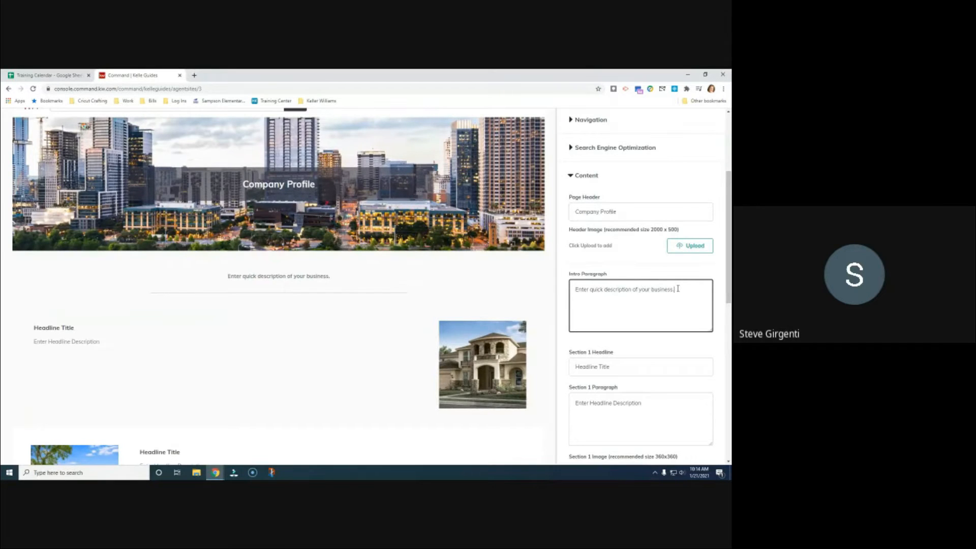
pyautogui.moveTo(678, 289); pyautogui.dragTo(571, 290)
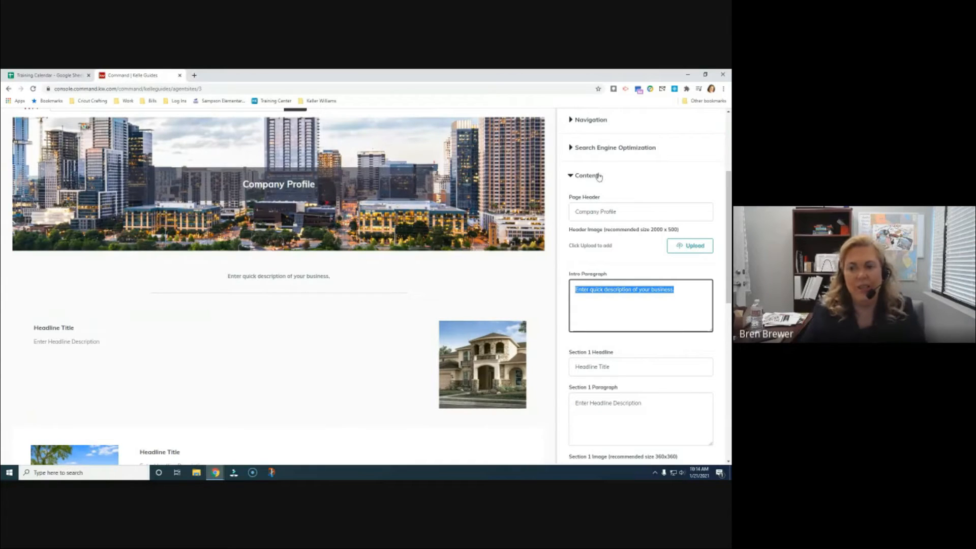
pyautogui.click(572, 176)
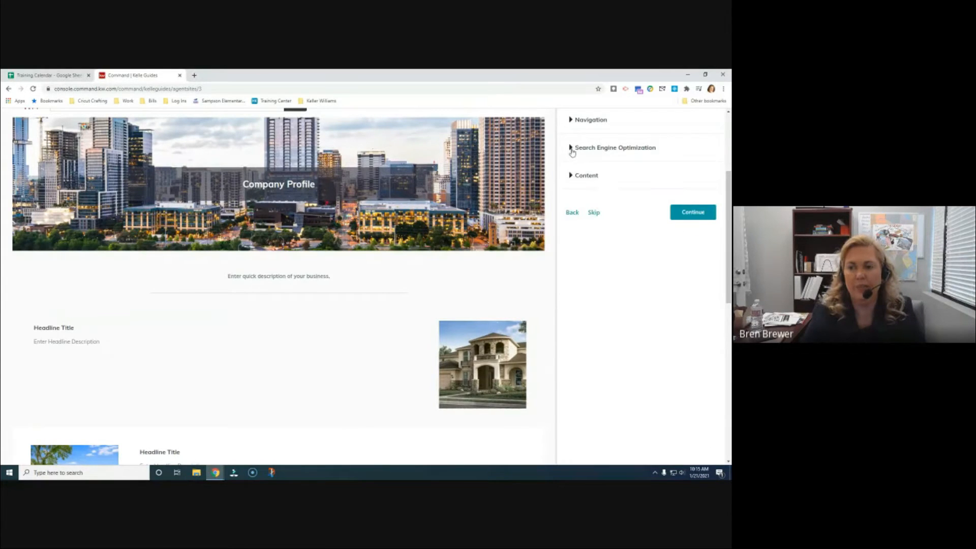
# Type the SEO description 'realtor, real estate, keller williams, buying a home, selling a home'
pyautogui.click(572, 148)
pyautogui.click(619, 293)
pyautogui.write('This is')
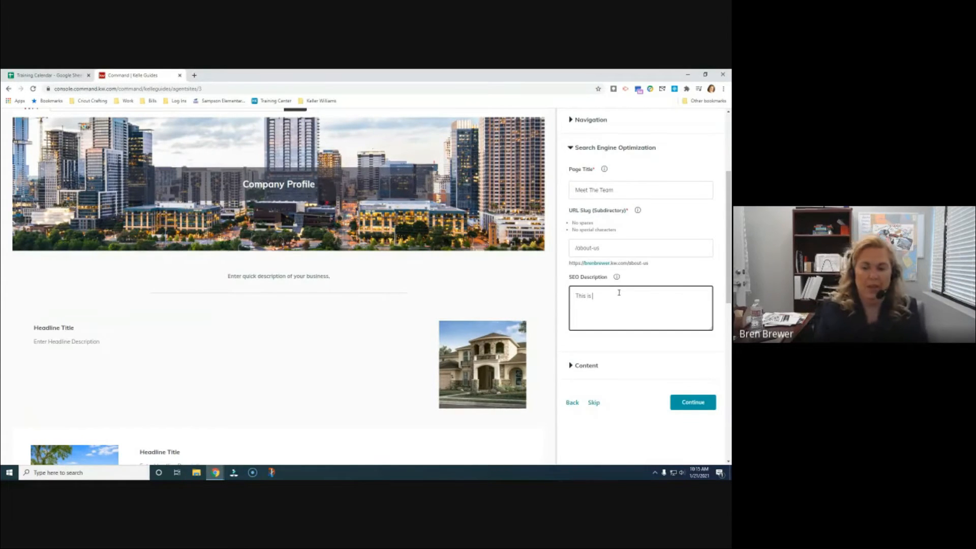
pyautogui.press('BackSpace')
pyautogui.press('BackSpace')
pyautogui.press('BackSpace')
pyautogui.write('realtor, ')
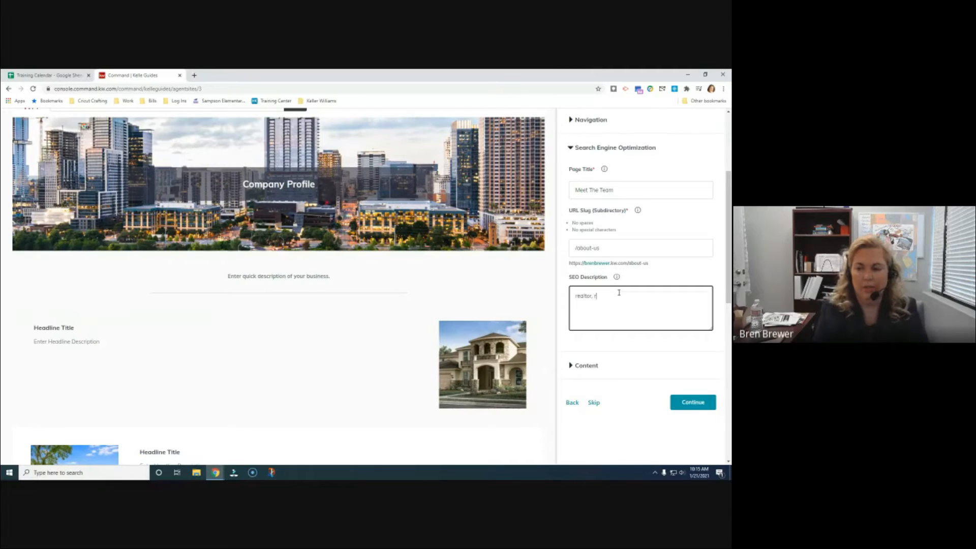
pyautogui.write('real estate, ek')
pyautogui.press('BackSpace')
pyautogui.write('keller ')
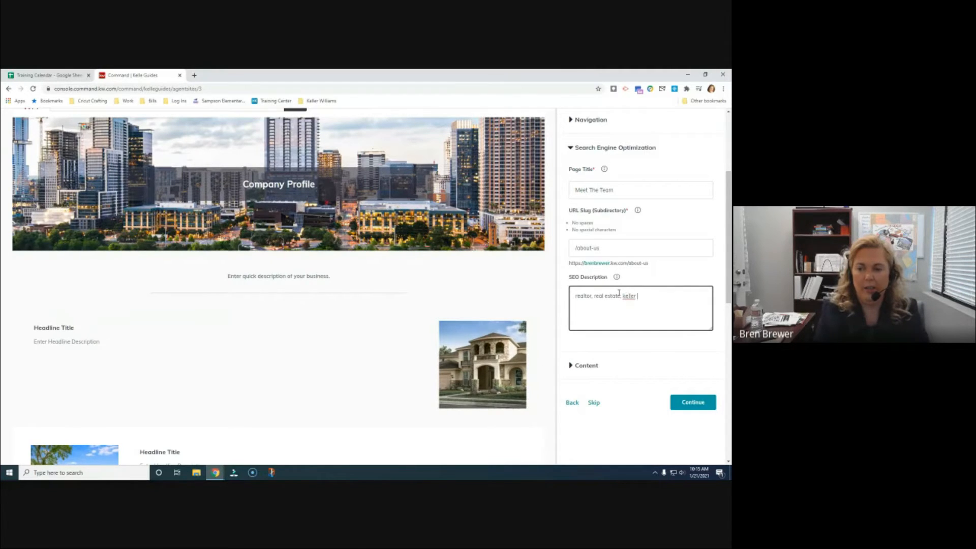
pyautogui.write('williams, buyin')
pyautogui.press('BackSpace')
pyautogui.press('BackSpace')
pyautogui.write('ying a home, selling a home,')
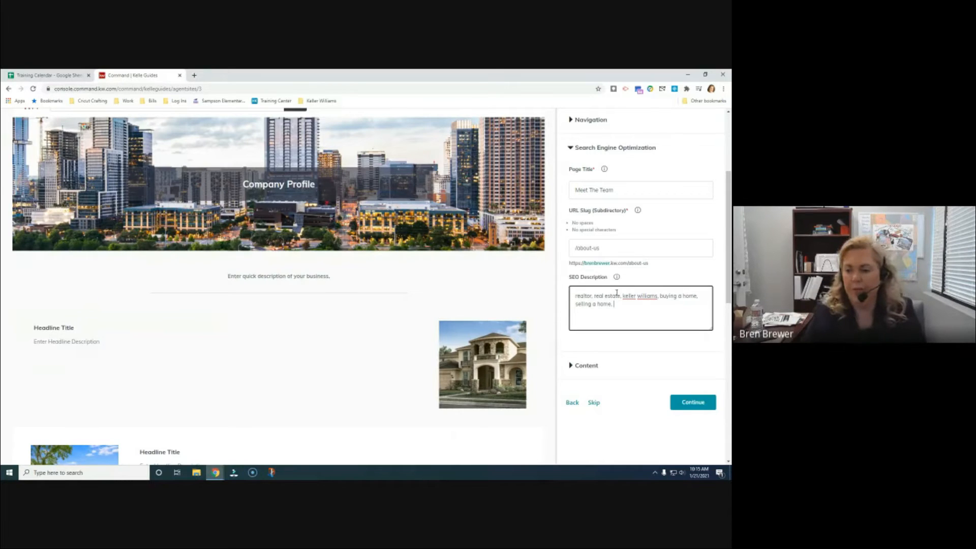
# Recheck the end of the SEO description, then reopen the Content settings
pyautogui.click(571, 366)
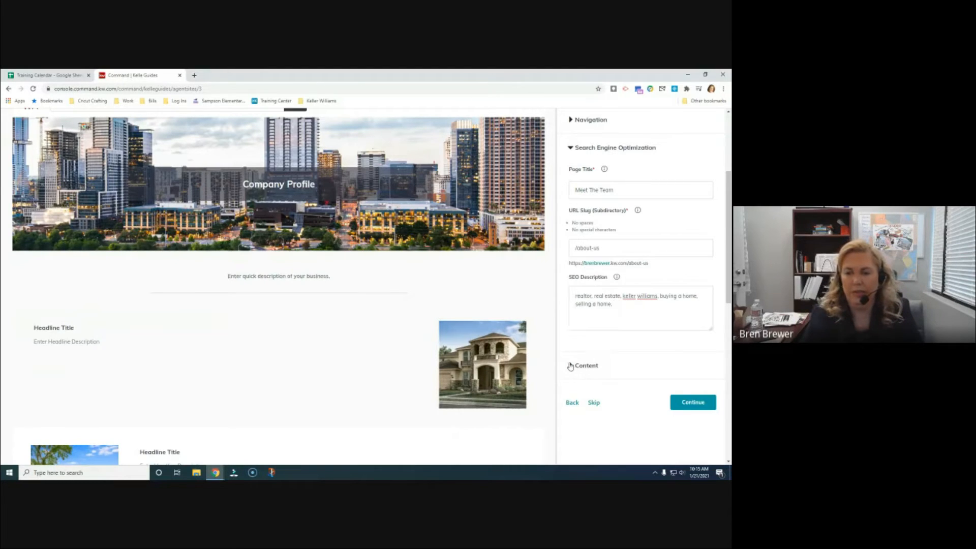
pyautogui.scroll(2, 612, 277)
pyautogui.click(584, 224)
pyautogui.click(632, 382)
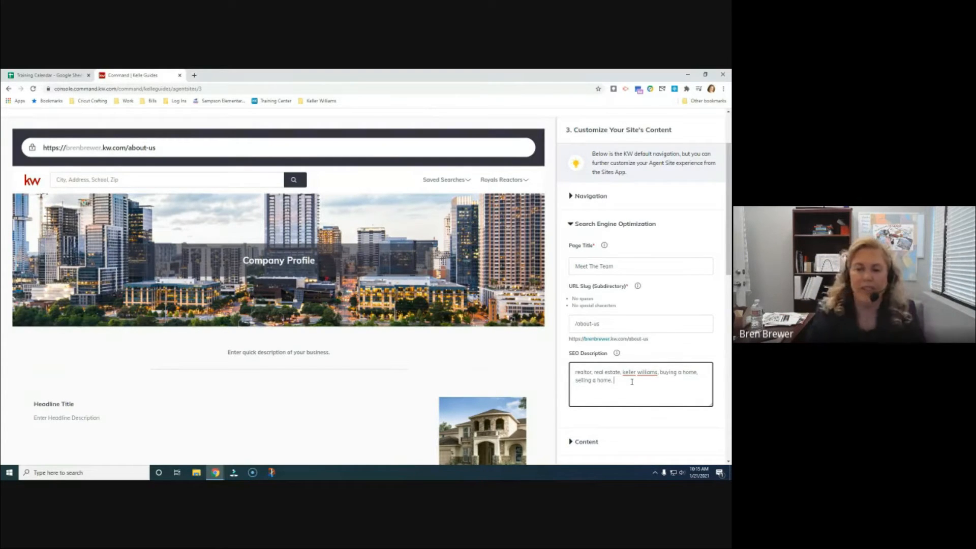
pyautogui.scroll(-3, 671, 349)
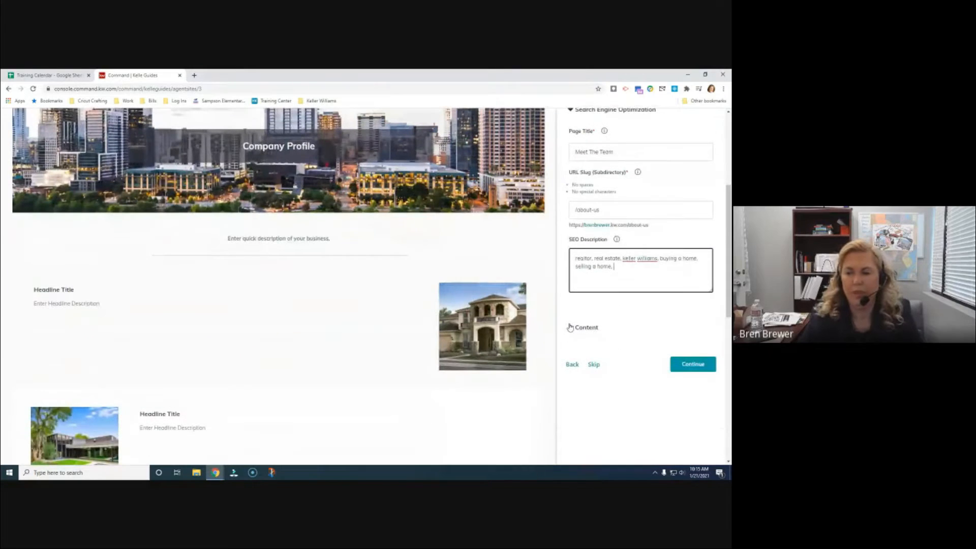
pyautogui.click(569, 327)
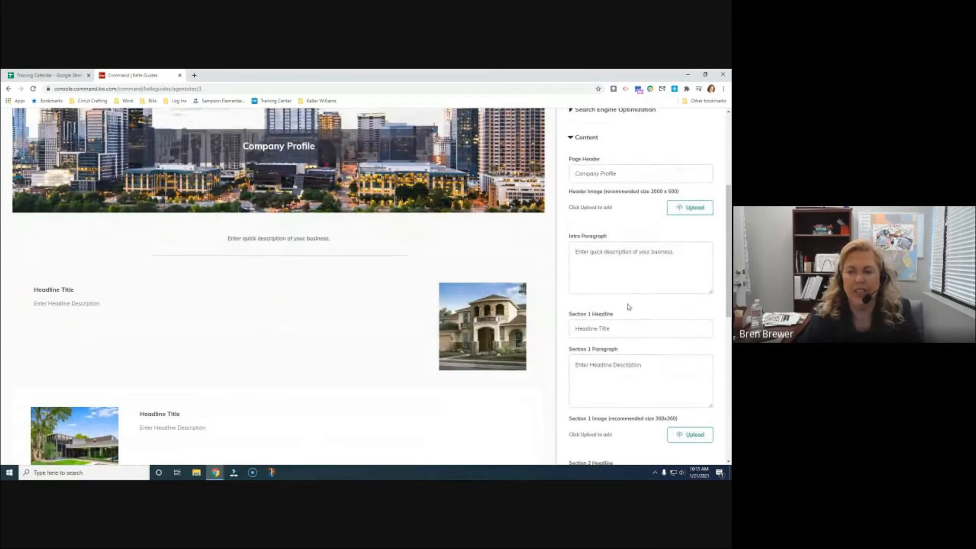
# Replace the Page Header 'Company Profile' with 'Meet the team'
pyautogui.scroll(-1, 637, 295)
pyautogui.scroll(1, 636, 289)
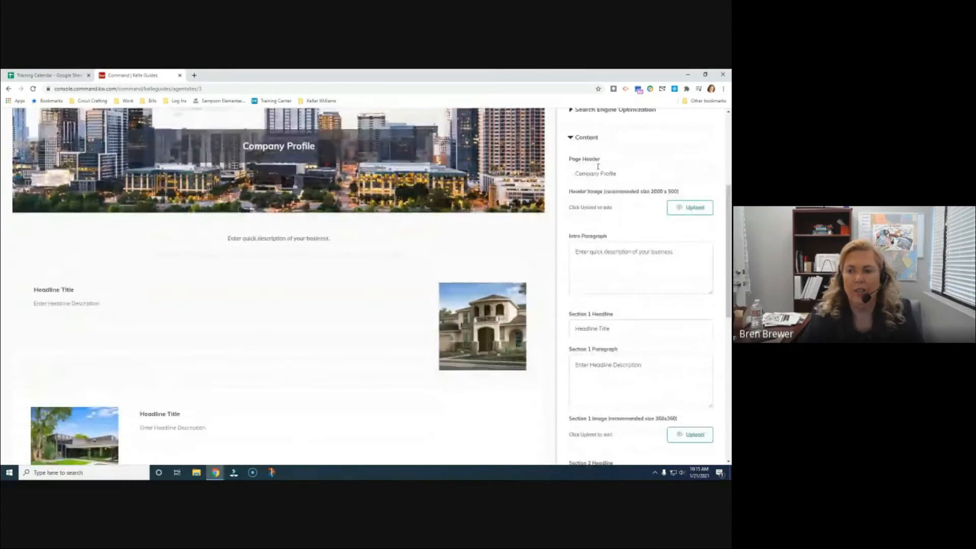
pyautogui.scroll(4, 620, 196)
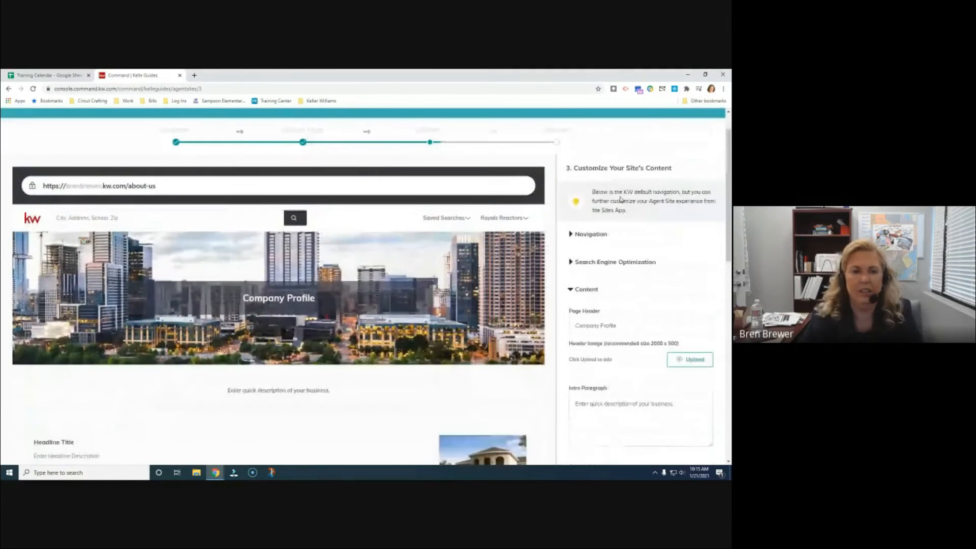
pyautogui.press('Tab')
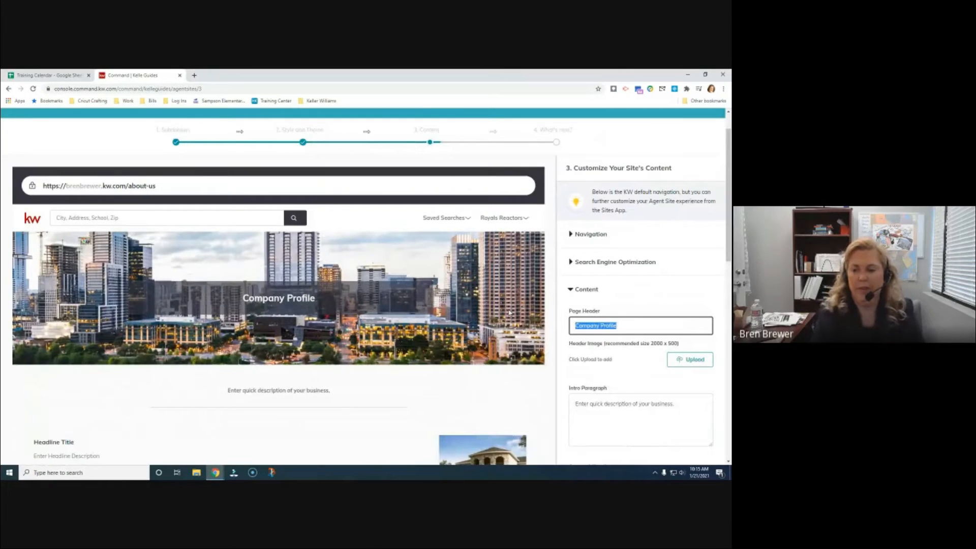
pyautogui.write('Meet the team')
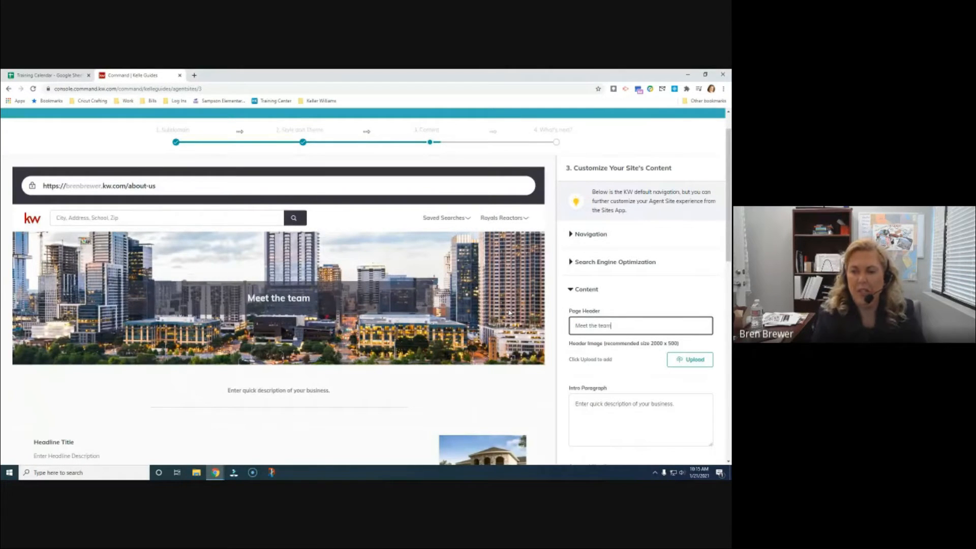
pyautogui.scroll(-2, 510, 312)
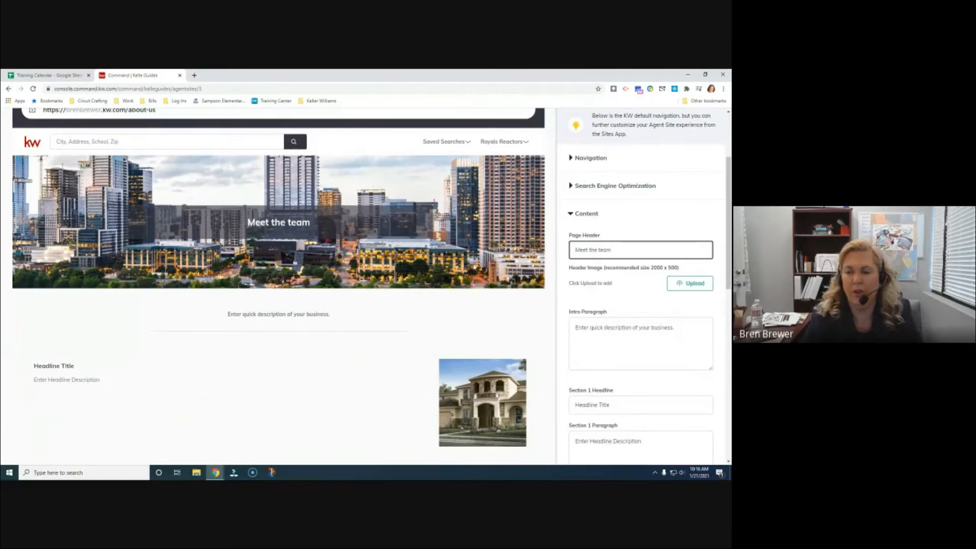
pyautogui.scroll(-3, 426, 252)
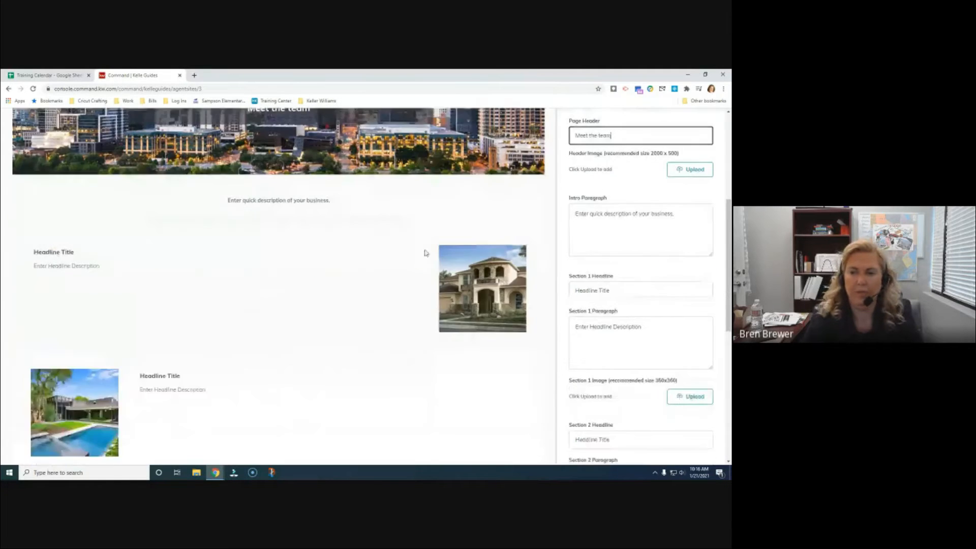
pyautogui.scroll(2, 426, 253)
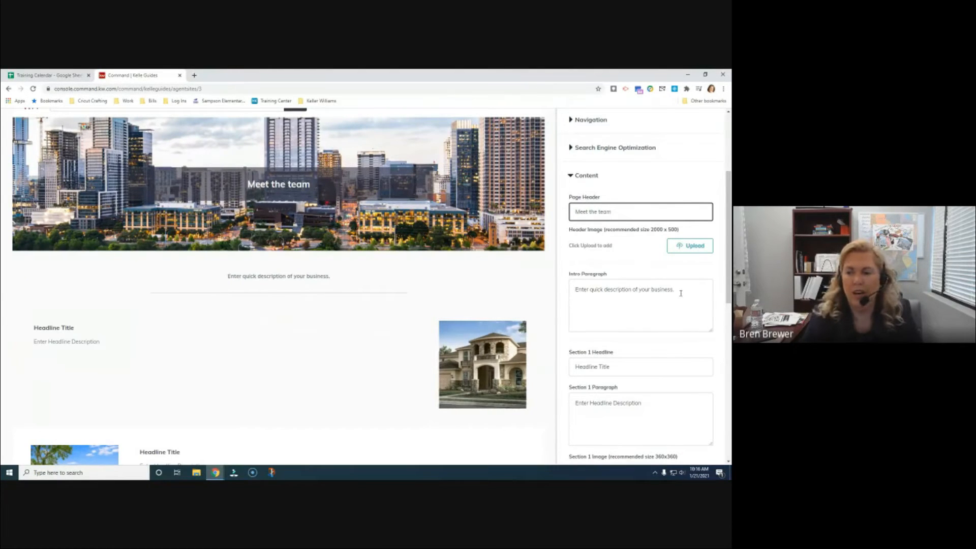
# Replace the intro paragraph placeholder with the team blurb ending 'buying or selling your very own home.'
pyautogui.moveTo(681, 293); pyautogui.dragTo(538, 286)
pyautogui.write("Bren's team")
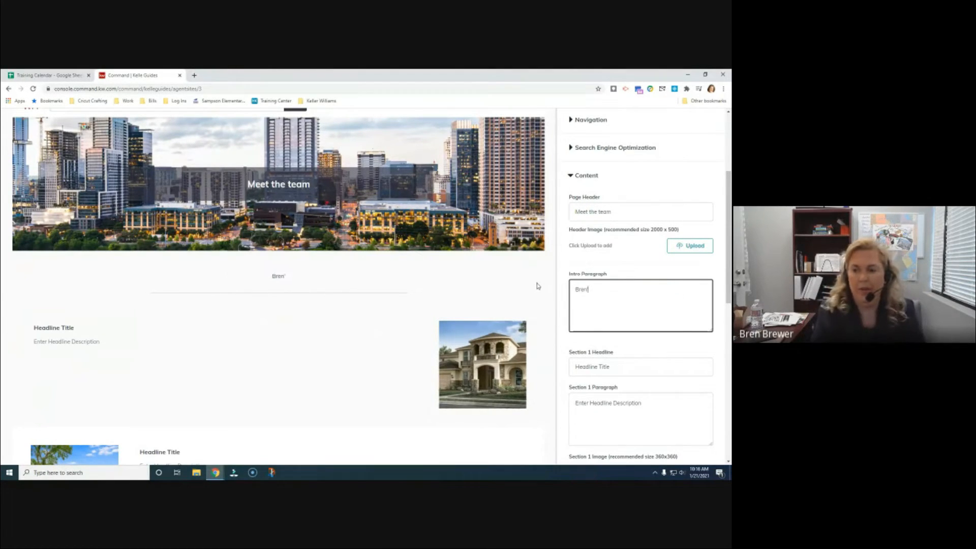
pyautogui.write(' is he')
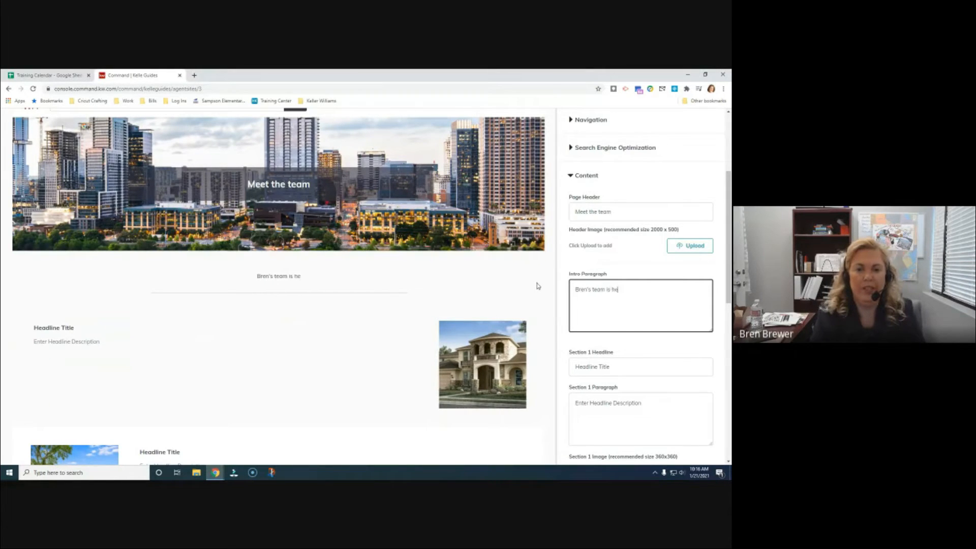
pyautogui.write('re to make ')
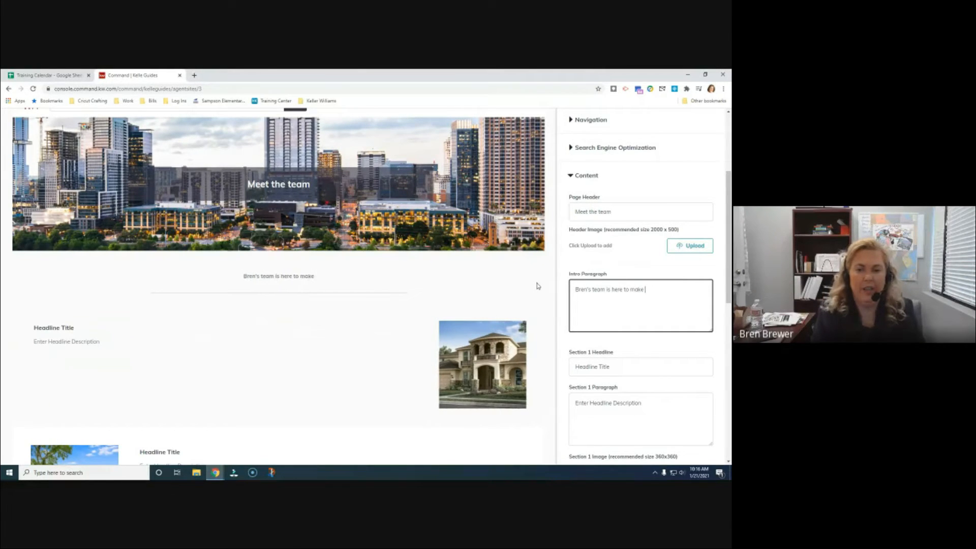
pyautogui.write('tour real estaet')
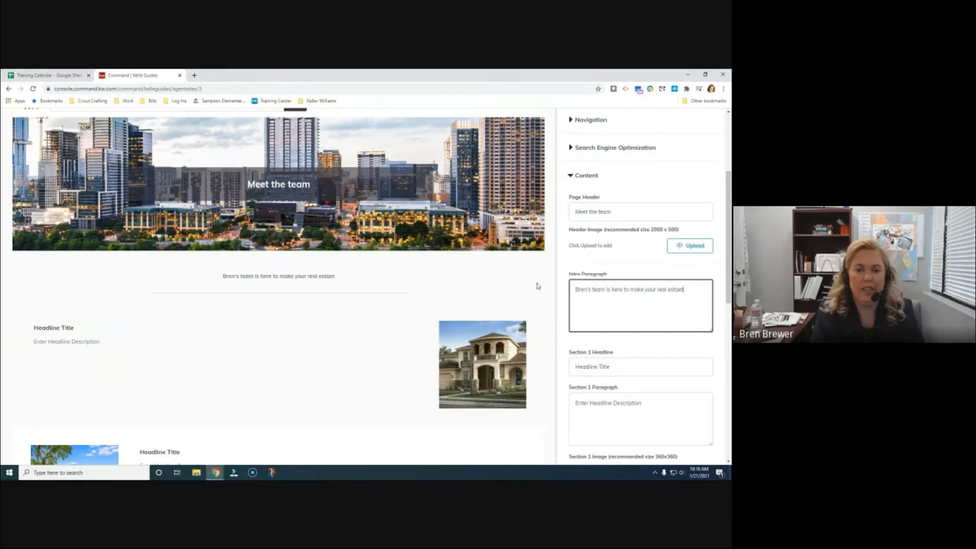
pyautogui.press('BackSpace')
pyautogui.press('BackSpace')
pyautogui.write('te dream')
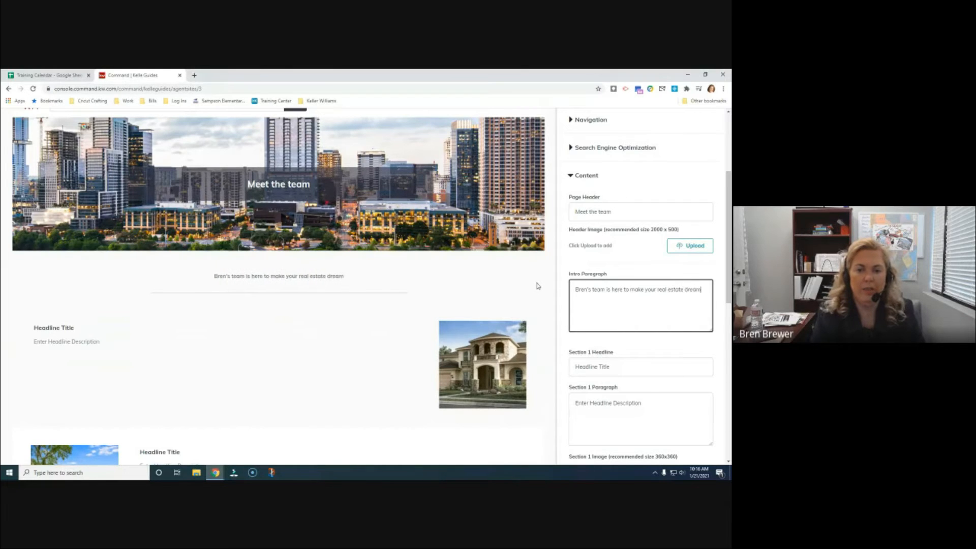
pyautogui.write('s come true. C')
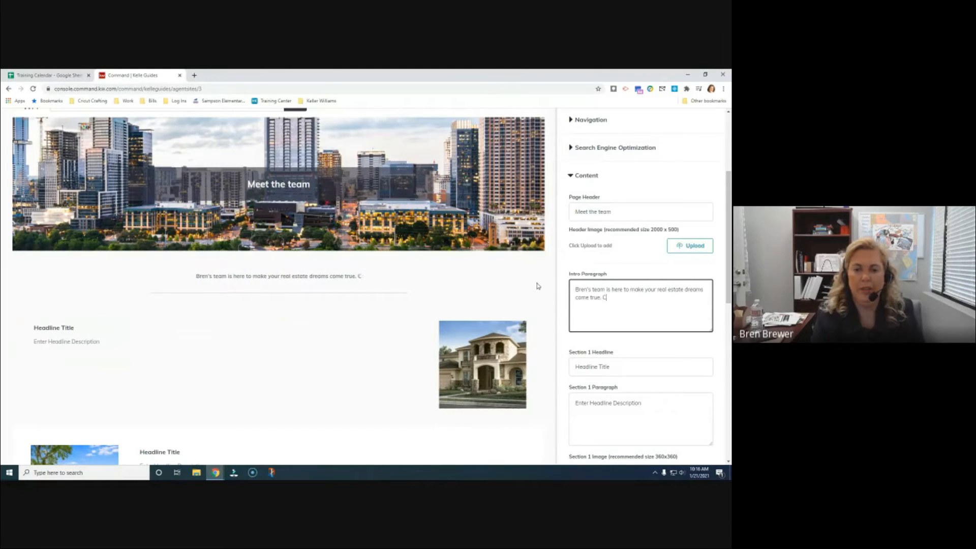
pyautogui.write('ontact us today')
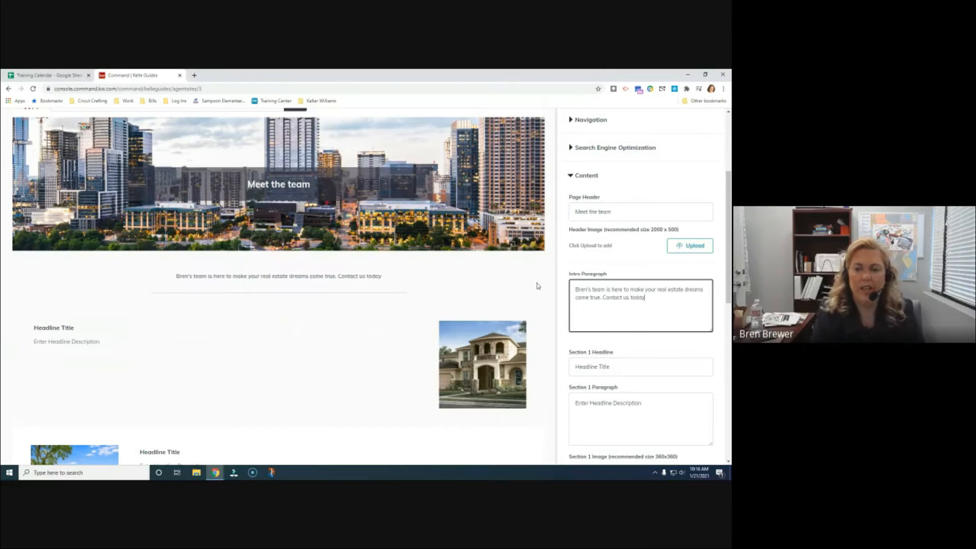
pyautogui.write(' to help you ')
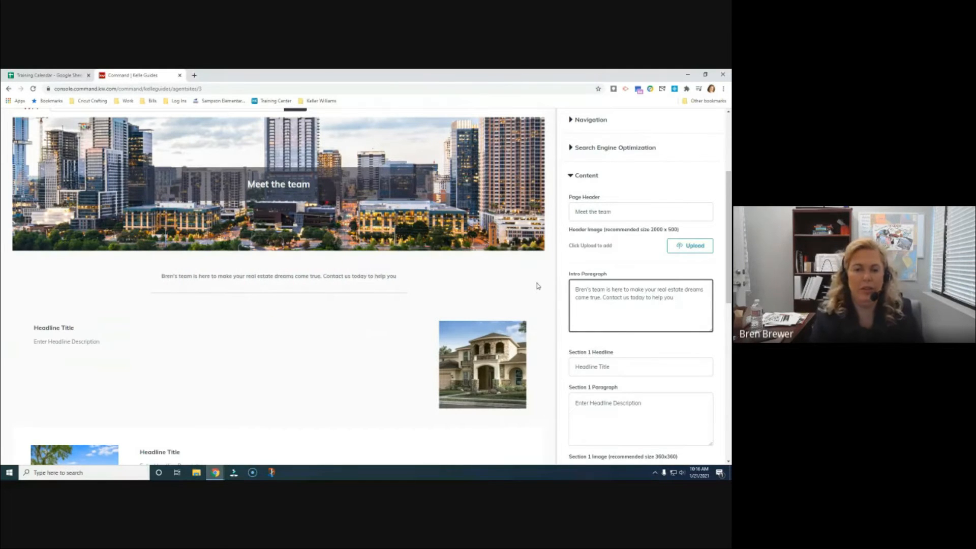
pyautogui.write('et on')
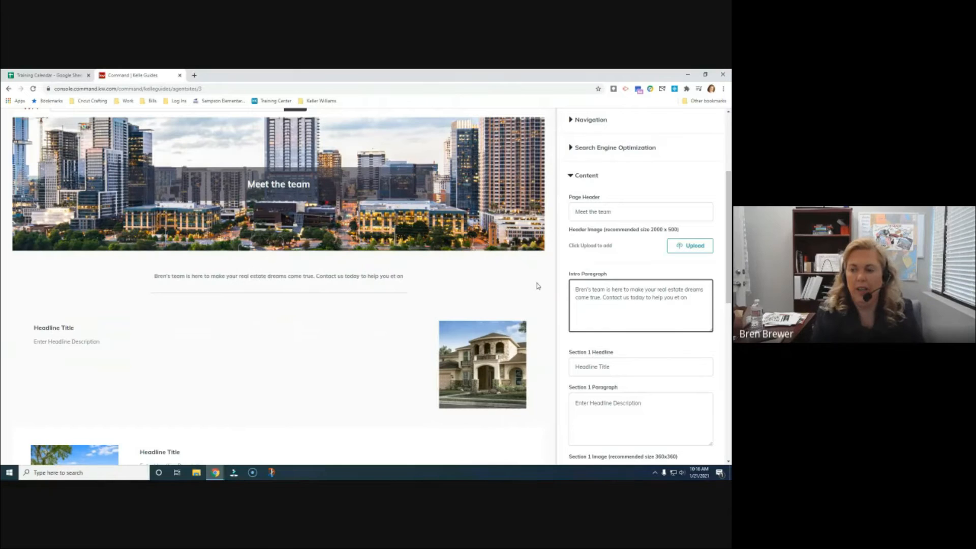
pyautogui.press('BackSpace')
pyautogui.press('BackSpace')
pyautogui.press('BackSpace')
pyautogui.press('BackSpace')
pyautogui.press('BackSpace')
pyautogui.write('get on your')
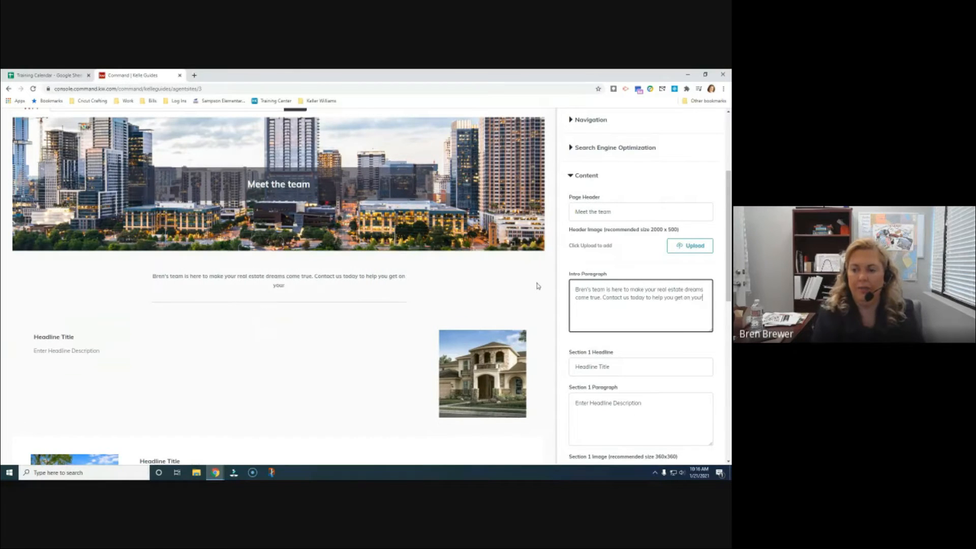
pyautogui.write(' way to ')
pyautogui.write('uying')
pyautogui.write('buyin go')
pyautogui.press('BackSpace')
pyautogui.press('BackSpace')
pyautogui.press('BackSpace')
pyautogui.write('g or selin')
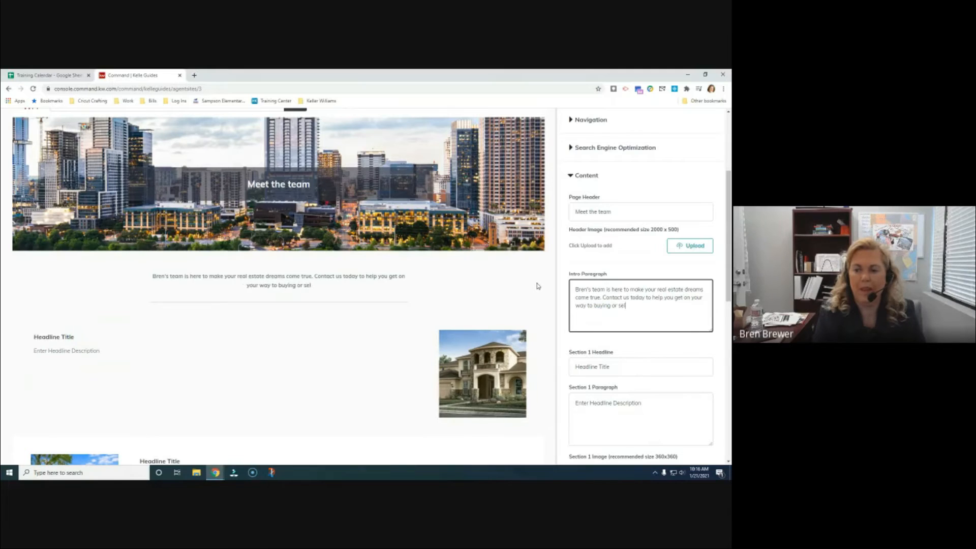
pyautogui.press('BackSpace')
pyautogui.press('BackSpace')
pyautogui.write('ling')
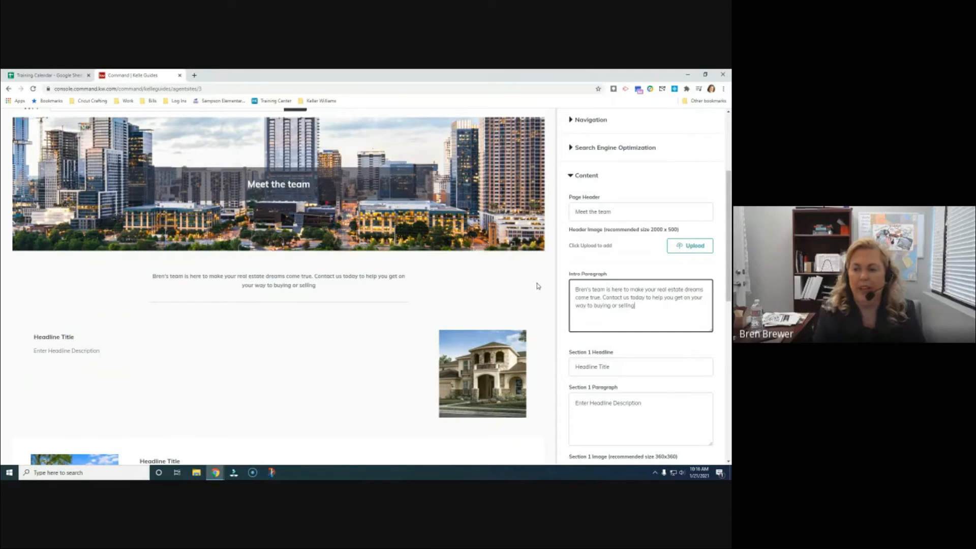
pyautogui.write(' your ver')
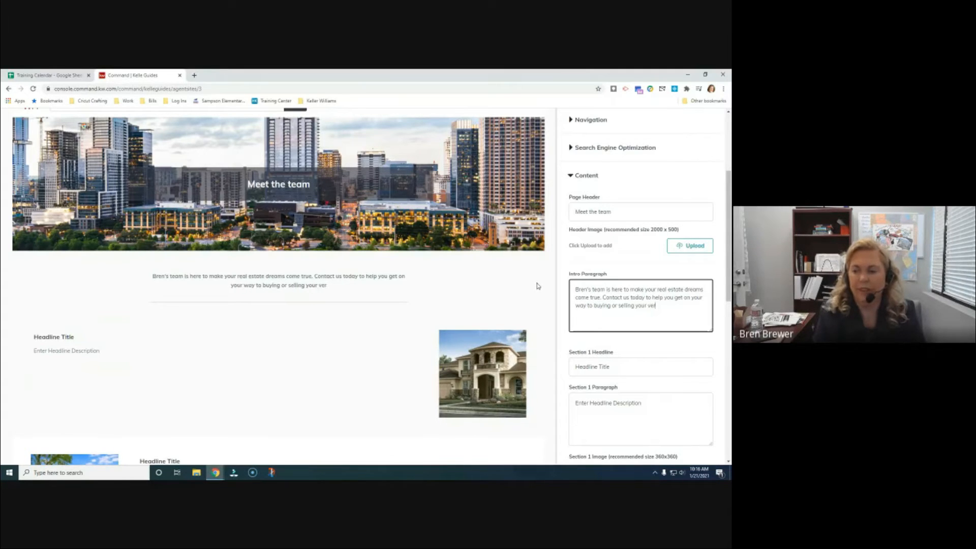
pyautogui.write('y own home.')
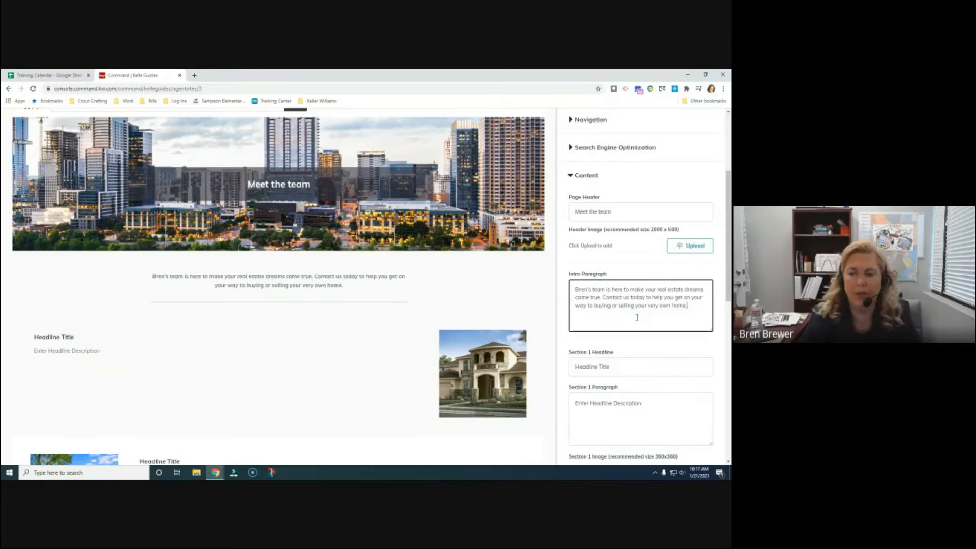
pyautogui.scroll(-1, 644, 316)
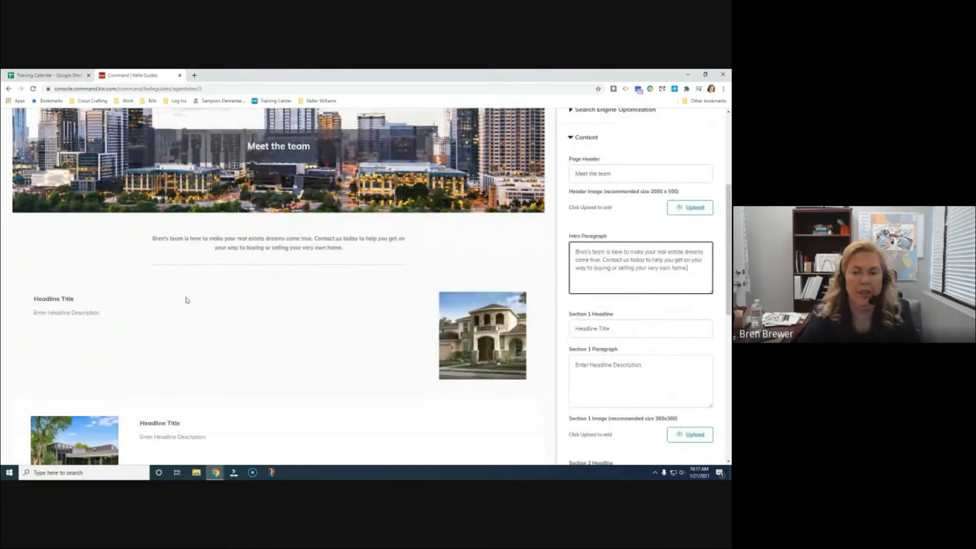
pyautogui.scroll(-3, 156, 277)
pyautogui.scroll(-2, 325, 321)
pyautogui.scroll(3, 325, 320)
pyautogui.scroll(1, 326, 320)
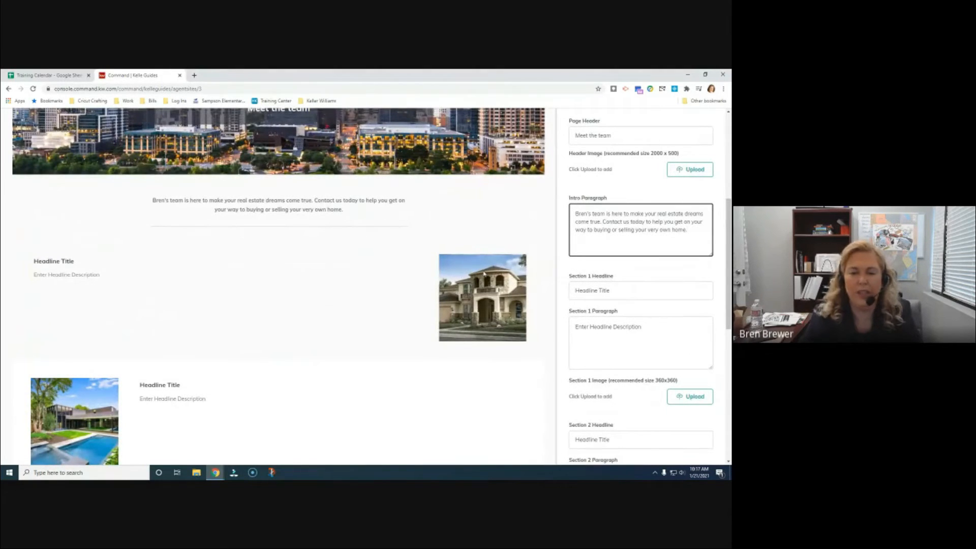
pyautogui.scroll(-2, 484, 274)
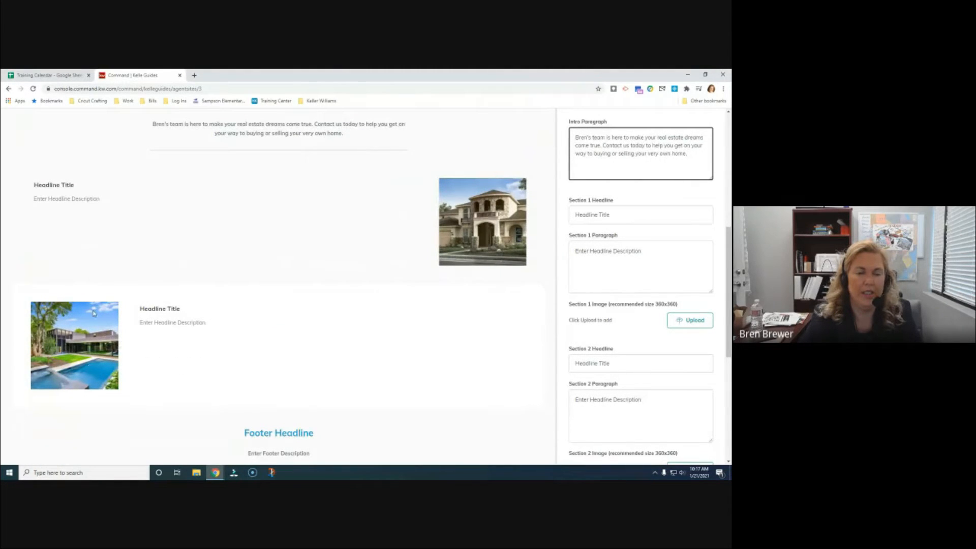
pyautogui.scroll(-1, 117, 329)
pyautogui.scroll(-1, 152, 320)
pyautogui.scroll(3, 351, 303)
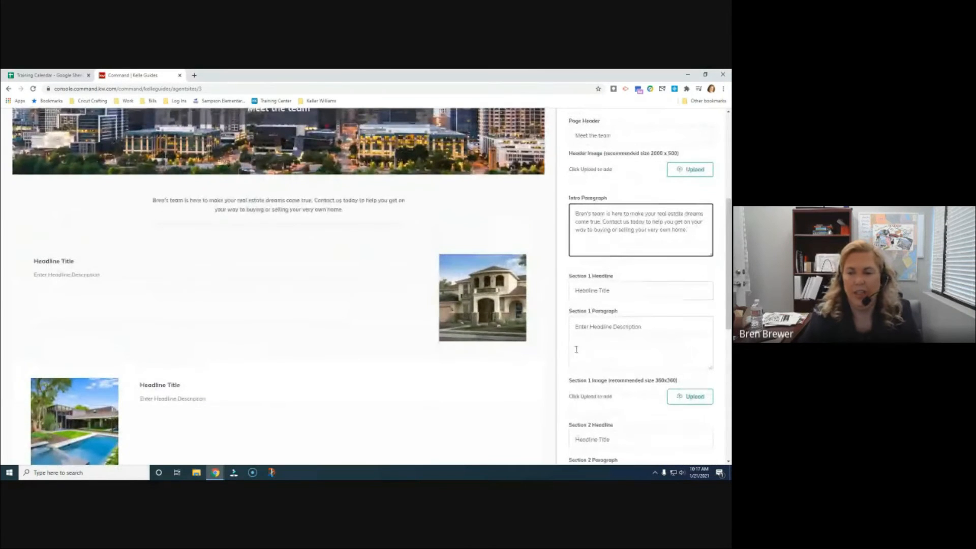
# Set the Section 1 headline to the agent's name and the paragraph to 'Team Leader'
pyautogui.moveTo(625, 290); pyautogui.dragTo(516, 294)
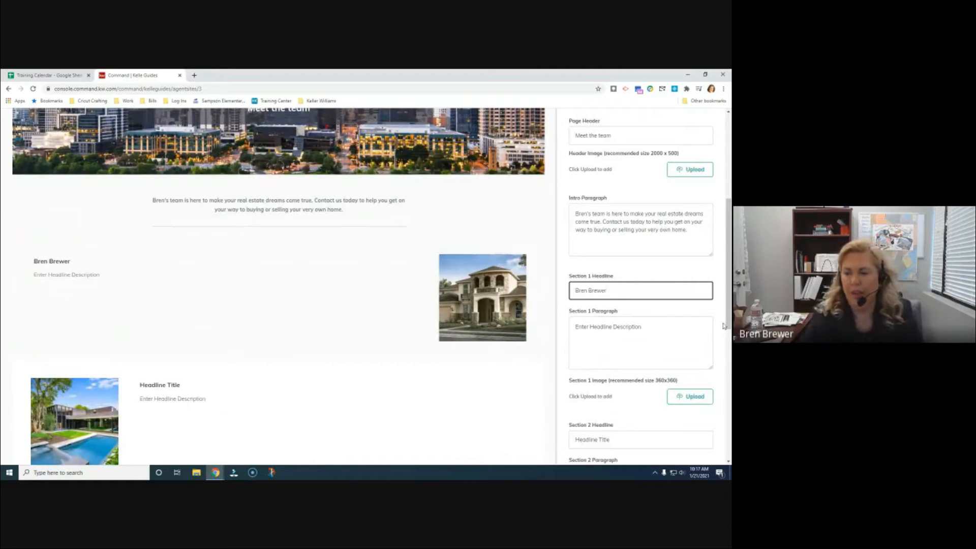
pyautogui.moveTo(661, 331); pyautogui.dragTo(508, 329)
pyautogui.write('T')
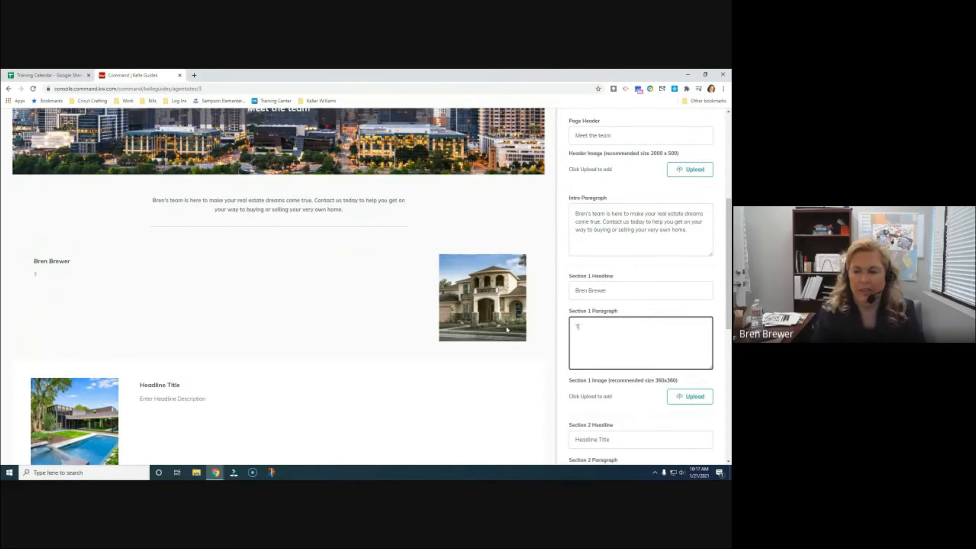
pyautogui.write('eam Leader')
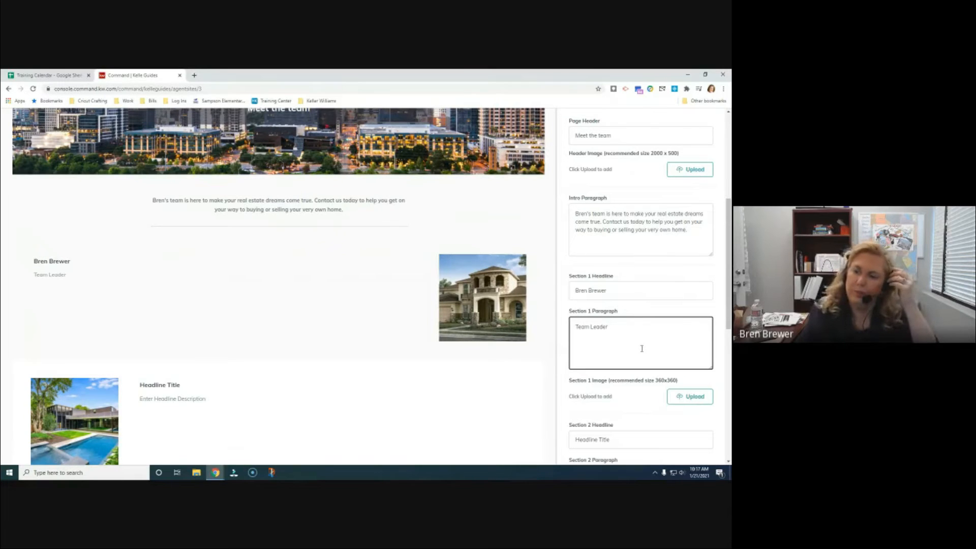
# Start adding an image to Section 1
pyautogui.scroll(-1, 567, 330)
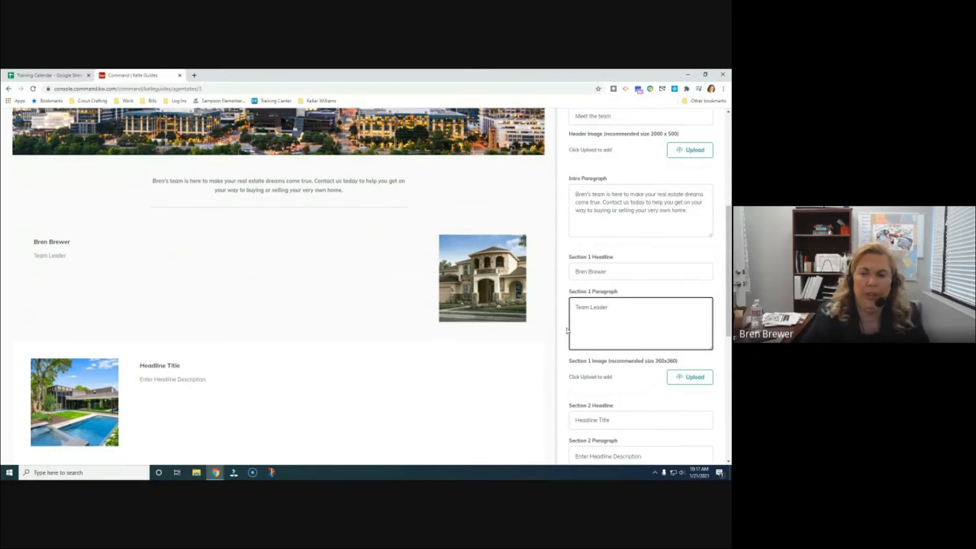
pyautogui.scroll(-1, 568, 331)
pyautogui.click(689, 359)
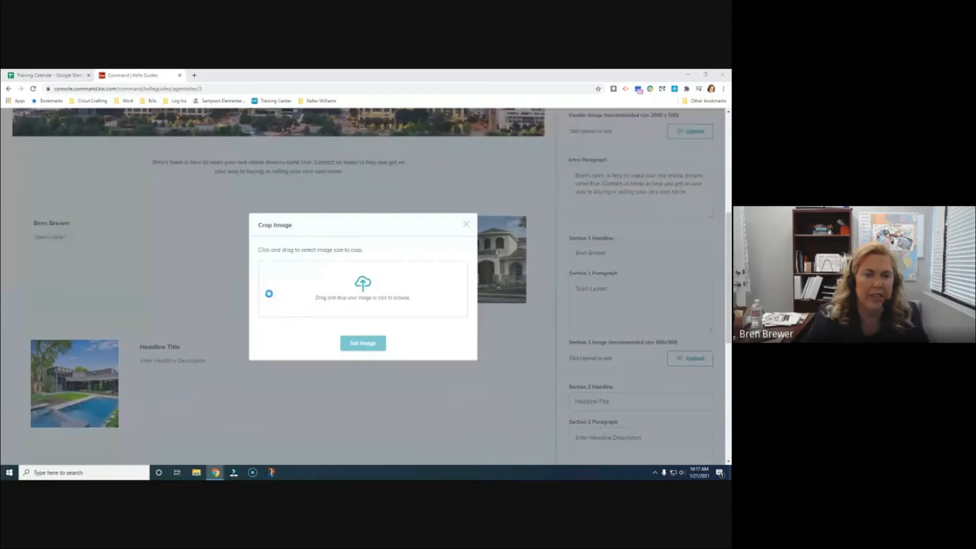
# Upload The Basics of Command image for Section 1, cropped onto its title
pyautogui.click(270, 294)
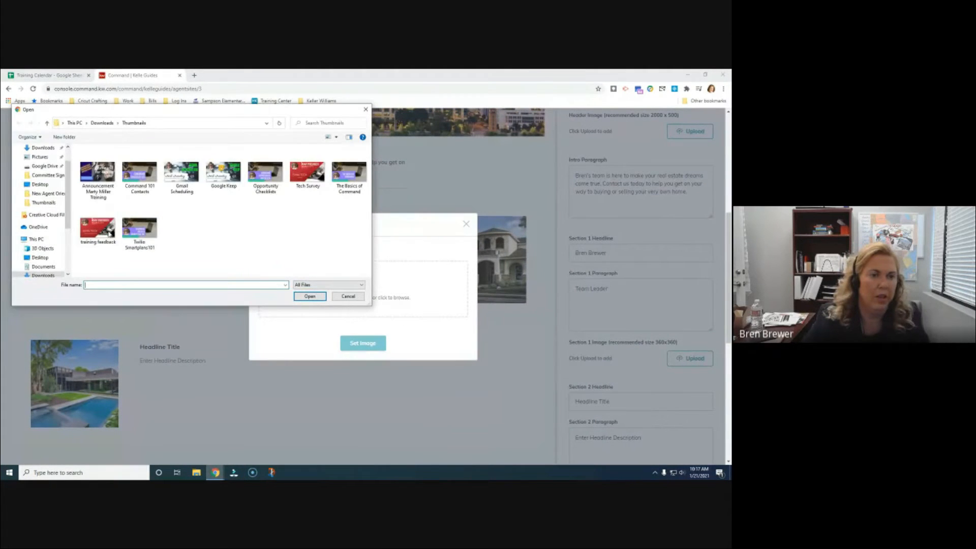
pyautogui.click(336, 178)
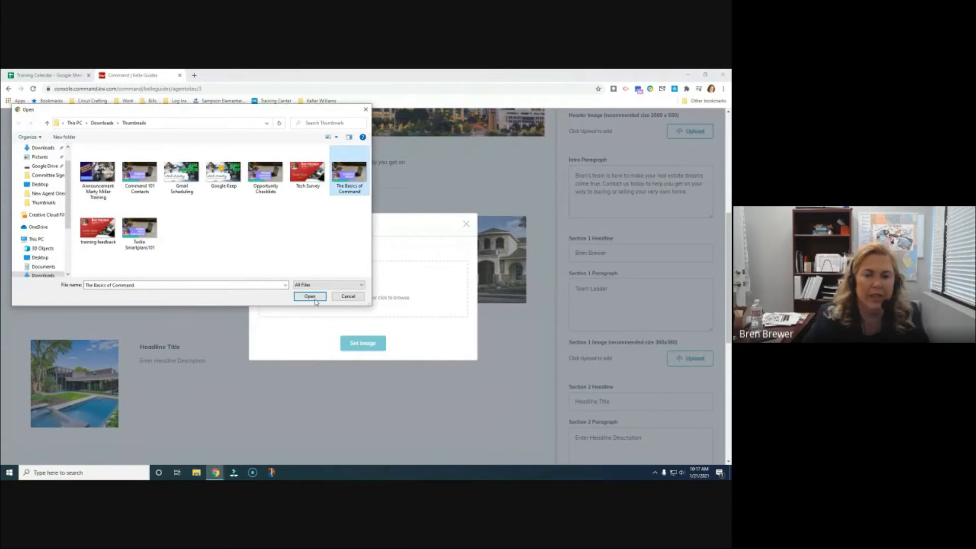
pyautogui.click(310, 296)
pyautogui.moveTo(336, 270); pyautogui.dragTo(369, 292)
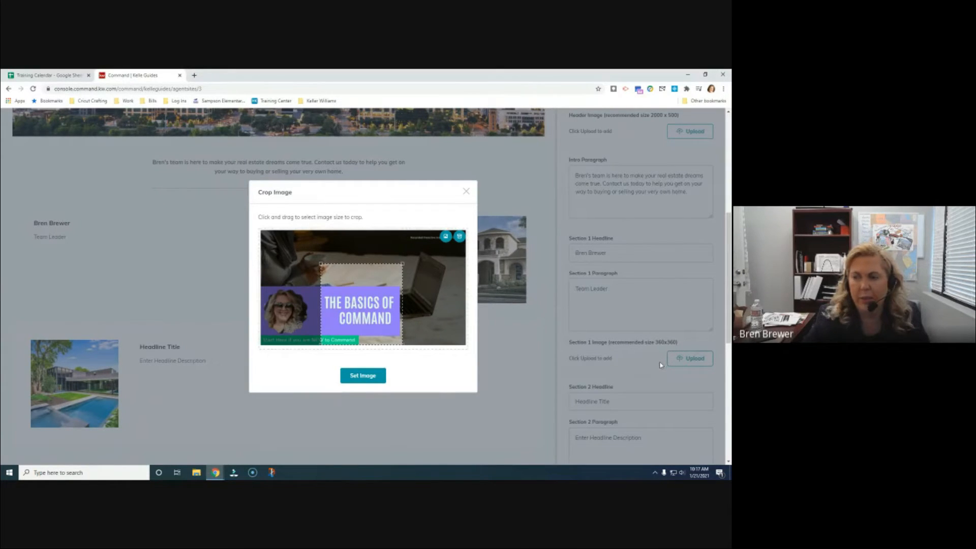
pyautogui.click(362, 376)
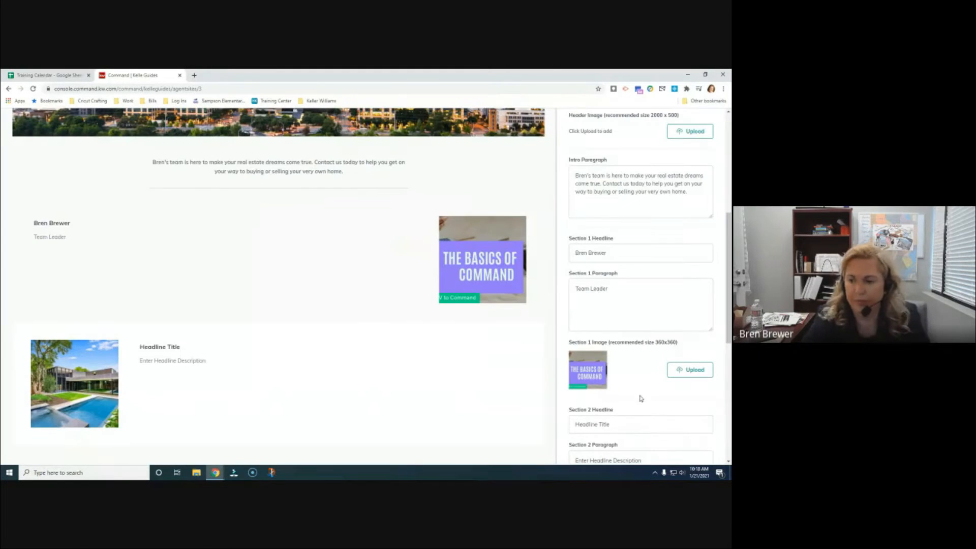
pyautogui.scroll(-2, 486, 311)
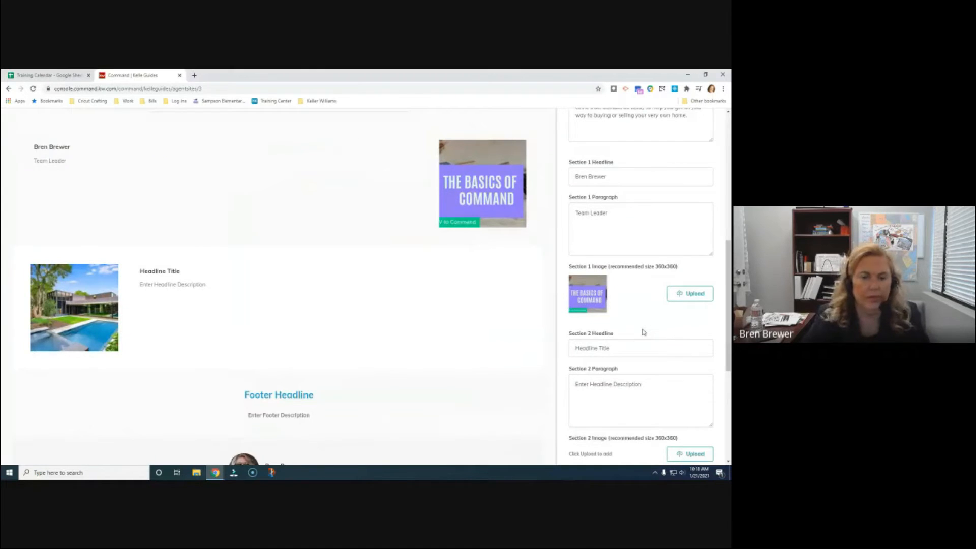
# Set the Section 2 headline to the second team member's full name
pyautogui.scroll(-2, 644, 332)
pyautogui.click(625, 275)
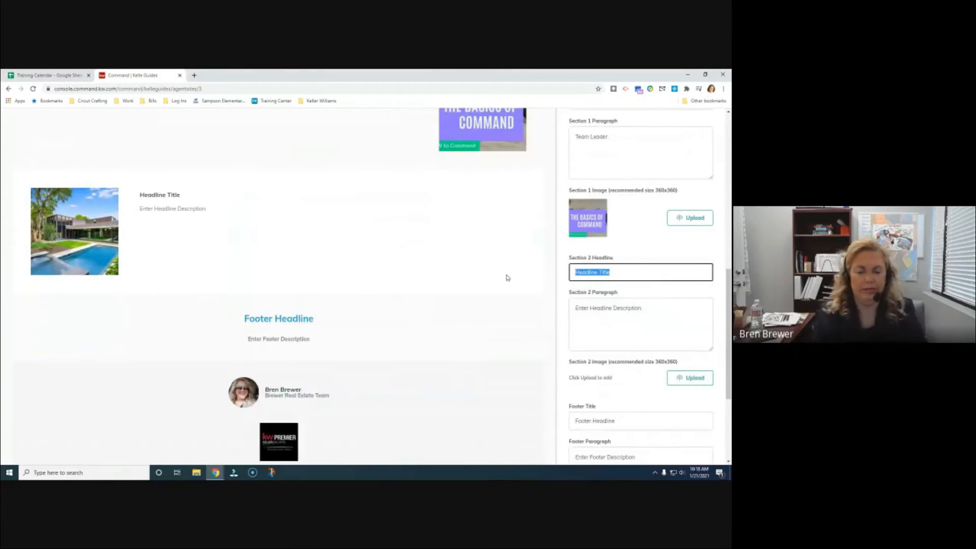
pyautogui.write('Buyers')
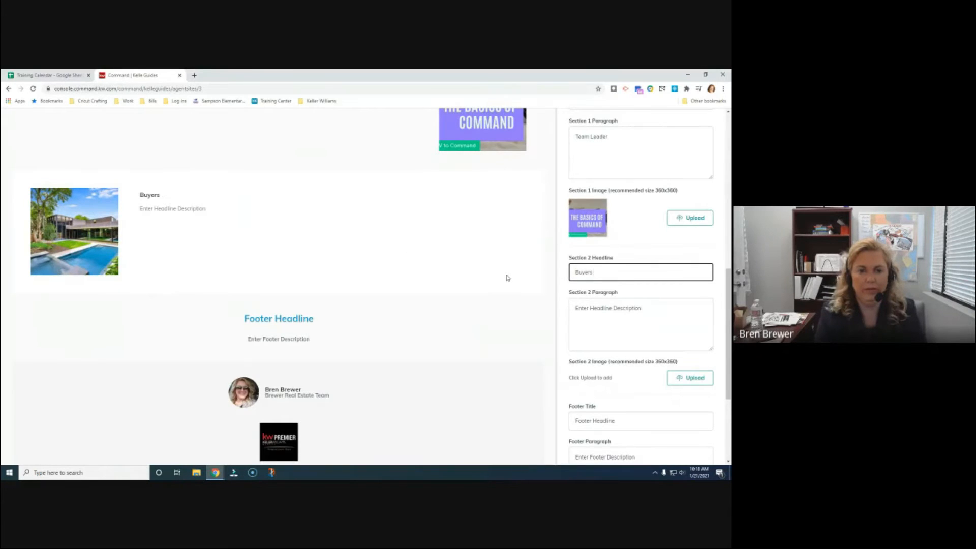
pyautogui.press('BackSpace')
pyautogui.press('BackSpace')
pyautogui.press('BackSpace')
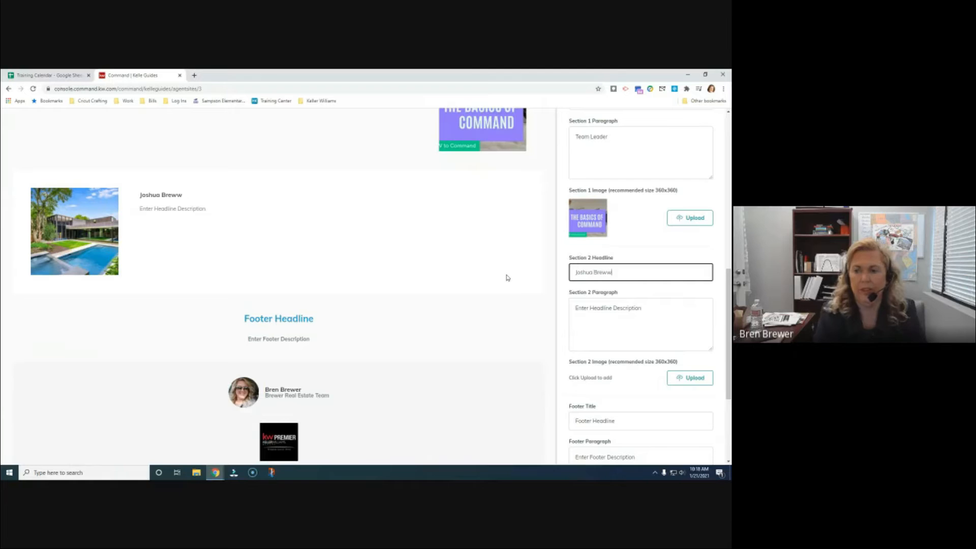
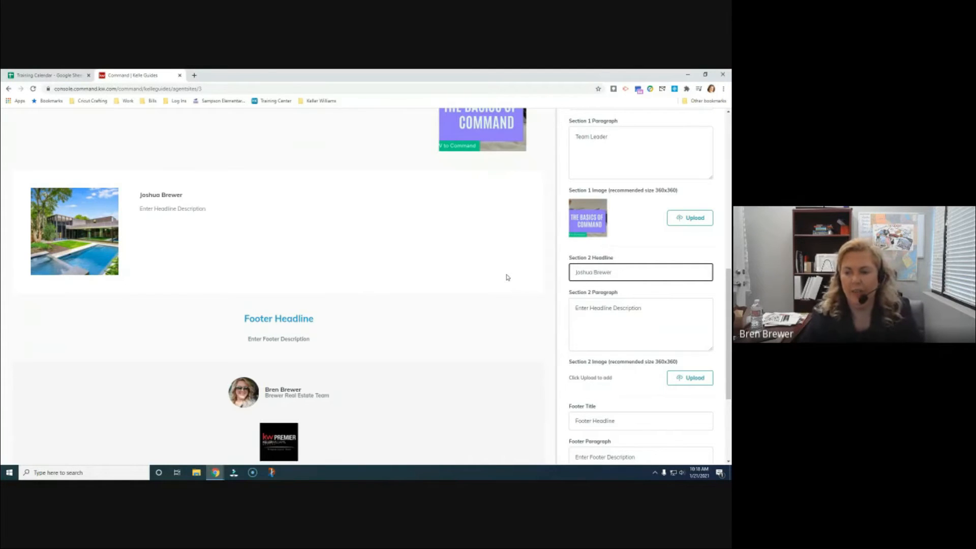
# Select the Section 2 paragraph placeholder text
pyautogui.click(648, 309)
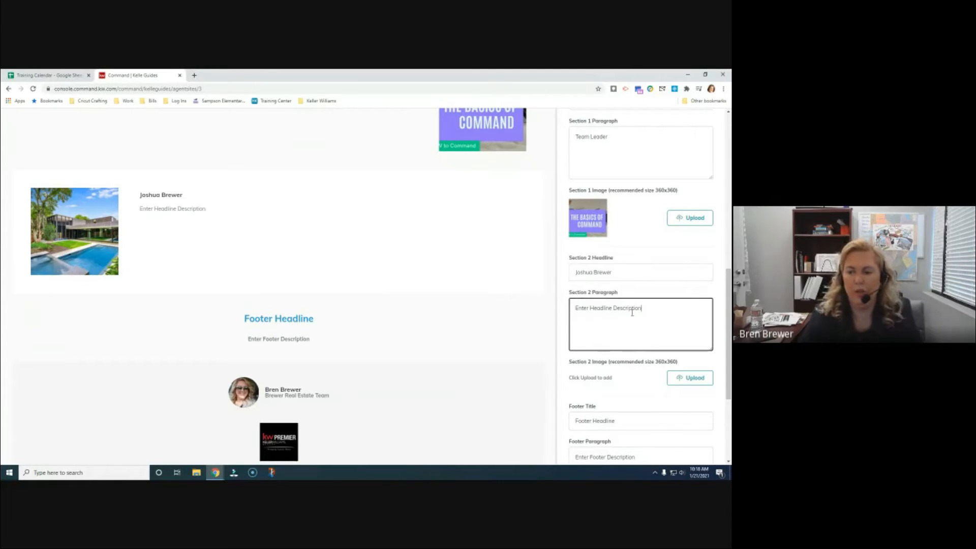
pyautogui.scroll(1, 634, 327)
pyautogui.scroll(-2, 632, 322)
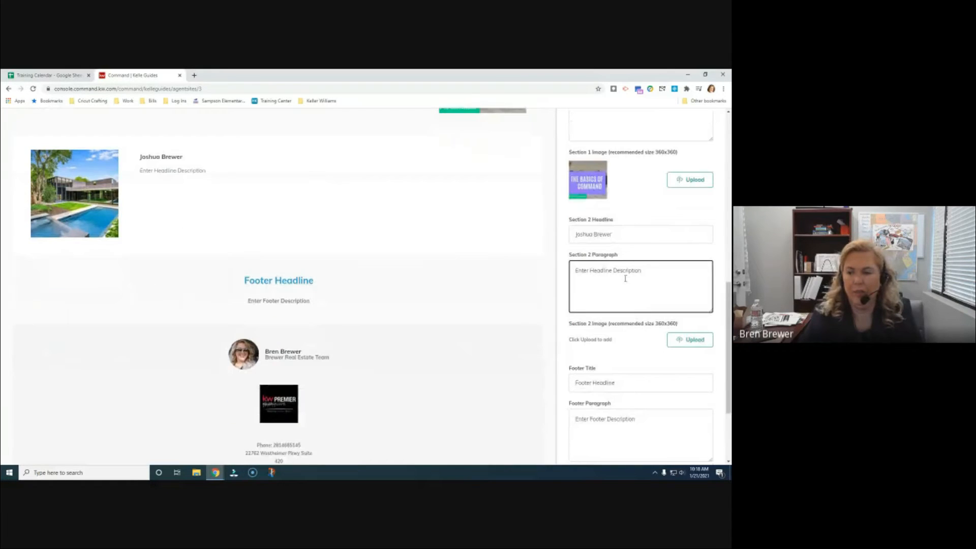
pyautogui.moveTo(654, 274); pyautogui.dragTo(489, 265)
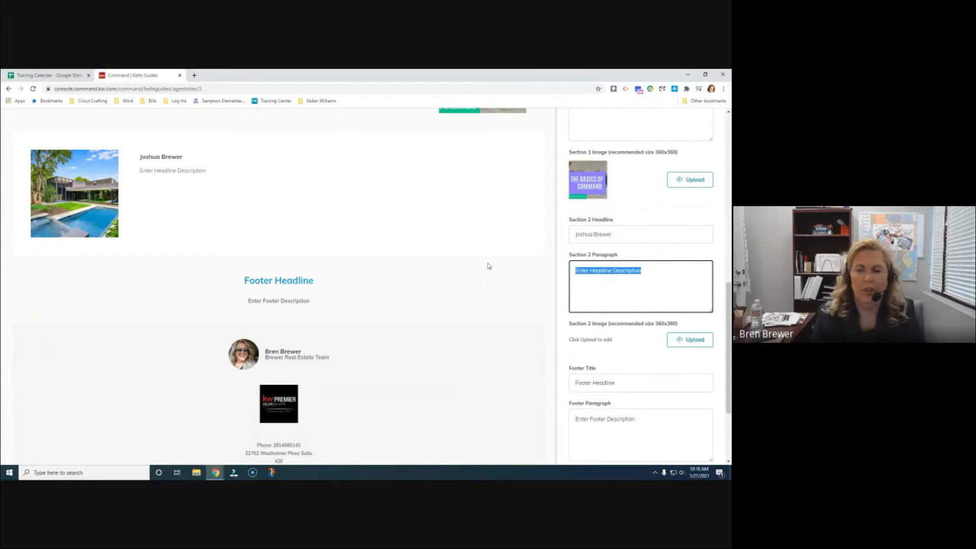
pyautogui.scroll(3, 618, 261)
# Expand Navigation and try dragging Company Profile to reorder the page list
pyautogui.scroll(5, 618, 262)
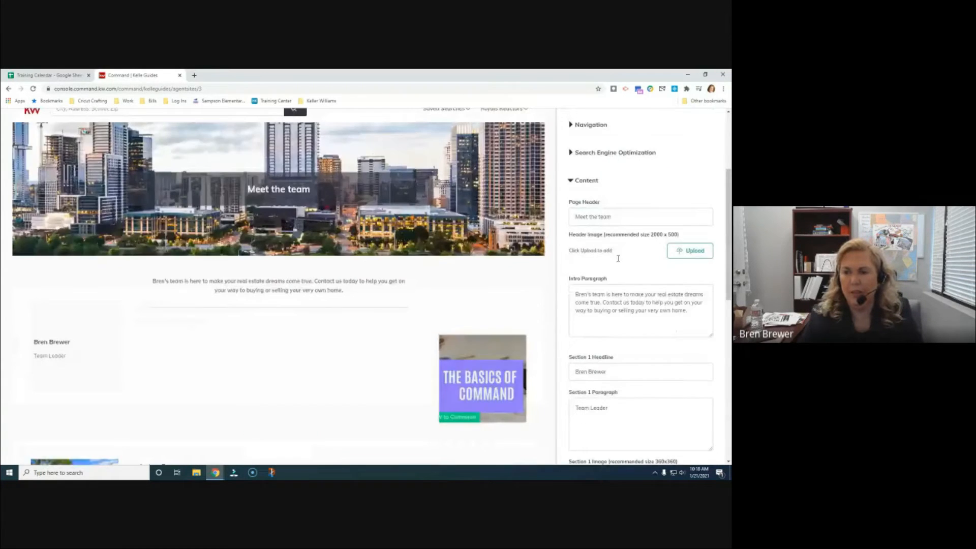
pyautogui.click(570, 197)
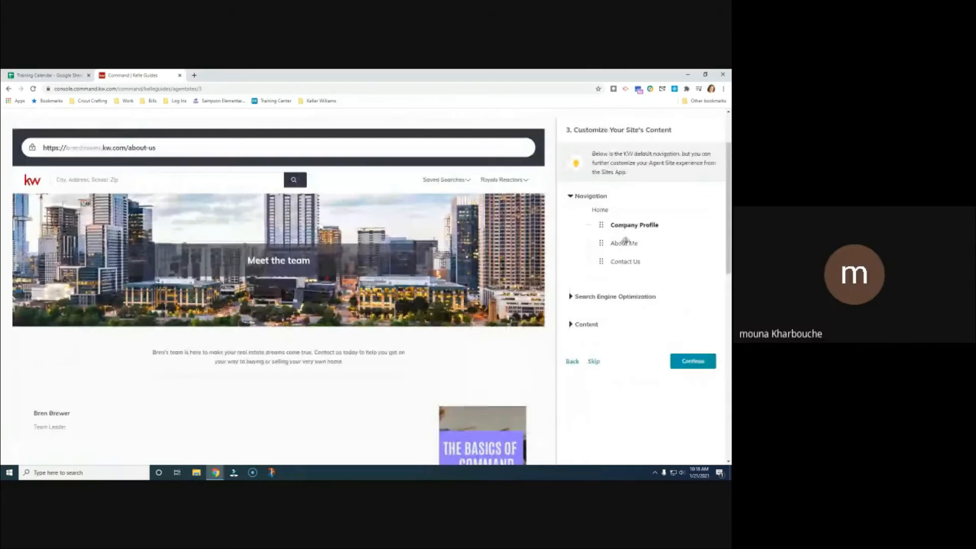
pyautogui.rightClick(630, 227)
pyautogui.click(630, 227)
pyautogui.moveTo(630, 227)
pyautogui.mouseDown()
pyautogui.moveTo(600, 231)
pyautogui.moveTo(636, 226)
pyautogui.mouseUp()
# Scroll through the page settings and reopen the Content fields
pyautogui.scroll(-2, 636, 304)
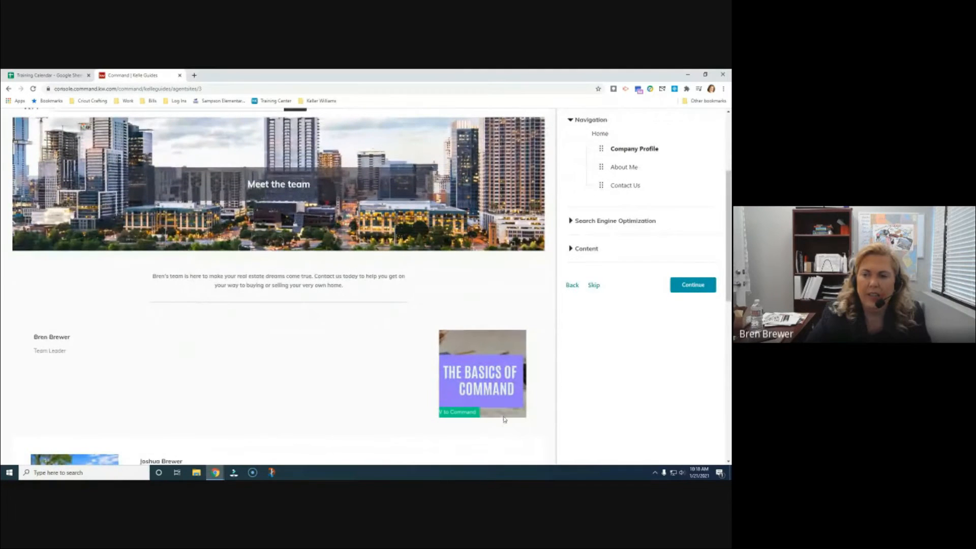
pyautogui.scroll(4, 539, 362)
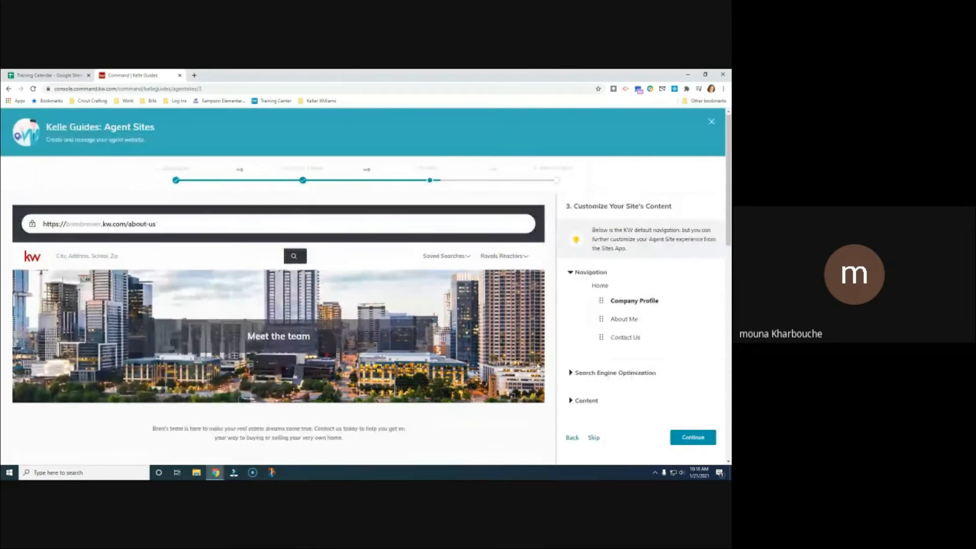
pyautogui.scroll(-3, 539, 366)
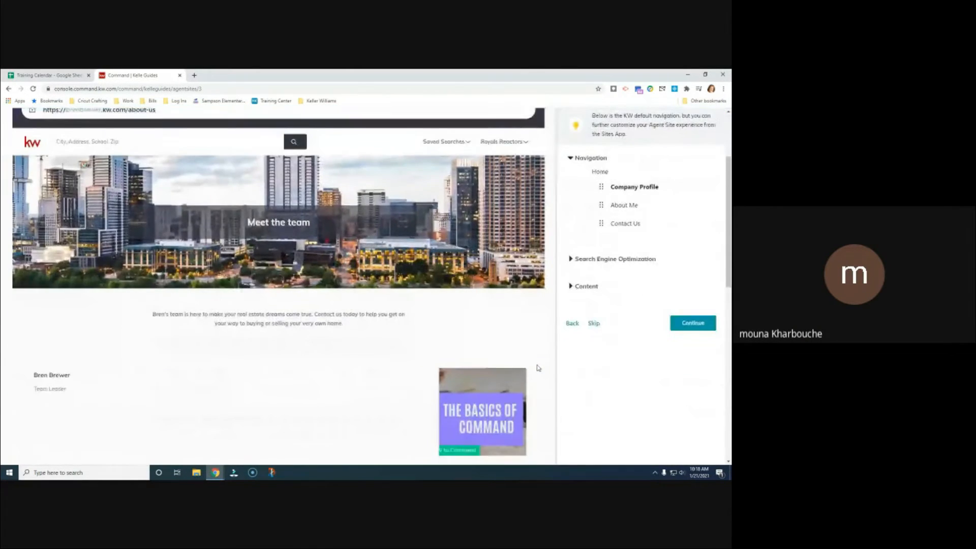
pyautogui.scroll(-1, 539, 367)
pyautogui.scroll(-3, 583, 375)
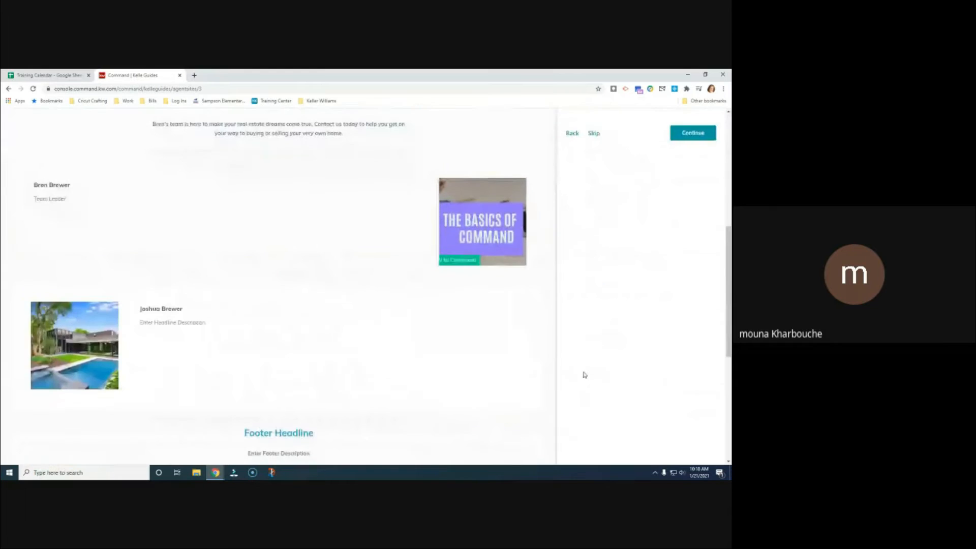
pyautogui.scroll(-1, 585, 375)
pyautogui.scroll(4, 579, 371)
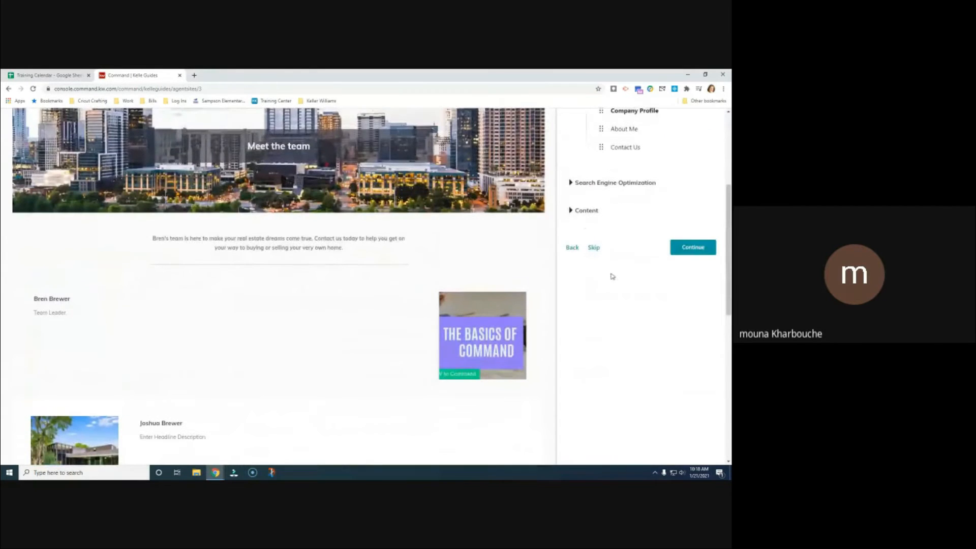
pyautogui.click(573, 211)
# Replace the team member's placeholder Section 2 paragraph with 'Buyers Specialist' and continue
pyautogui.scroll(-3, 623, 400)
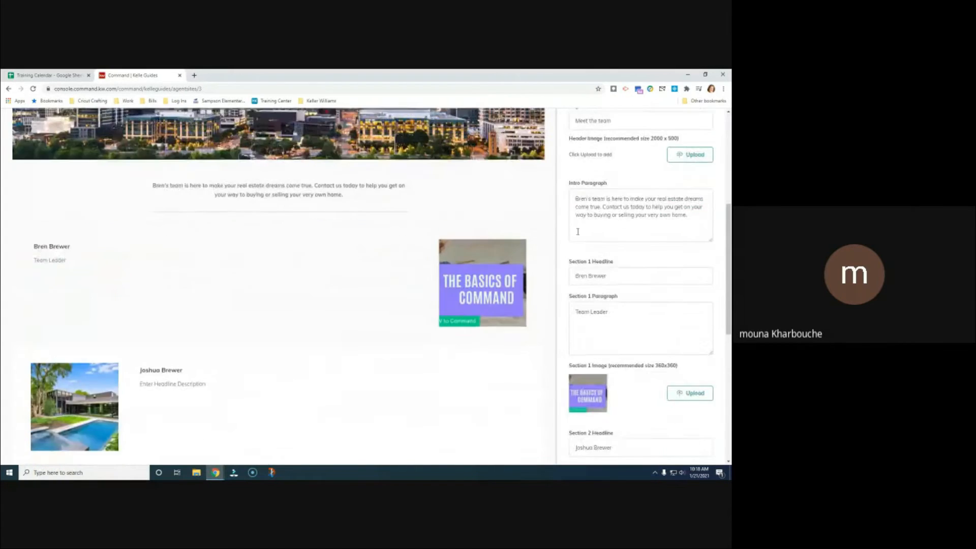
pyautogui.moveTo(653, 404); pyautogui.dragTo(534, 393)
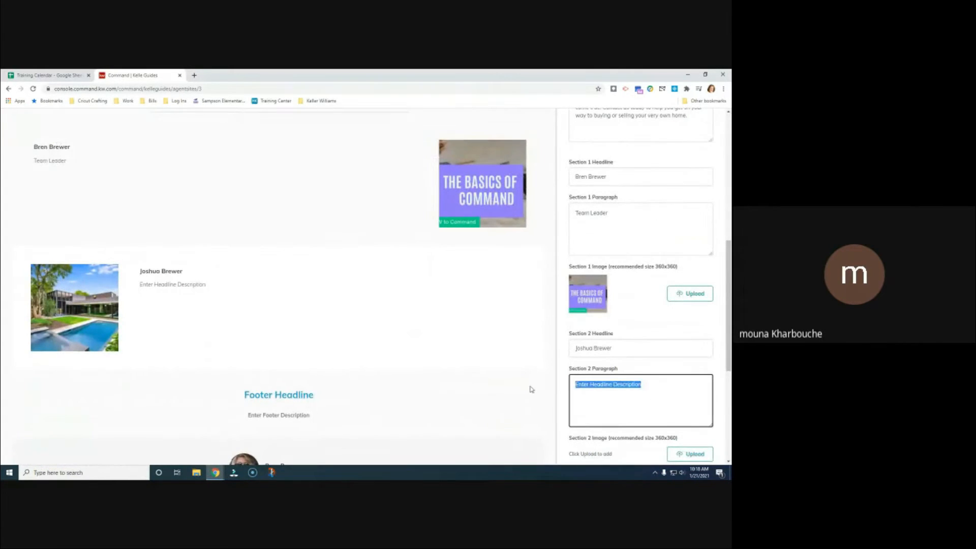
pyautogui.write('Buy')
pyautogui.write('e')
pyautogui.press('BackSpace')
pyautogui.write('yer')
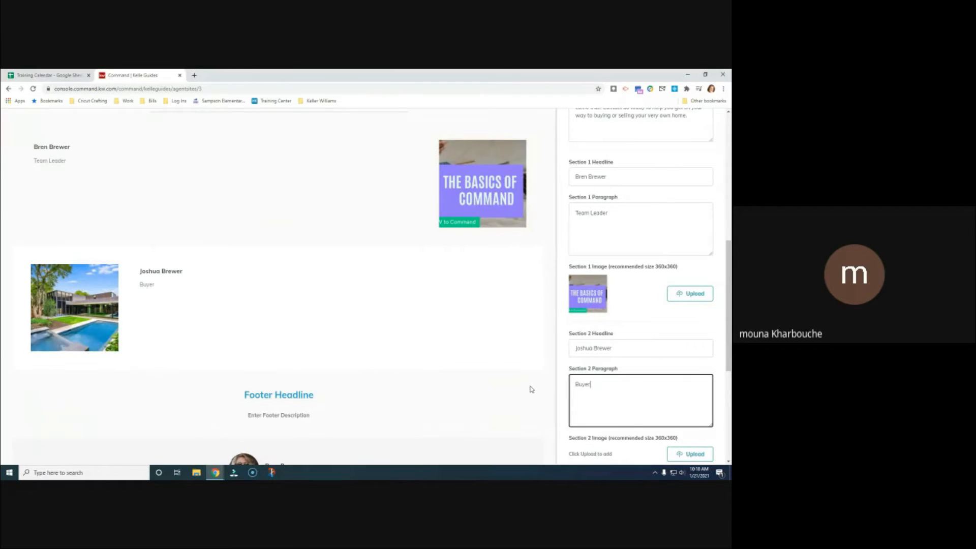
pyautogui.write('s Specialist')
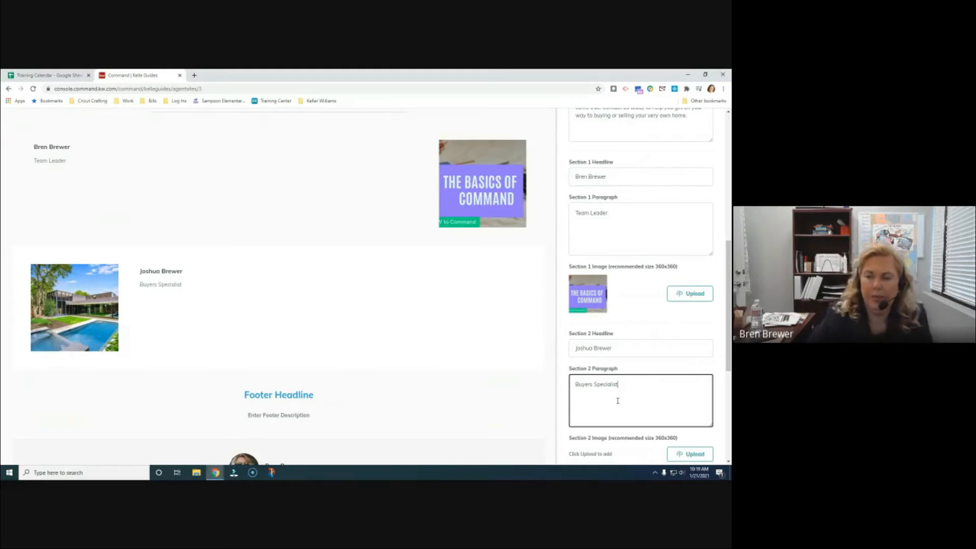
pyautogui.scroll(-2, 630, 397)
pyautogui.scroll(-2, 648, 395)
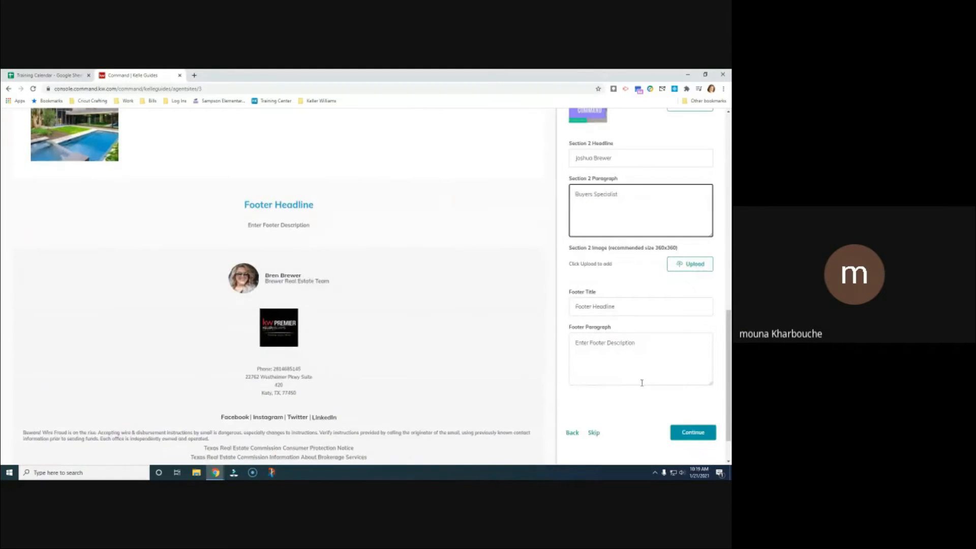
pyautogui.scroll(-1, 642, 383)
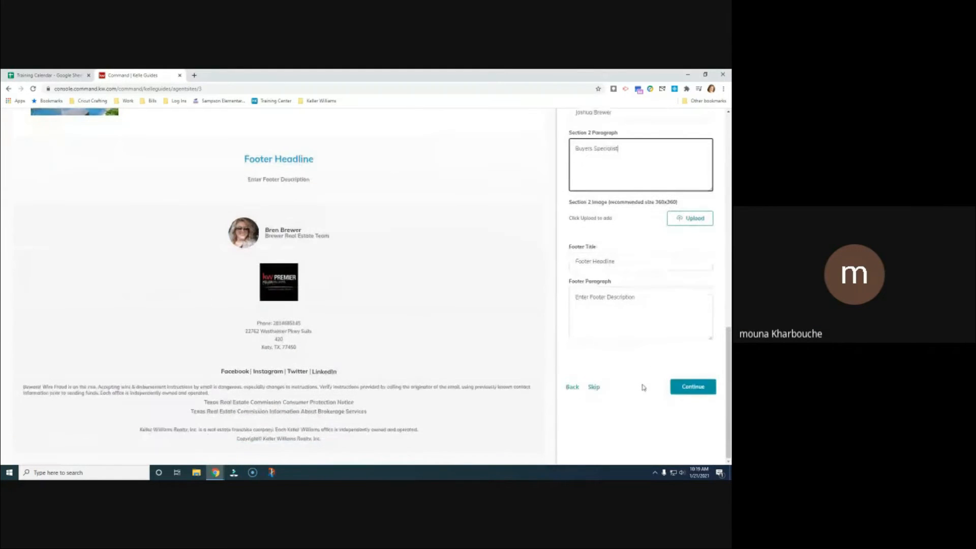
pyautogui.click(701, 390)
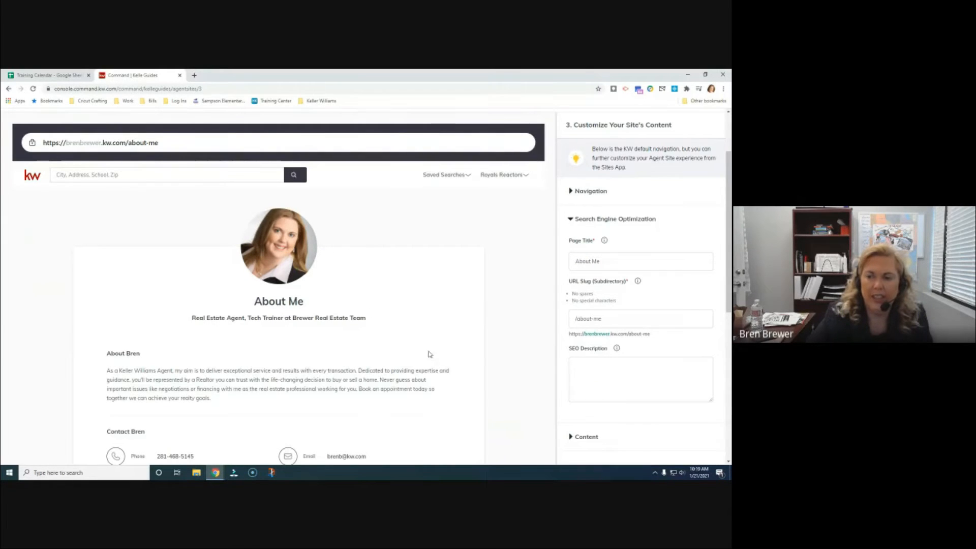
# Review the About Me preview and begin its SEO description with 'realtor'
pyautogui.scroll(-2, 426, 313)
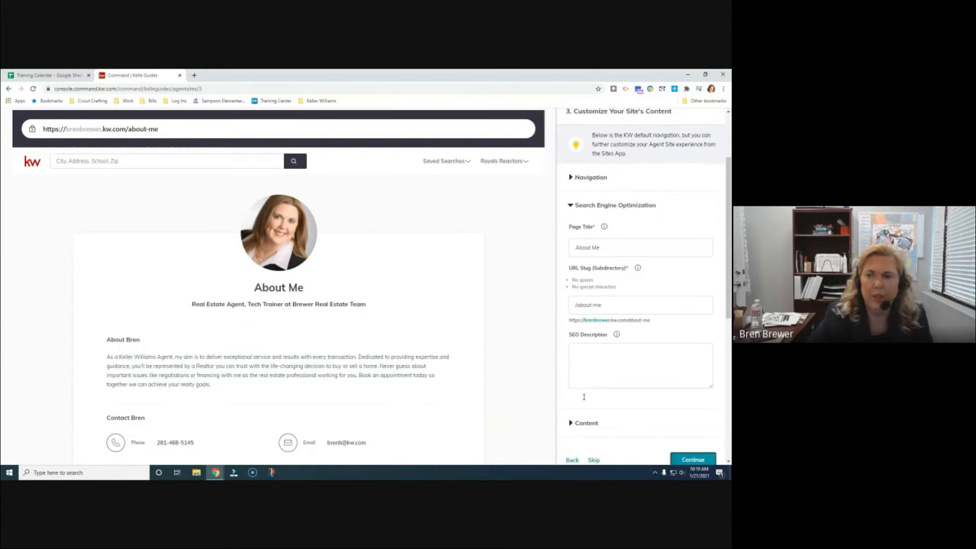
pyautogui.scroll(-1, 427, 313)
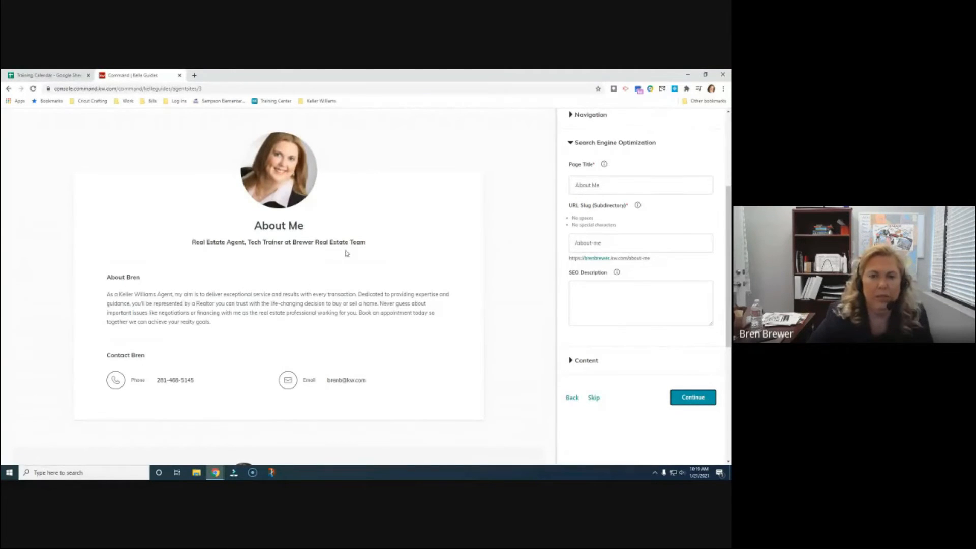
pyautogui.scroll(-1, 426, 276)
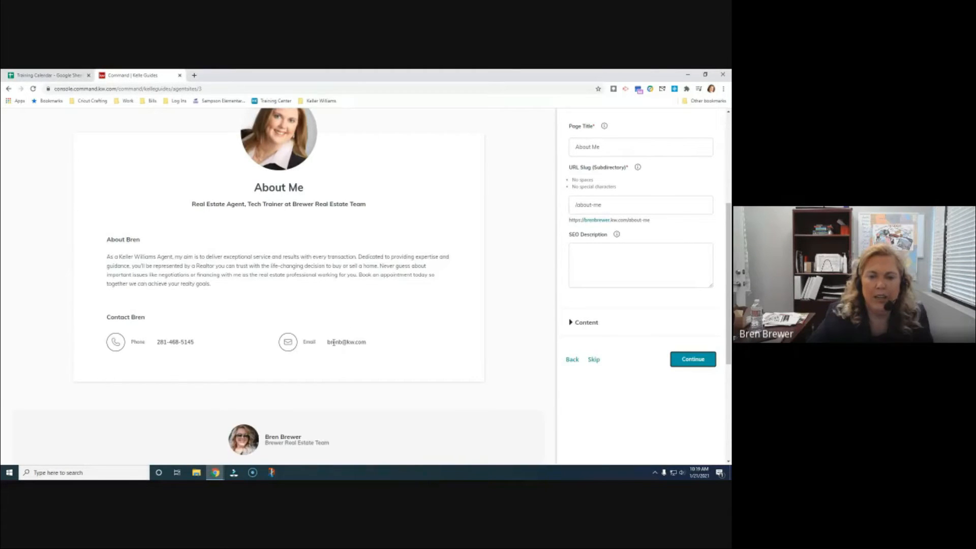
pyautogui.scroll(-5, 401, 362)
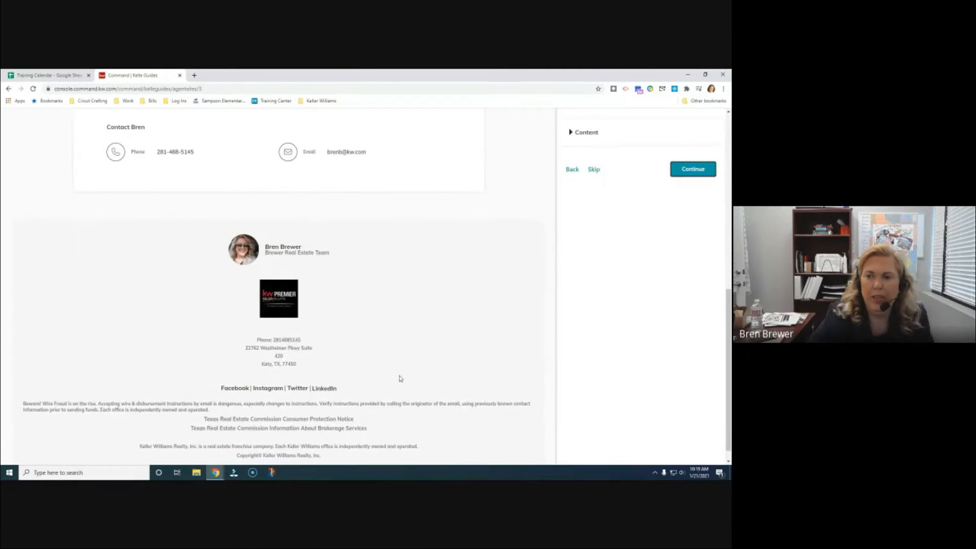
pyautogui.scroll(-1, 465, 371)
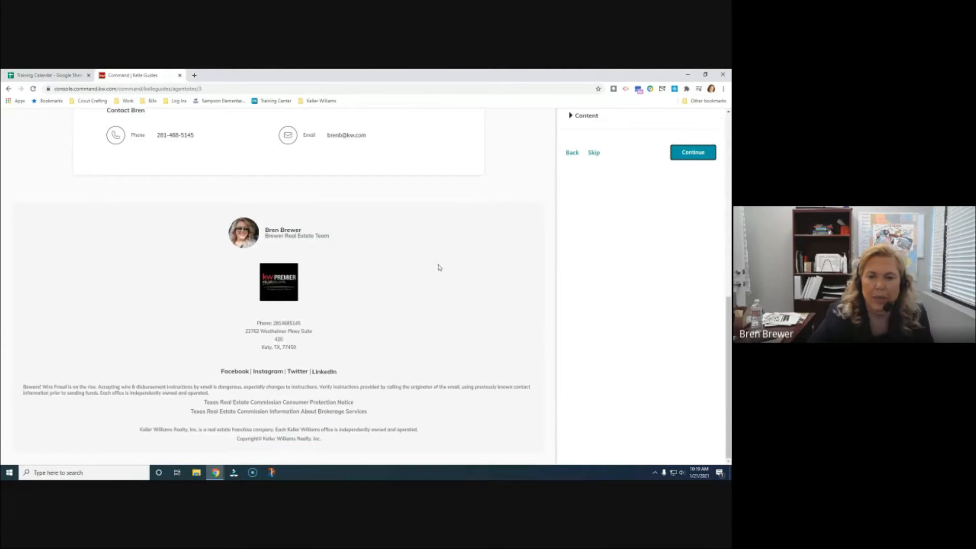
pyautogui.scroll(7, 298, 348)
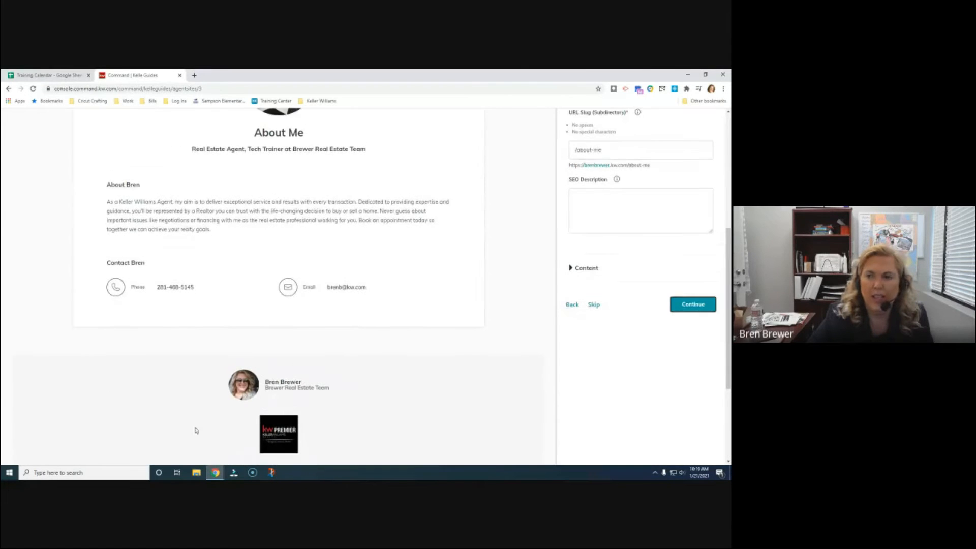
pyautogui.scroll(1, 526, 339)
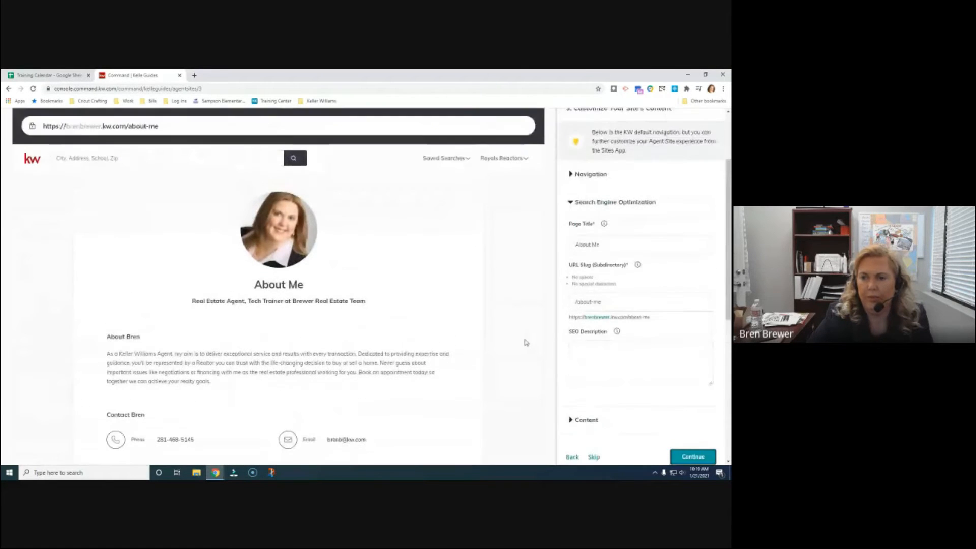
pyautogui.scroll(-3, 544, 344)
pyautogui.click(591, 239)
pyautogui.write('realtor')
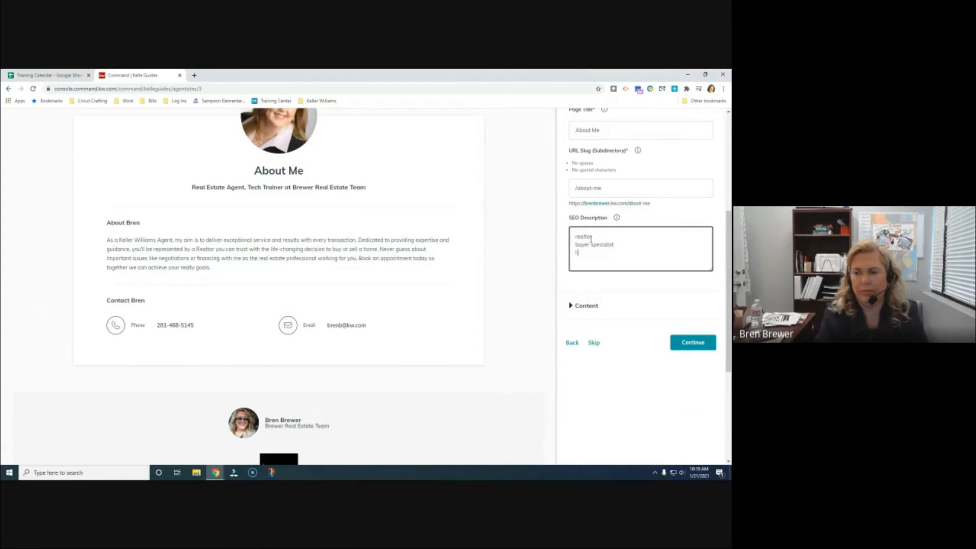
# Finish the SEO description and retitle the About Me page 'More About' plus the agent's name
pyautogui.write('ialist')
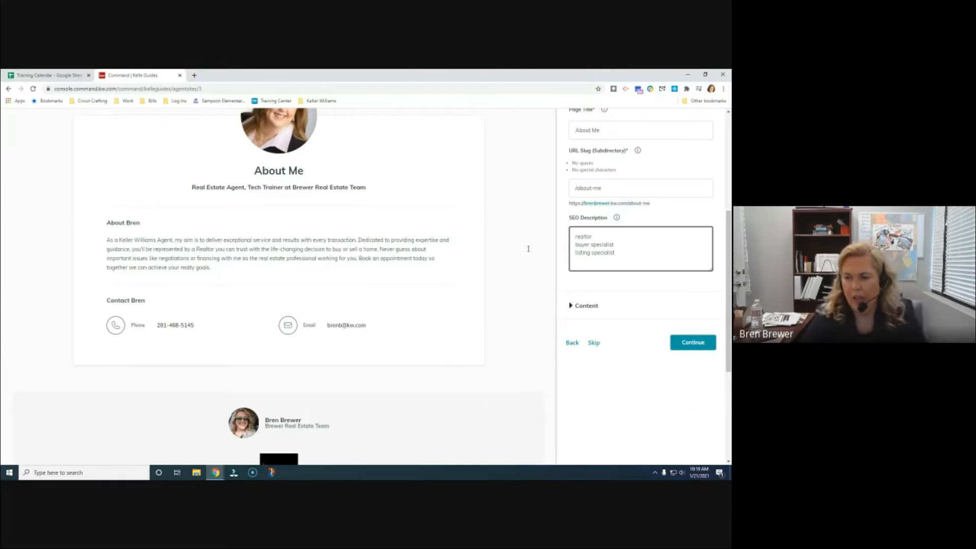
pyautogui.click(575, 305)
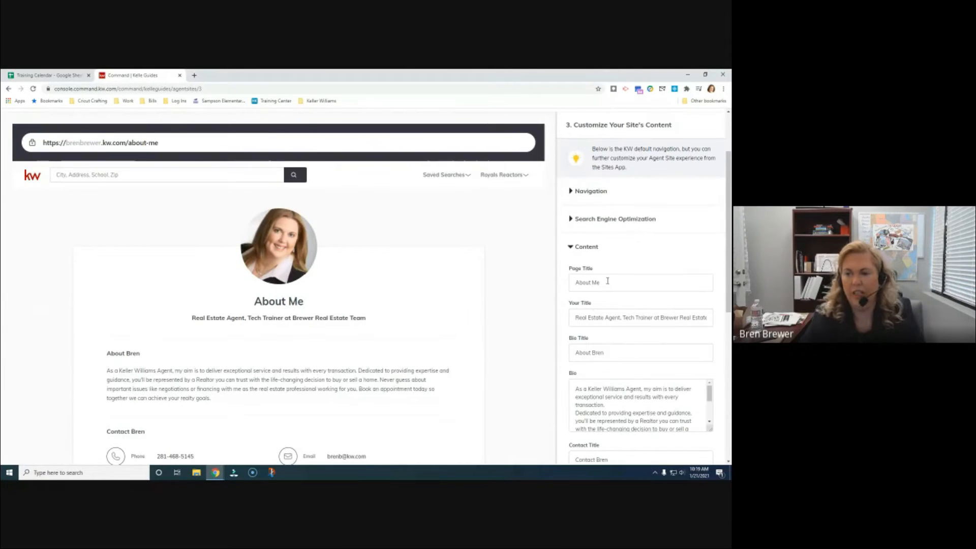
pyautogui.moveTo(606, 284); pyautogui.dragTo(569, 287)
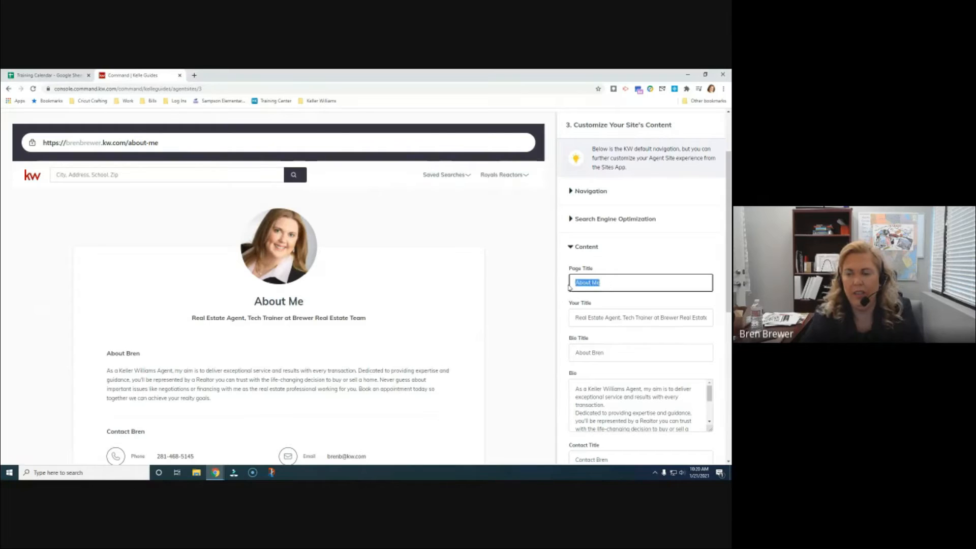
pyautogui.write('More Abo')
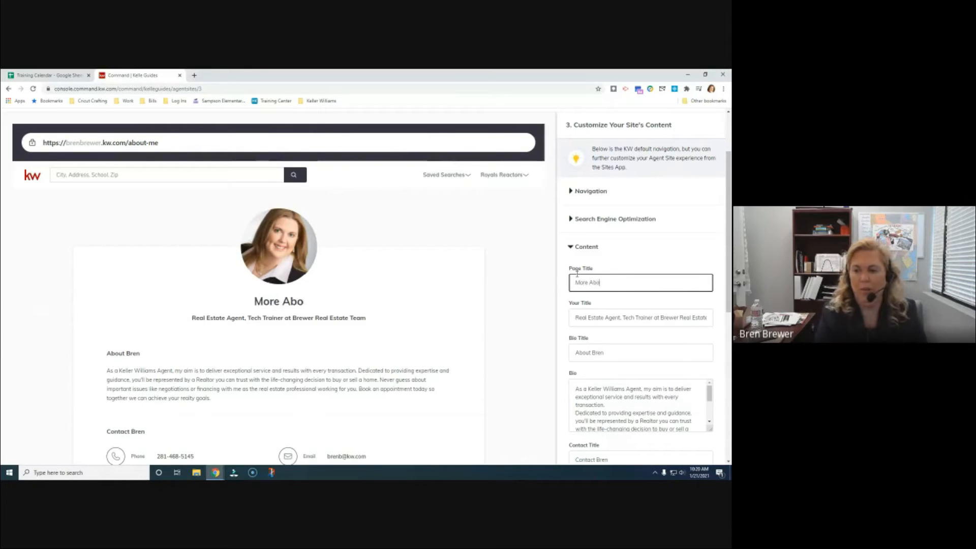
pyautogui.write('ut Bren')
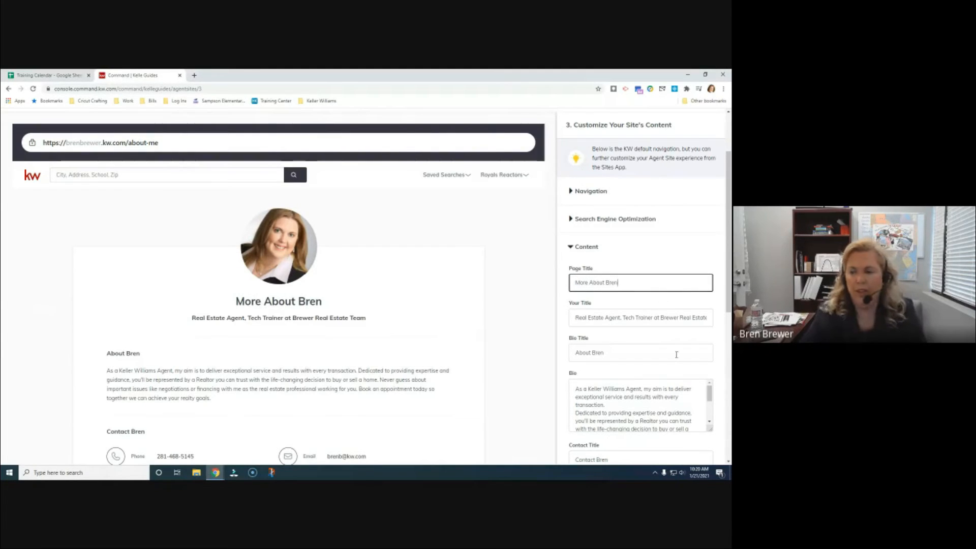
pyautogui.scroll(-2, 632, 338)
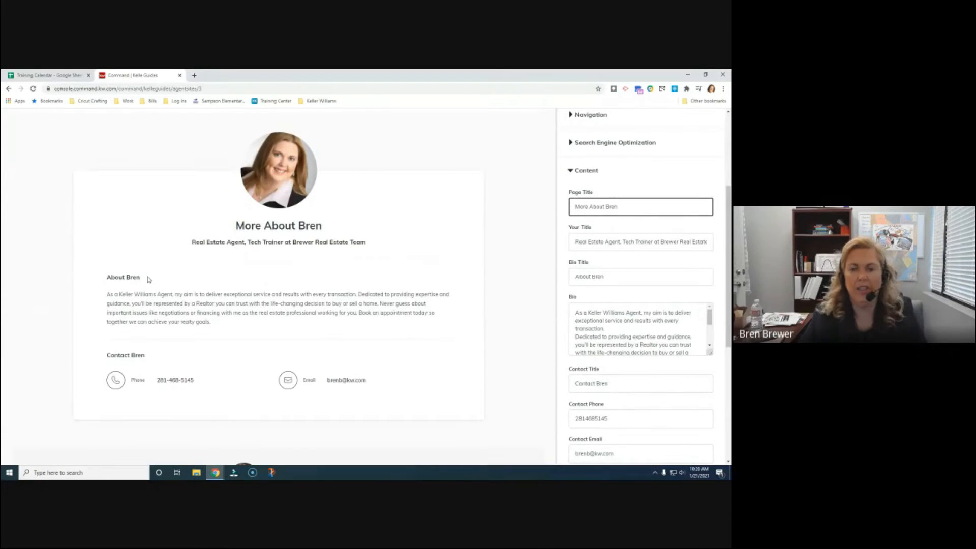
pyautogui.scroll(-3, 644, 329)
pyautogui.click(654, 345)
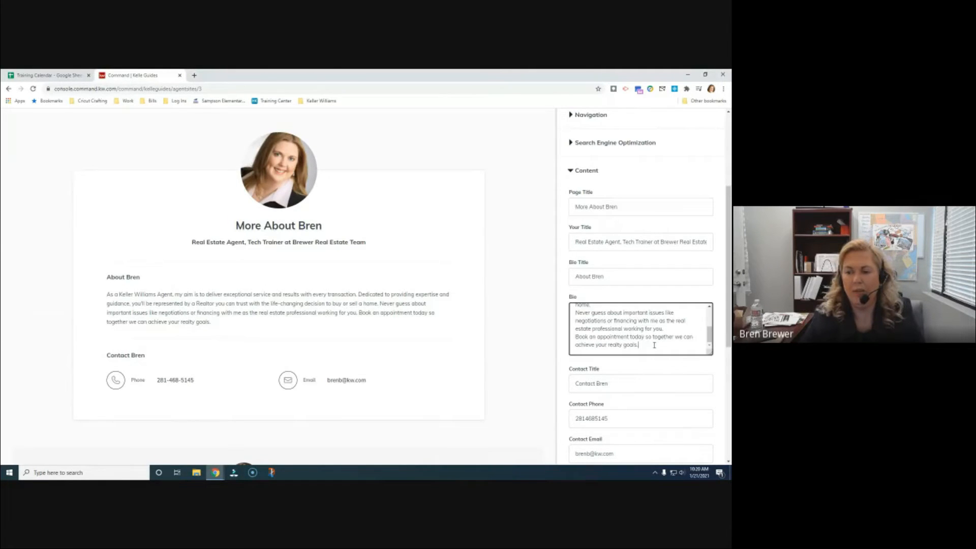
# Rename the contact section title to 'Get In Touch' and move on to Contact Us
pyautogui.scroll(-2, 660, 336)
pyautogui.scroll(-1, 661, 335)
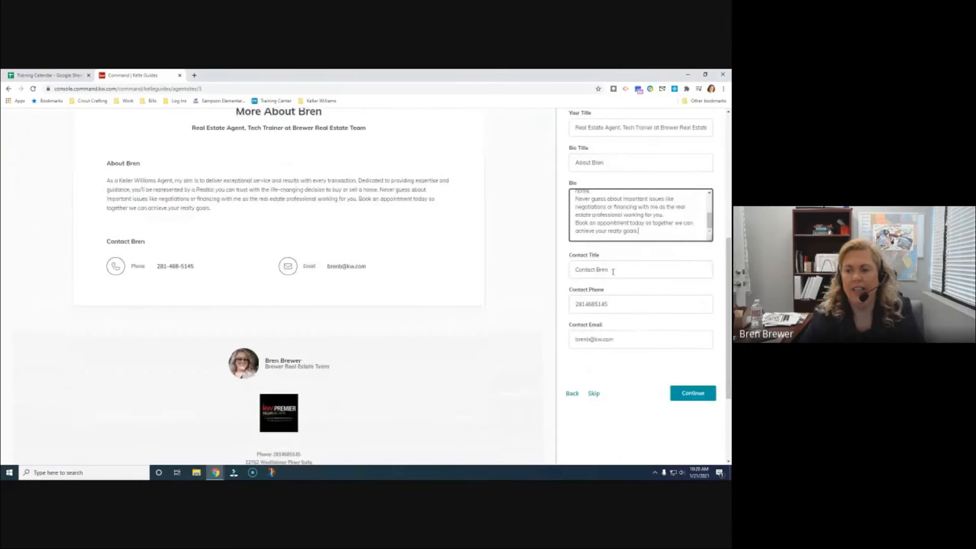
pyautogui.tripleClick(622, 271)
pyautogui.write('Get In Touch')
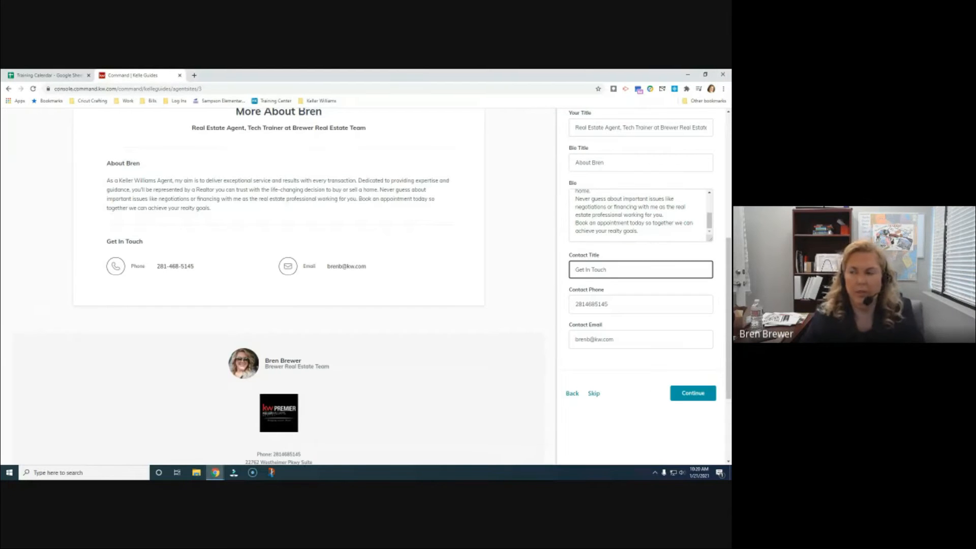
pyautogui.click(704, 395)
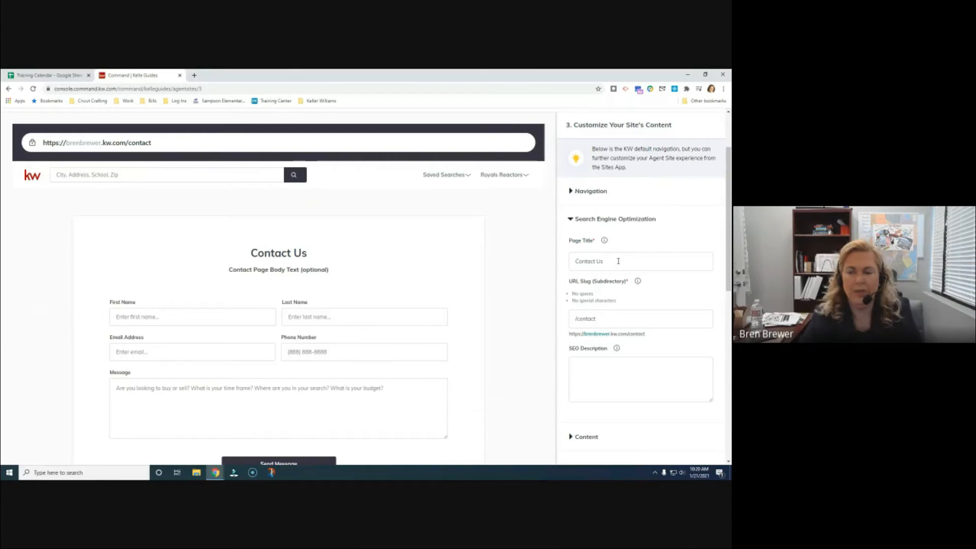
# Erase the placeholder text from the Contact Us intro paragraph
pyautogui.scroll(-1, 609, 273)
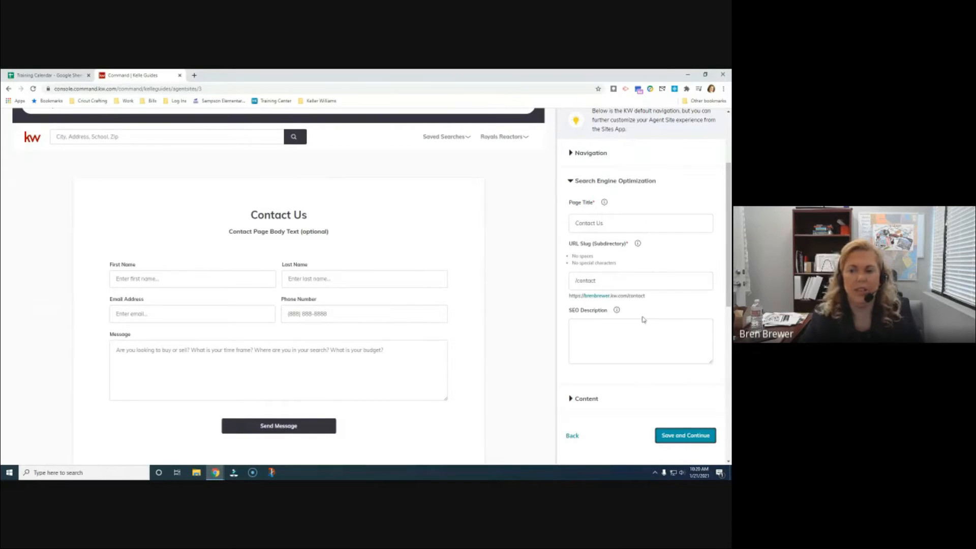
pyautogui.scroll(-1, 643, 319)
pyautogui.scroll(2, 641, 312)
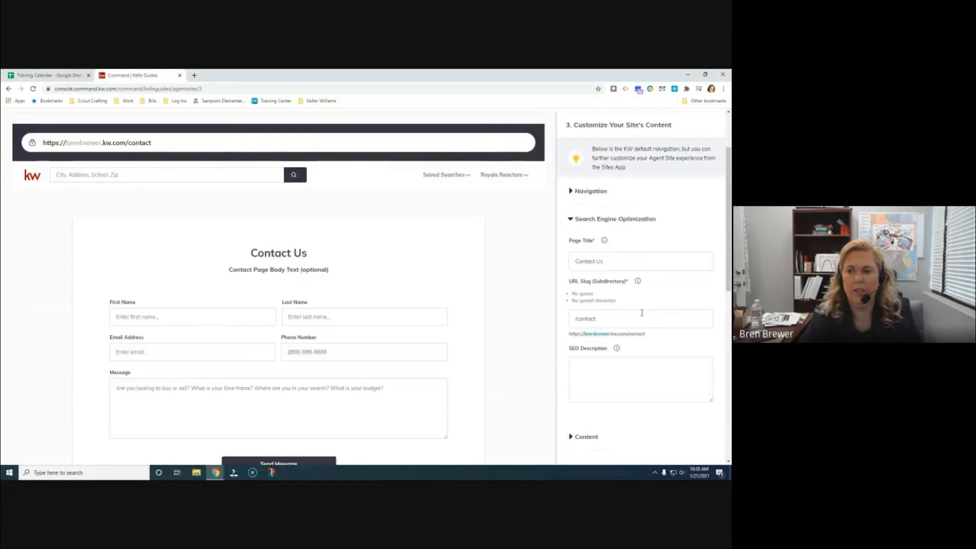
pyautogui.scroll(-1, 630, 351)
pyautogui.click(572, 399)
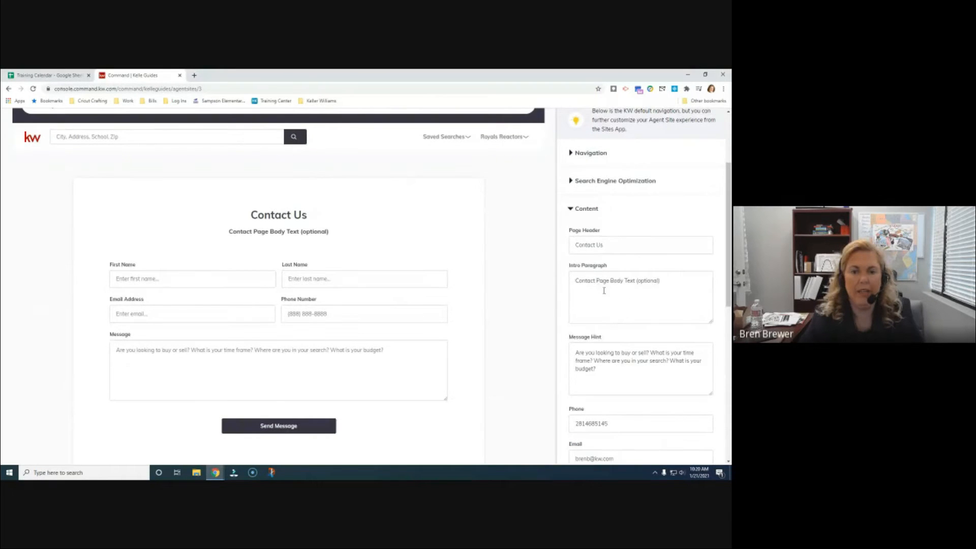
pyautogui.click(666, 282)
pyautogui.press('BackSpace')
pyautogui.press('BackSpace')
pyautogui.press('BackSpace')
pyautogui.press('BackSpace')
pyautogui.press('BackSpace')
pyautogui.press('BackSpace')
pyautogui.press('BackSpace')
pyautogui.press('BackSpace')
pyautogui.press('BackSpace')
pyautogui.press('BackSpace')
pyautogui.press('BackSpace')
pyautogui.press('BackSpace')
pyautogui.press('BackSpace')
pyautogui.press('BackSpace')
pyautogui.press('BackSpace')
pyautogui.press('BackSpace')
pyautogui.press('BackSpace')
pyautogui.press('BackSpace')
pyautogui.press('BackSpace')
pyautogui.press('BackSpace')
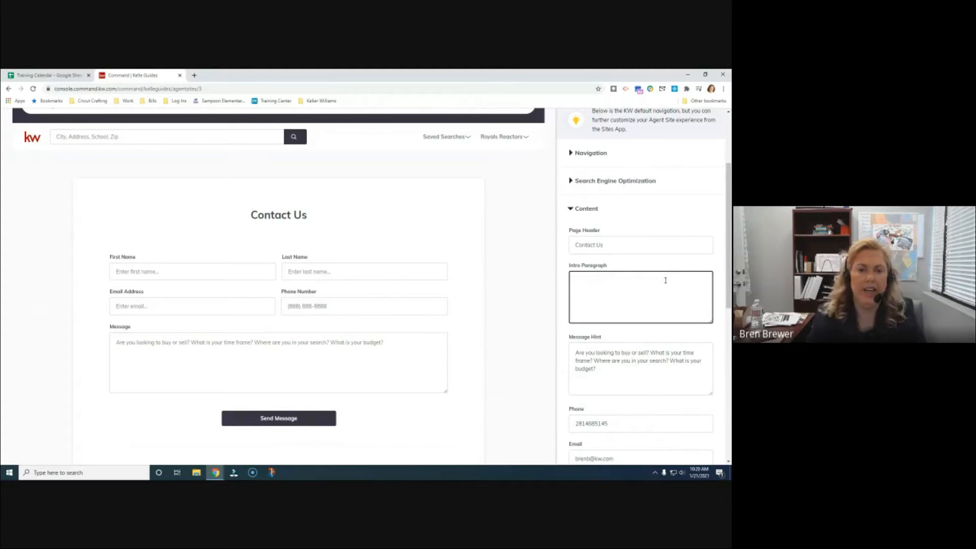
# Insert hyphens between the digit groups of the agent's phone number
pyautogui.click(608, 245)
pyautogui.scroll(-3, 654, 327)
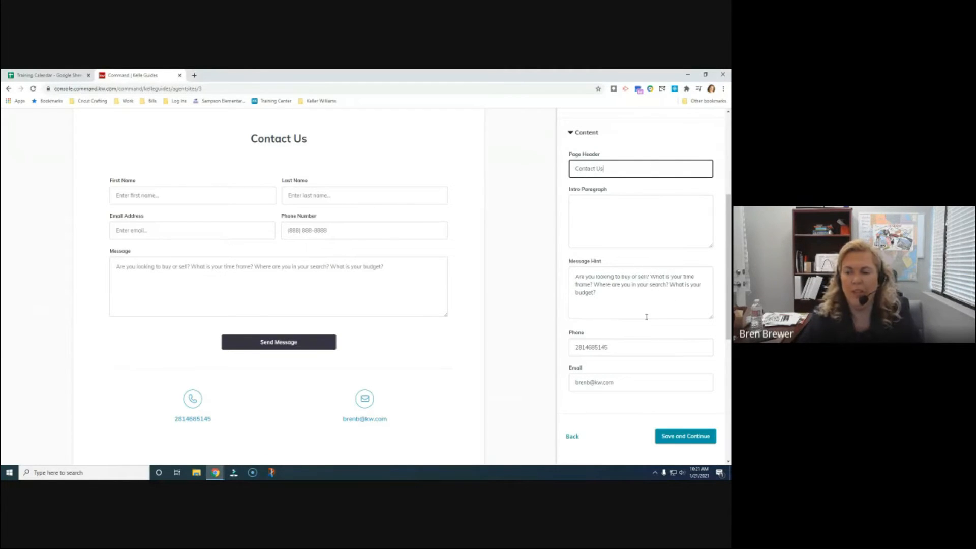
pyautogui.scroll(-1, 694, 347)
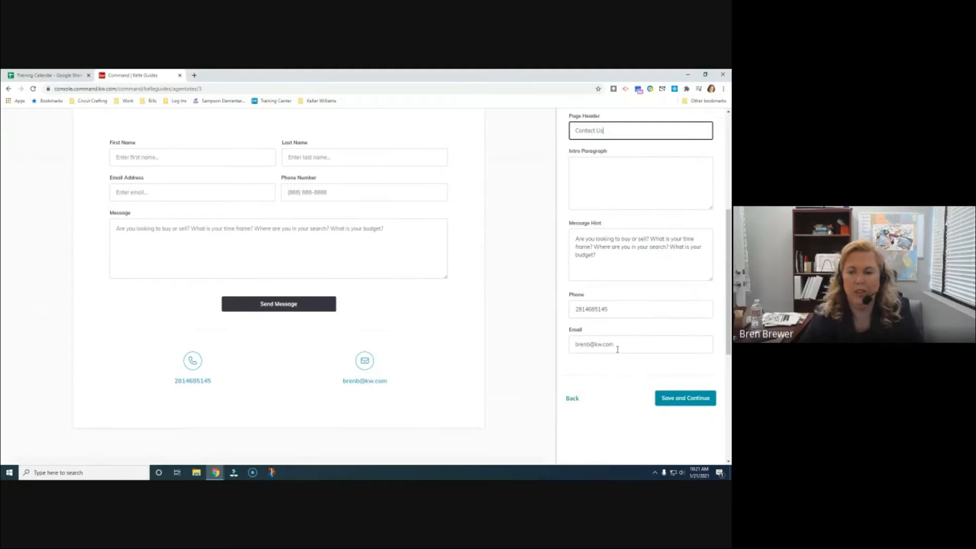
pyautogui.click(587, 310)
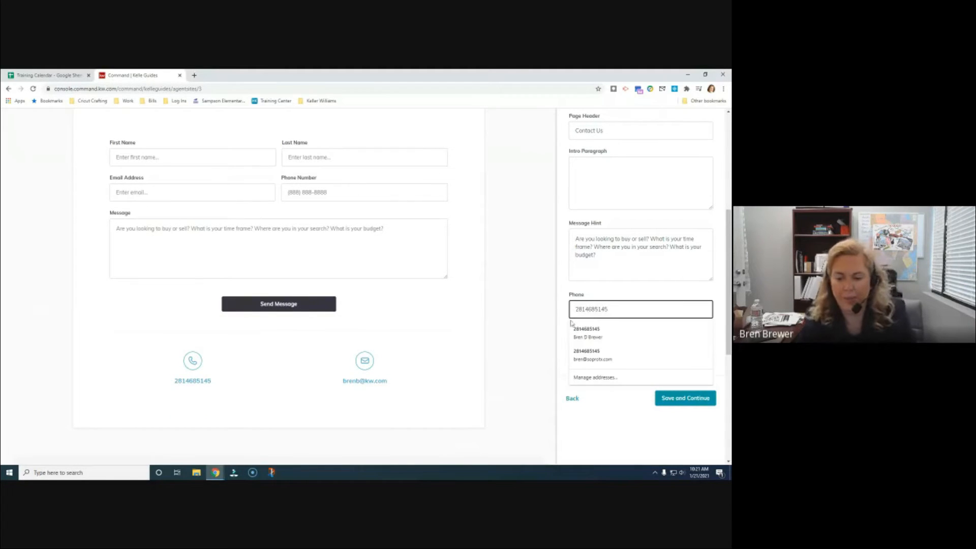
pyautogui.click(587, 309)
pyautogui.write('-')
pyautogui.click(597, 310)
pyautogui.write('-')
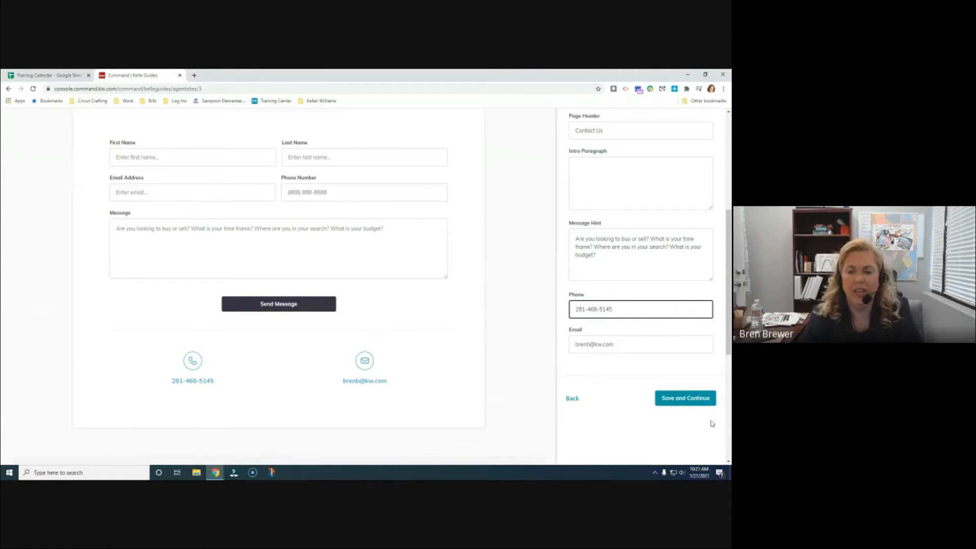
# Save and finish the site setup, then go to Manage Sites
pyautogui.click(694, 399)
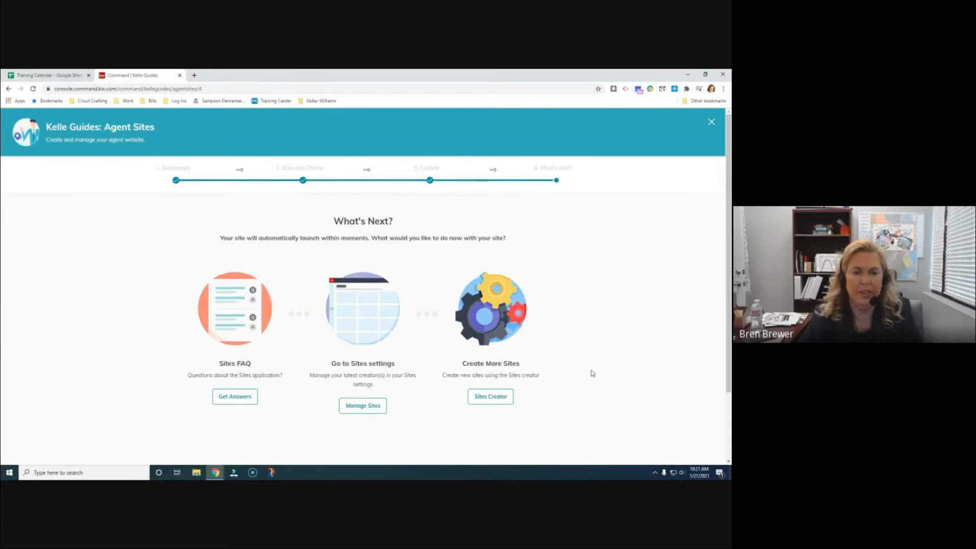
pyautogui.scroll(-1, 592, 374)
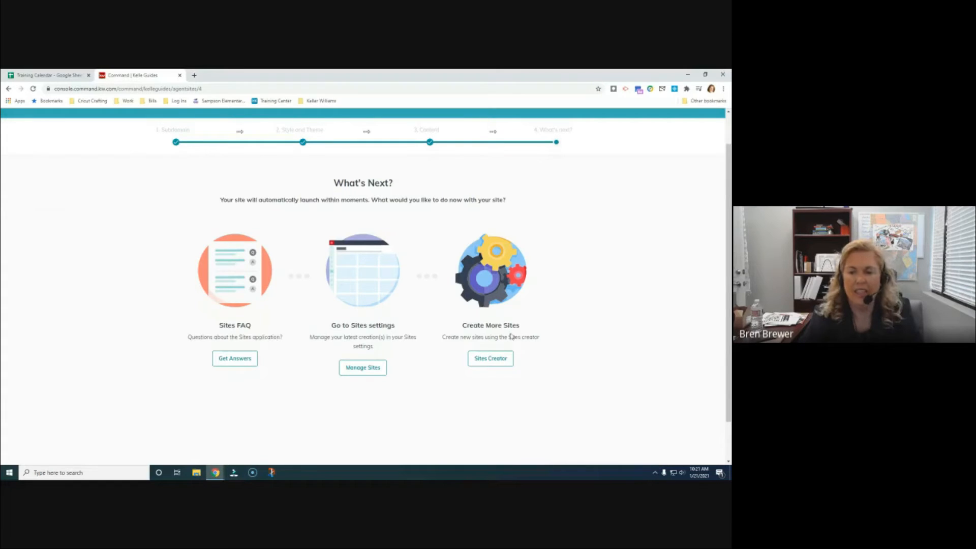
pyautogui.click(372, 373)
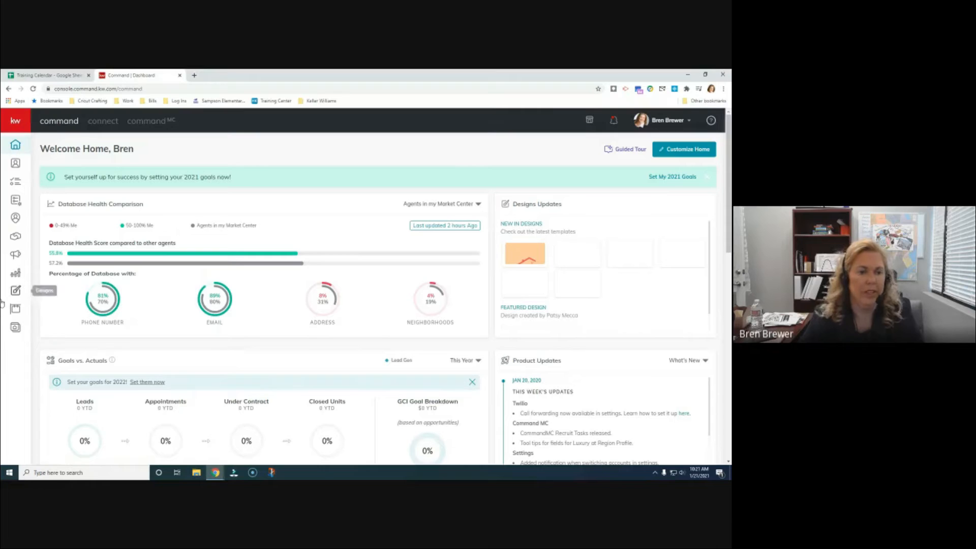
# Show the Agent Site Pages list under Consumer Site & App Settings and open the live site
pyautogui.click(16, 329)
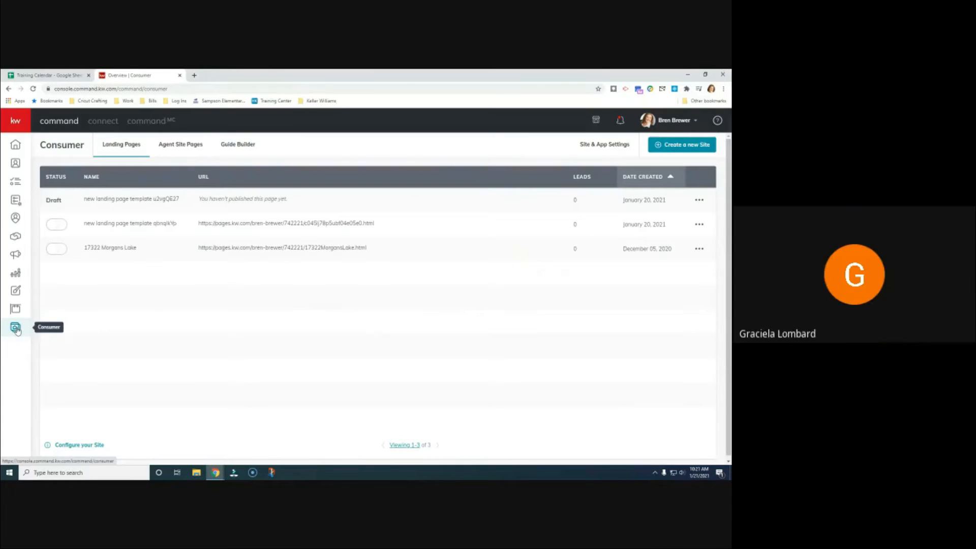
pyautogui.click(584, 145)
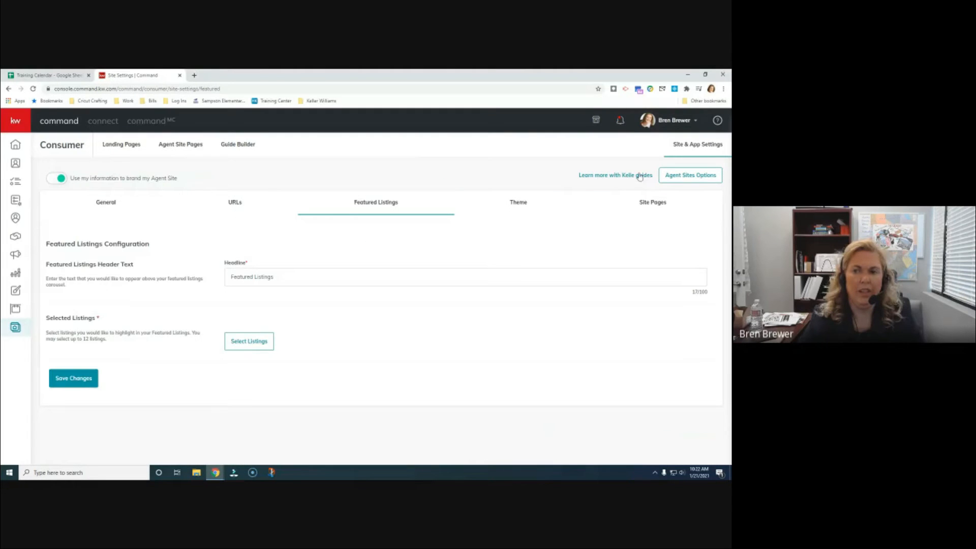
pyautogui.click(171, 146)
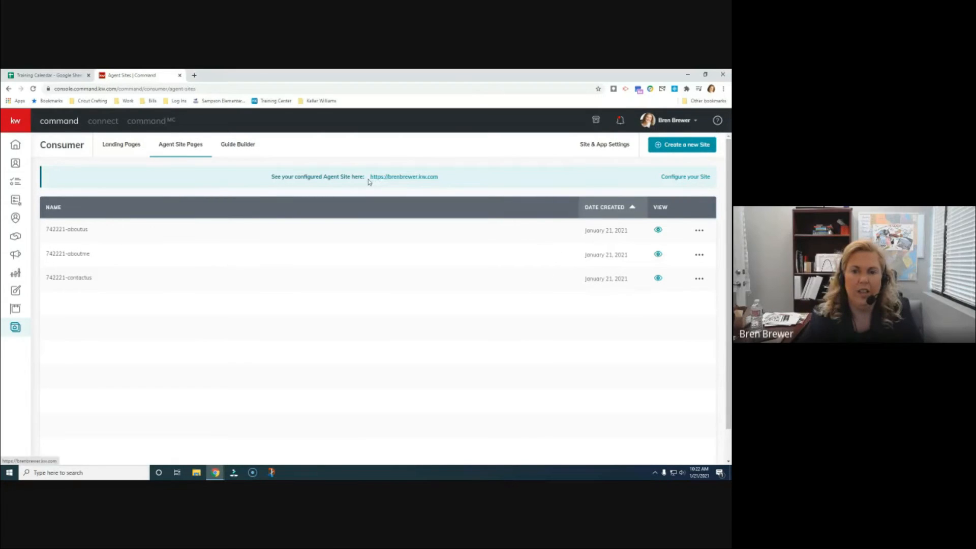
pyautogui.click(403, 177)
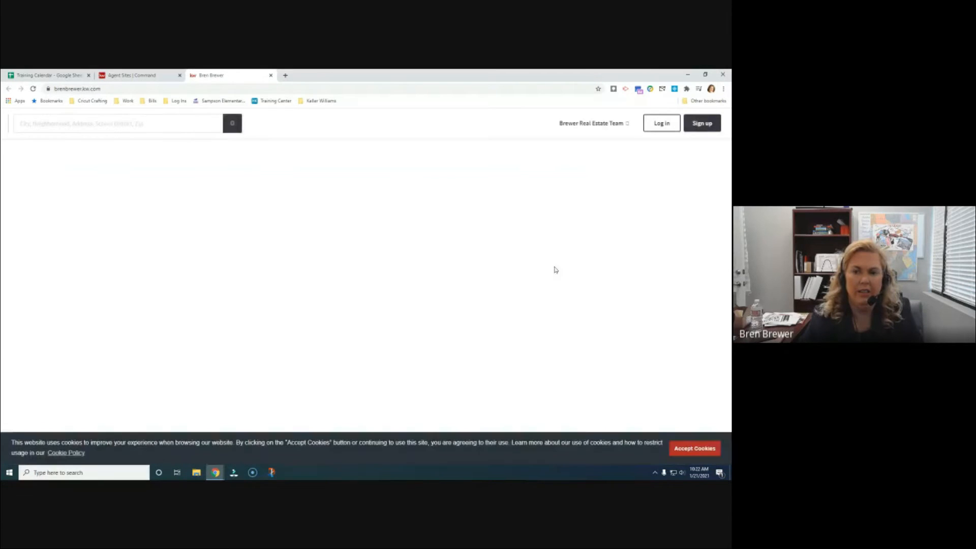
# Scroll the live agent site, check its team navigation menu, then return to the Command tab
pyautogui.scroll(-5, 565, 257)
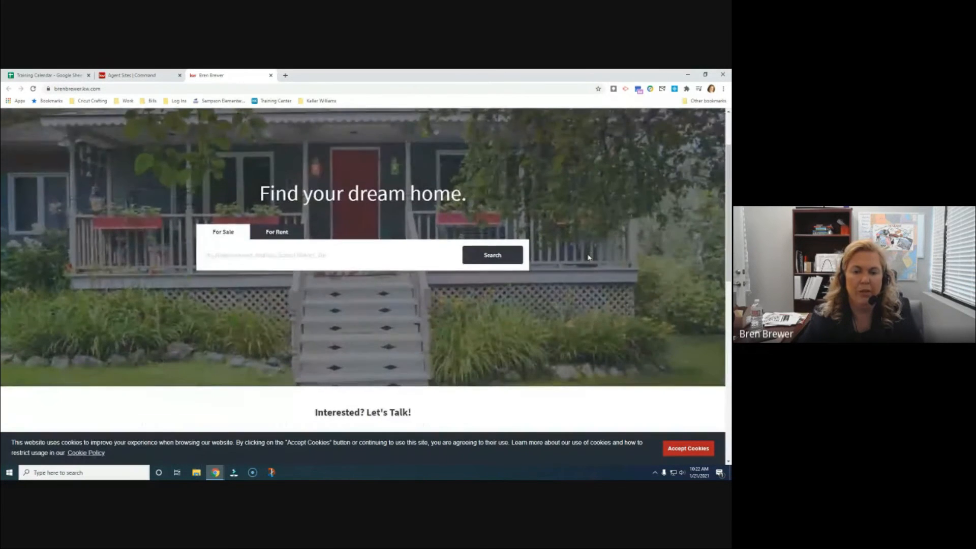
pyautogui.scroll(-5, 593, 261)
pyautogui.scroll(9, 593, 261)
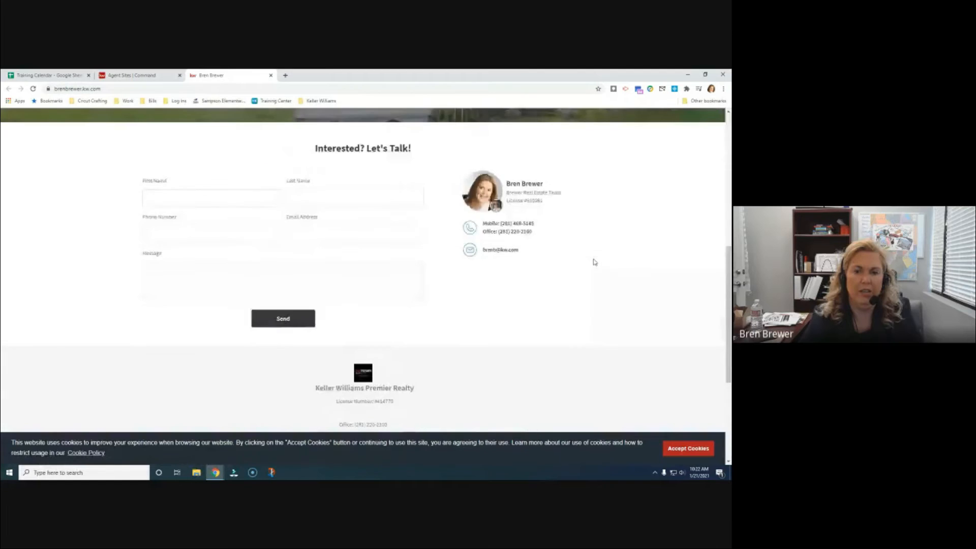
pyautogui.scroll(2, 588, 244)
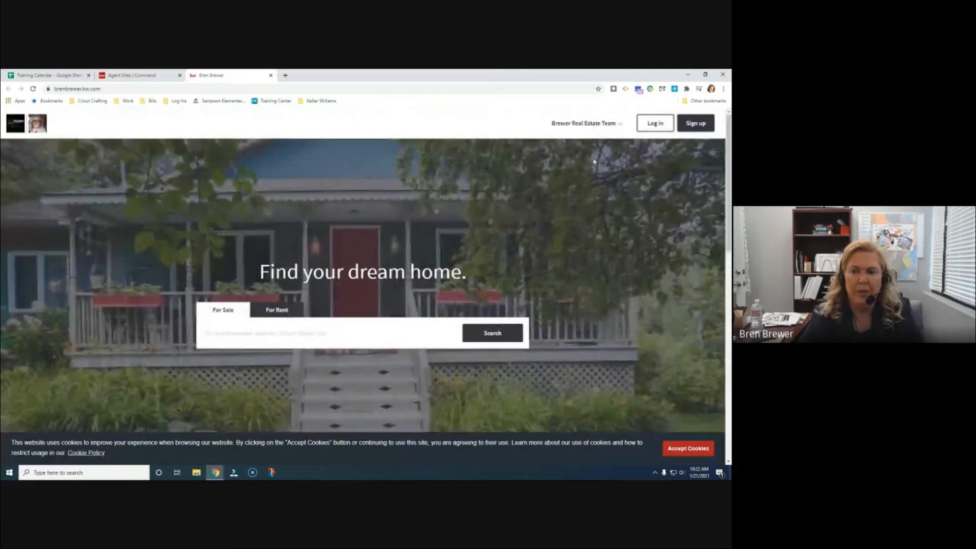
pyautogui.click(591, 123)
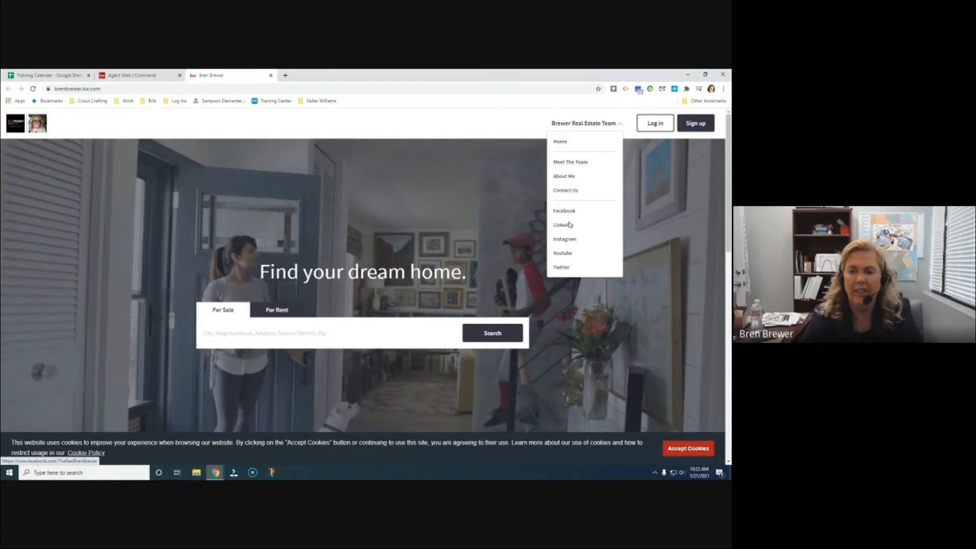
pyautogui.click(600, 124)
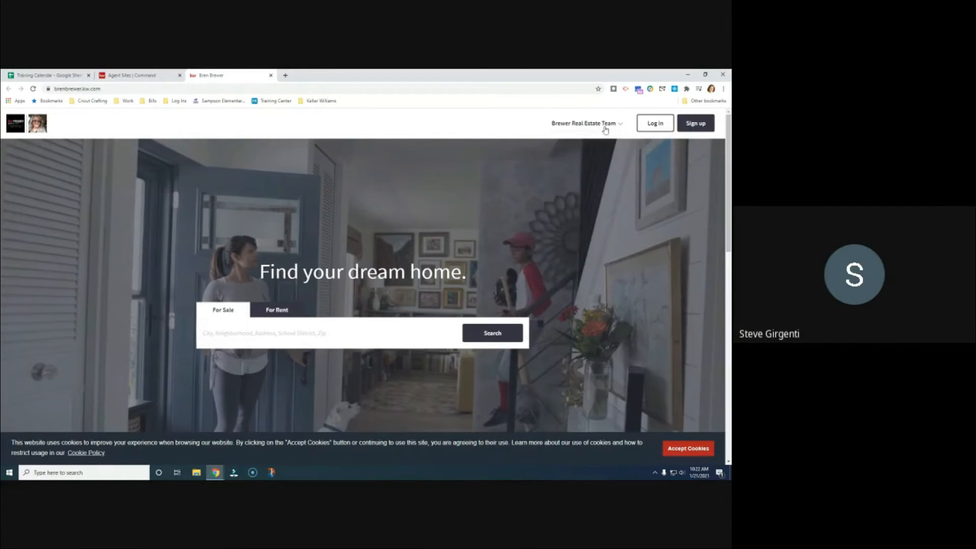
pyautogui.click(135, 76)
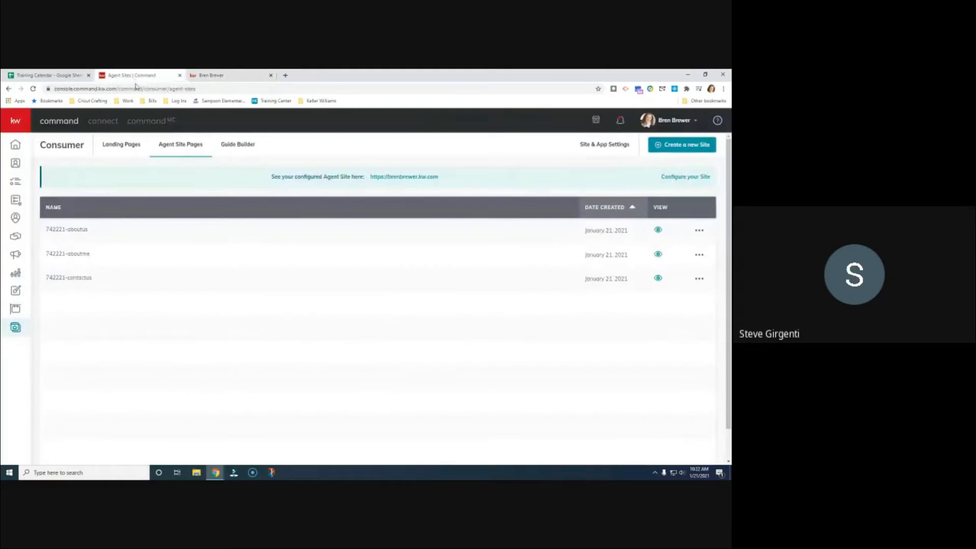
# Reopen Agent Site Pages, close the extra website tab, and preview the about us page live
pyautogui.click(15, 329)
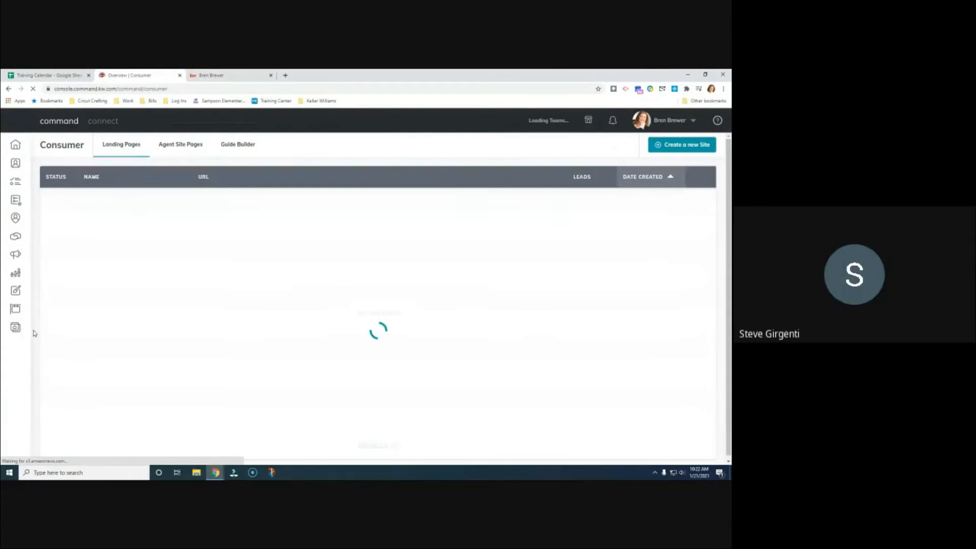
pyautogui.click(614, 145)
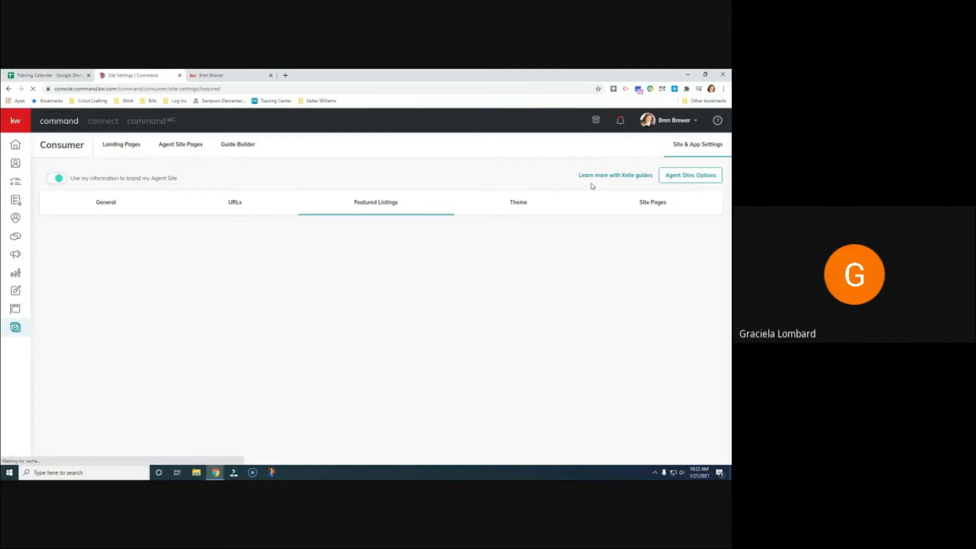
pyautogui.click(186, 146)
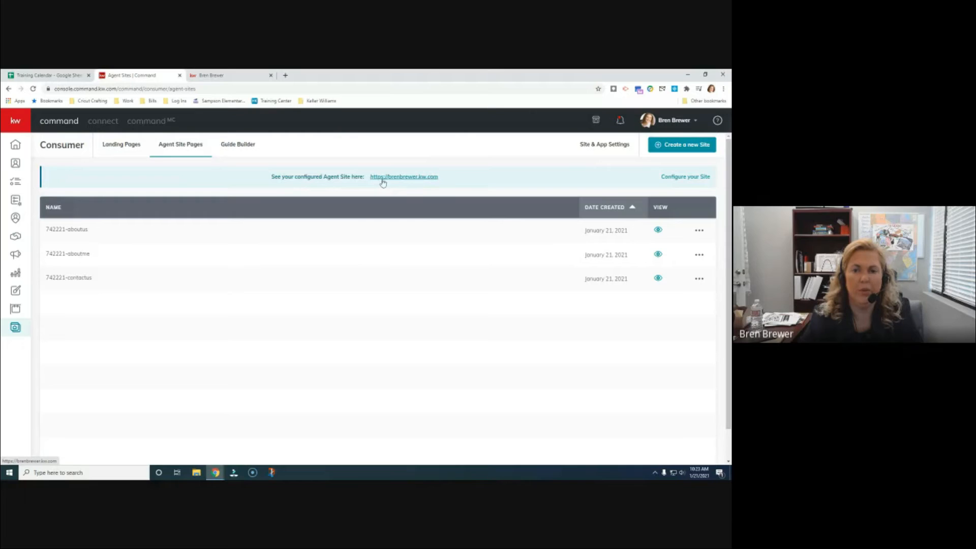
pyautogui.click(271, 76)
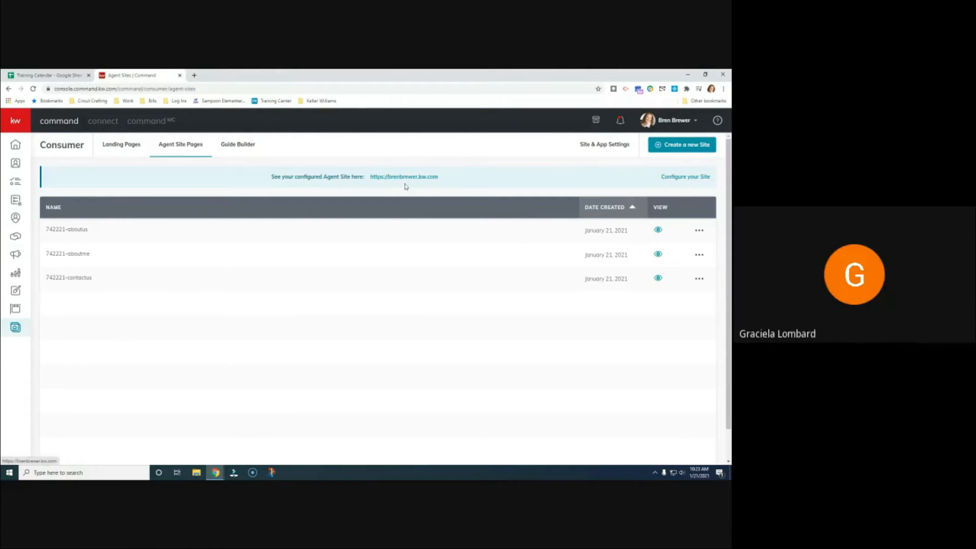
pyautogui.click(659, 230)
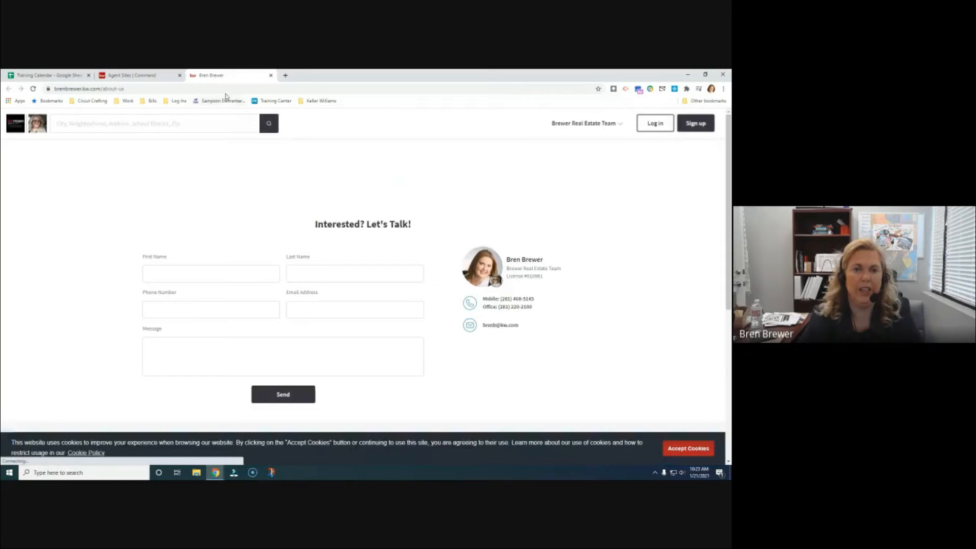
pyautogui.click(271, 75)
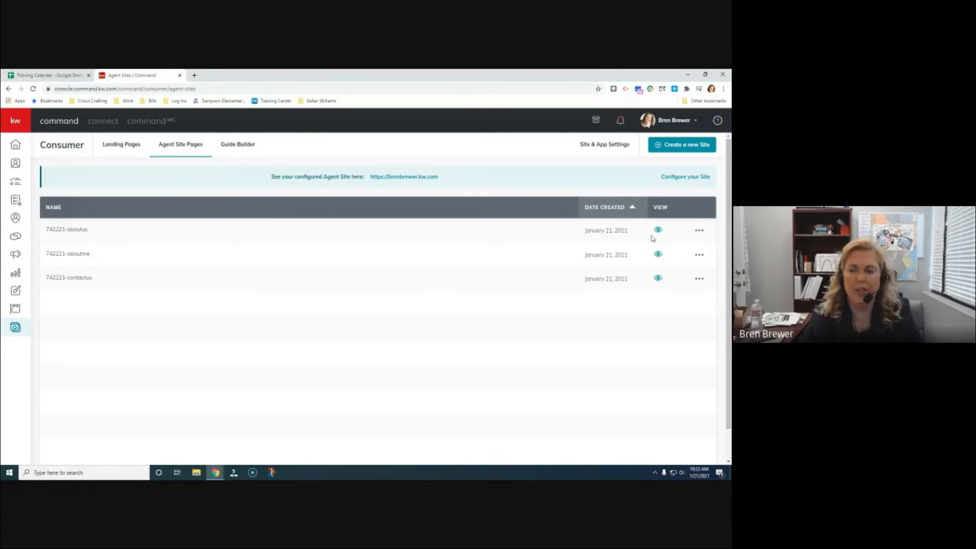
# Check the options menus of the about us, about me and contact us pages
pyautogui.click(702, 234)
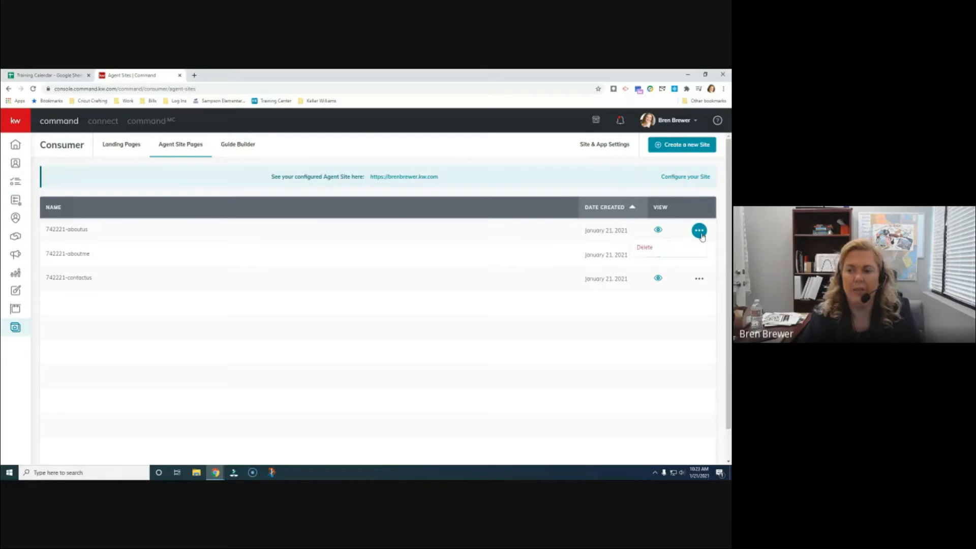
pyautogui.click(699, 266)
pyautogui.click(699, 255)
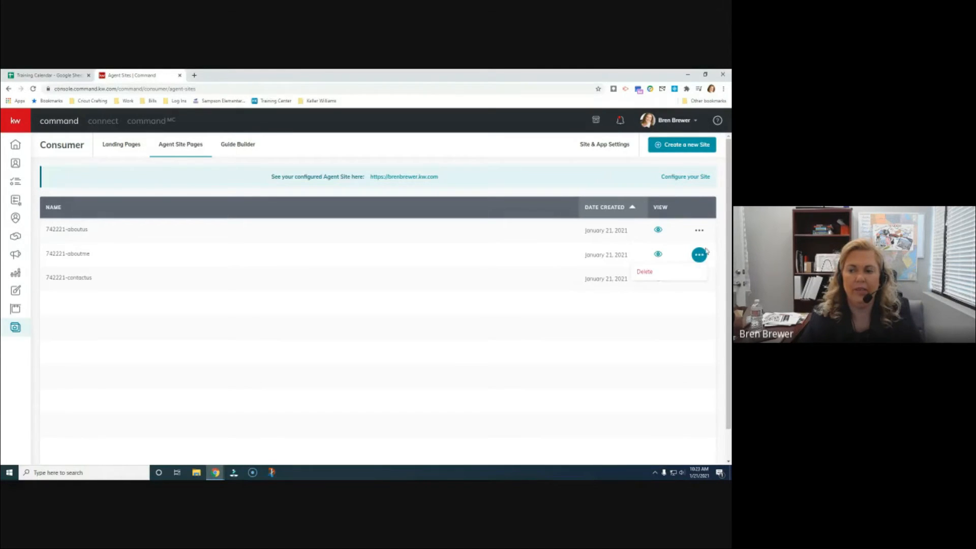
pyautogui.click(704, 254)
pyautogui.click(700, 280)
pyautogui.click(708, 280)
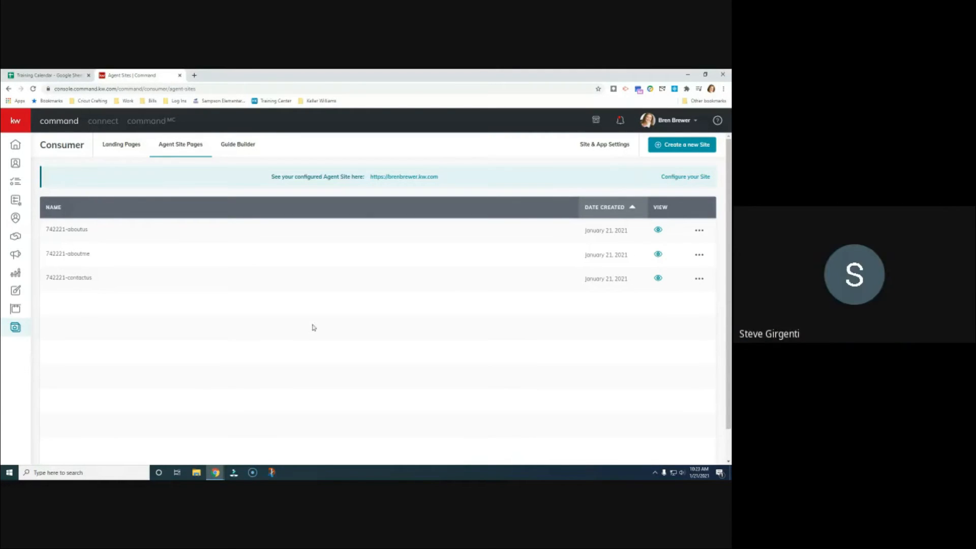
# Switch to Landing Pages and check the options menu of each of the three landing pages
pyautogui.click(123, 146)
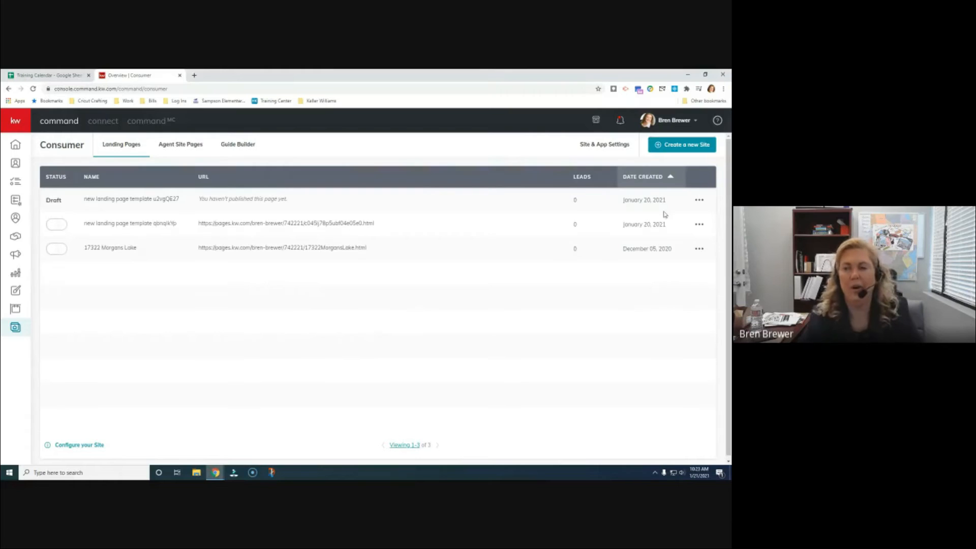
pyautogui.click(700, 201)
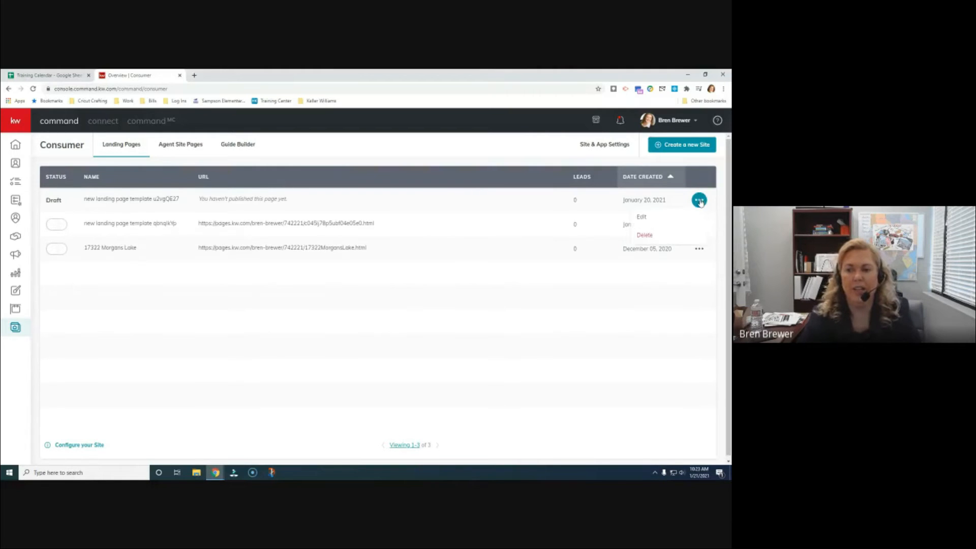
pyautogui.click(700, 202)
pyautogui.click(701, 230)
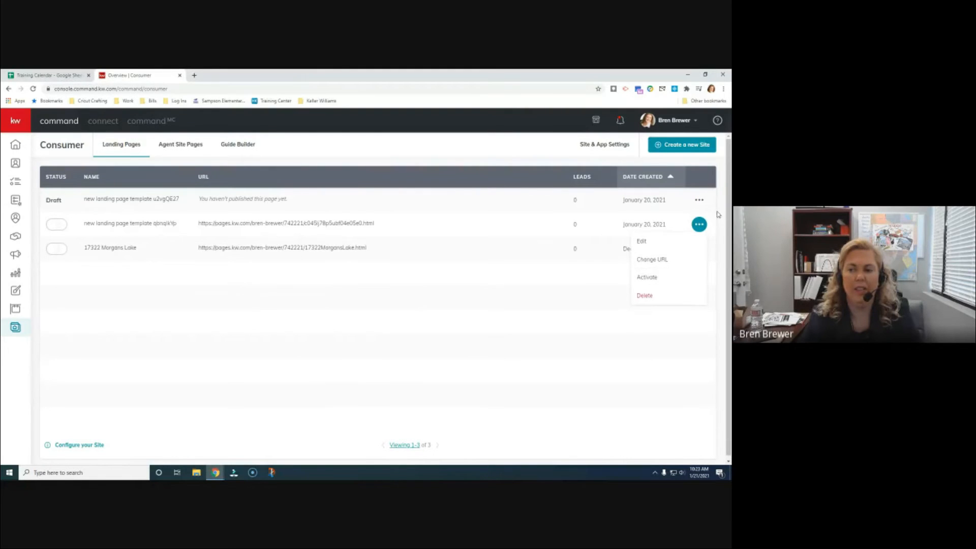
pyautogui.click(699, 249)
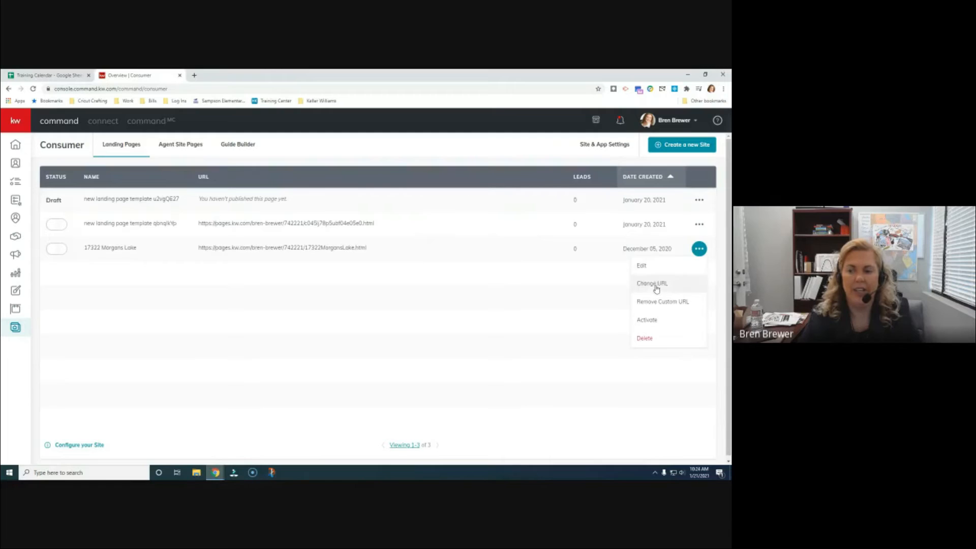
pyautogui.click(570, 204)
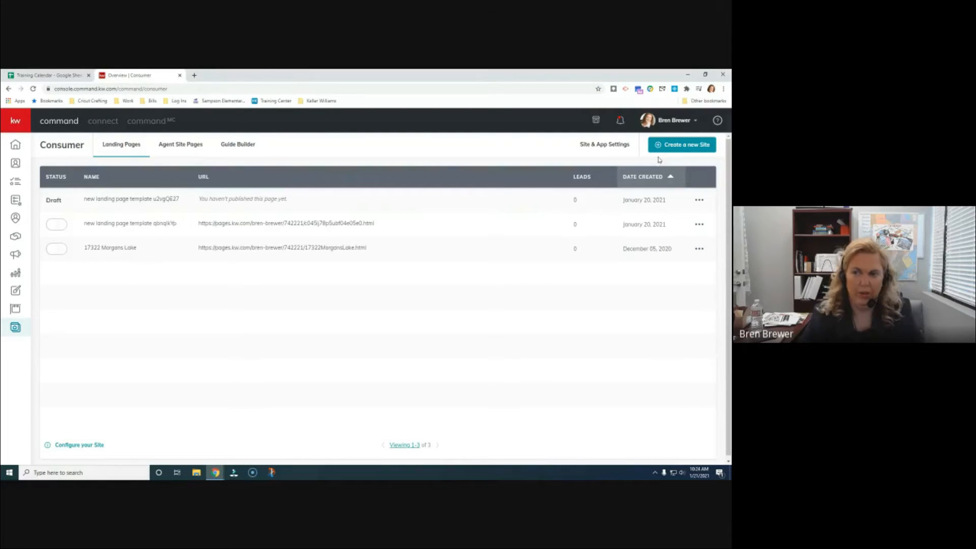
# Create a new site as a standalone page, opening 'new landing page temp' in the editor
pyautogui.click(685, 146)
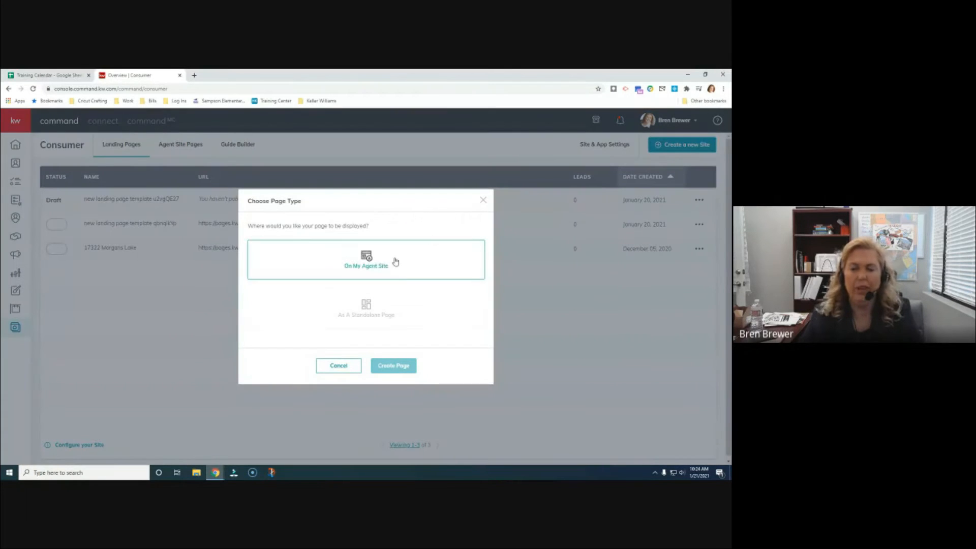
pyautogui.click(411, 314)
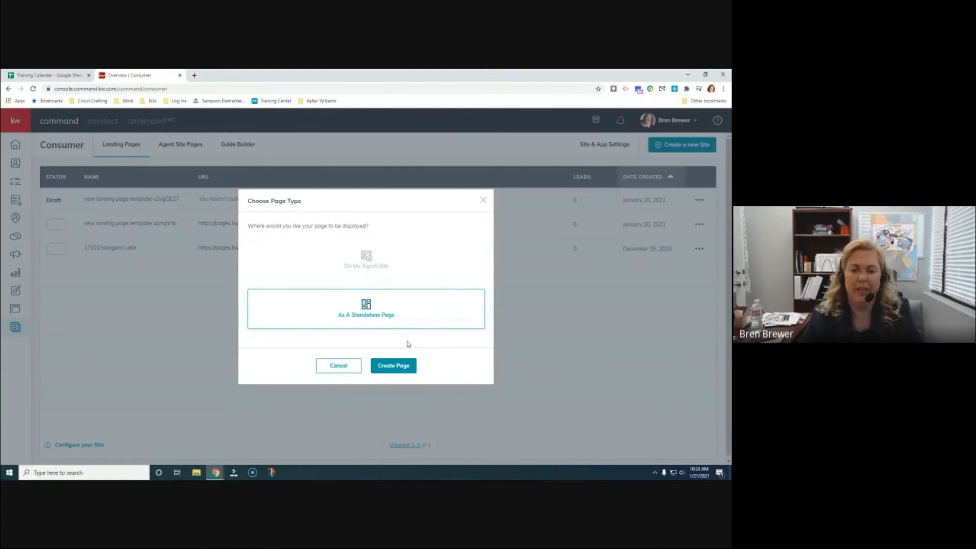
pyautogui.click(405, 373)
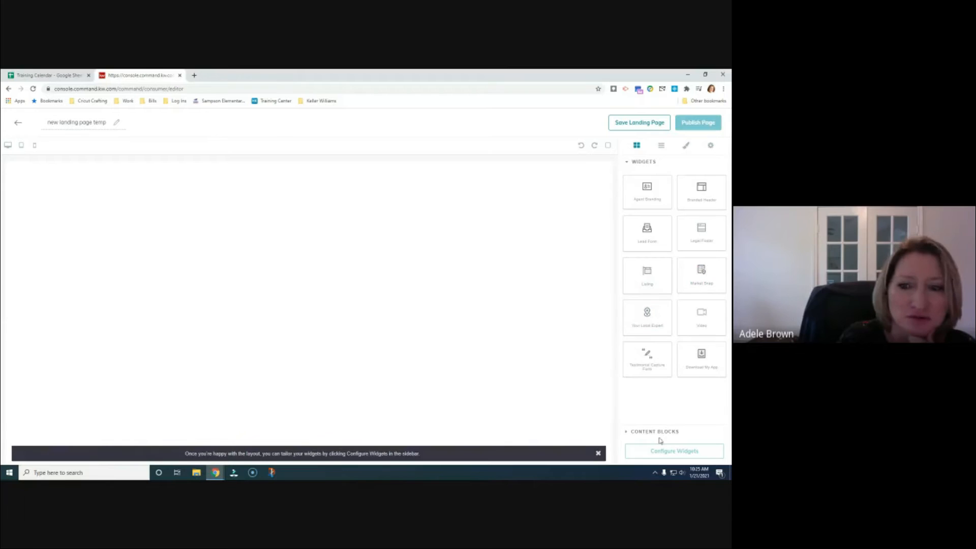
pyautogui.click(641, 433)
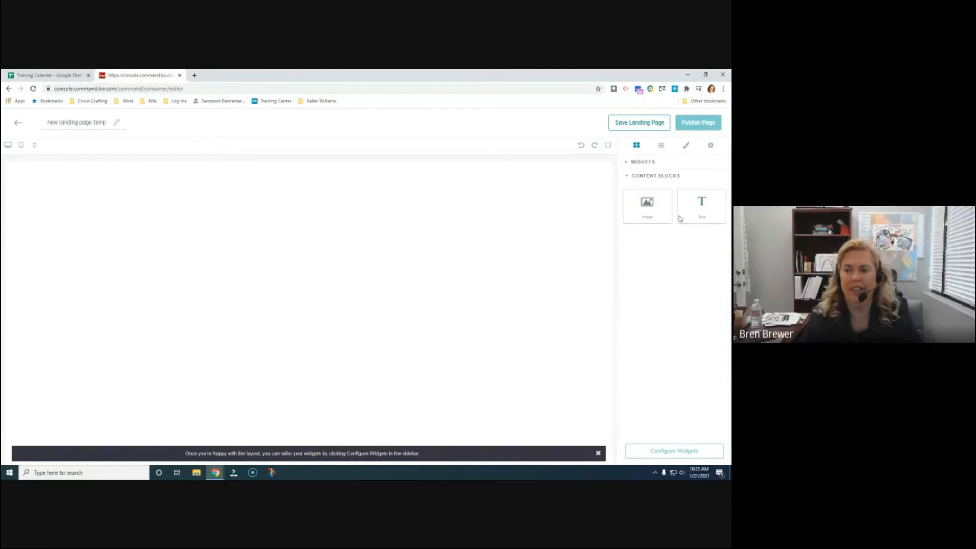
pyautogui.click(627, 176)
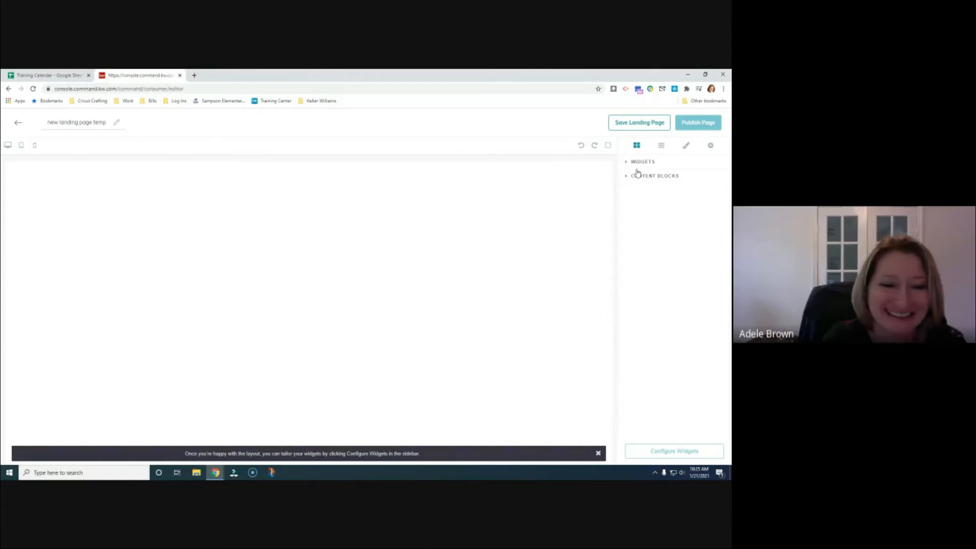
pyautogui.click(628, 163)
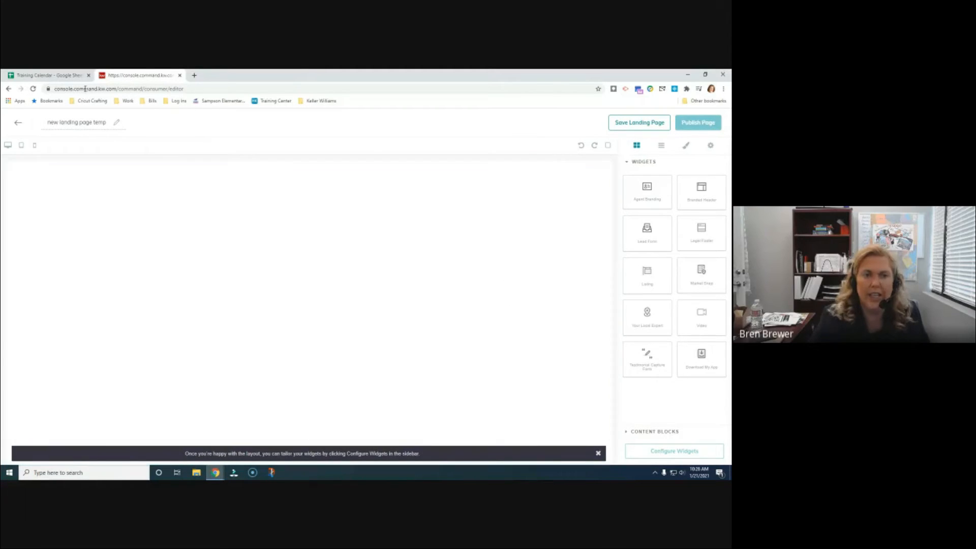
# Leave the current draft unsaved and create a new standalone page from the Consumer landing pages list
pyautogui.click(8, 89)
pyautogui.click(403, 132)
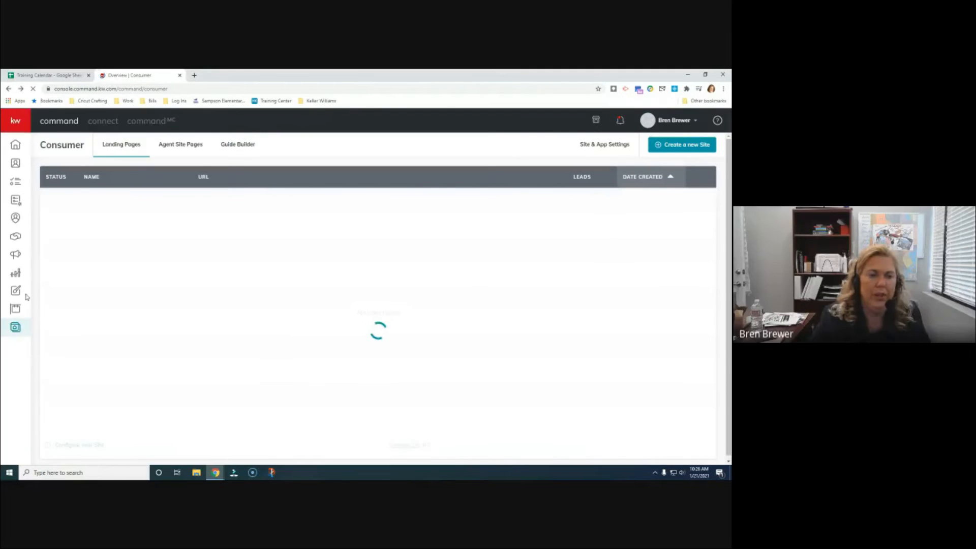
pyautogui.click(15, 329)
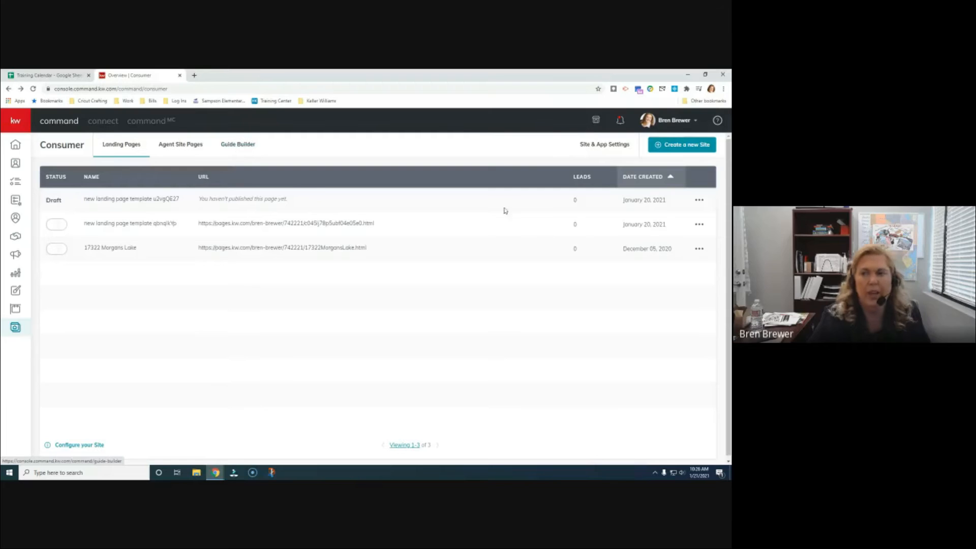
pyautogui.click(687, 147)
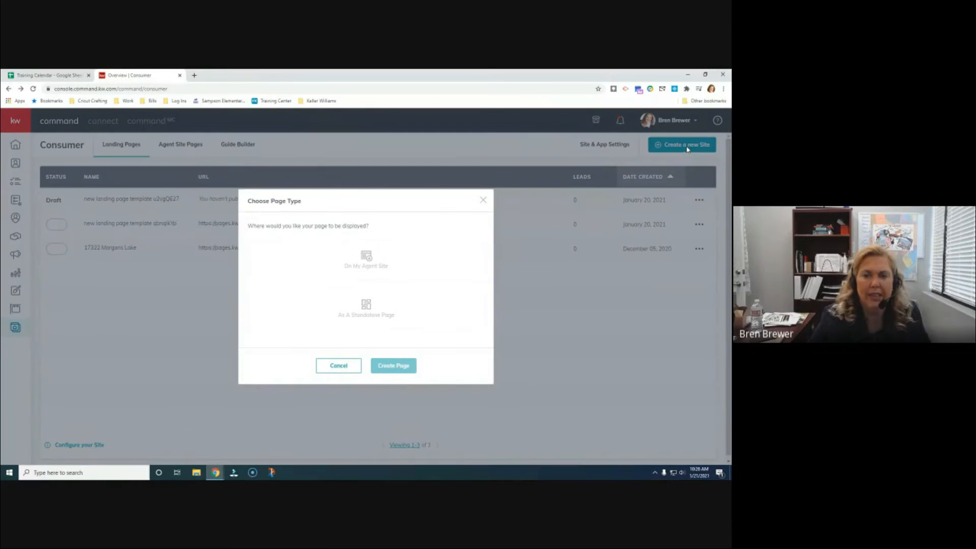
pyautogui.click(367, 309)
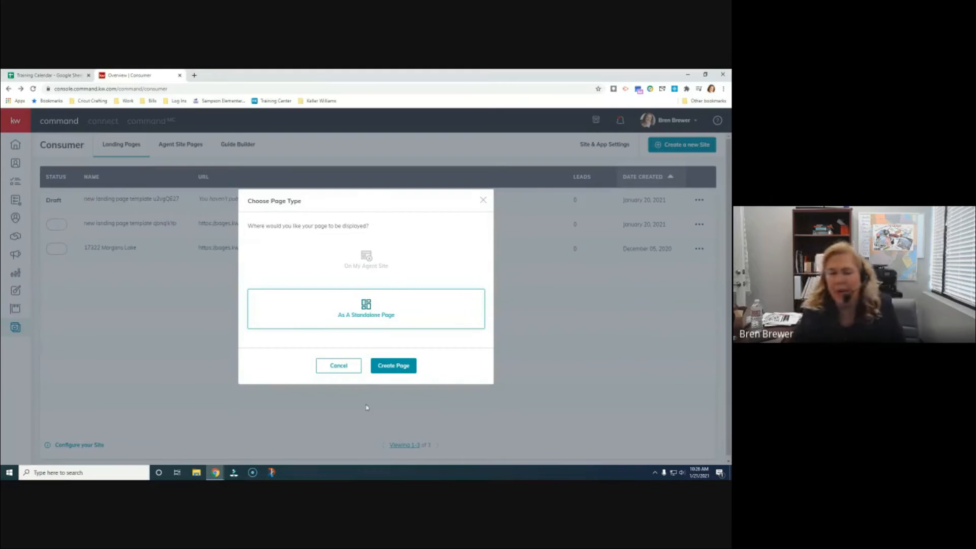
pyautogui.click(407, 369)
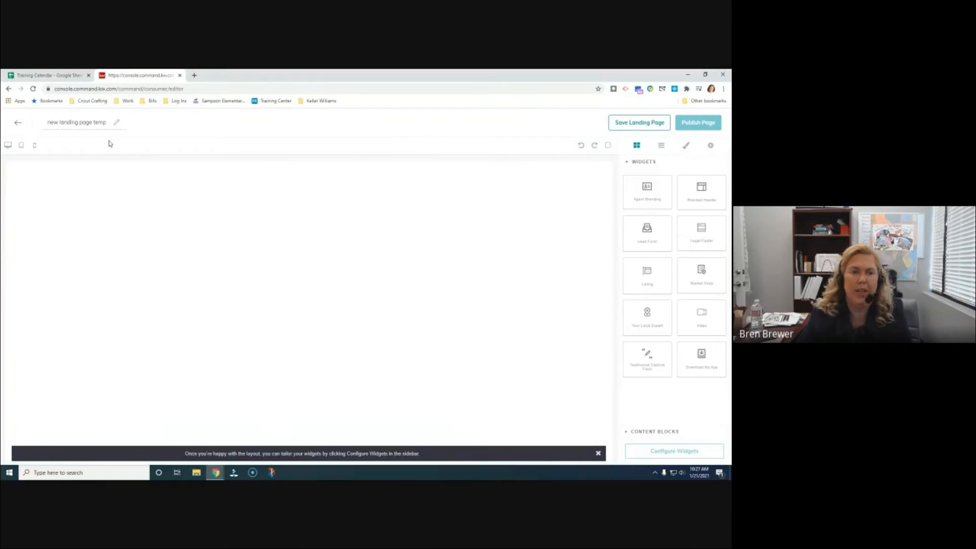
# Replace the default 'new landing page temp' name with the property's street address
pyautogui.moveTo(107, 122); pyautogui.dragTo(43, 123)
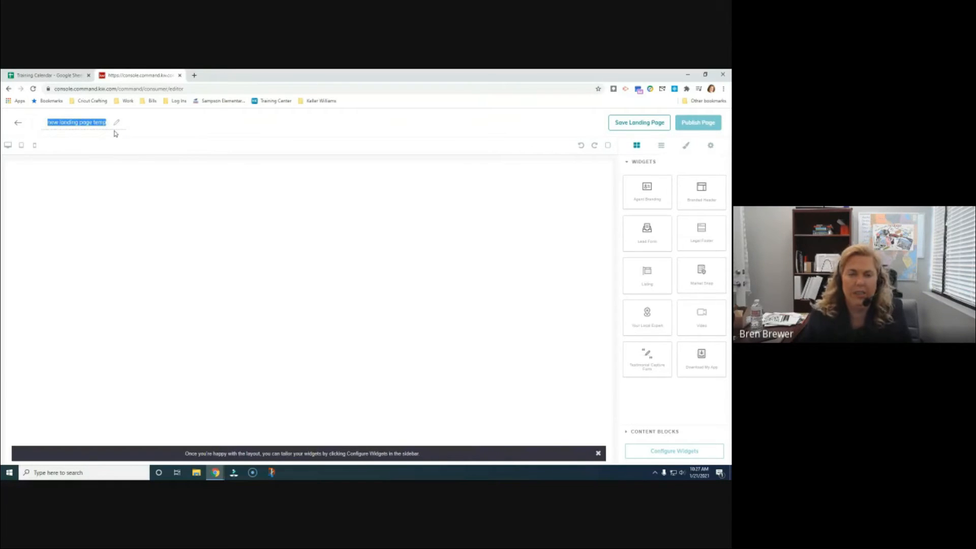
pyautogui.press('Delete')
pyautogui.press('Delete')
pyautogui.press('Delete')
pyautogui.press('Delete')
pyautogui.press('Delete')
pyautogui.press('Delete')
pyautogui.press('Delete')
pyautogui.press('Delete')
pyautogui.press('Delete')
pyautogui.press('Delete')
pyautogui.press('Delete')
pyautogui.press('Delete')
pyautogui.press('Delete')
pyautogui.press('Delete')
pyautogui.press('Delete')
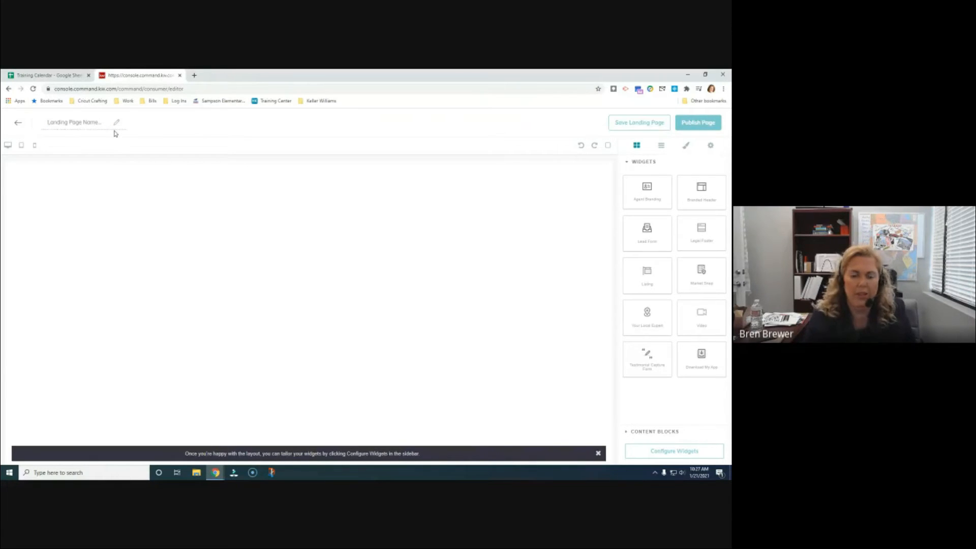
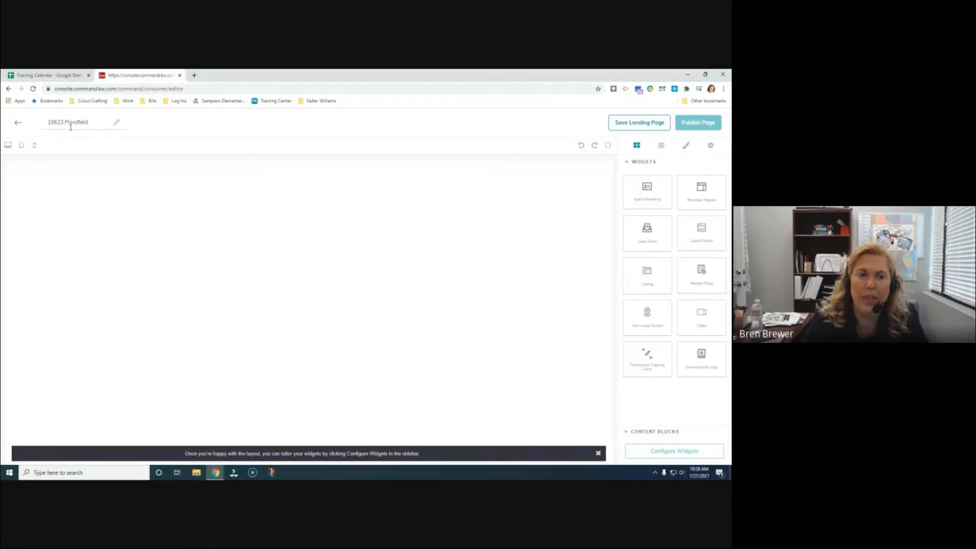
# Append 'Landing Page' to the page title after the property's street address
pyautogui.click(96, 125)
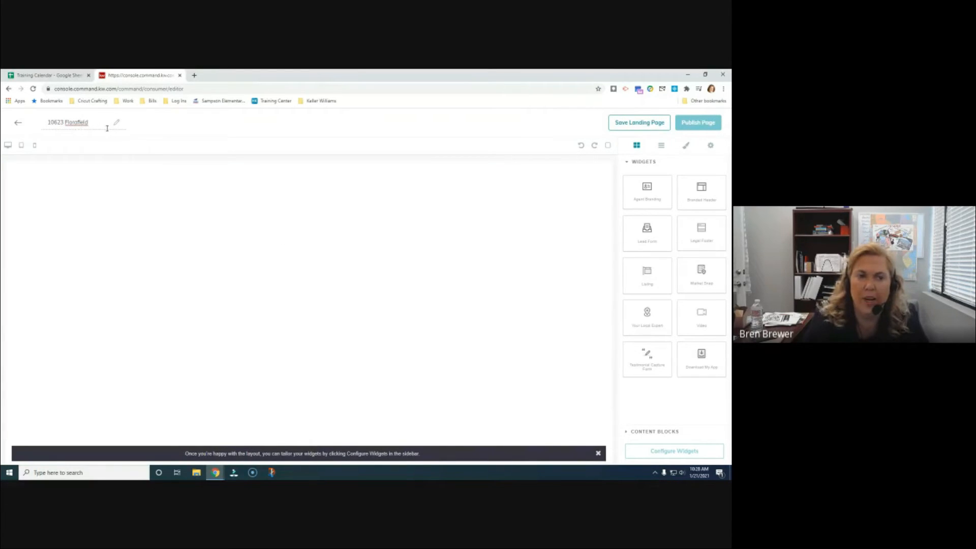
pyautogui.write('Landing Page')
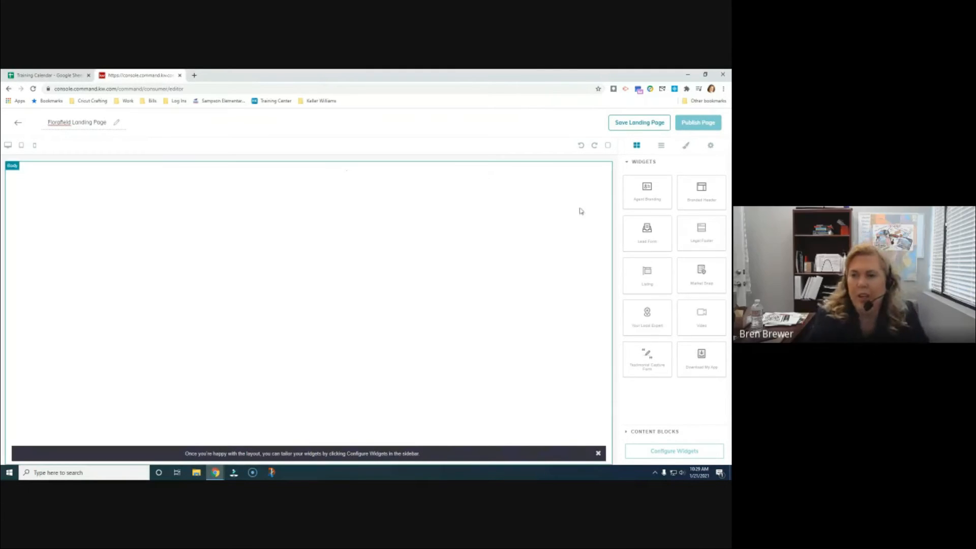
pyautogui.click(623, 162)
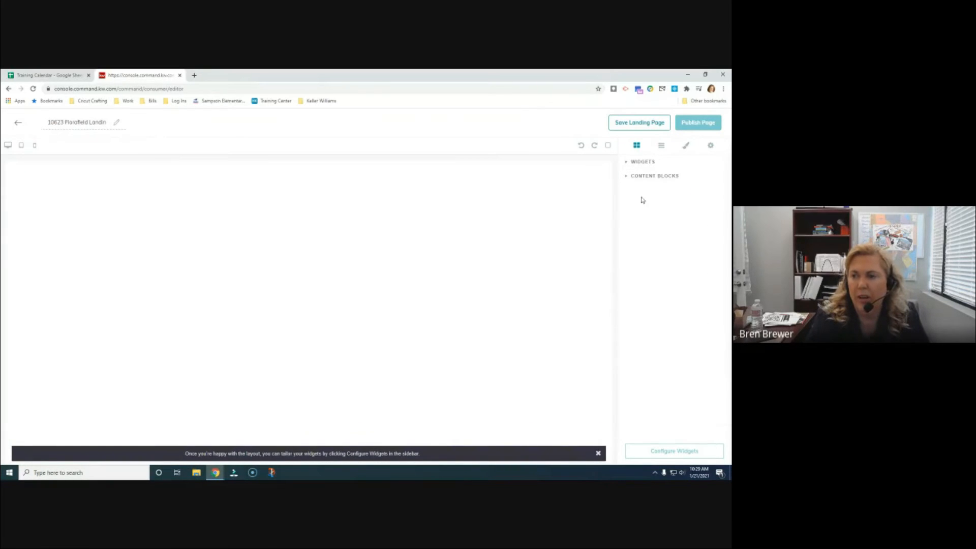
pyautogui.click(626, 163)
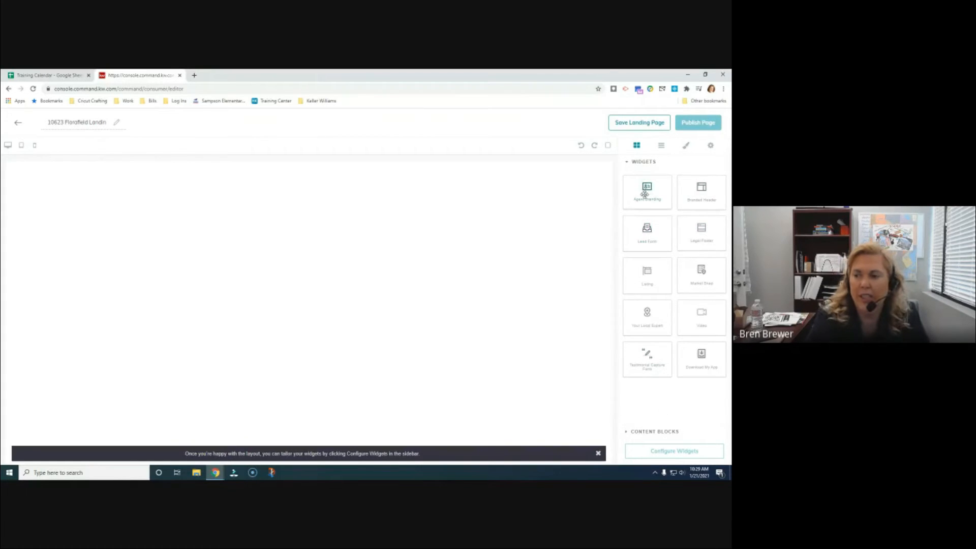
# Place the Branded Header widget at the page top and the Listing widget beneath it
pyautogui.moveTo(696, 195); pyautogui.dragTo(559, 190)
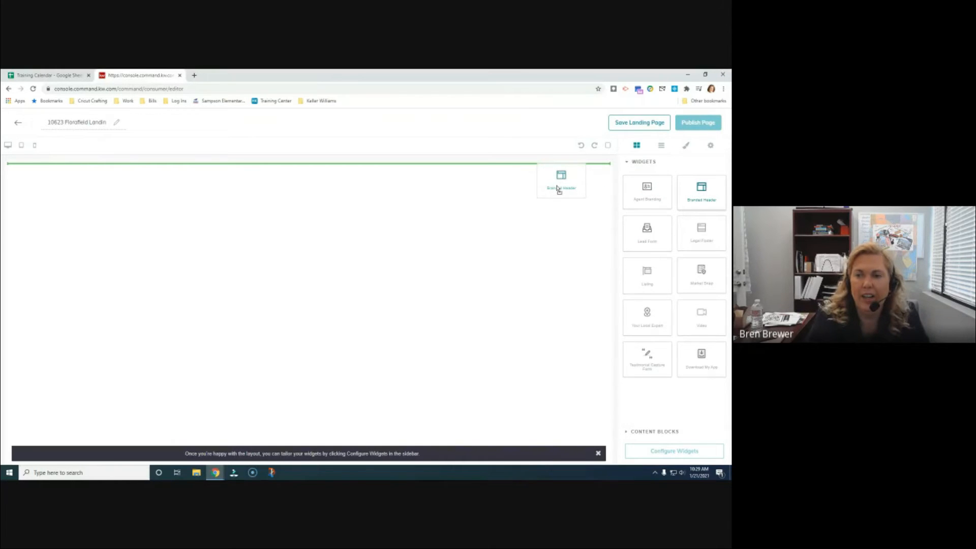
pyautogui.moveTo(559, 191); pyautogui.dragTo(508, 192)
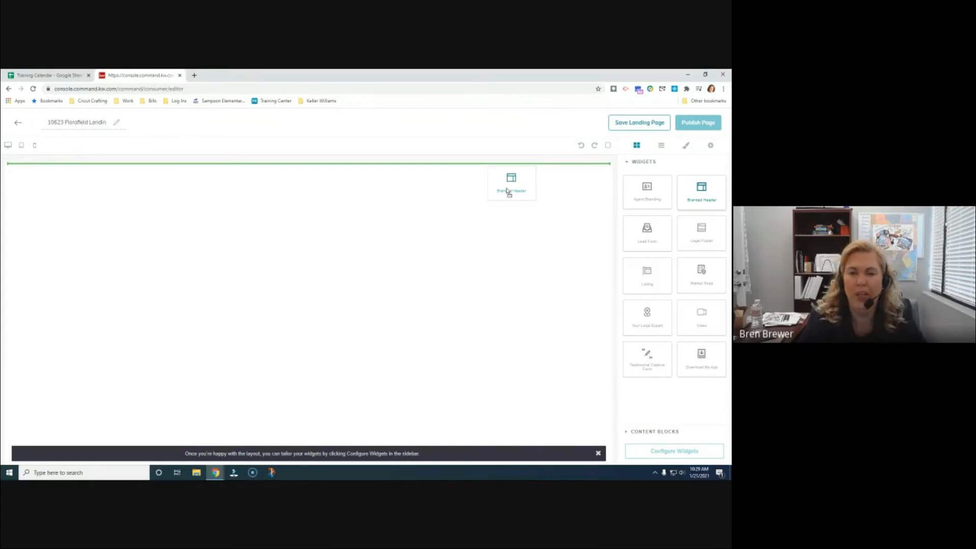
pyautogui.moveTo(508, 192); pyautogui.dragTo(509, 192)
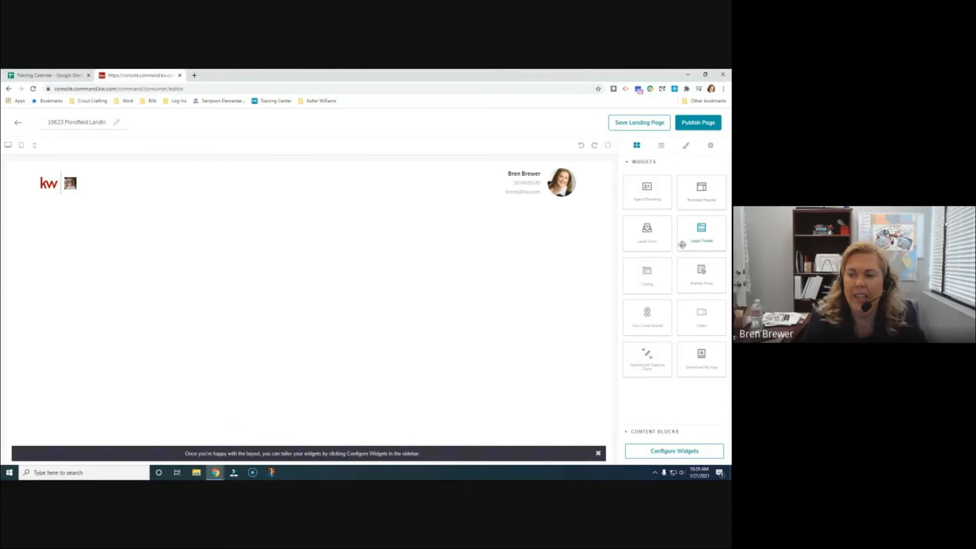
pyautogui.moveTo(655, 277); pyautogui.dragTo(480, 250)
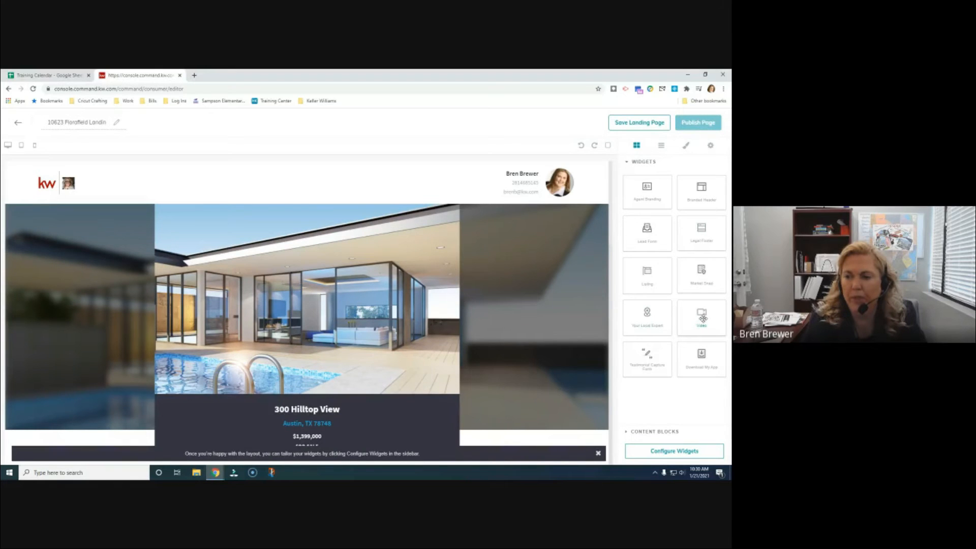
pyautogui.moveTo(702, 318)
pyautogui.mouseDown()
pyautogui.moveTo(618, 328)
pyautogui.moveTo(500, 377)
pyautogui.moveTo(463, 450)
pyautogui.moveTo(437, 460)
pyautogui.moveTo(548, 432)
pyautogui.moveTo(546, 472)
pyautogui.moveTo(722, 322)
pyautogui.mouseUp()
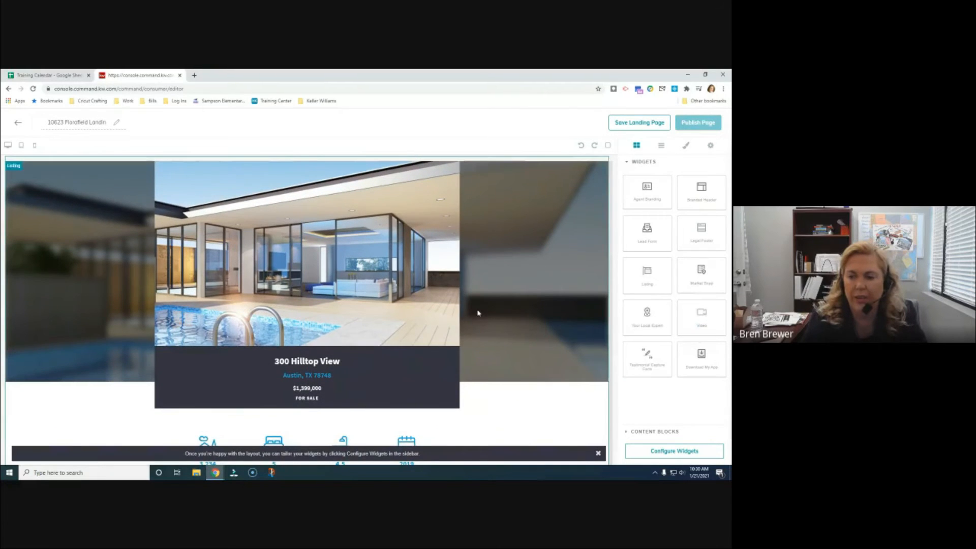
# Add a Video section below the listing's map
pyautogui.scroll(-15, 470, 311)
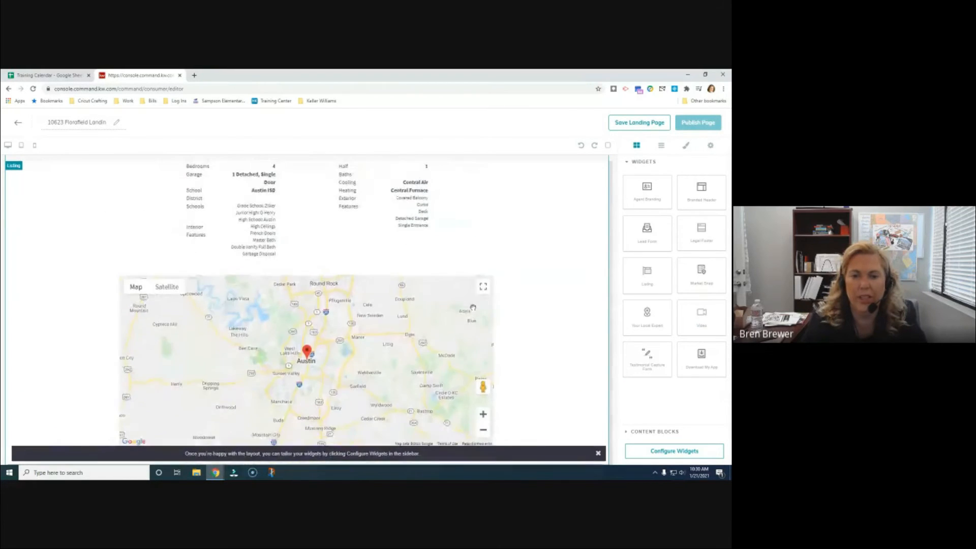
pyautogui.moveTo(701, 314); pyautogui.dragTo(557, 443)
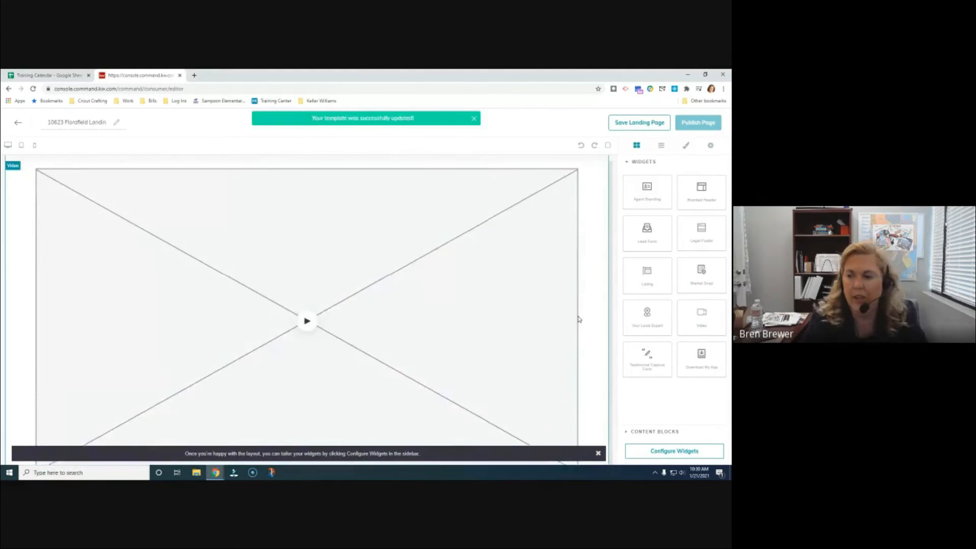
pyautogui.scroll(10, 562, 340)
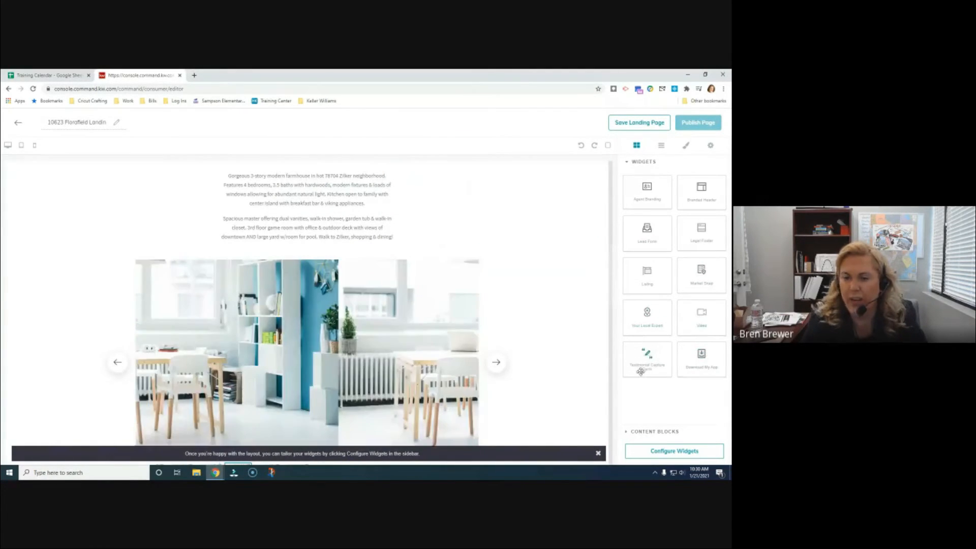
pyautogui.scroll(5, 563, 361)
pyautogui.scroll(1, 563, 362)
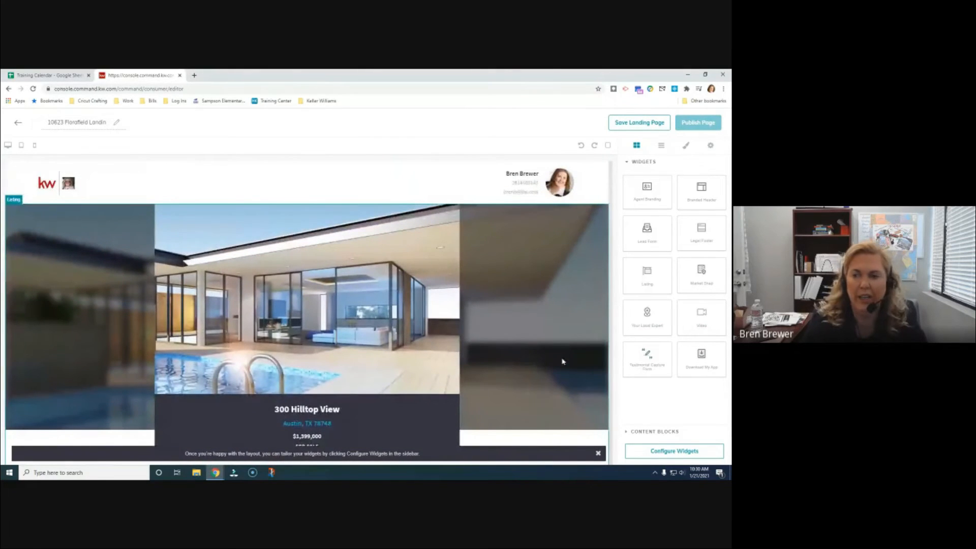
pyautogui.scroll(-10, 523, 337)
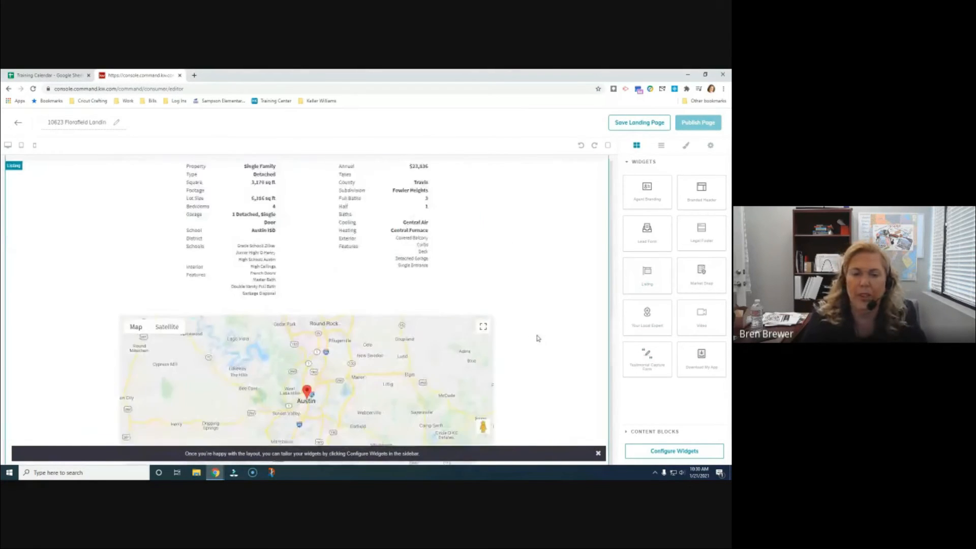
pyautogui.scroll(-2, 612, 286)
# Add the Lead Form and Legal Footer widgets below the video section
pyautogui.moveTo(633, 243); pyautogui.dragTo(429, 425)
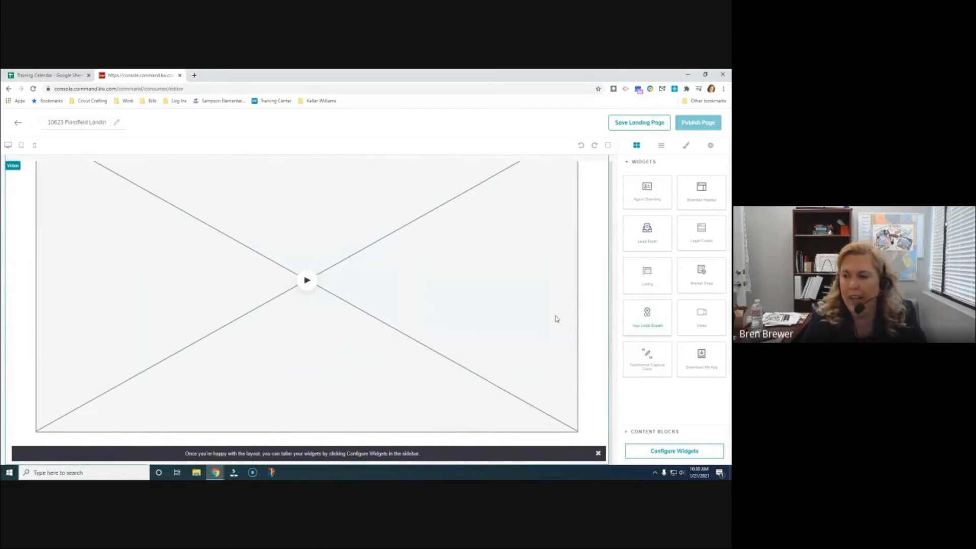
pyautogui.moveTo(701, 233); pyautogui.dragTo(555, 432)
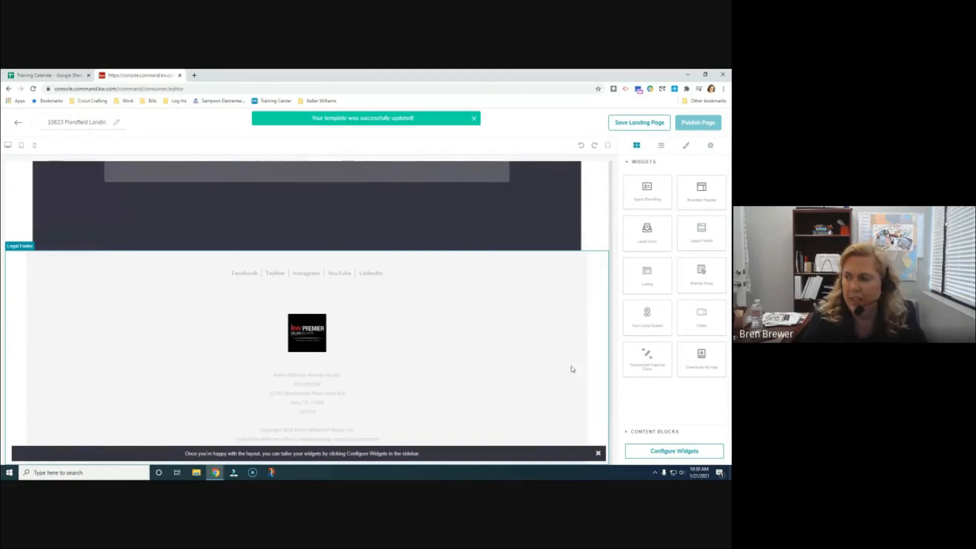
pyautogui.scroll(6, 530, 378)
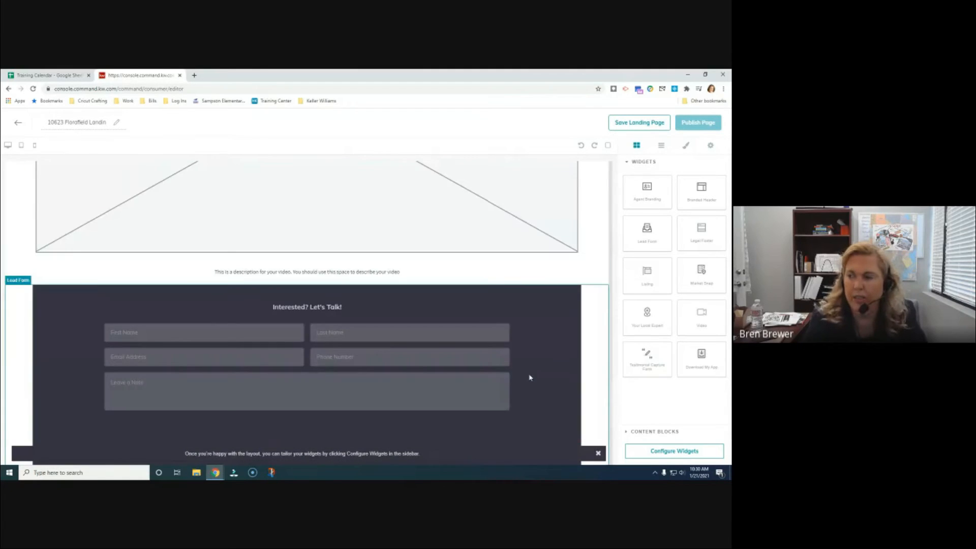
pyautogui.scroll(10, 530, 378)
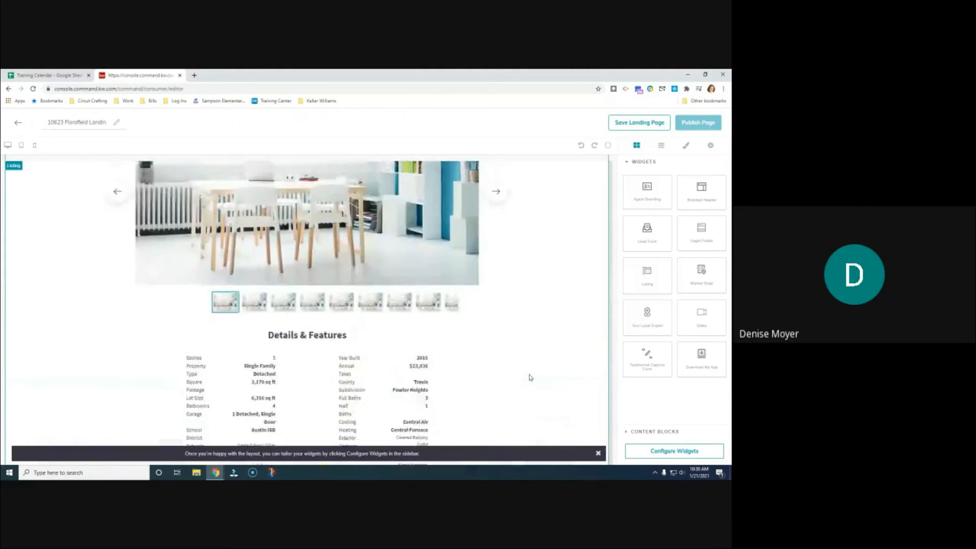
pyautogui.scroll(8, 530, 378)
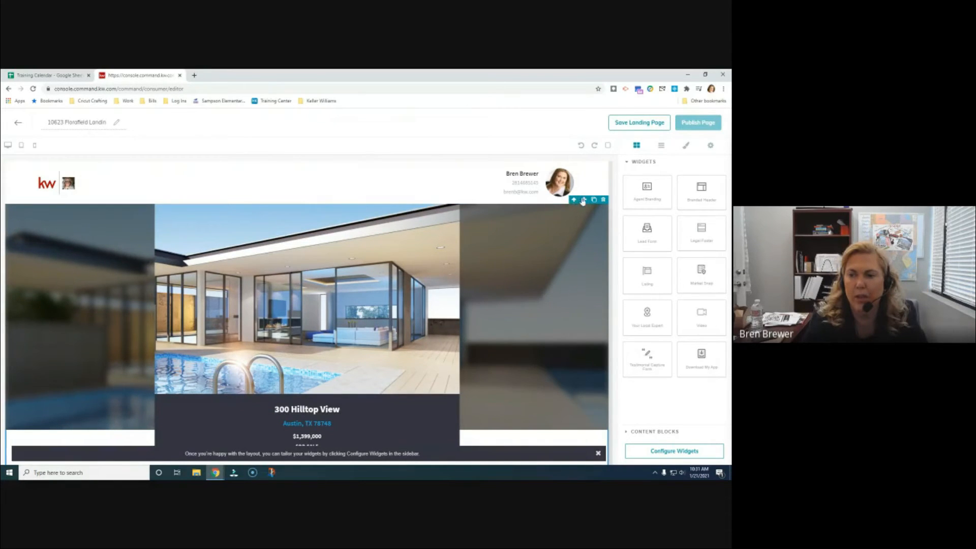
# Delete the Listing and Branded Header widgets, then re-add the Branded Header at the top
pyautogui.click(604, 201)
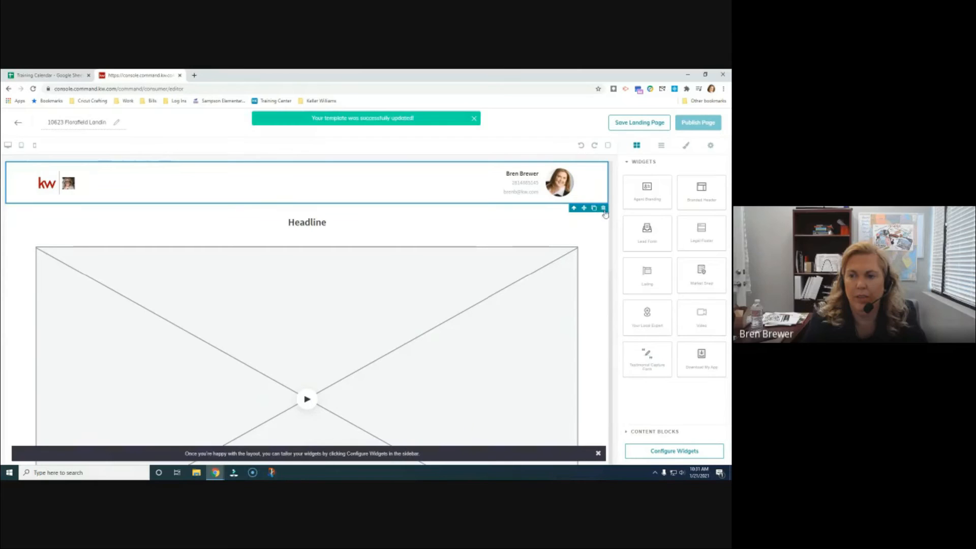
pyautogui.click(603, 210)
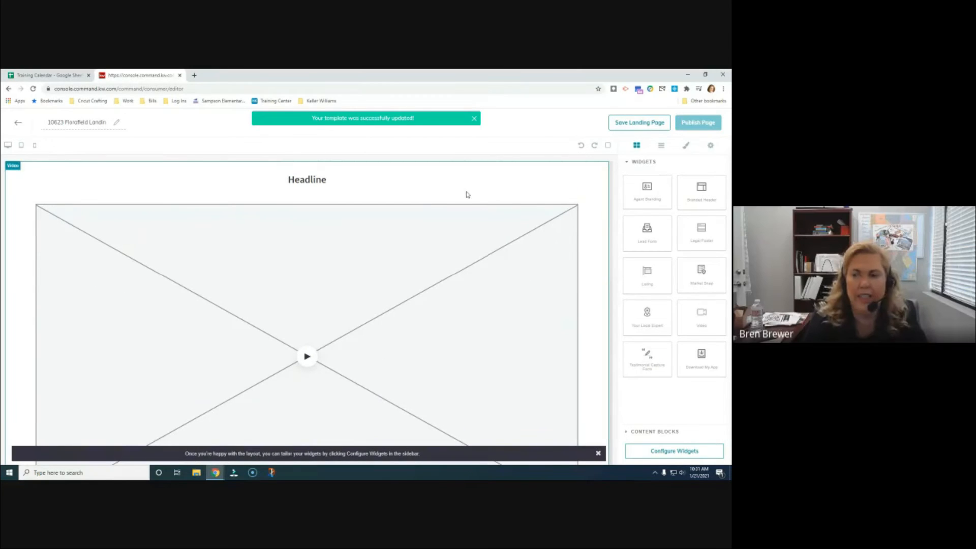
pyautogui.moveTo(700, 204); pyautogui.dragTo(458, 159)
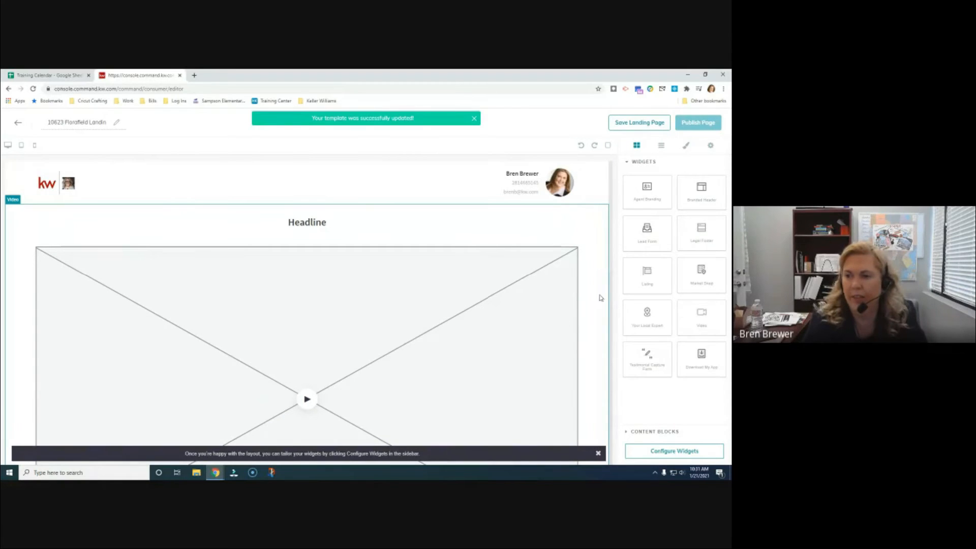
# Select the Branded Header section and reposition it at the top of the page
pyautogui.click(578, 192)
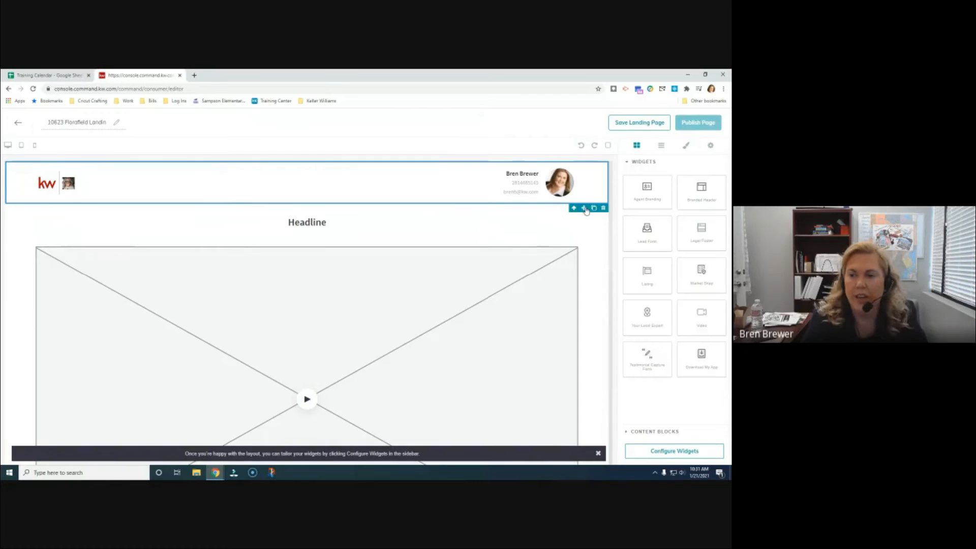
pyautogui.moveTo(448, 178); pyautogui.dragTo(425, 218)
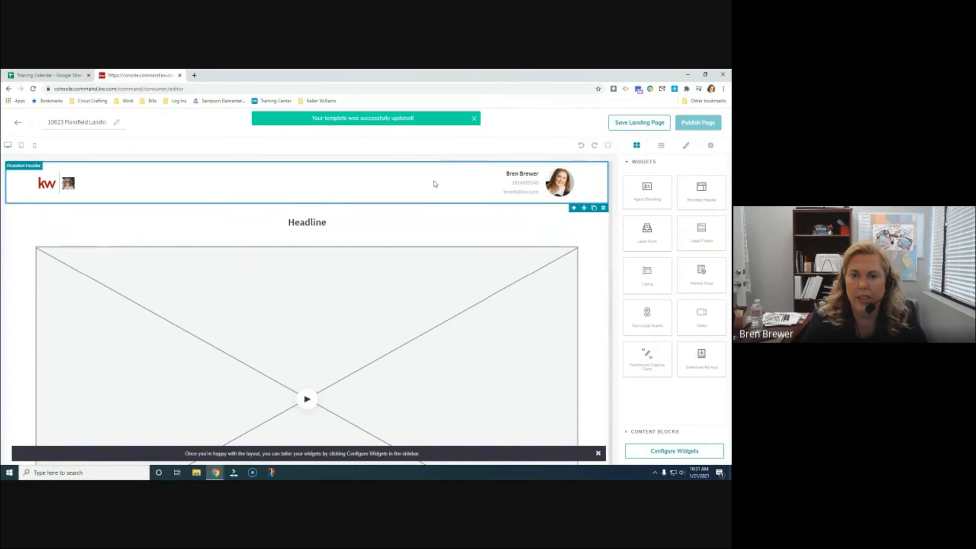
pyautogui.moveTo(584, 209); pyautogui.dragTo(430, 292)
pyautogui.scroll(-1, 417, 425)
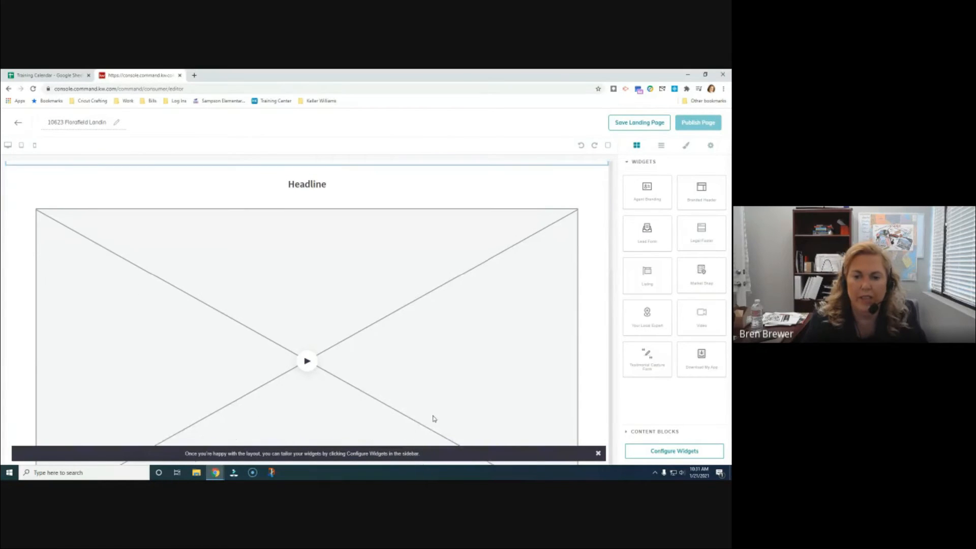
pyautogui.scroll(1, 456, 183)
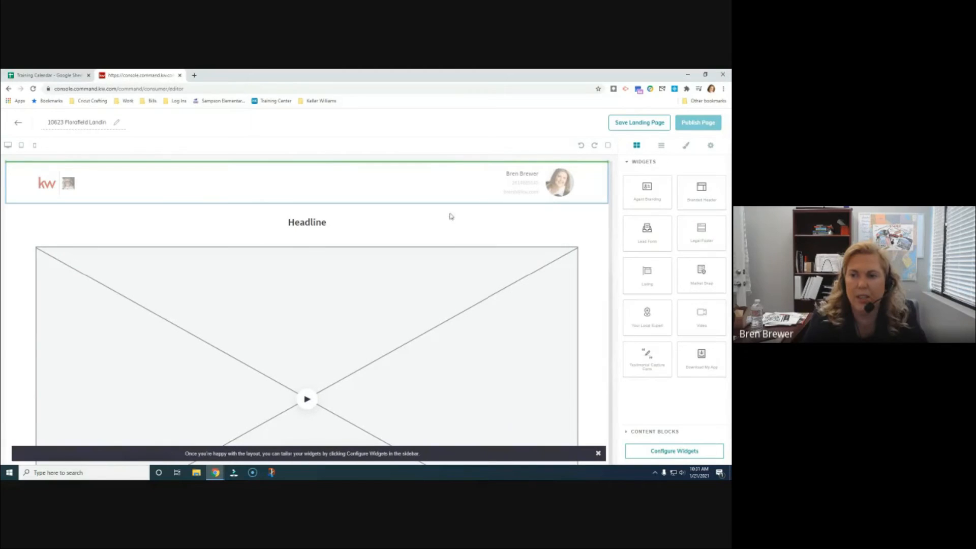
pyautogui.click(449, 164)
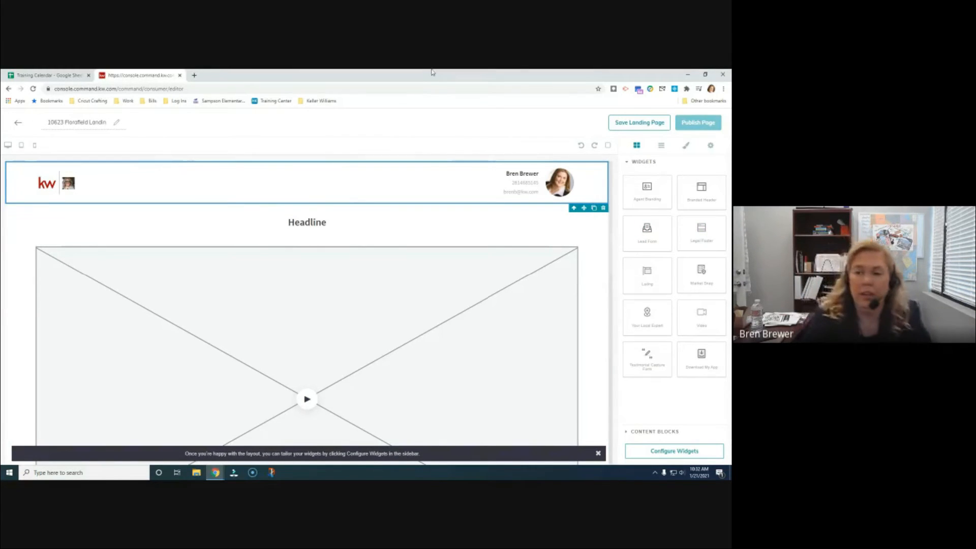
pyautogui.scroll(-10, 456, 231)
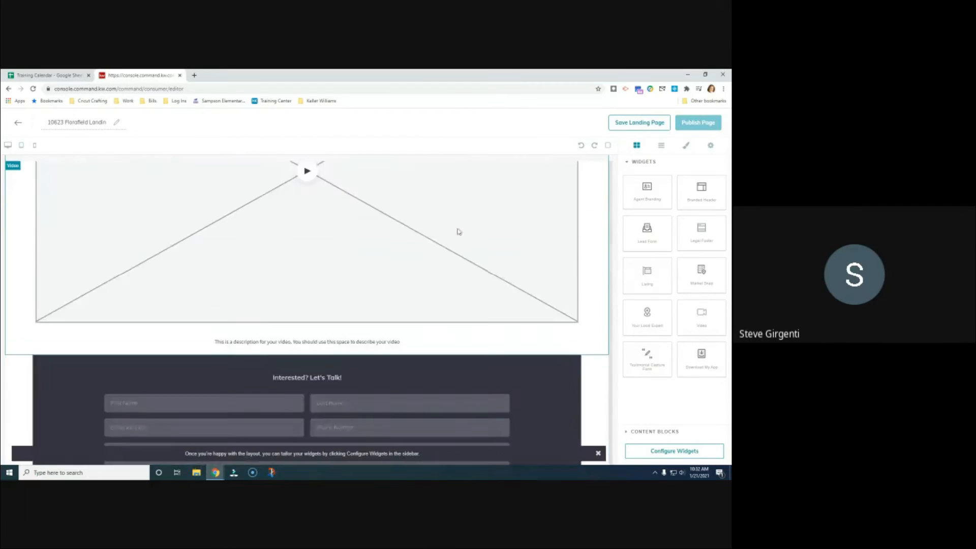
pyautogui.scroll(10, 489, 326)
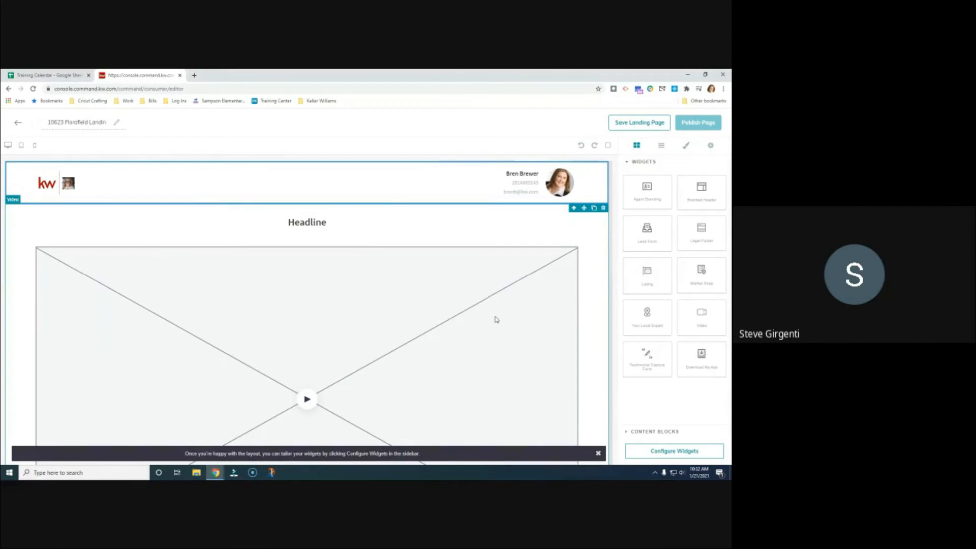
pyautogui.scroll(-10, 501, 261)
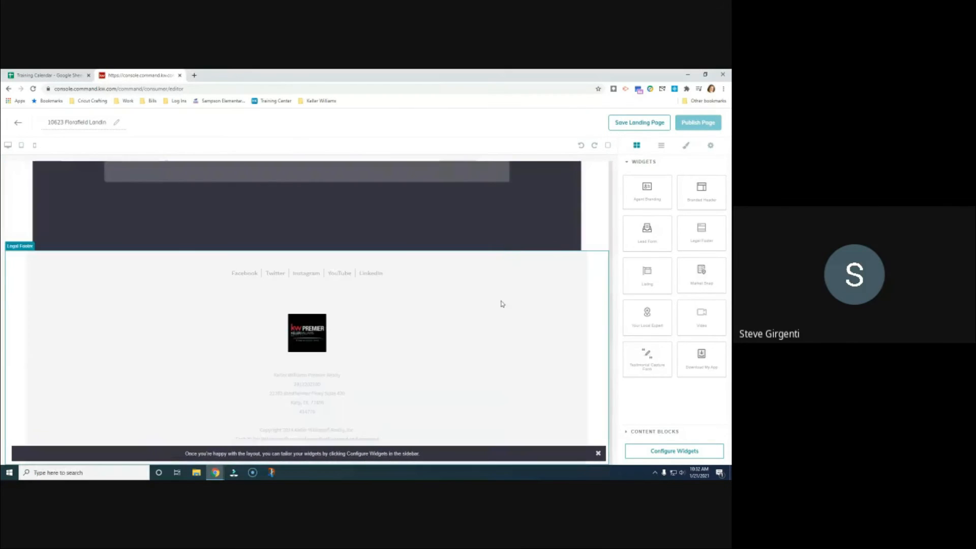
pyautogui.scroll(4, 503, 310)
pyautogui.scroll(-4, 511, 332)
pyautogui.scroll(3, 576, 292)
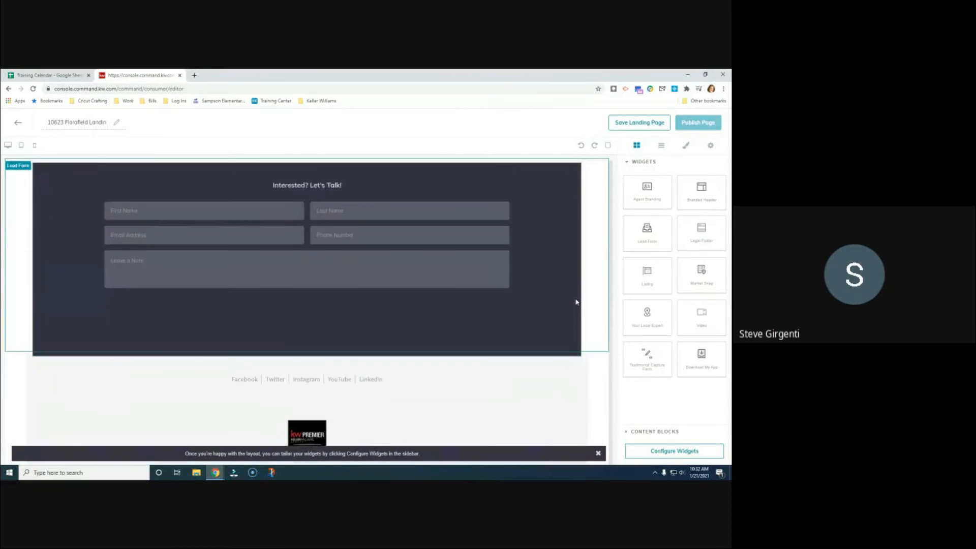
pyautogui.scroll(5, 576, 302)
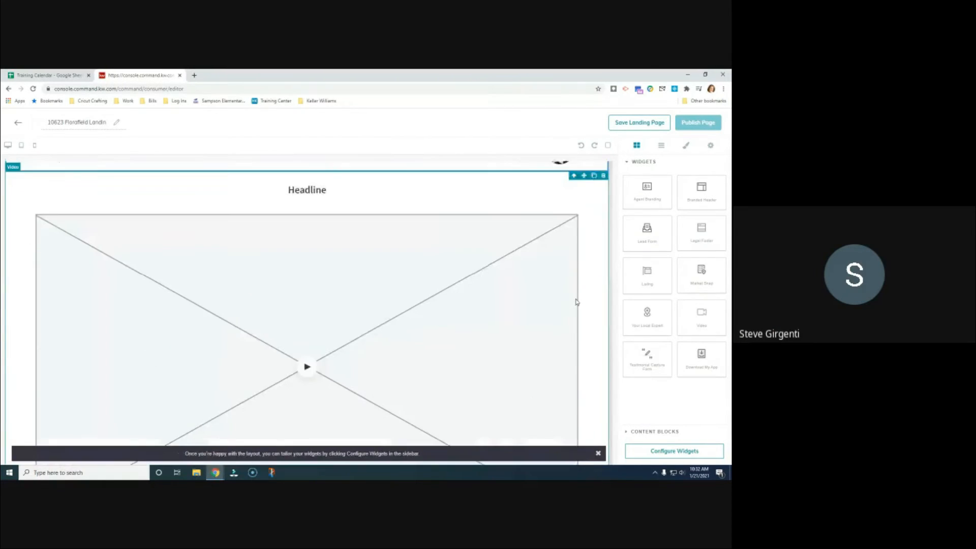
pyautogui.scroll(1, 576, 302)
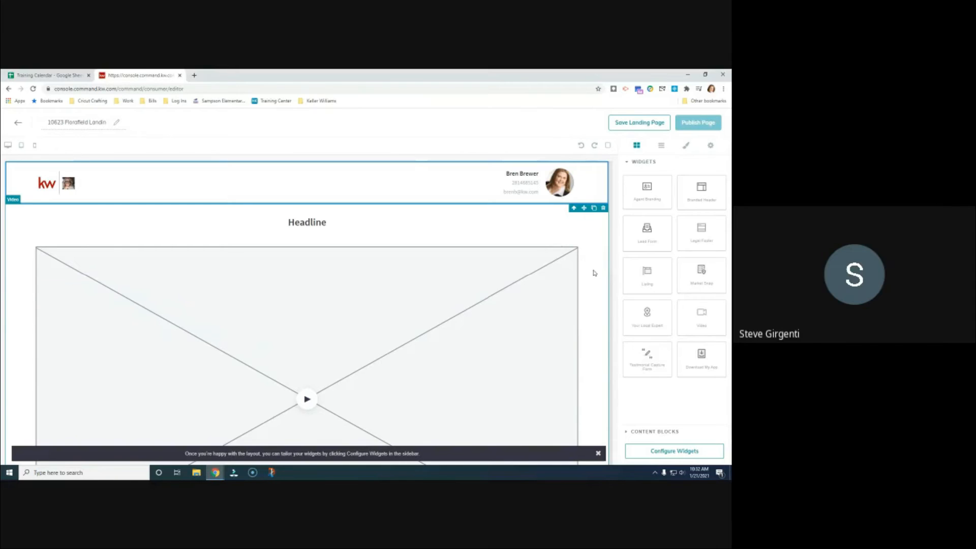
pyautogui.moveTo(656, 277); pyautogui.dragTo(547, 245)
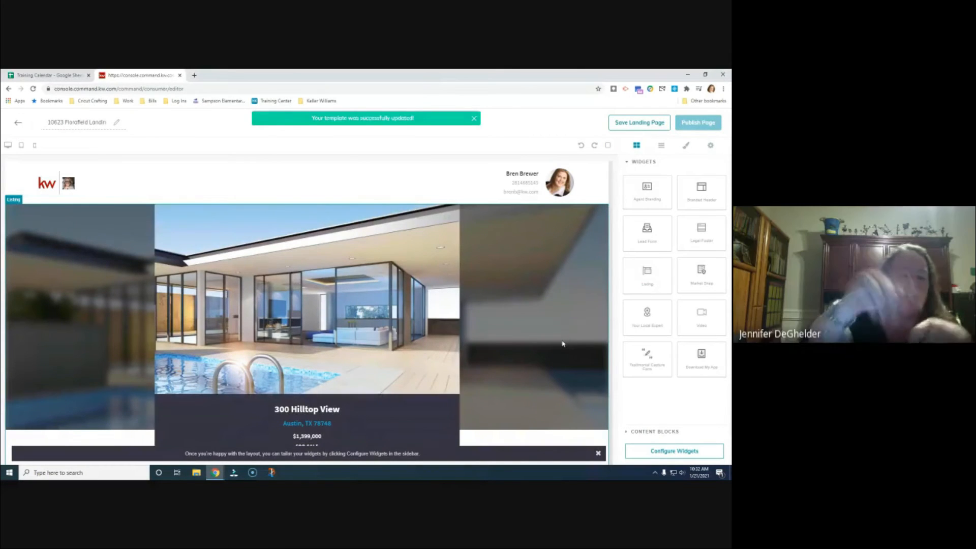
pyautogui.scroll(-1, 548, 312)
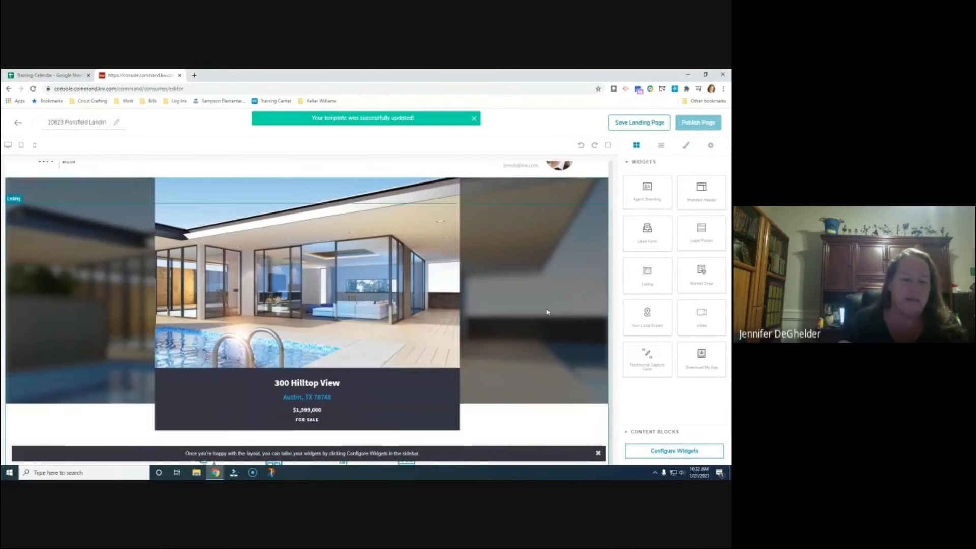
pyautogui.scroll(-15, 547, 311)
pyautogui.scroll(-15, 548, 318)
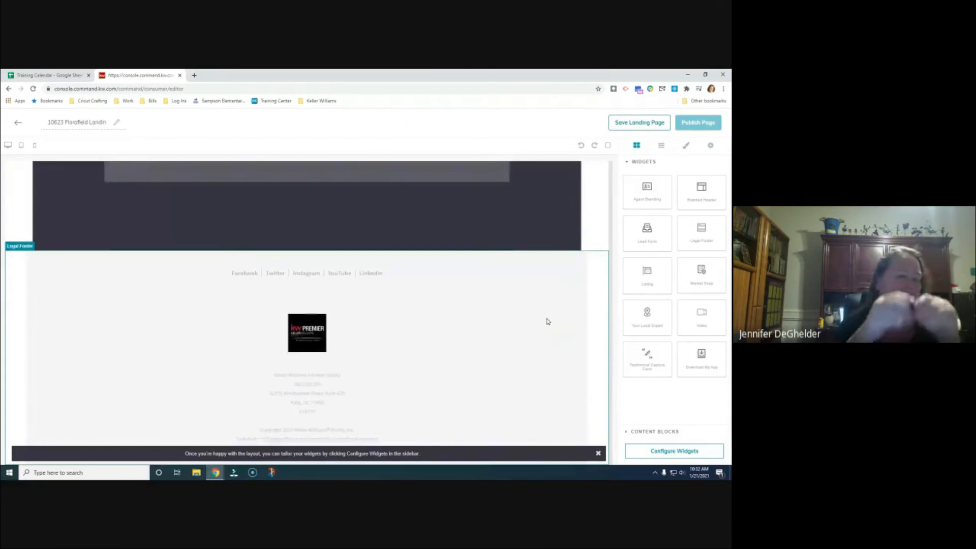
pyautogui.scroll(10, 548, 323)
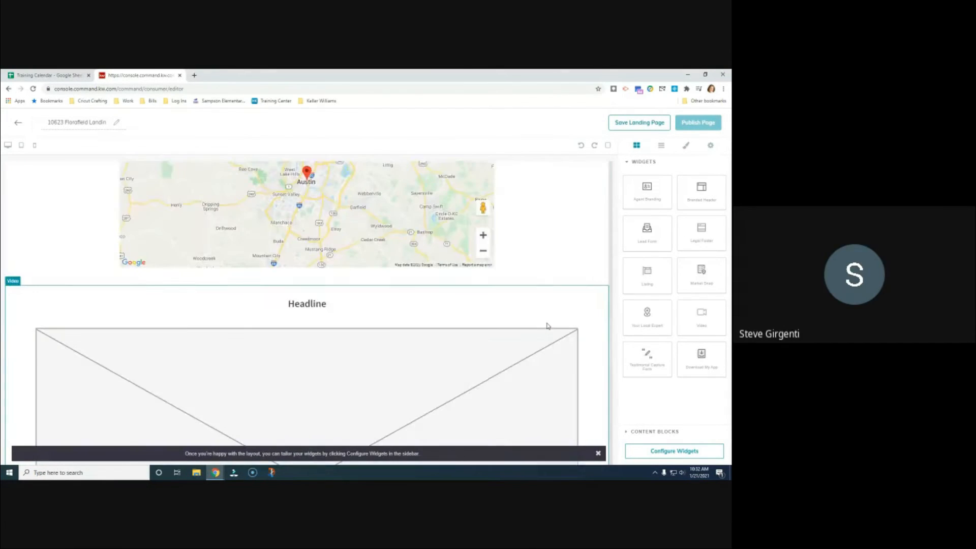
pyautogui.scroll(6, 548, 326)
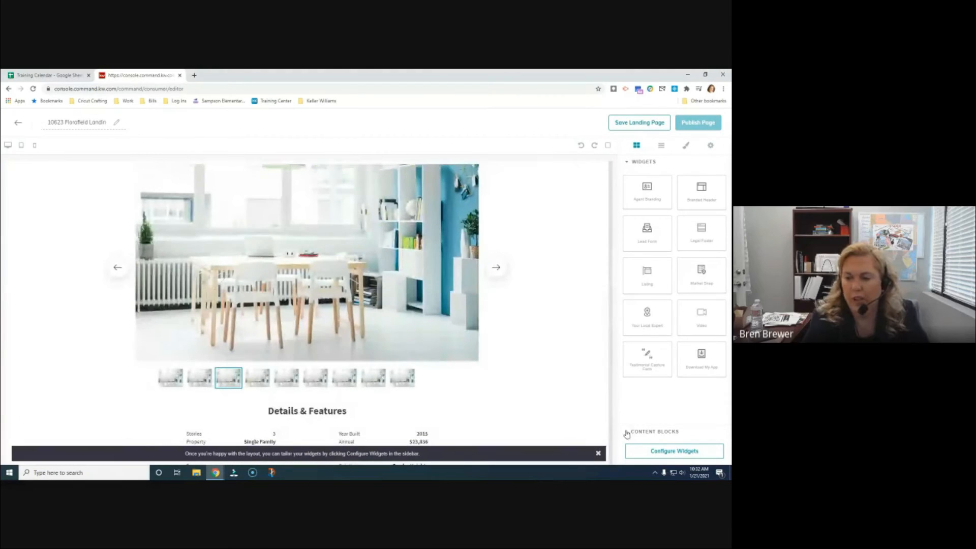
# Add an Image content block above the property listing
pyautogui.click(630, 431)
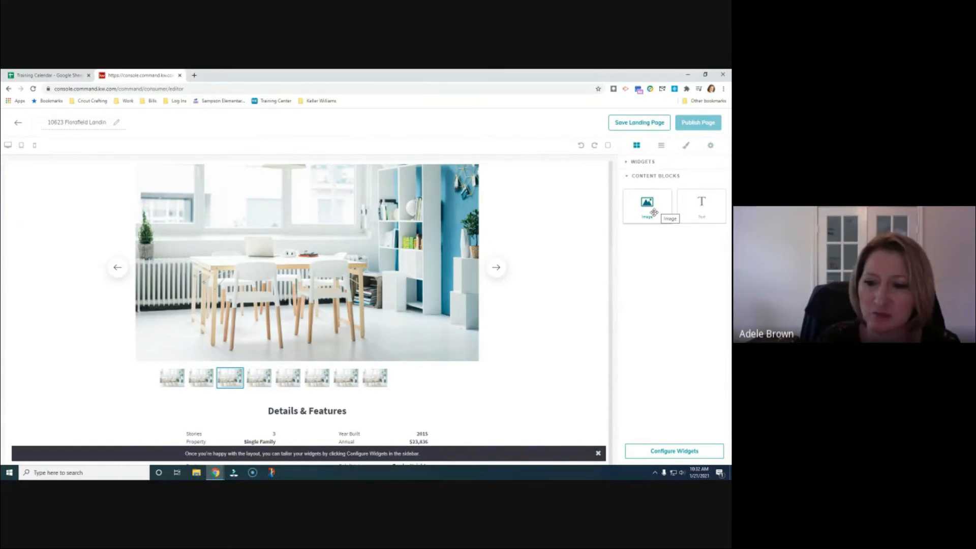
pyautogui.scroll(1, 601, 257)
pyautogui.scroll(10, 600, 257)
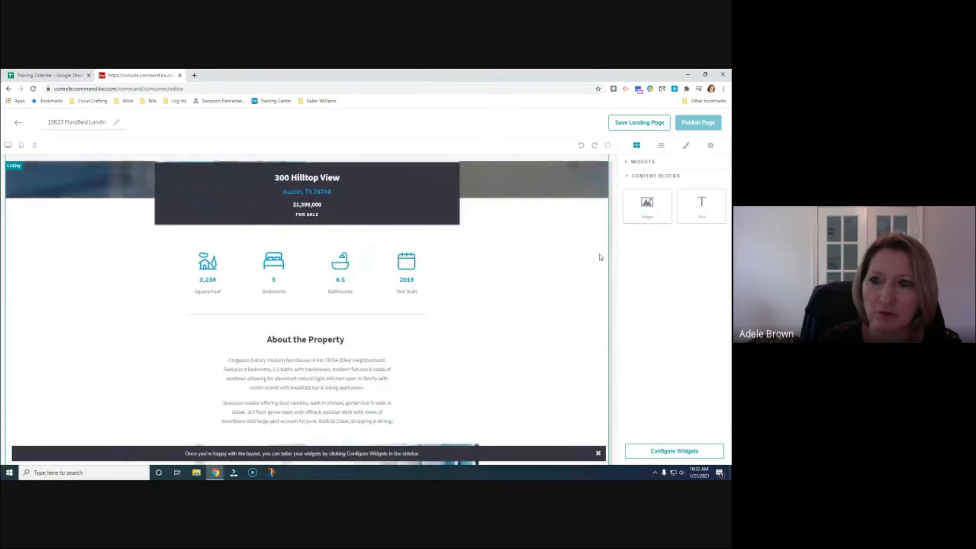
pyautogui.moveTo(669, 215); pyautogui.dragTo(425, 222)
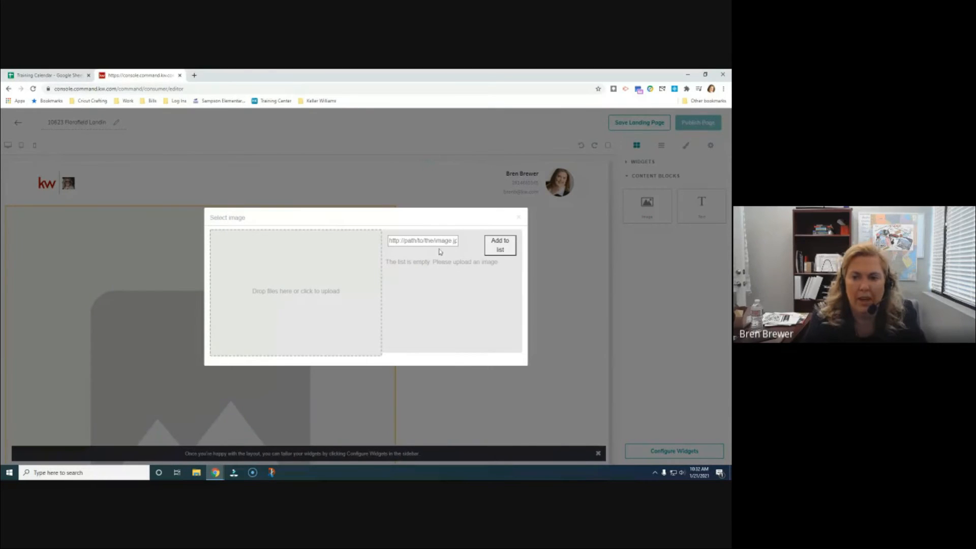
# Select the announcement training graphic and several other thumbnails in the file chooser
pyautogui.click(307, 297)
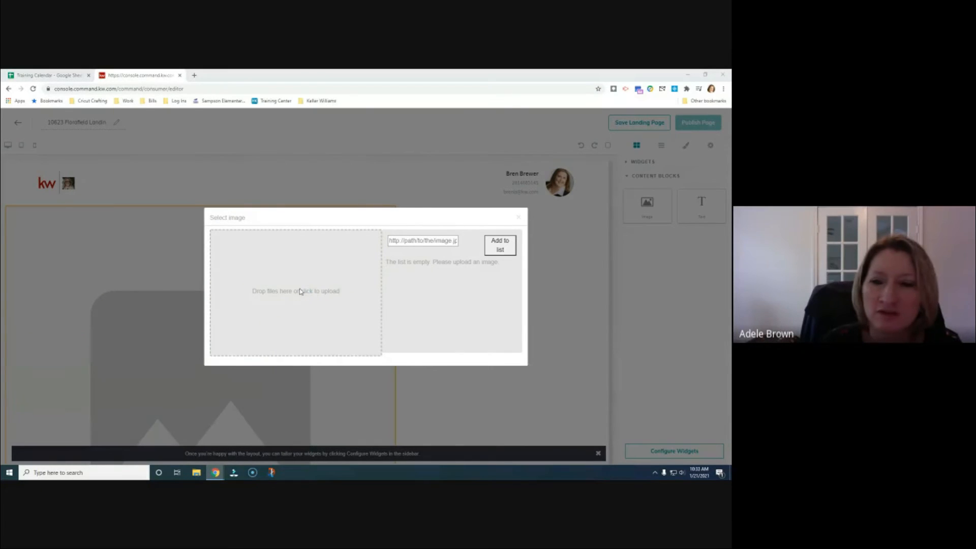
pyautogui.click(88, 173)
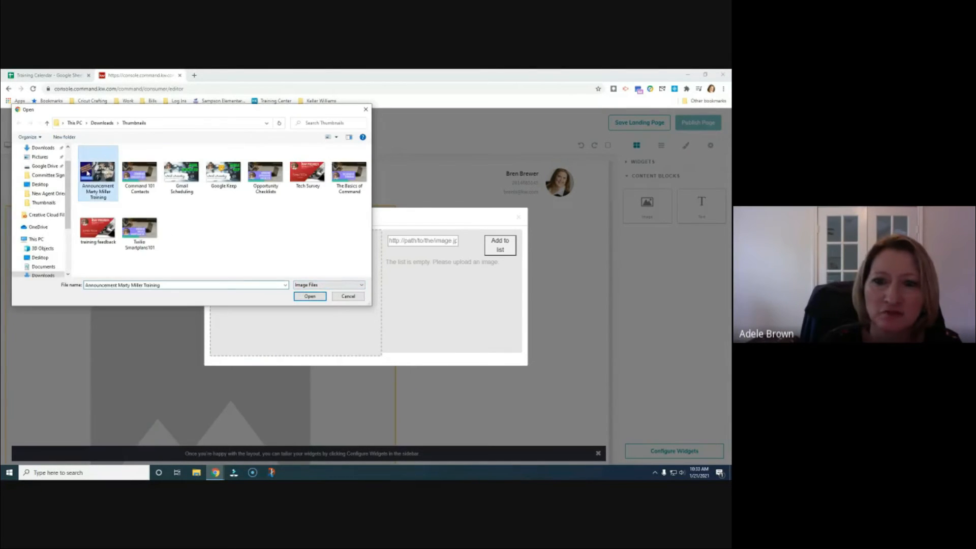
pyautogui.keyDown('ctrl'); pyautogui.click(139, 173); pyautogui.keyUp('ctrl')
pyautogui.keyDown('ctrl'); pyautogui.click(182, 172); pyautogui.keyUp('ctrl')
pyautogui.keyDown('ctrl'); pyautogui.click(224, 173); pyautogui.keyUp('ctrl')
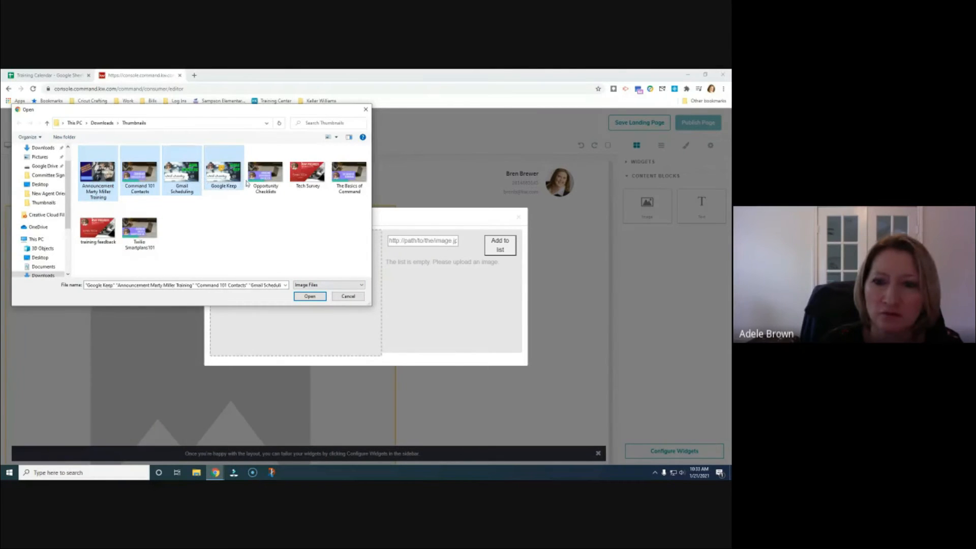
pyautogui.keyDown('ctrl'); pyautogui.click(265, 173); pyautogui.keyUp('ctrl')
pyautogui.keyDown('ctrl'); pyautogui.click(307, 173); pyautogui.keyUp('ctrl')
pyautogui.keyDown('ctrl'); pyautogui.click(349, 173); pyautogui.keyUp('ctrl')
pyautogui.keyDown('ctrl'); pyautogui.click(98, 228); pyautogui.keyUp('ctrl')
pyautogui.keyDown('ctrl'); pyautogui.click(128, 239); pyautogui.keyUp('ctrl')
pyautogui.click(309, 296)
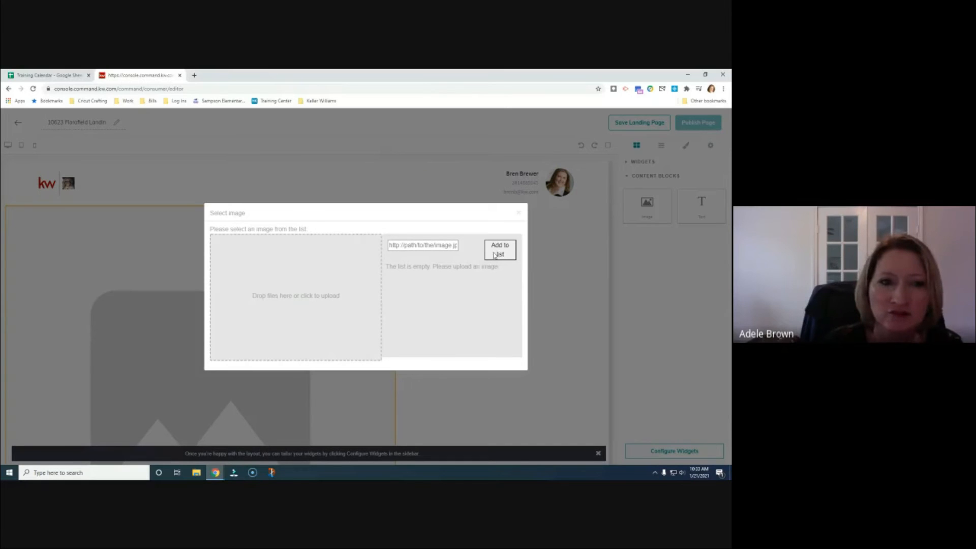
# Multi-select the announcement graphic and neighbouring images and upload them
pyautogui.click(292, 294)
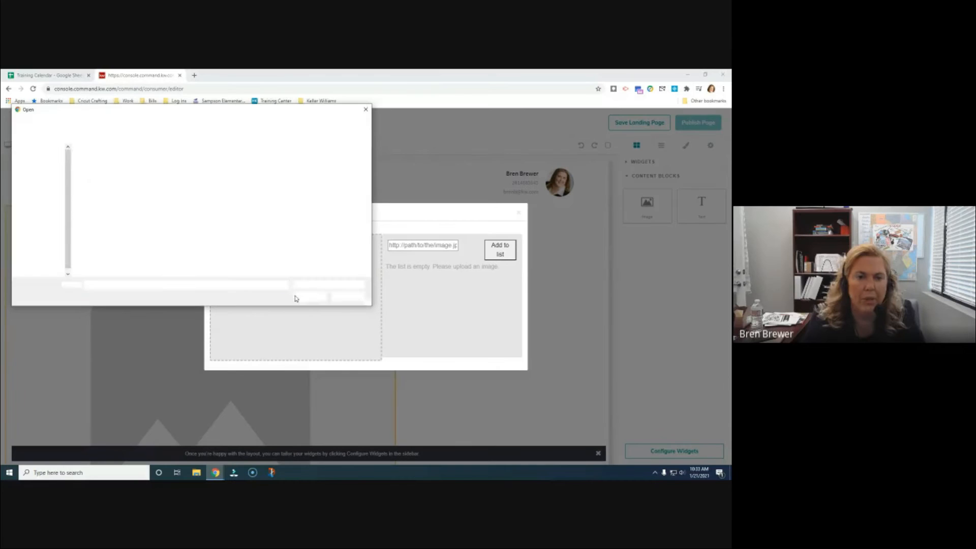
pyautogui.click(112, 174)
pyautogui.hotkey('shift', 'Right')
pyautogui.hotkey('shift', 'Right')
pyautogui.hotkey('shift', 'Right')
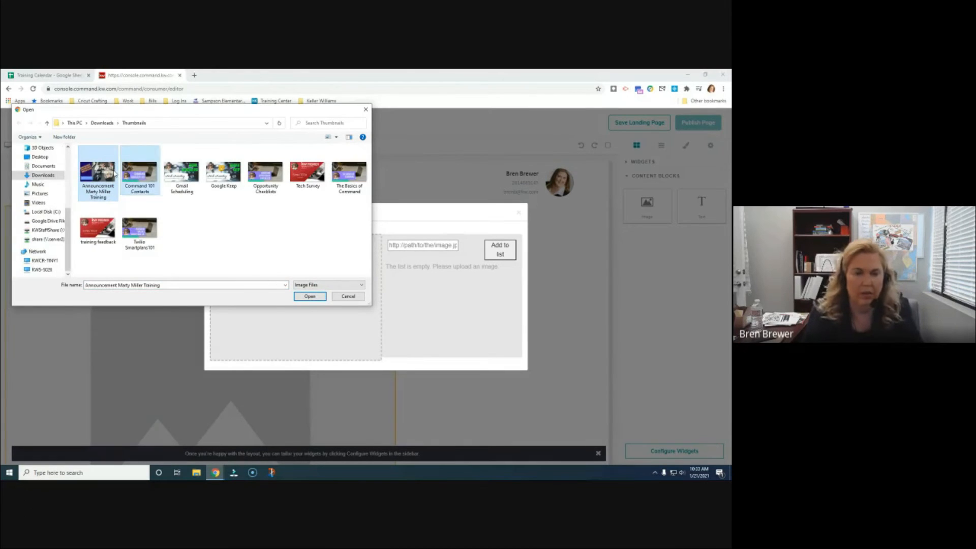
pyautogui.hotkey('shift', 'Right')
pyautogui.hotkey('shift', 'Right')
pyautogui.hotkey('shift', 'Right')
pyautogui.hotkey('shift', 'Right')
pyautogui.hotkey('shift', 'Right')
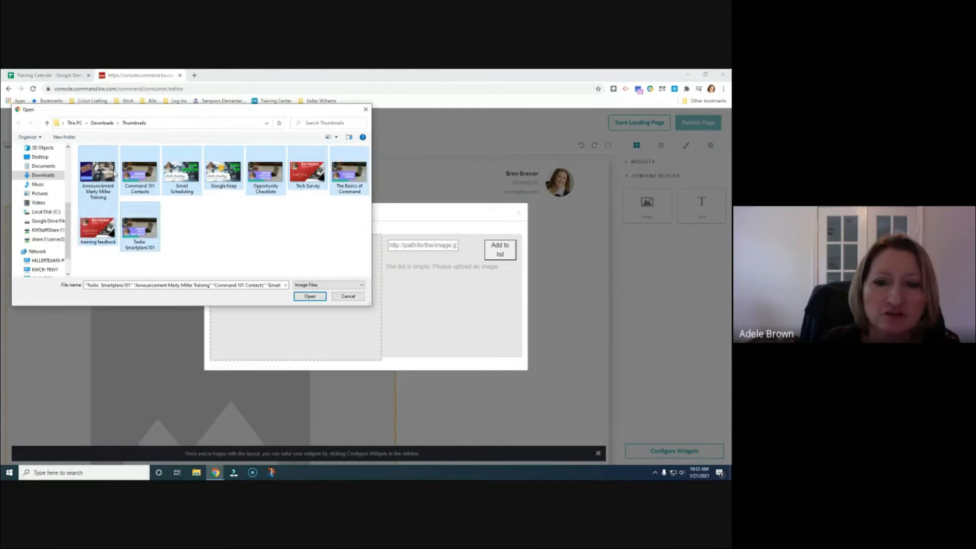
pyautogui.click(310, 296)
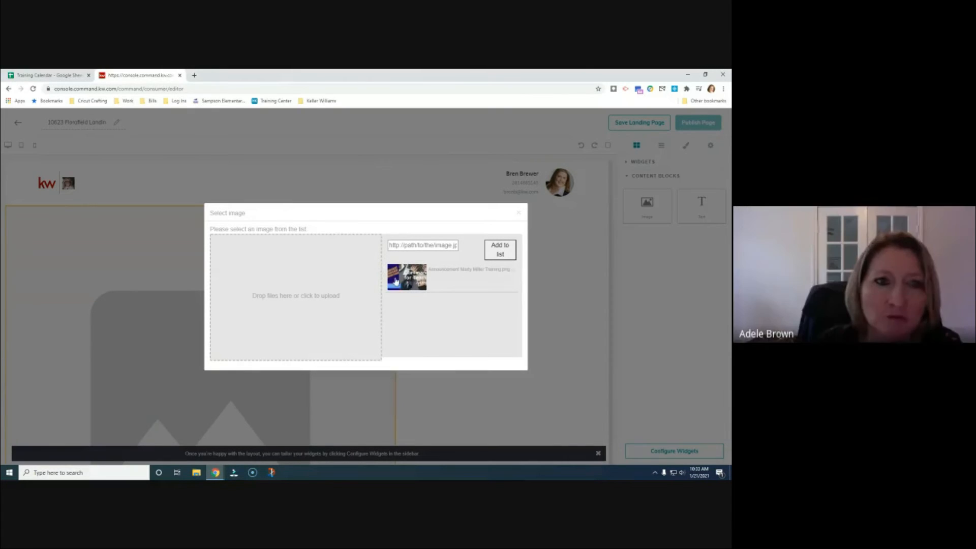
# Fill the image block with the uploaded 'Command for Teams Training' graphic and check its placement
pyautogui.click(469, 277)
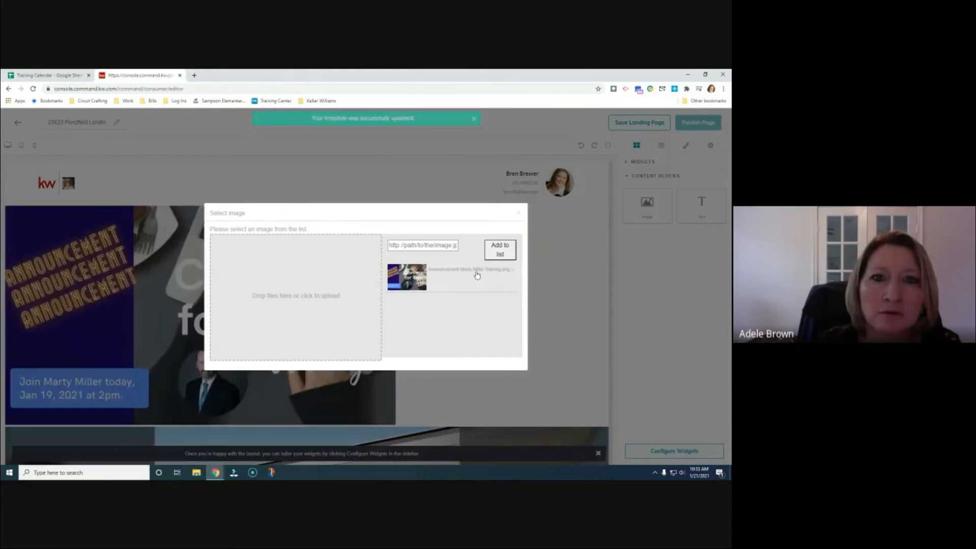
pyautogui.doubleClick(502, 277)
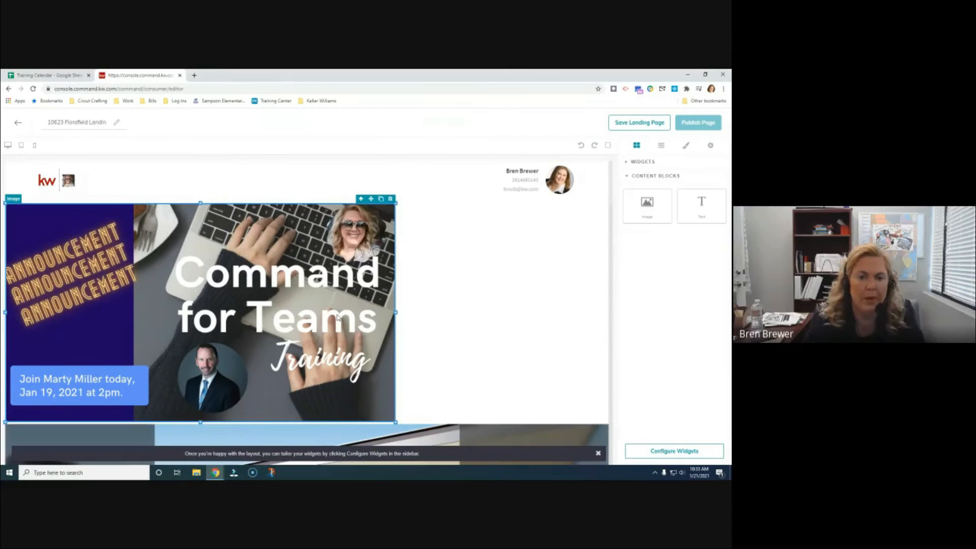
pyautogui.scroll(-3, 338, 320)
pyautogui.scroll(-10, 338, 322)
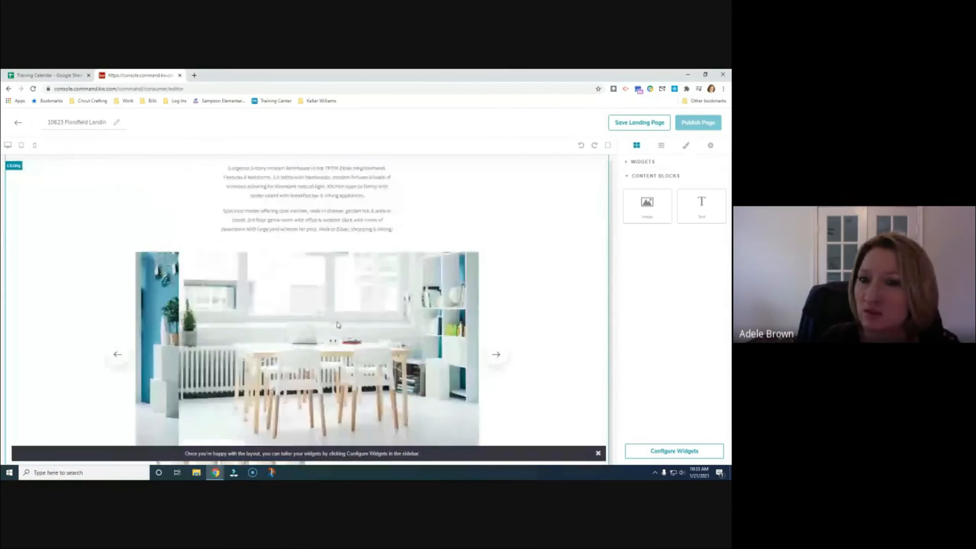
pyautogui.scroll(10, 335, 330)
pyautogui.scroll(2, 335, 331)
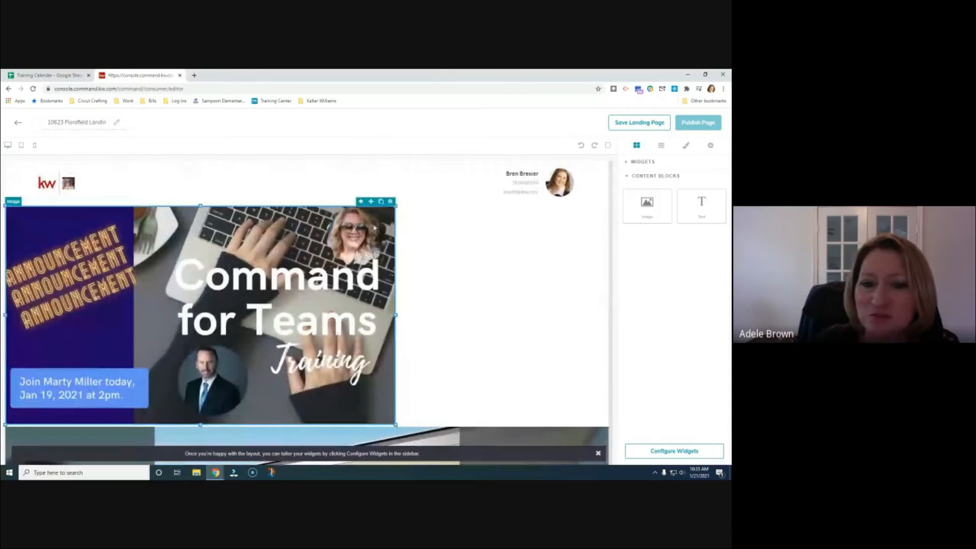
pyautogui.moveTo(380, 208); pyautogui.dragTo(343, 270)
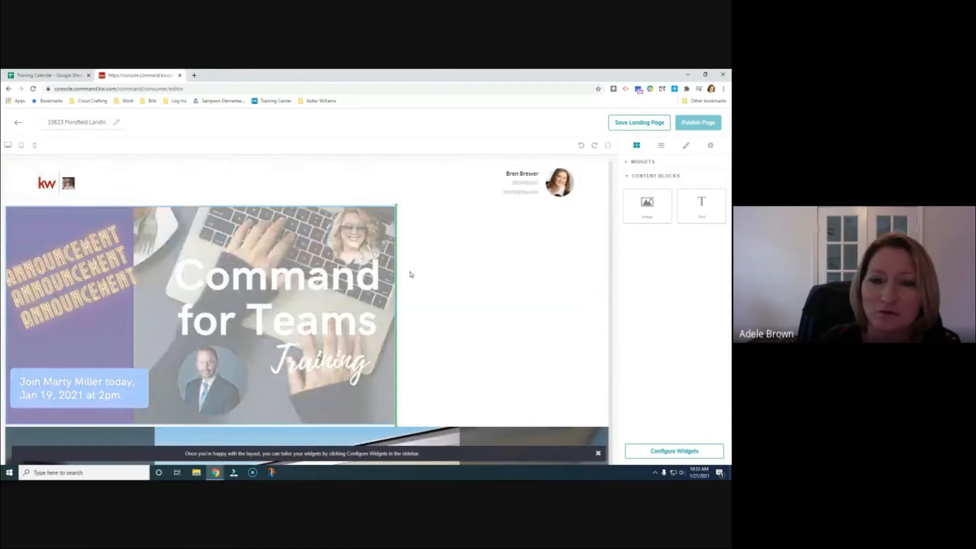
pyautogui.moveTo(411, 274); pyautogui.dragTo(410, 272)
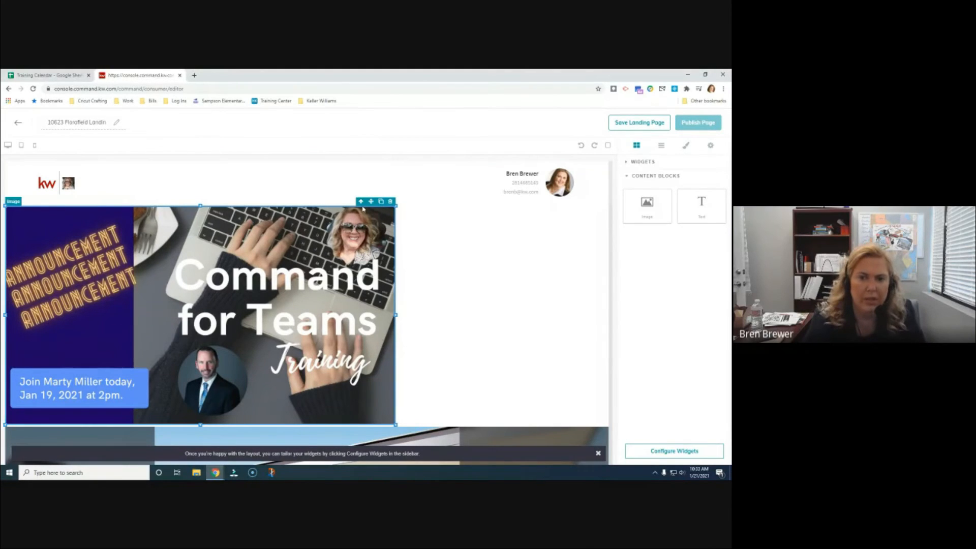
pyautogui.moveTo(373, 205); pyautogui.dragTo(526, 252)
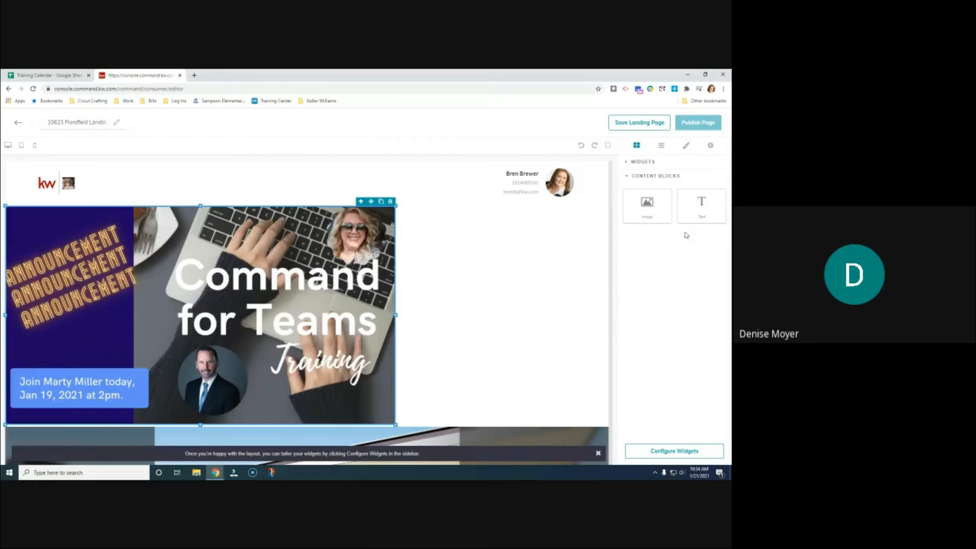
pyautogui.click(626, 178)
# Select the 'Command for Teams Training' image and delete it with its trash icon
pyautogui.click(628, 161)
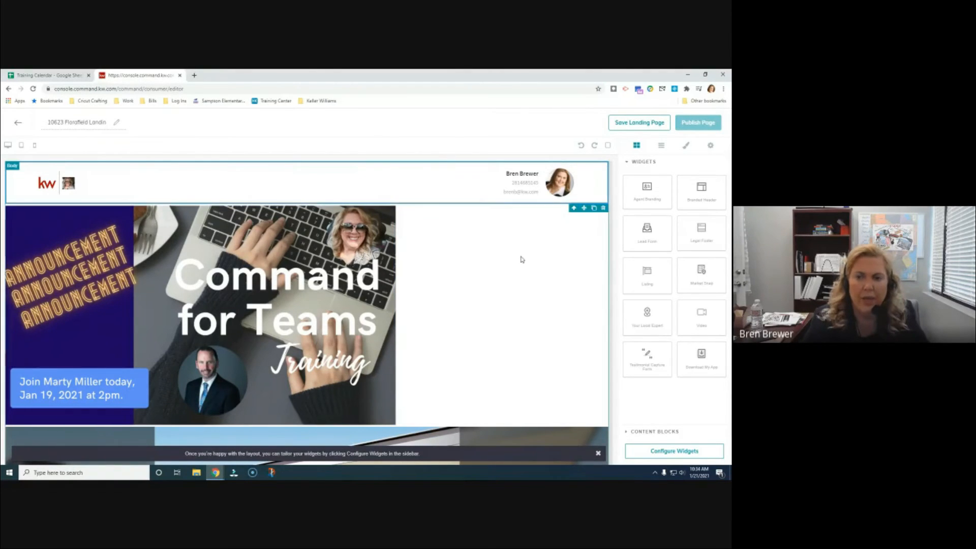
pyautogui.click(341, 234)
pyautogui.click(490, 274)
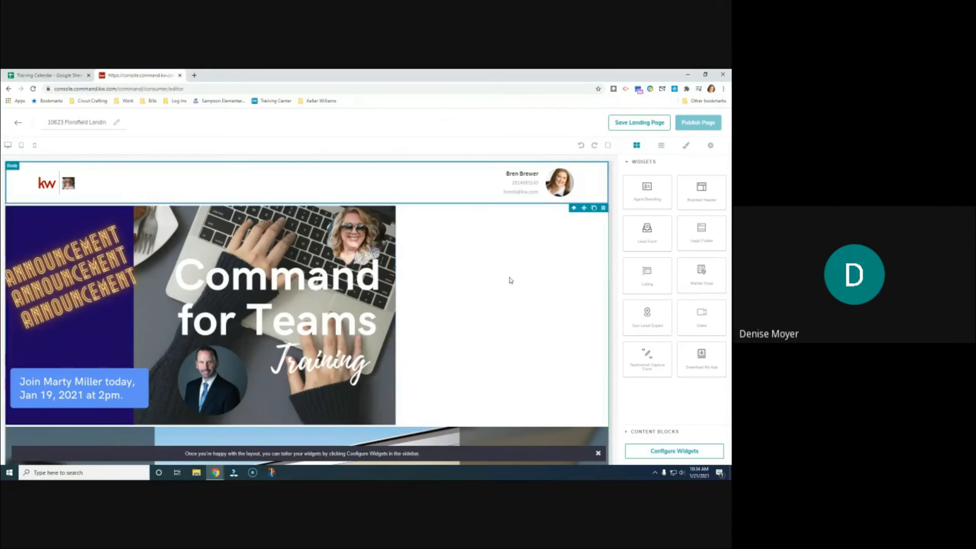
pyautogui.scroll(-3, 508, 278)
pyautogui.scroll(3, 508, 278)
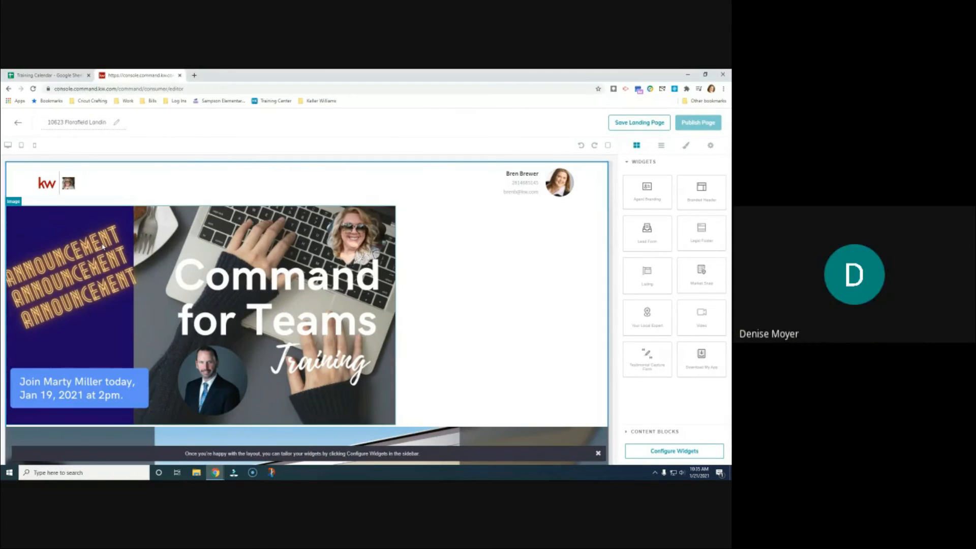
pyautogui.click(153, 234)
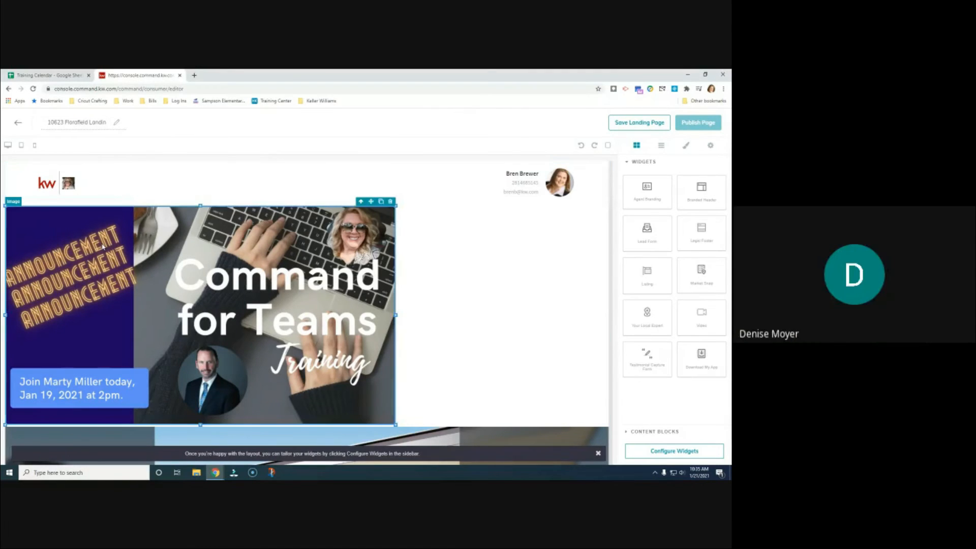
pyautogui.click(391, 201)
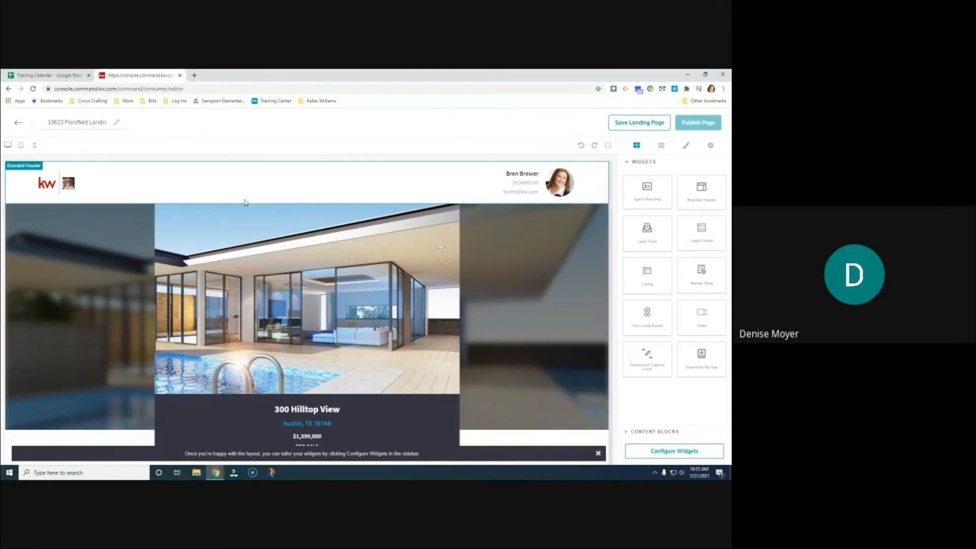
# Scroll through the whole listing landing page to review its sections
pyautogui.scroll(-5, 273, 298)
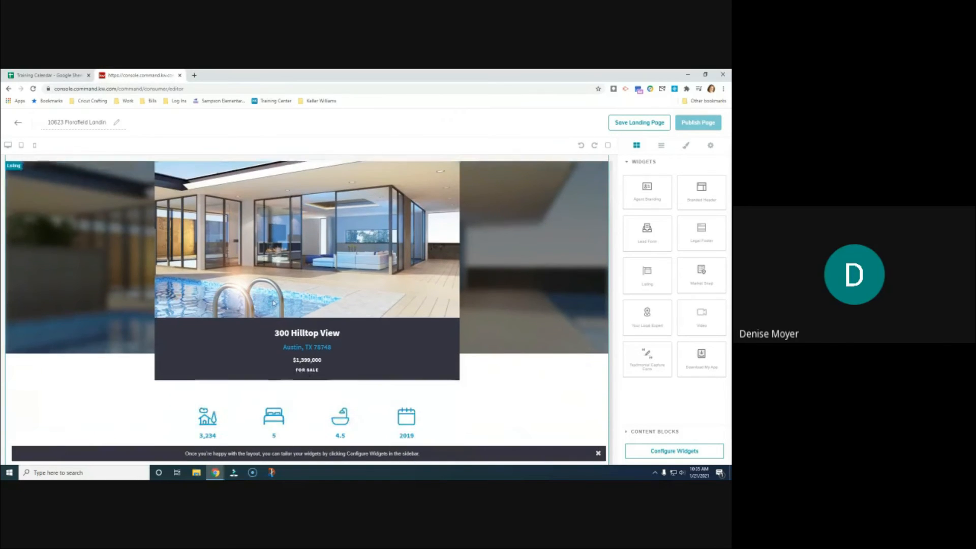
pyautogui.scroll(-10, 274, 301)
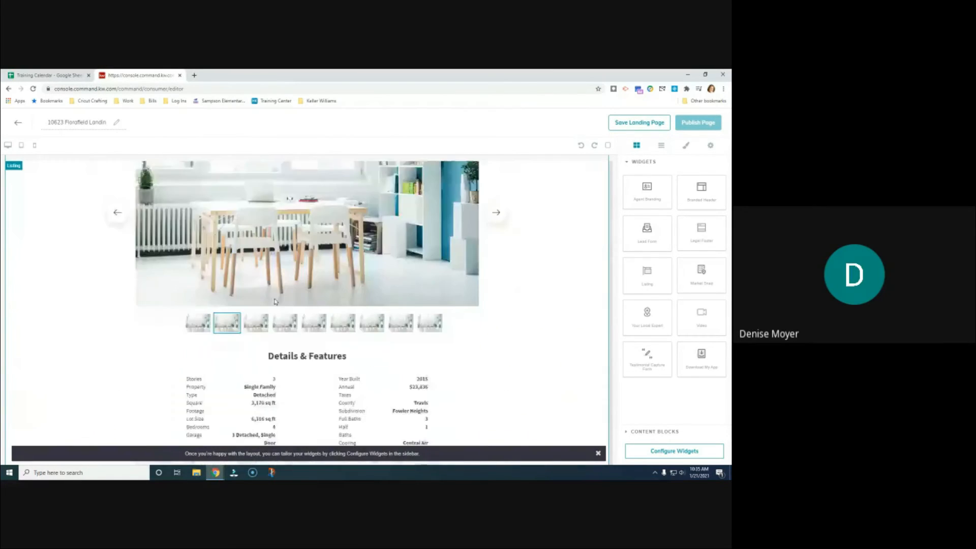
pyautogui.scroll(-10, 275, 301)
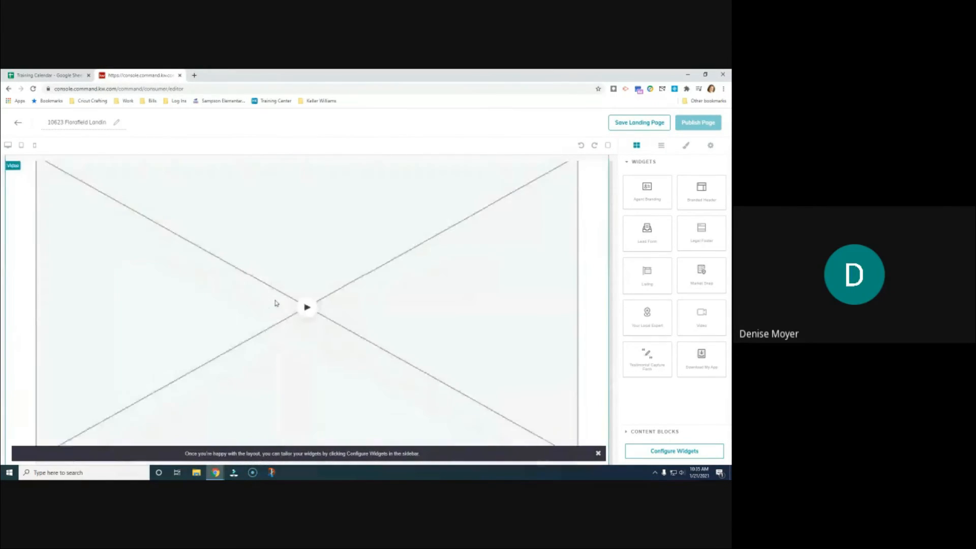
pyautogui.scroll(-5, 277, 302)
pyautogui.scroll(7, 300, 347)
pyautogui.scroll(10, 300, 347)
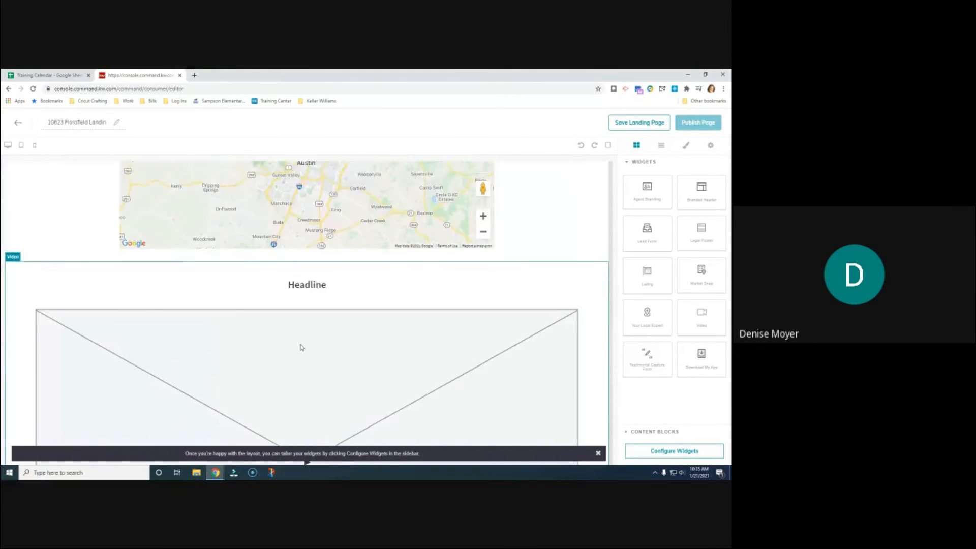
pyautogui.scroll(10, 301, 348)
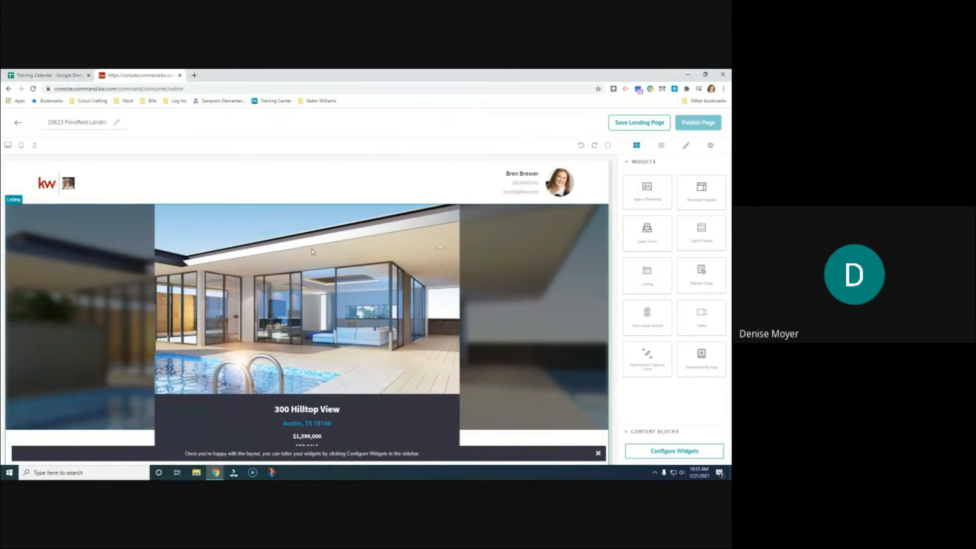
pyautogui.scroll(-15, 311, 249)
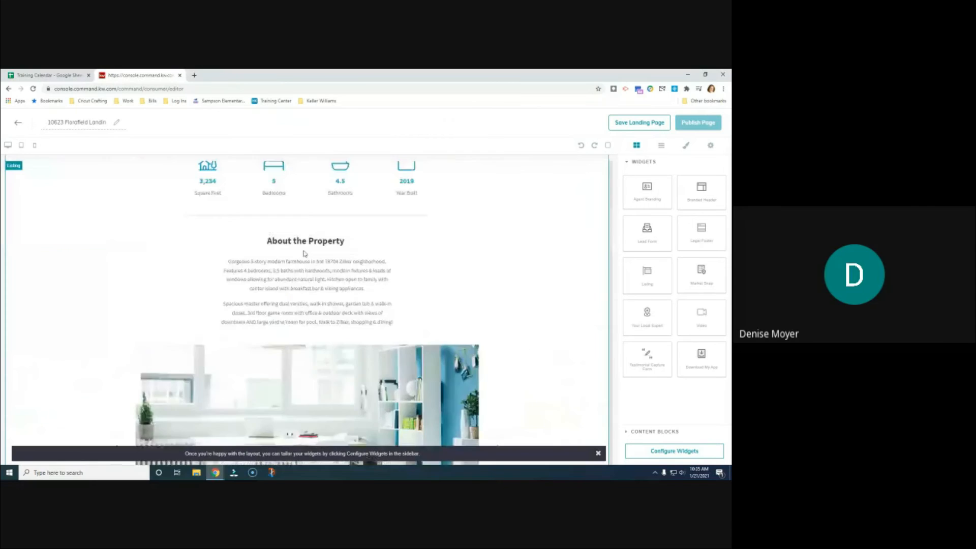
pyautogui.scroll(15, 301, 266)
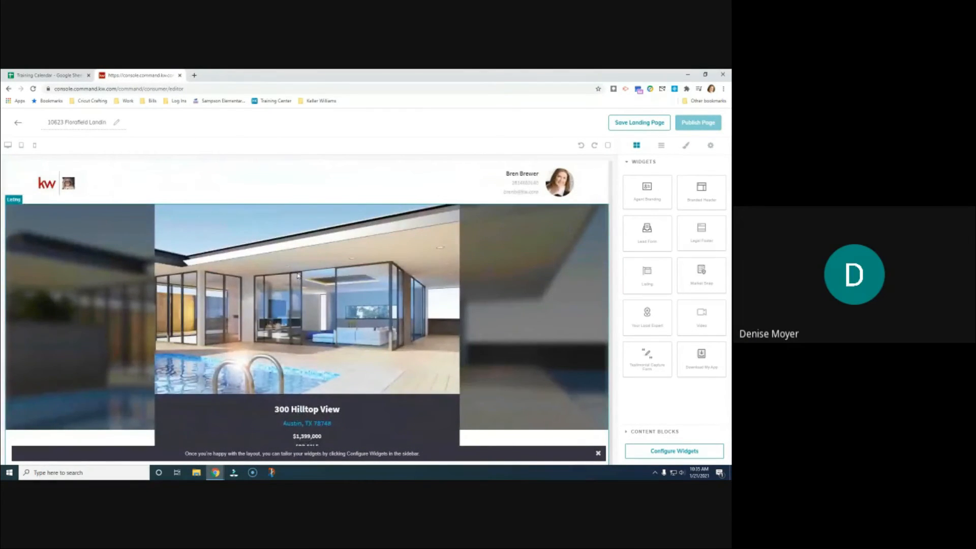
pyautogui.scroll(-10, 298, 275)
pyautogui.scroll(10, 304, 267)
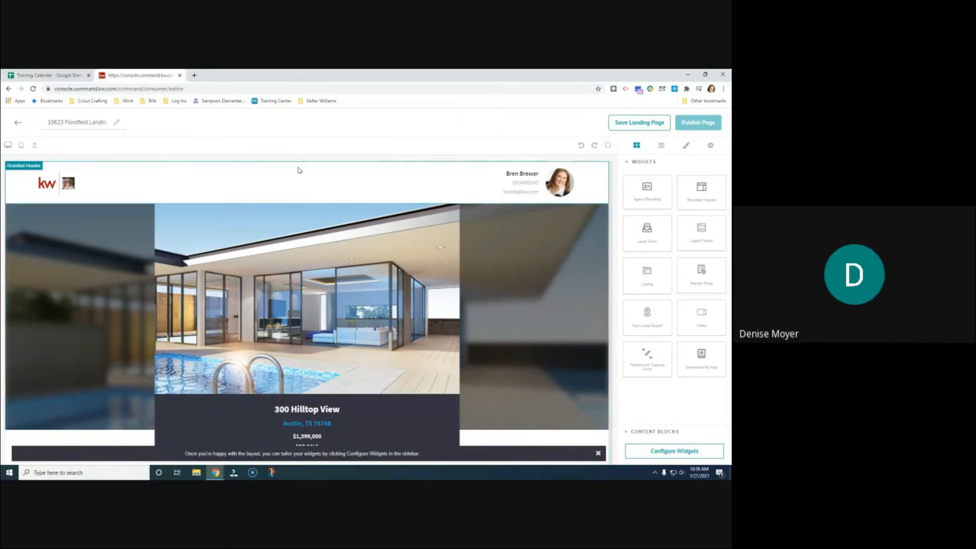
pyautogui.scroll(-3, 350, 295)
pyautogui.scroll(3, 358, 315)
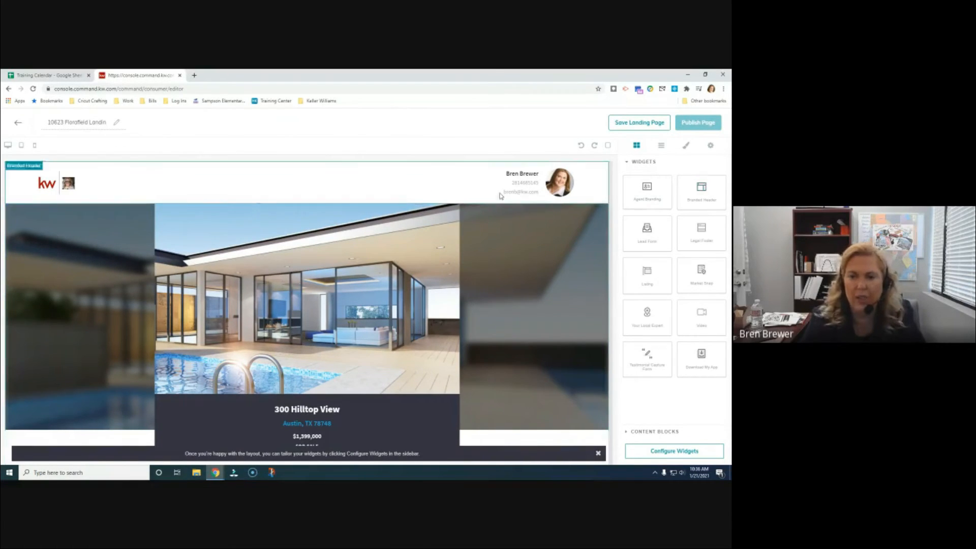
pyautogui.scroll(-1, 510, 211)
pyautogui.scroll(1, 531, 207)
pyautogui.scroll(-1, 476, 277)
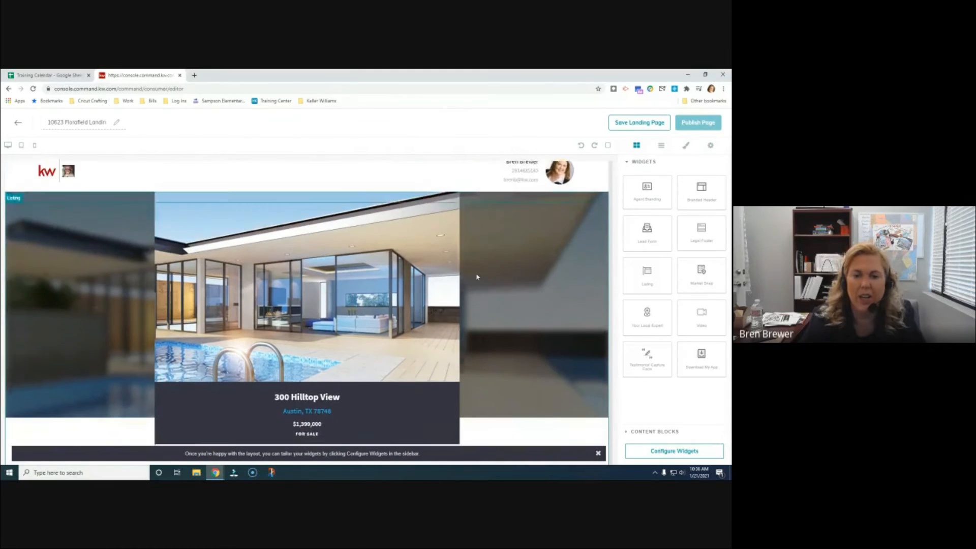
pyautogui.scroll(-8, 477, 277)
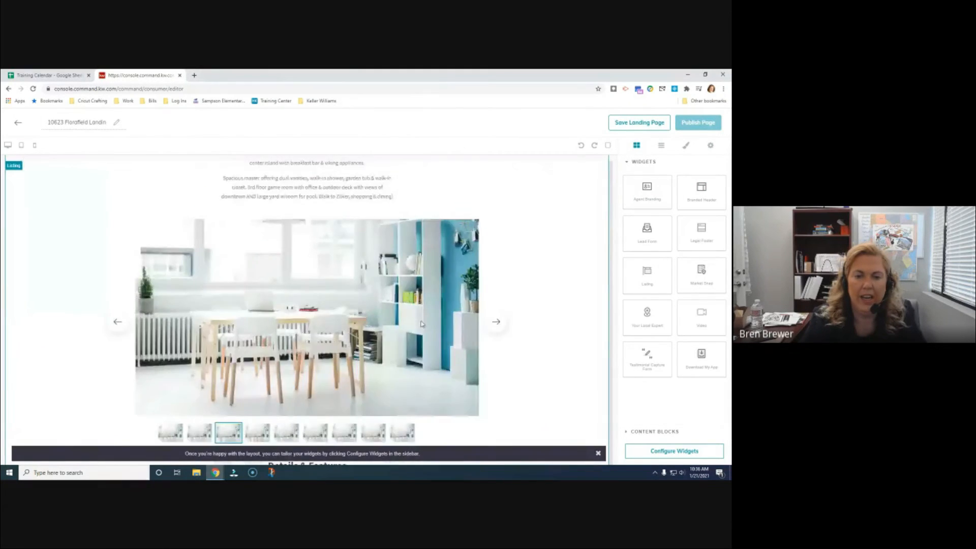
pyautogui.scroll(-10, 421, 324)
pyautogui.scroll(-5, 345, 304)
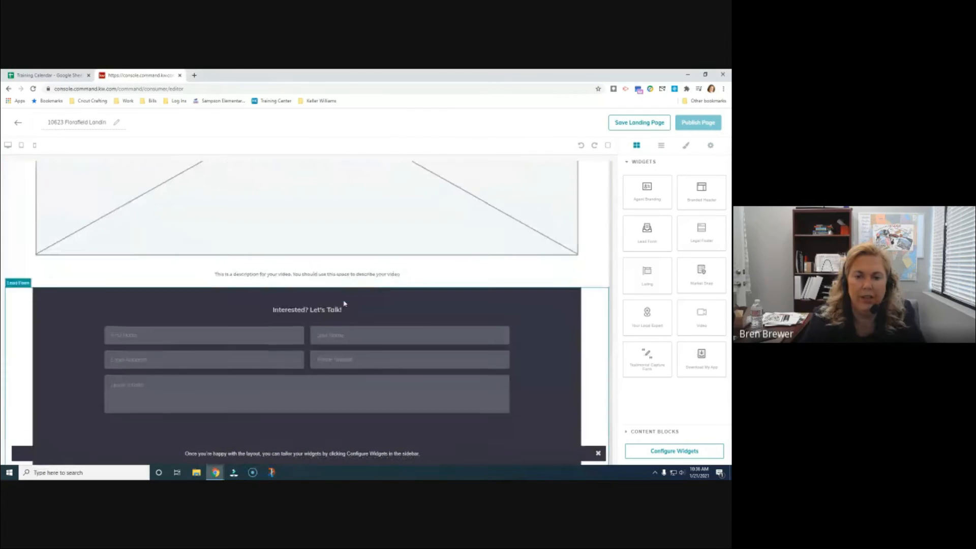
pyautogui.scroll(-3, 345, 303)
pyautogui.scroll(2, 191, 288)
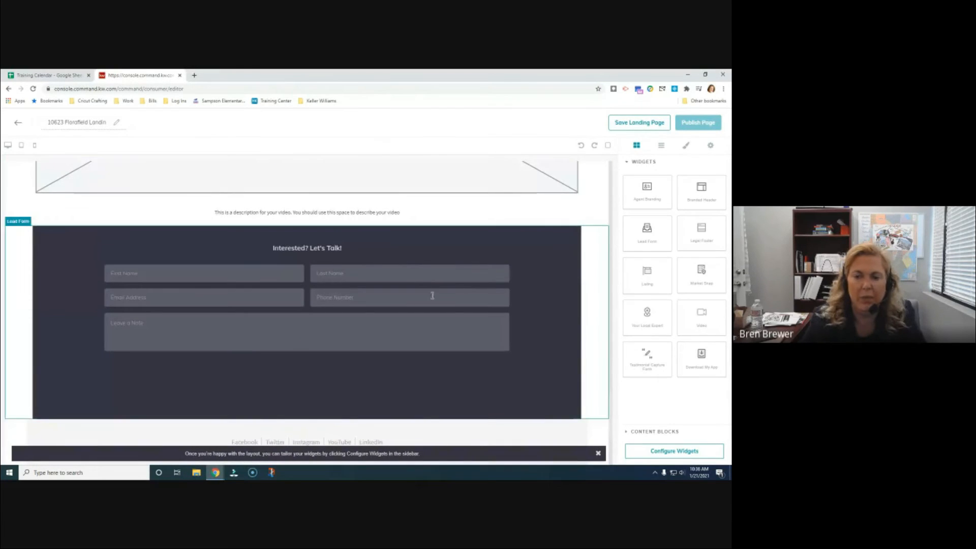
pyautogui.scroll(-3, 433, 296)
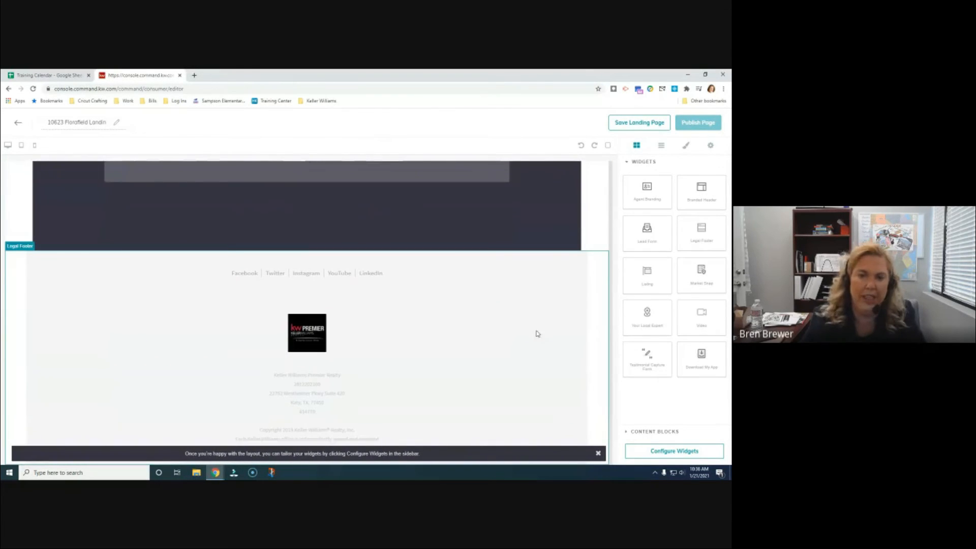
pyautogui.scroll(15, 538, 334)
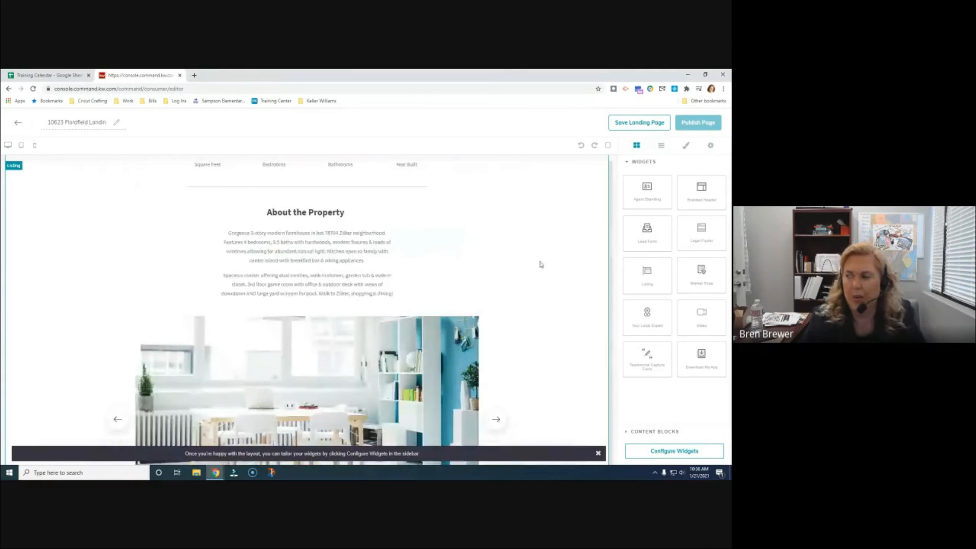
# Drop a Text block onto the page and collapse the Content Blocks list
pyautogui.click(629, 433)
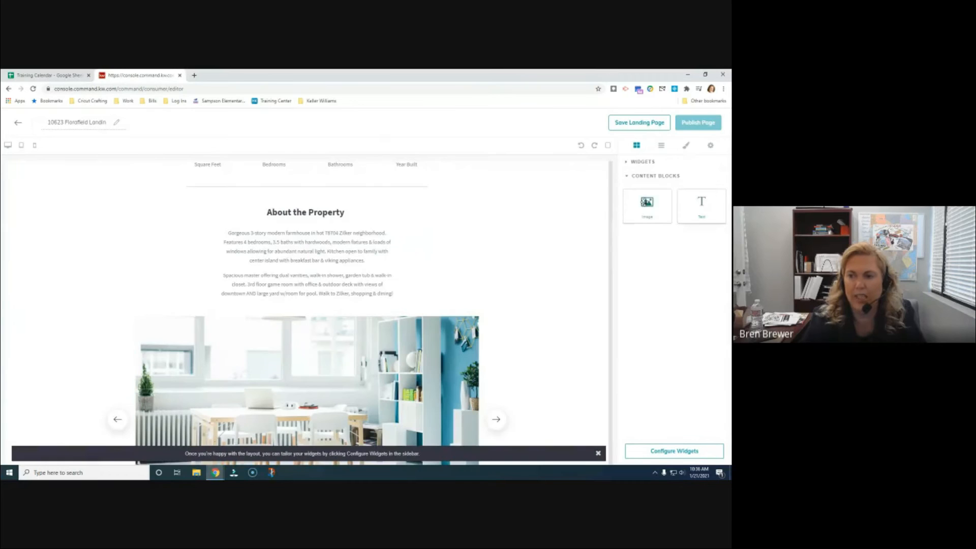
pyautogui.moveTo(693, 209); pyautogui.dragTo(493, 227)
pyautogui.click(627, 176)
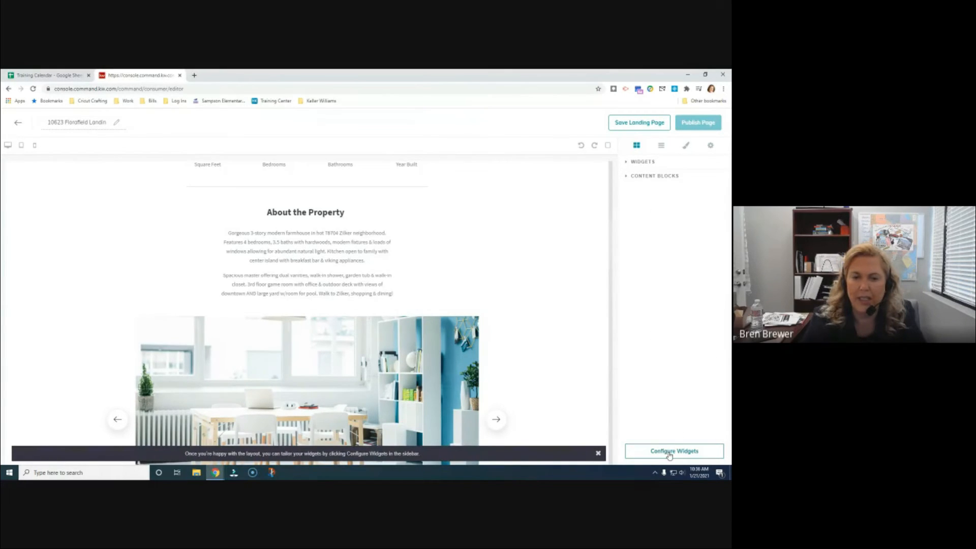
pyautogui.click(669, 454)
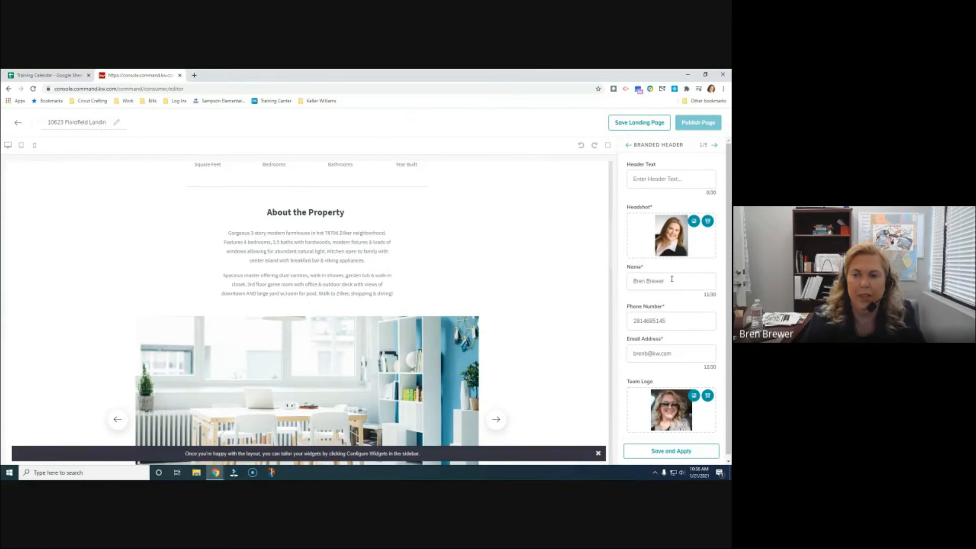
# Edit the header text, then cancel choosing a new headshot image
pyautogui.scroll(10, 439, 270)
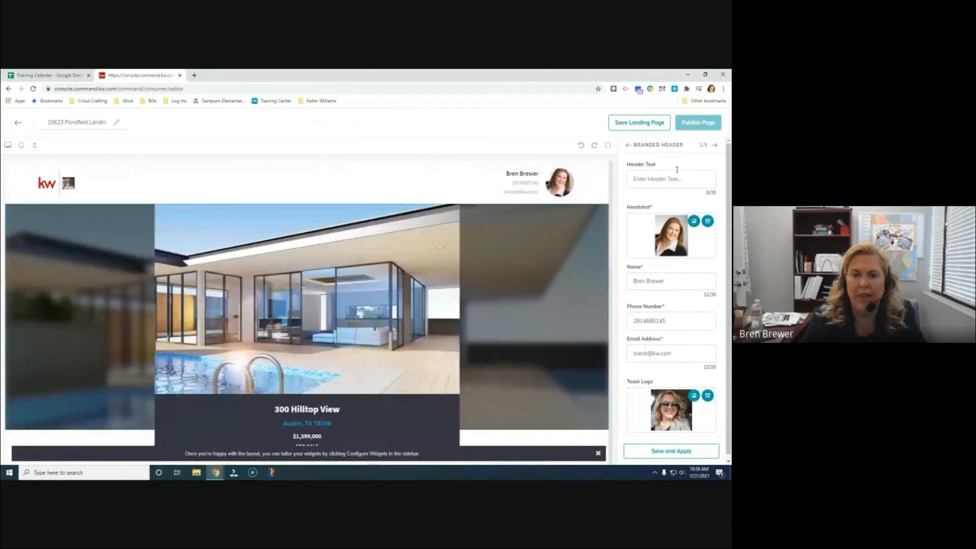
pyautogui.click(687, 177)
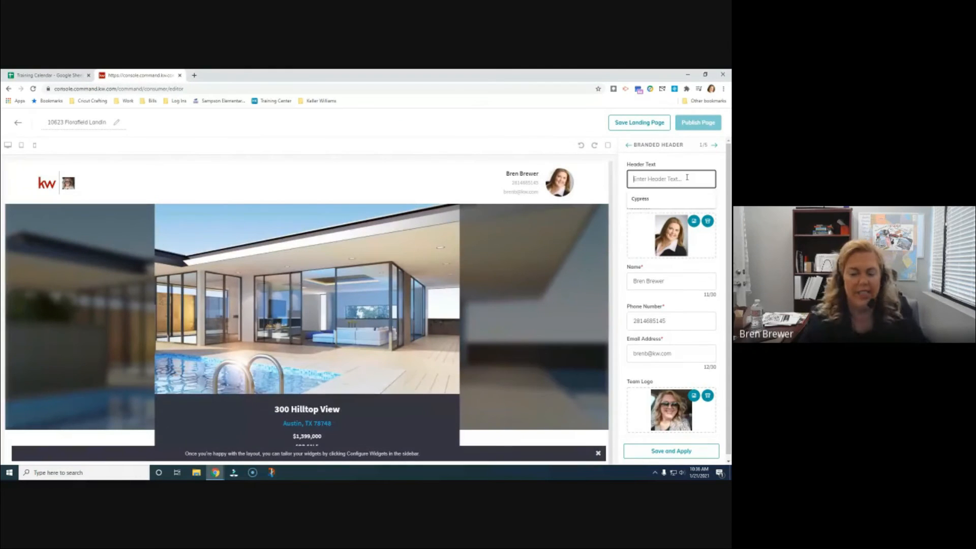
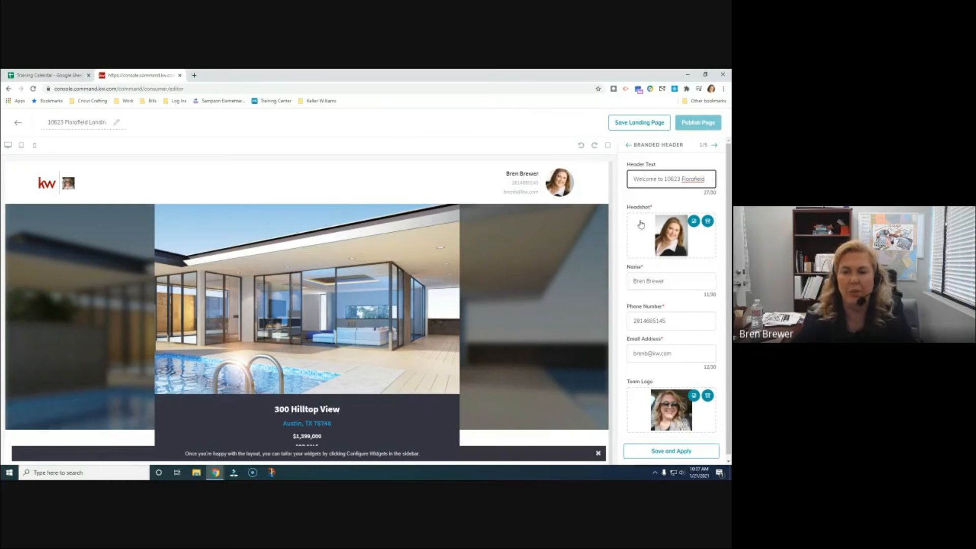
pyautogui.click(697, 224)
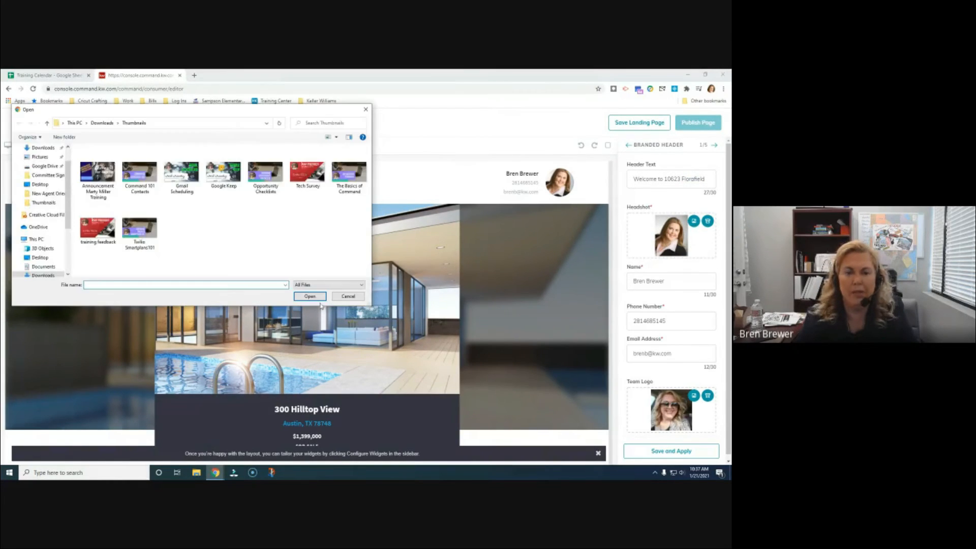
pyautogui.click(349, 296)
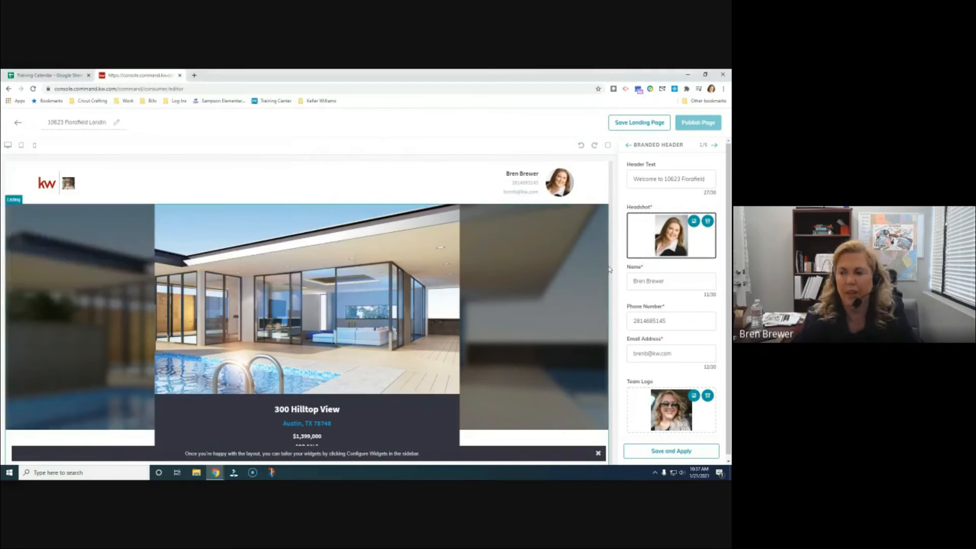
# Reformat the agent's phone number with hyphens
pyautogui.click(666, 281)
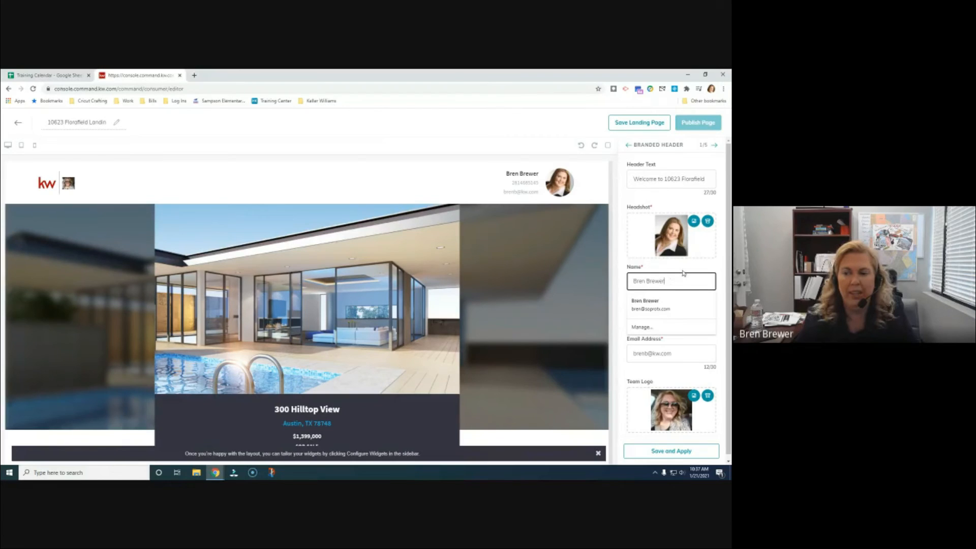
pyautogui.click(682, 271)
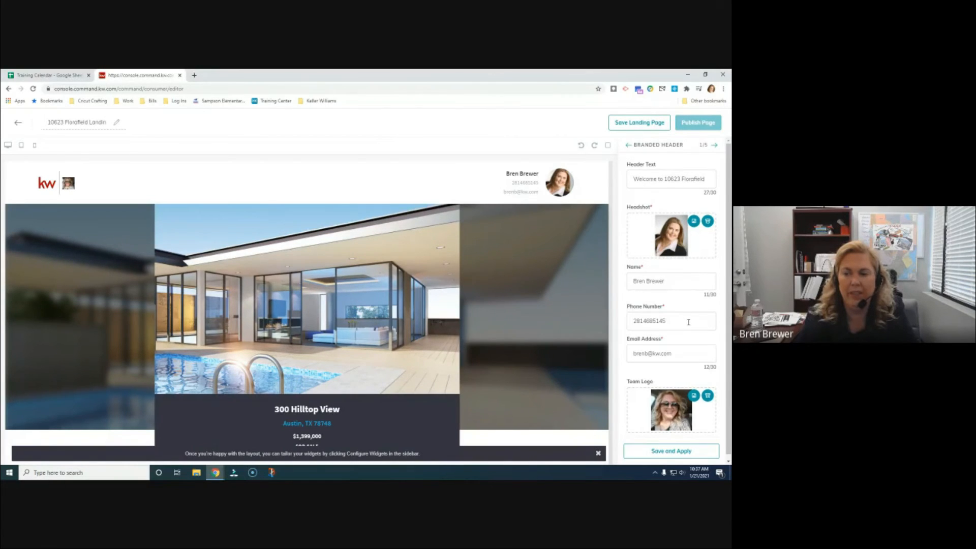
pyautogui.click(689, 322)
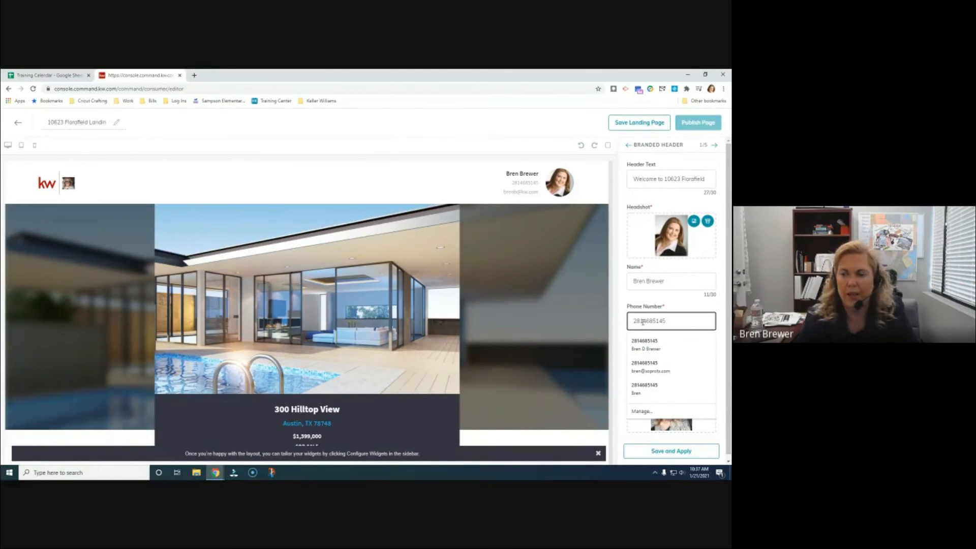
pyautogui.write('-')
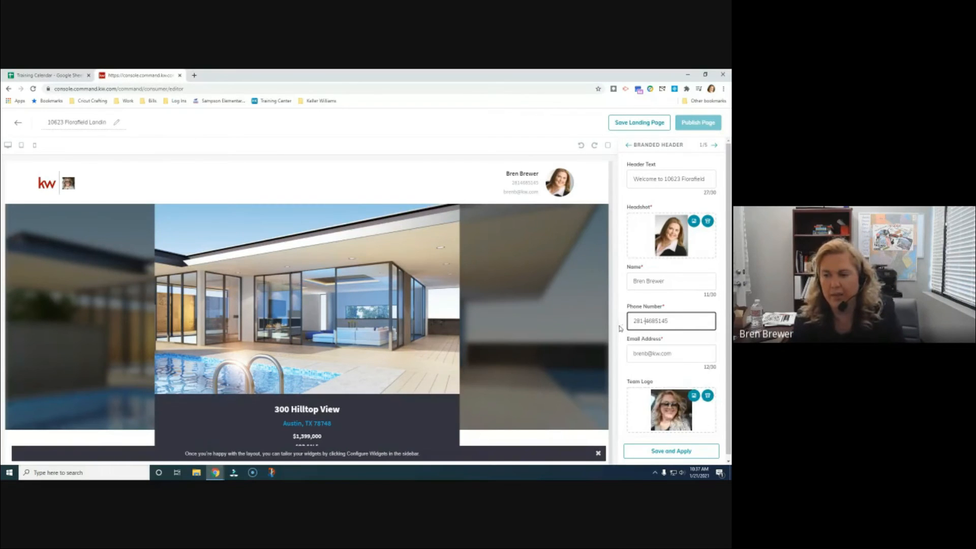
pyautogui.click(656, 320)
pyautogui.write('-')
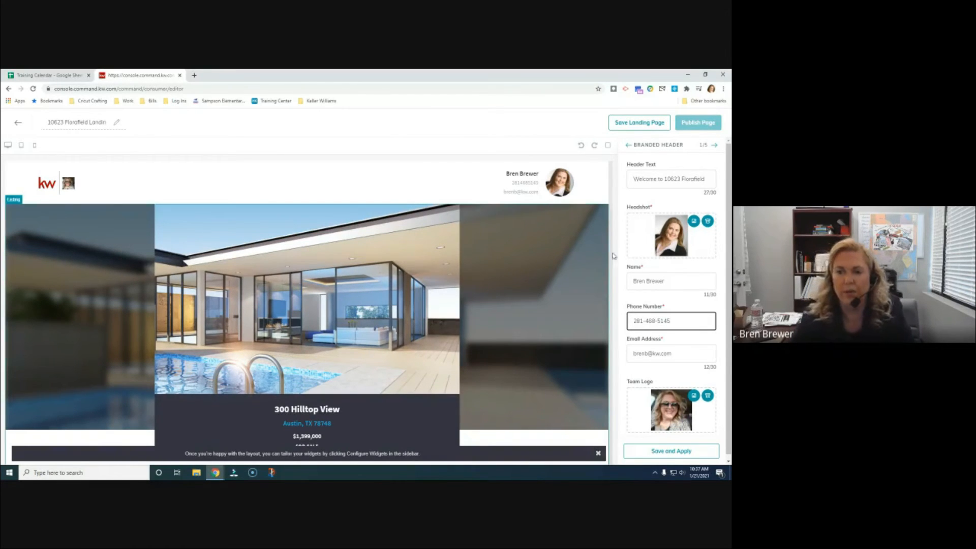
# Leave the team logo unchanged and save and apply the Branded Header settings
pyautogui.scroll(-1, 692, 346)
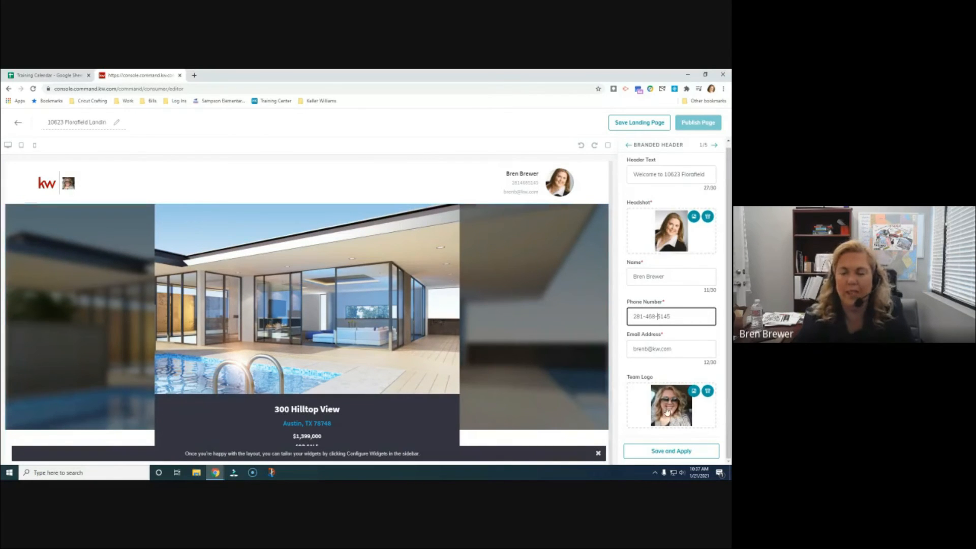
pyautogui.click(694, 391)
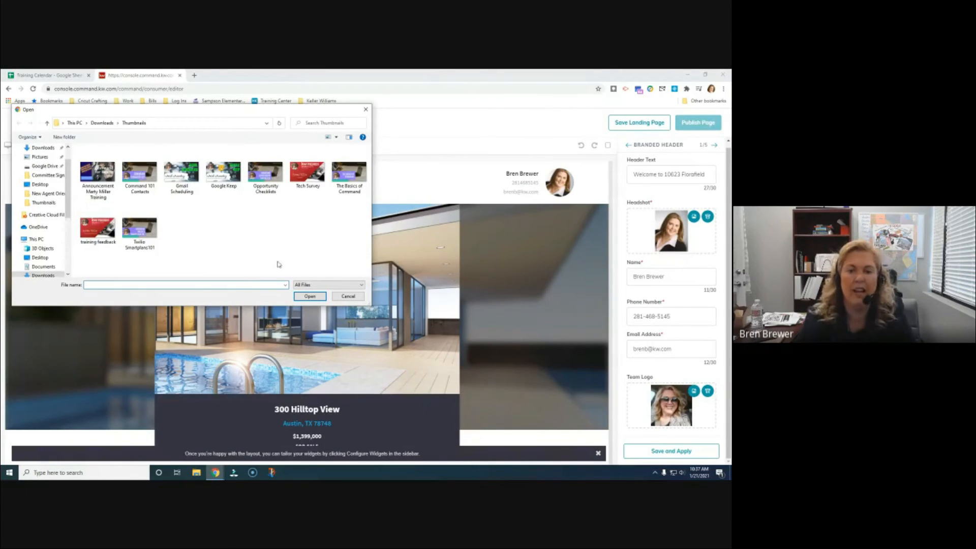
pyautogui.click(186, 175)
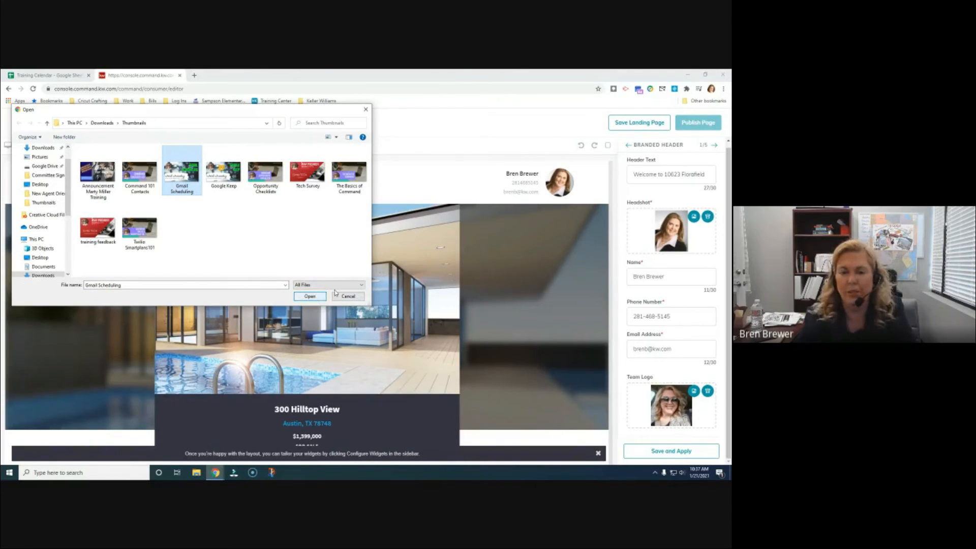
pyautogui.click(349, 297)
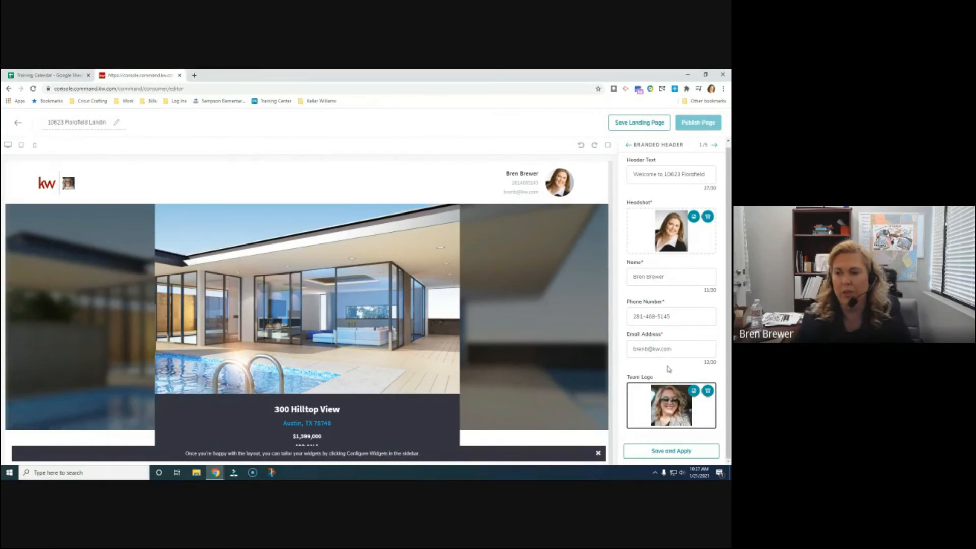
pyautogui.scroll(1, 669, 366)
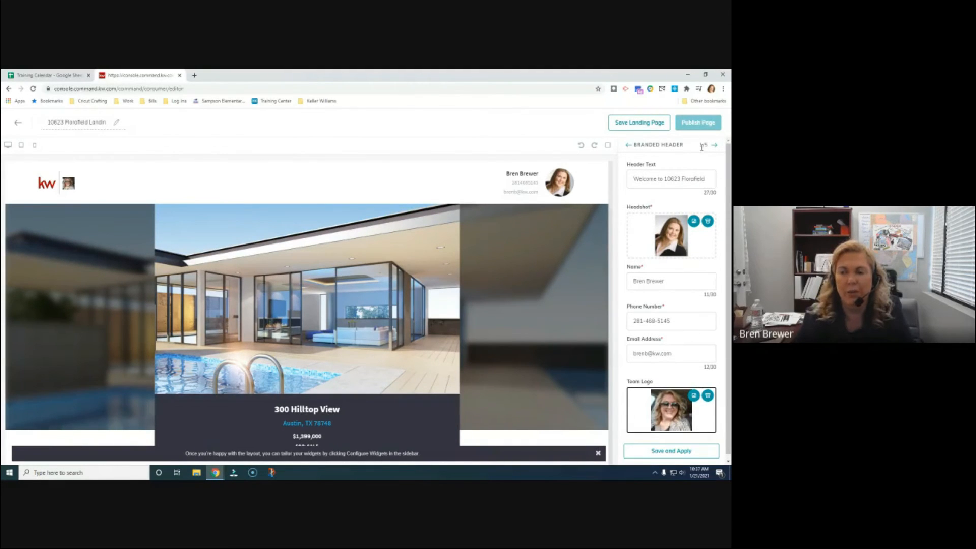
pyautogui.scroll(-1, 677, 434)
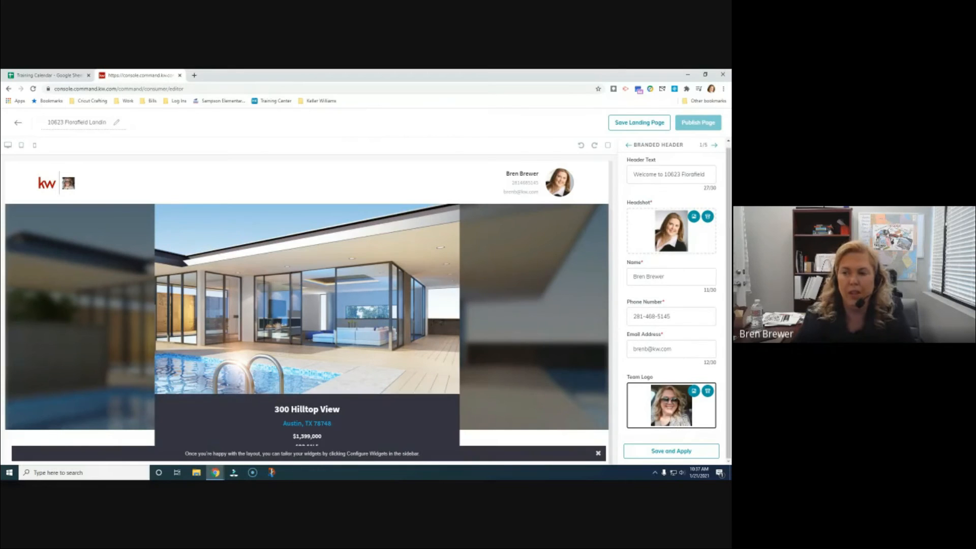
pyautogui.click(674, 458)
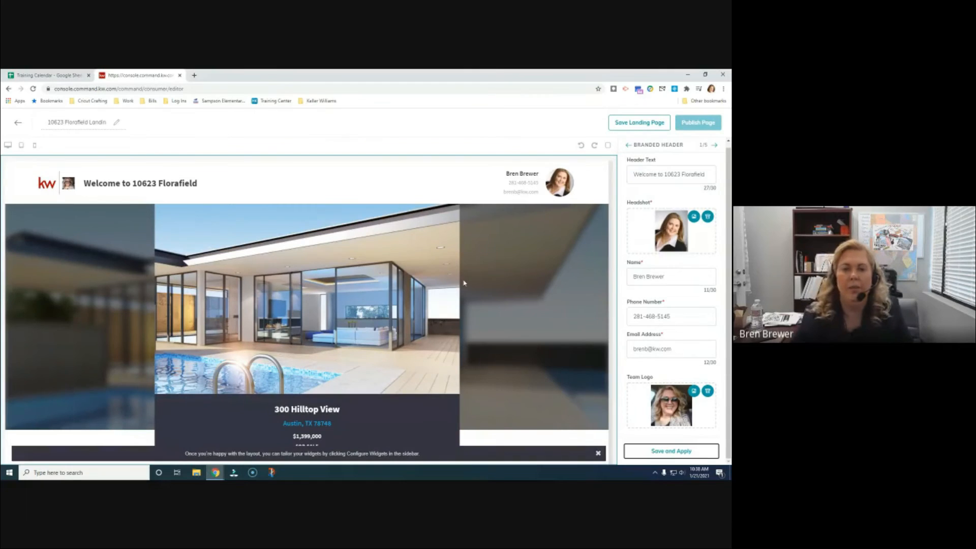
pyautogui.click(715, 148)
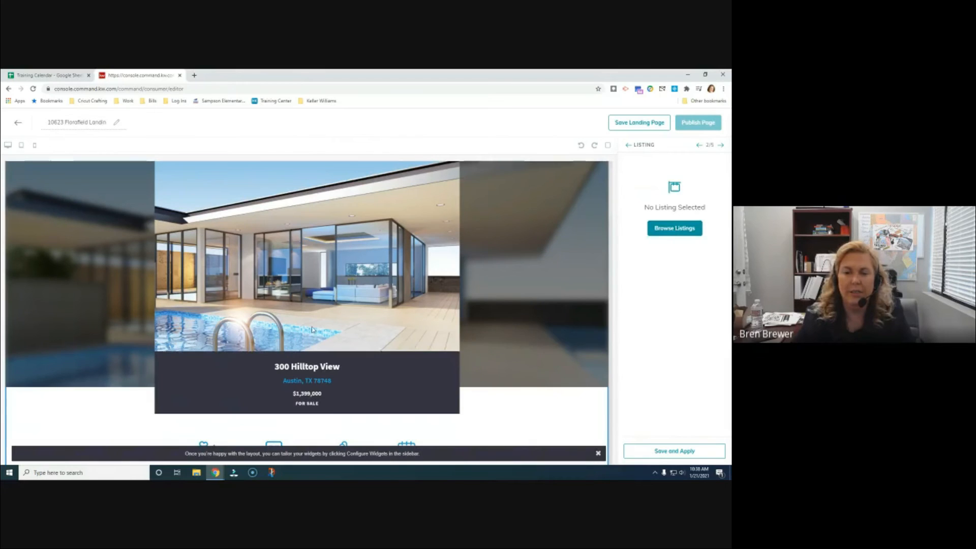
pyautogui.click(686, 230)
pyautogui.click(355, 145)
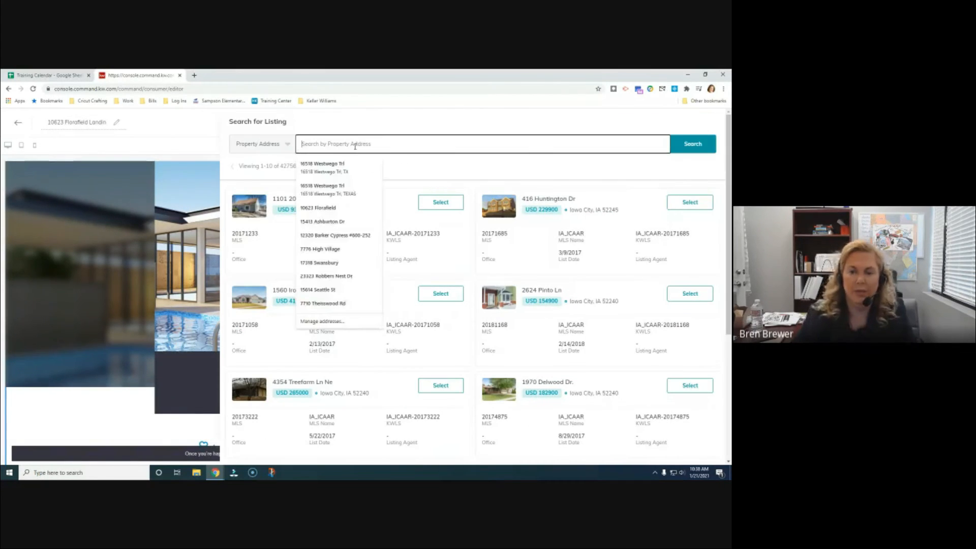
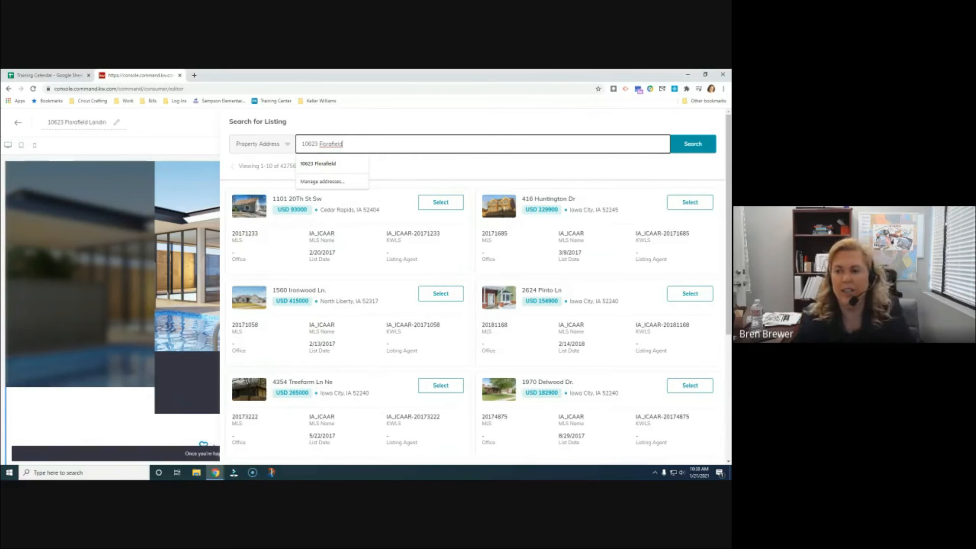
pyautogui.click(697, 146)
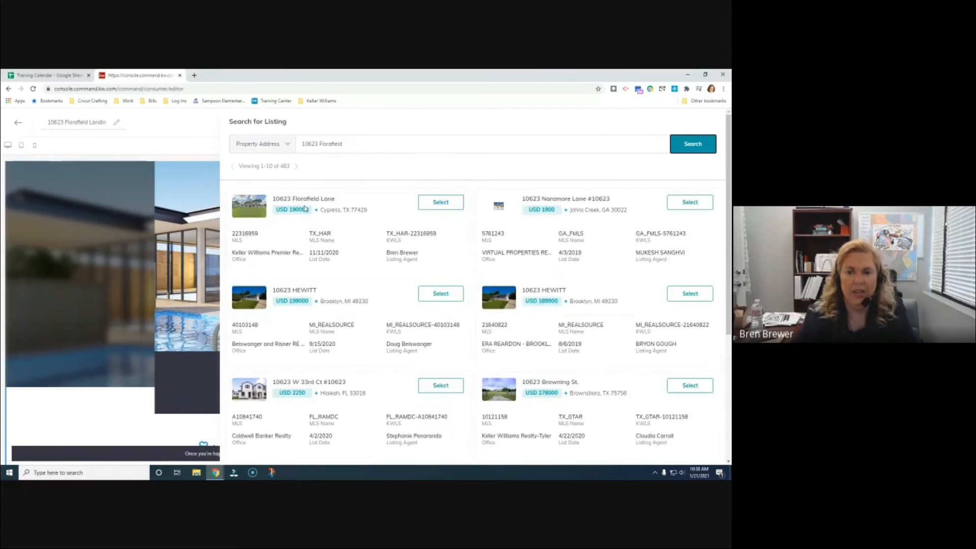
pyautogui.click(446, 205)
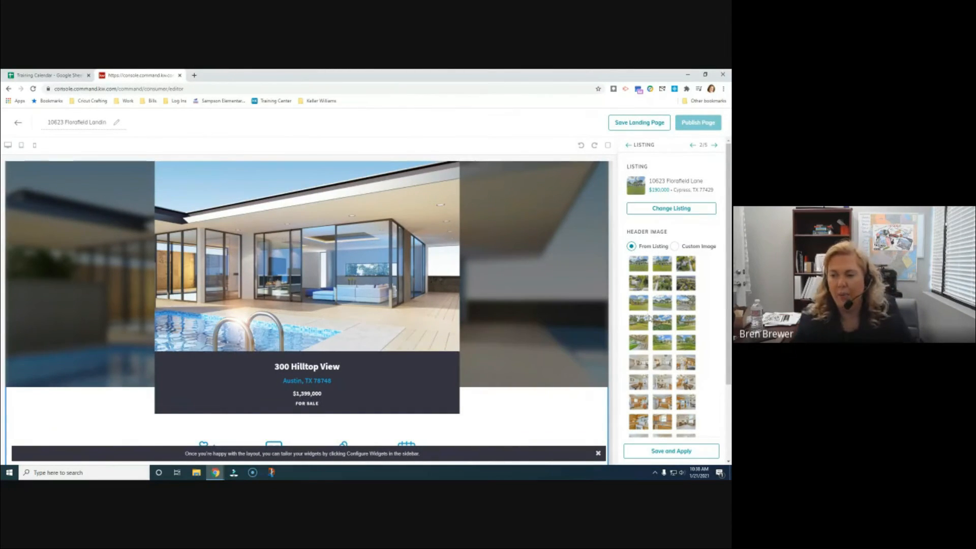
# After trying and cancelling a custom upload, make the listing's first photo the header image and save
pyautogui.scroll(-3, 649, 313)
pyautogui.scroll(3, 649, 305)
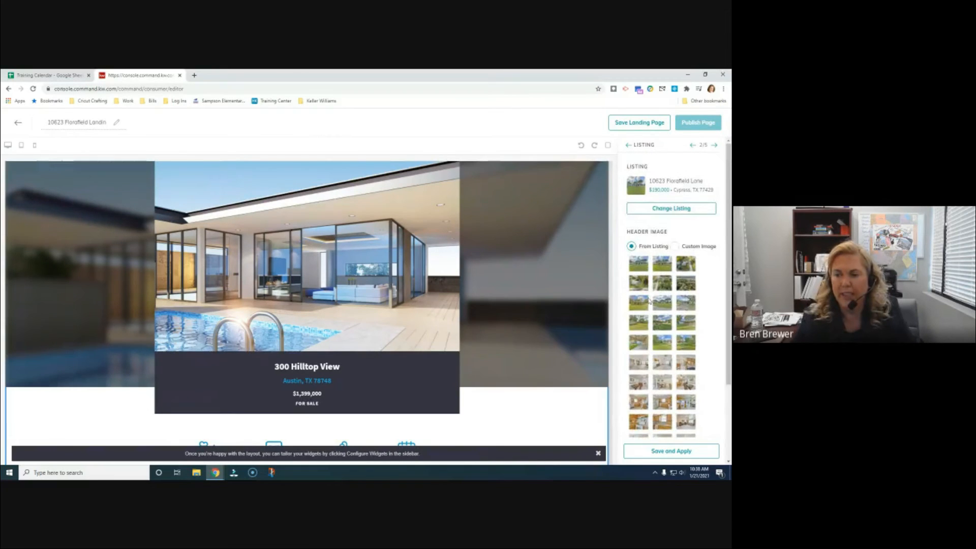
pyautogui.click(640, 266)
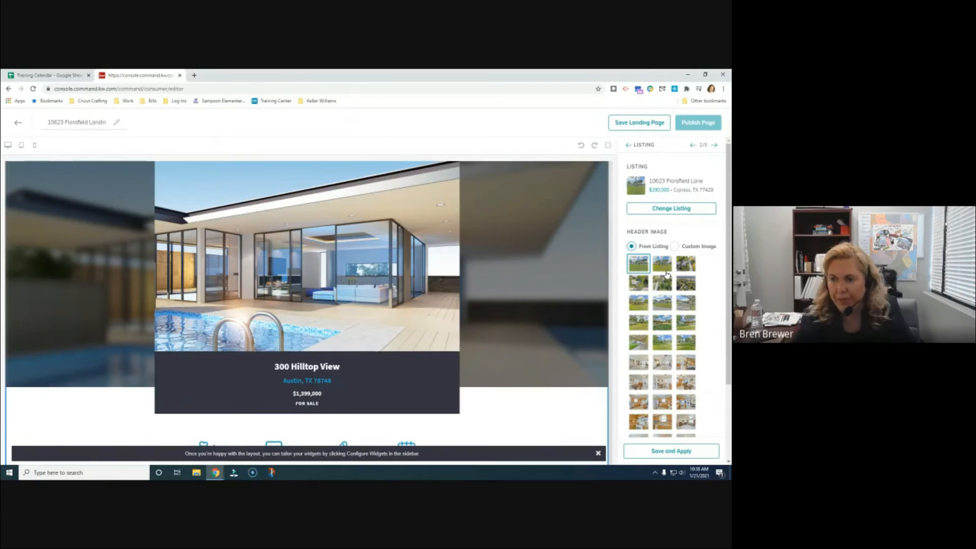
pyautogui.click(675, 246)
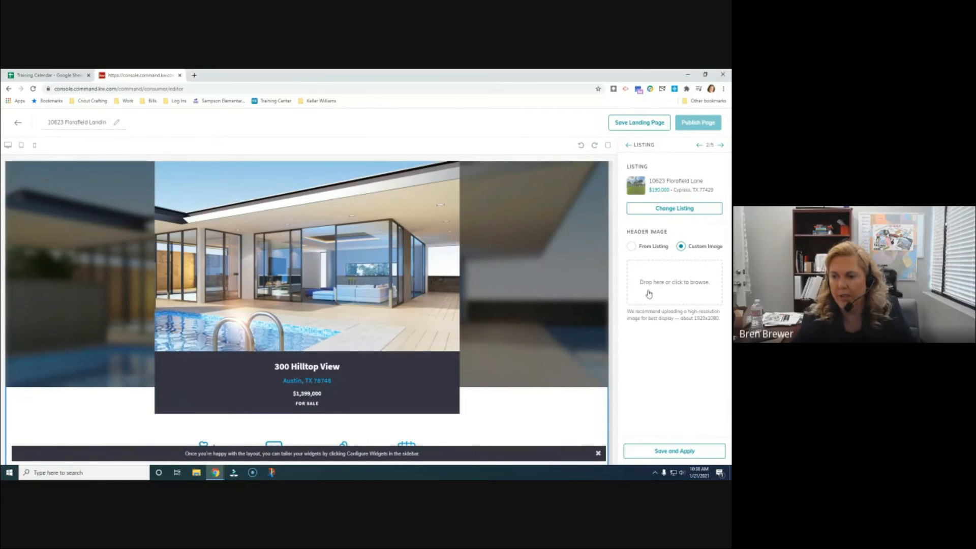
pyautogui.click(690, 288)
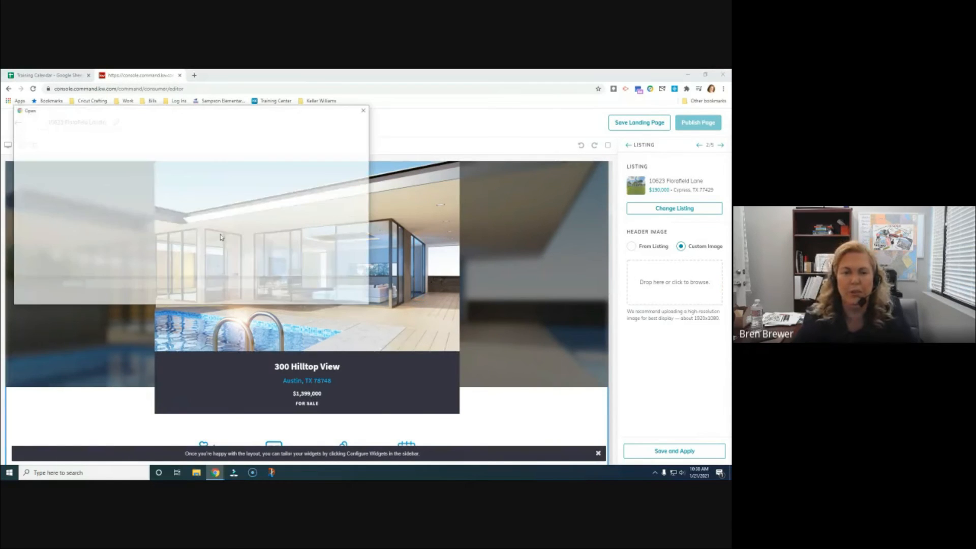
pyautogui.click(340, 297)
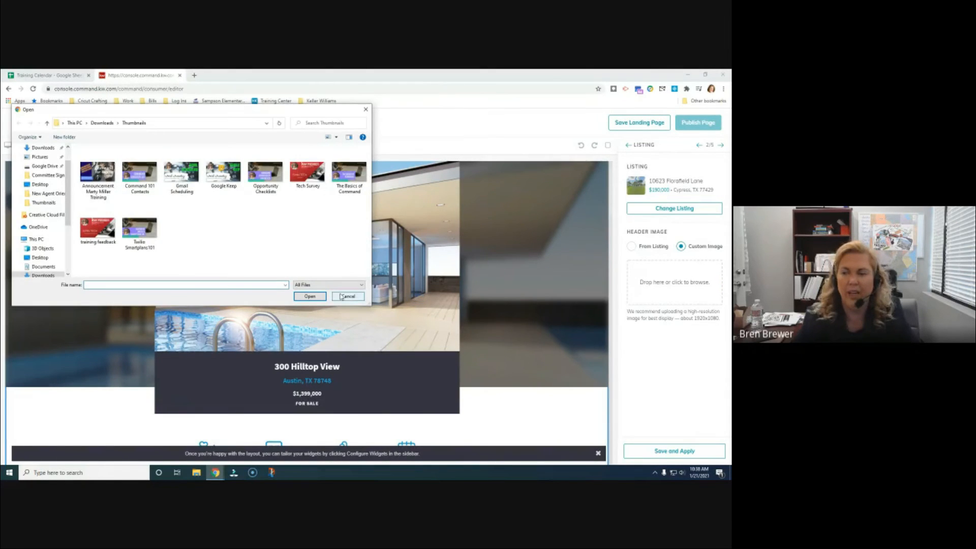
pyautogui.click(632, 247)
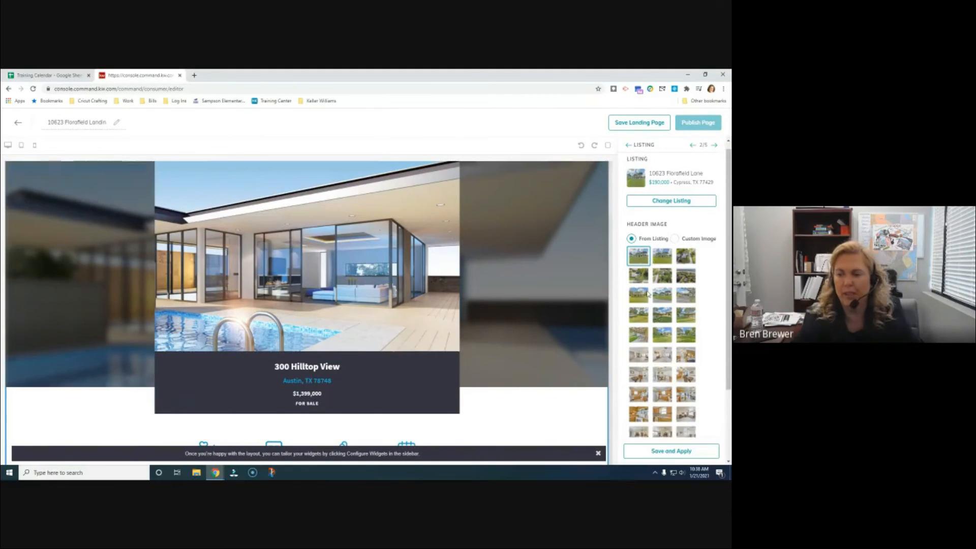
pyautogui.scroll(-2, 653, 270)
pyautogui.scroll(2, 667, 326)
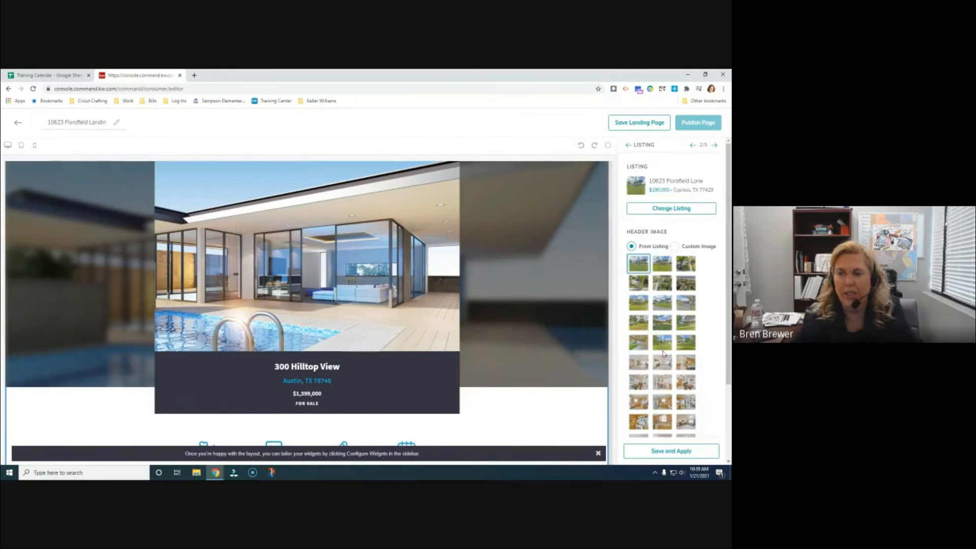
pyautogui.scroll(-3, 662, 355)
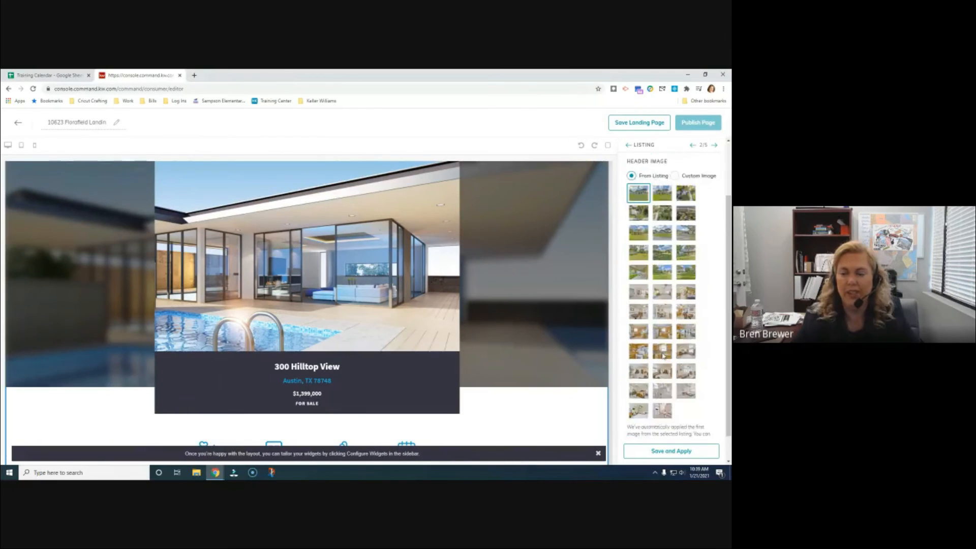
pyautogui.click(682, 452)
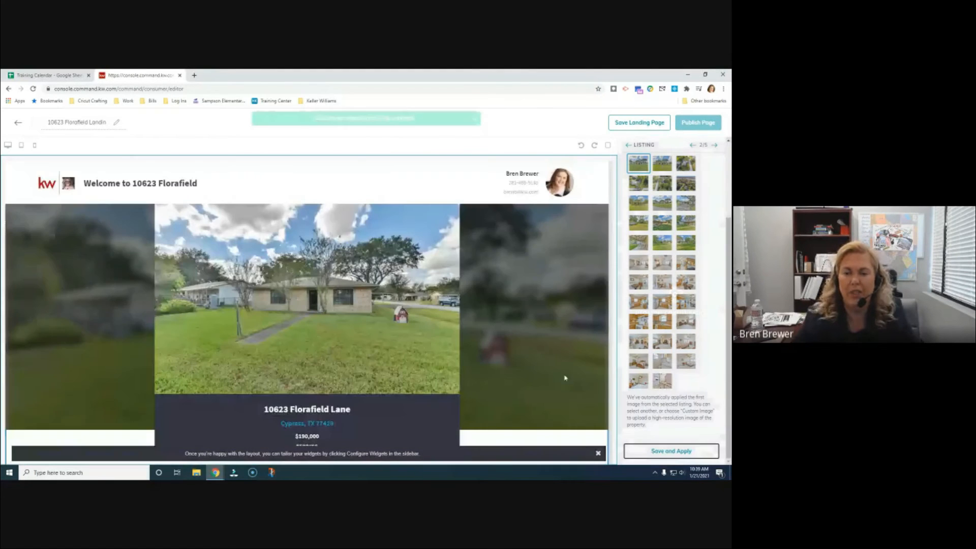
# Scroll through the Florafield Lane page preview, then advance to the VIDEO 3/5 widget settings
pyautogui.scroll(-2, 565, 379)
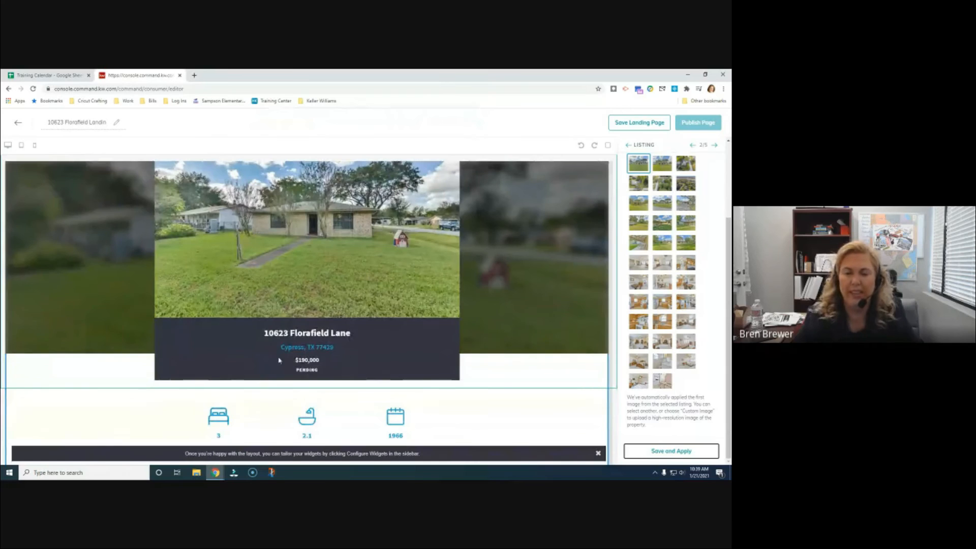
pyautogui.scroll(-3, 412, 382)
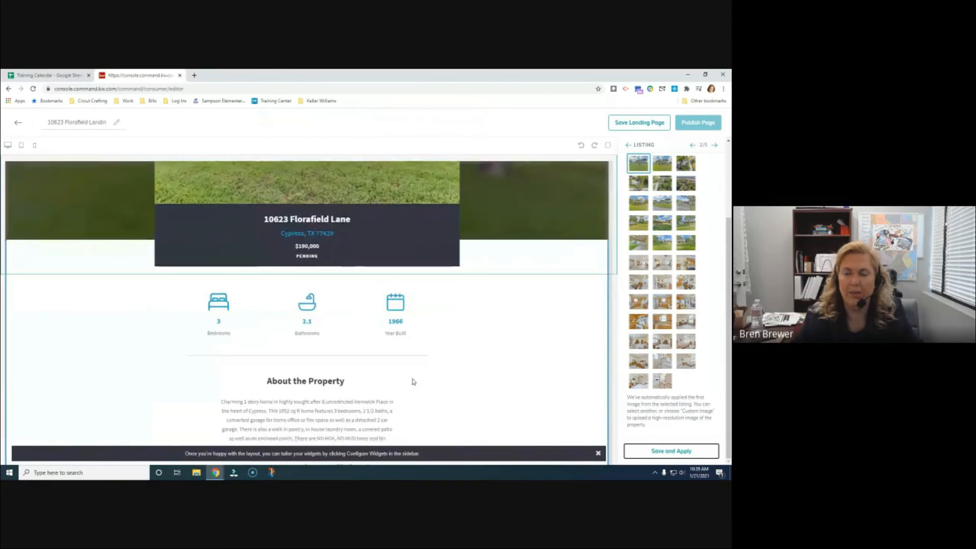
pyautogui.scroll(-2, 413, 381)
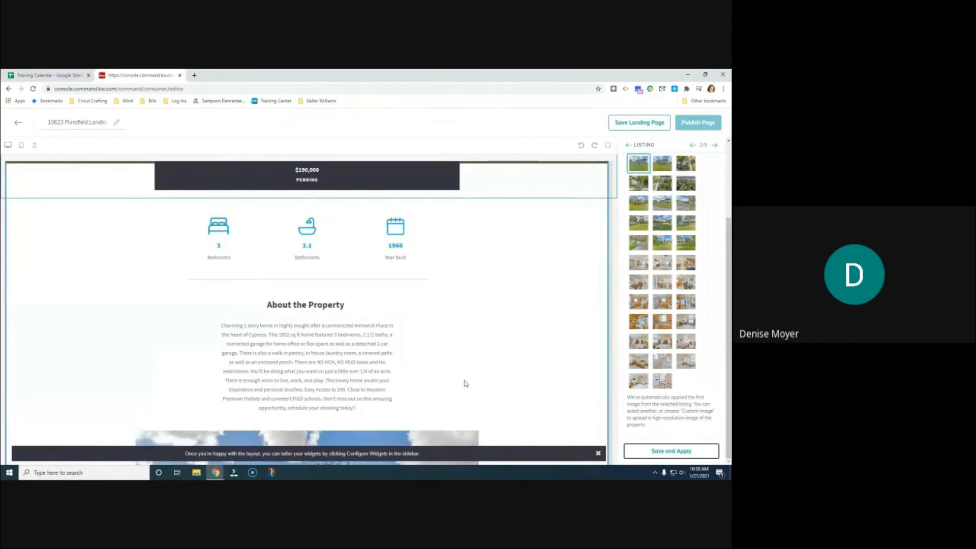
pyautogui.scroll(-3, 466, 384)
pyautogui.scroll(-1, 467, 383)
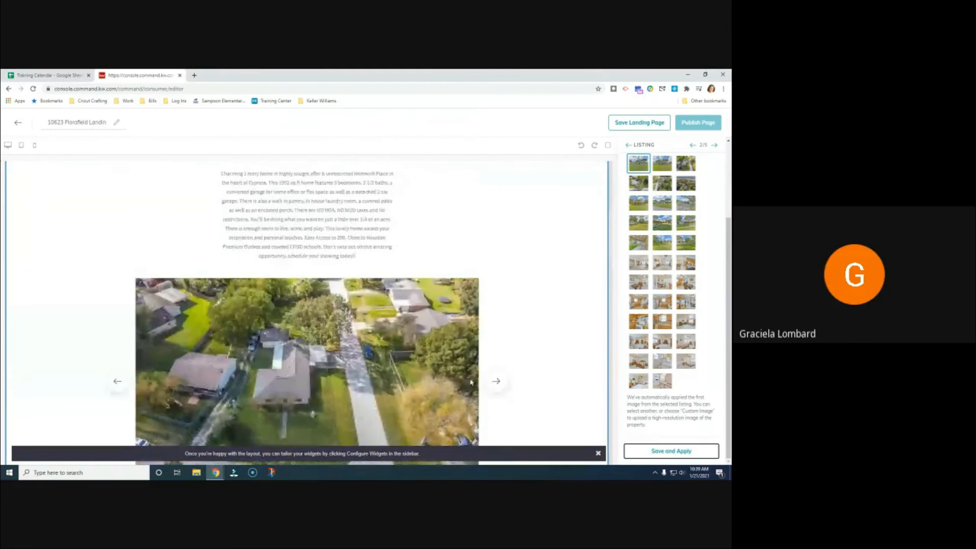
pyautogui.scroll(4, 486, 381)
pyautogui.scroll(4, 485, 381)
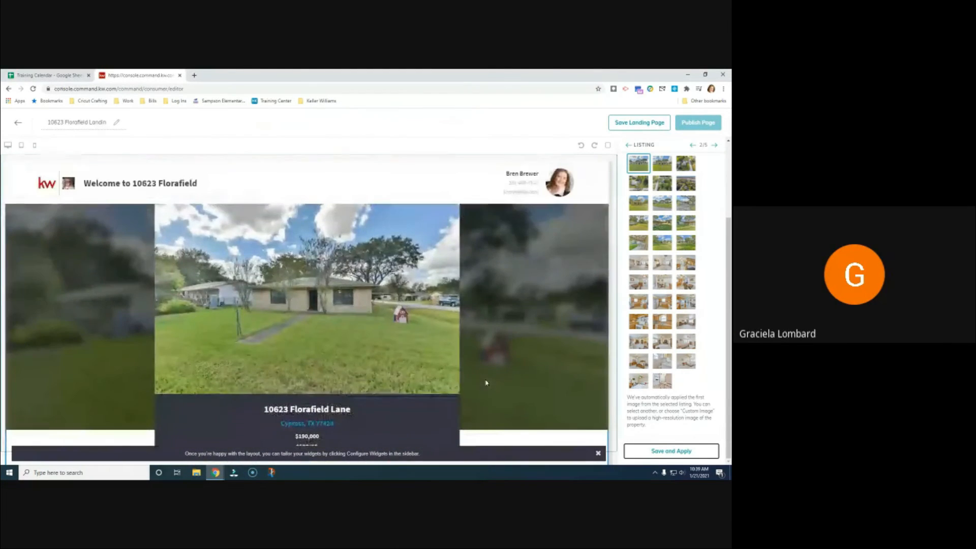
pyautogui.scroll(-7, 487, 386)
pyautogui.scroll(-10, 485, 390)
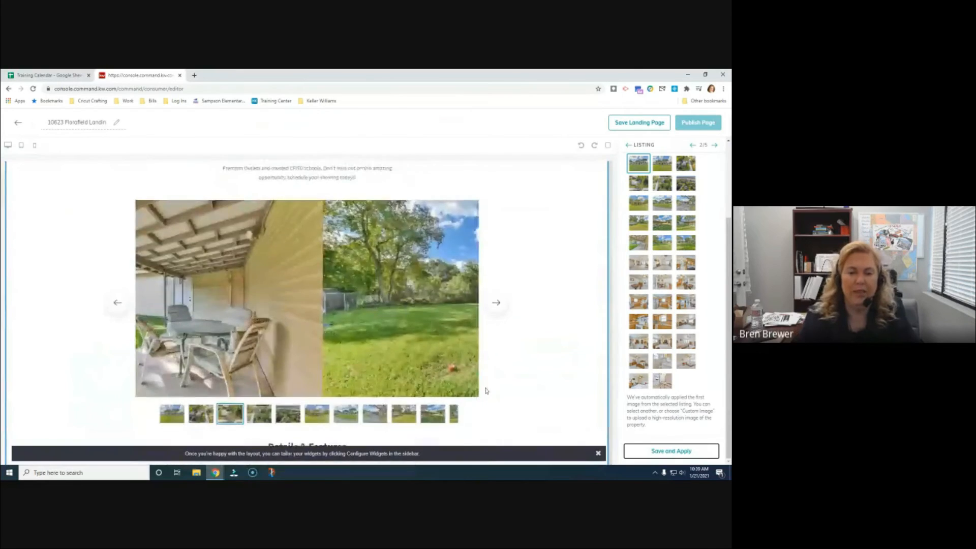
pyautogui.scroll(-3, 486, 391)
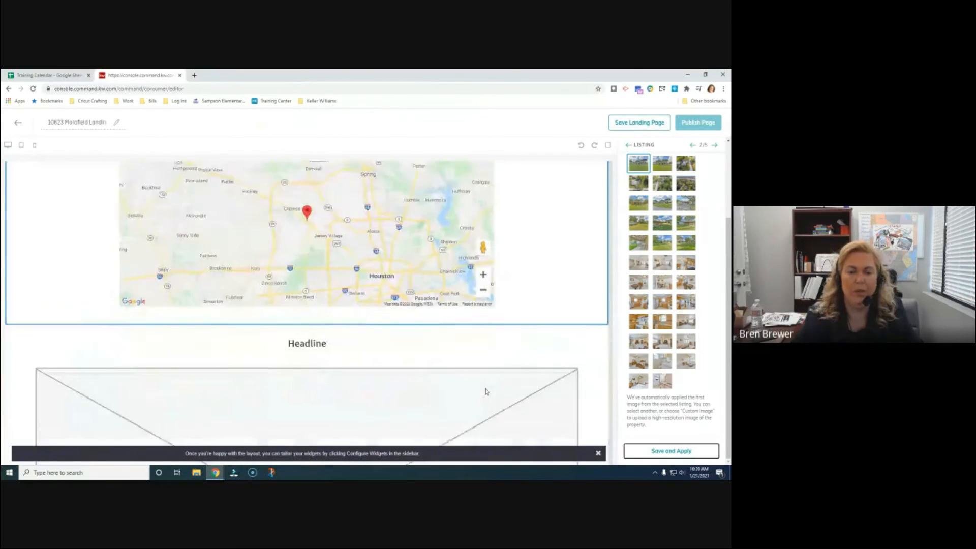
pyautogui.scroll(5, 484, 389)
pyautogui.scroll(5, 484, 388)
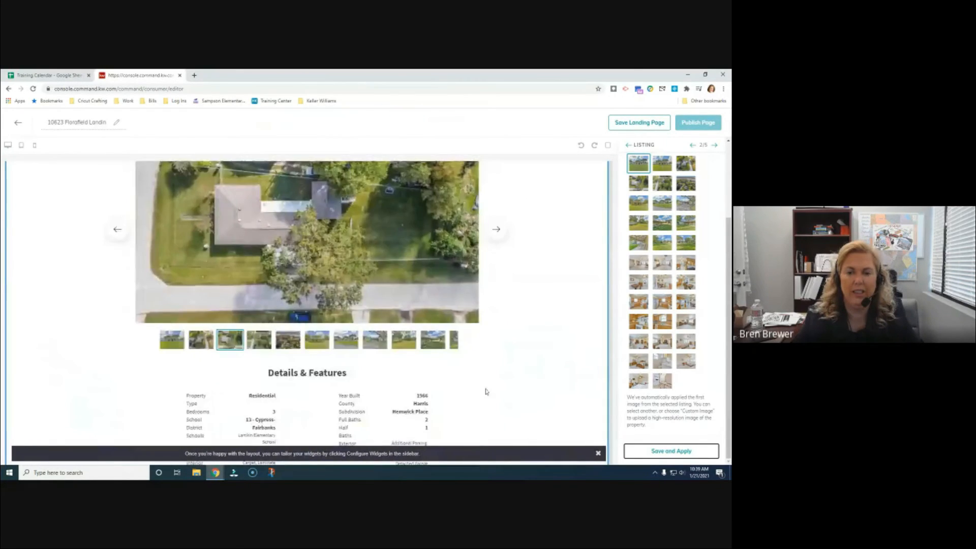
pyautogui.scroll(6, 483, 385)
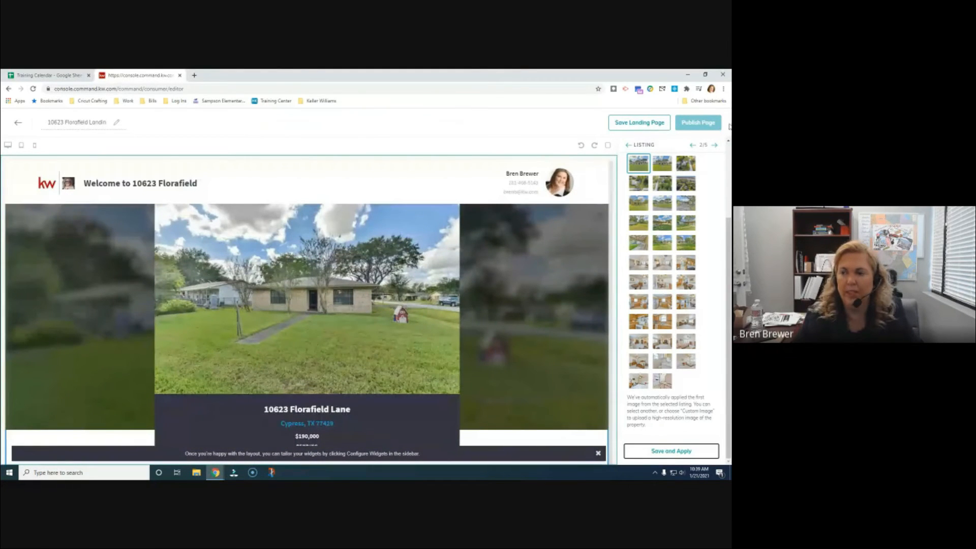
pyautogui.click(715, 147)
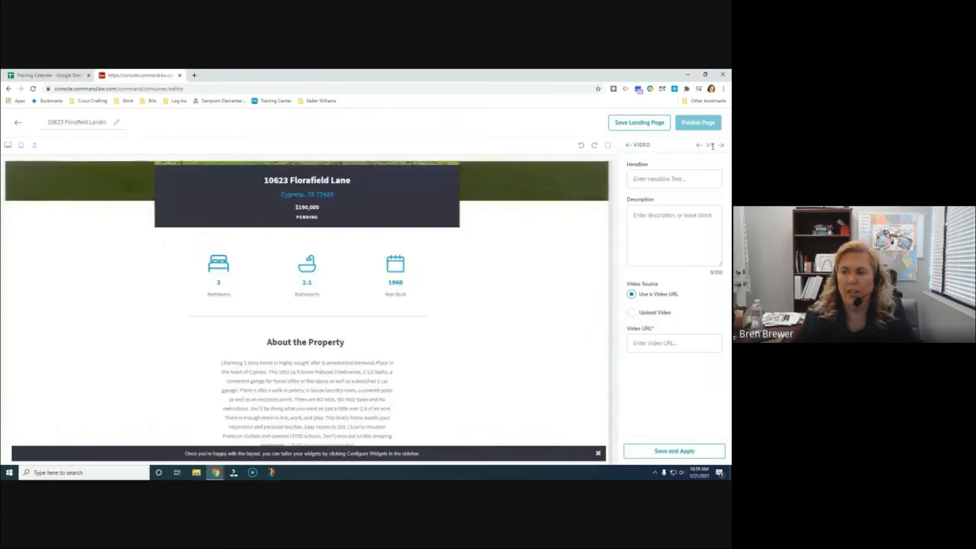
# Reopen the Listing widget from Configure Widgets and save and apply its settings
pyautogui.click(629, 145)
pyautogui.click(651, 212)
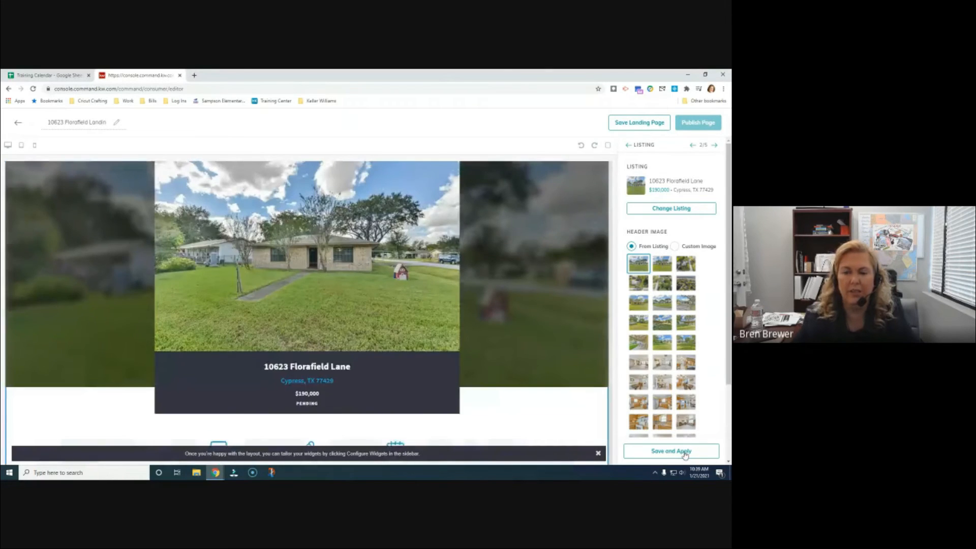
pyautogui.click(685, 452)
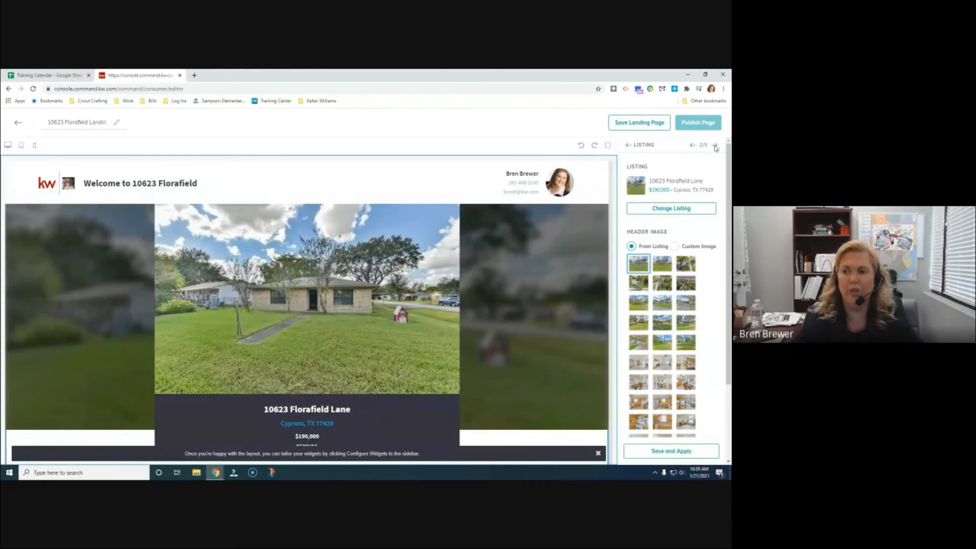
# In the Video widget, try Upload Video, cancel the file dialog, and switch back to Use a Video URL
pyautogui.click(714, 146)
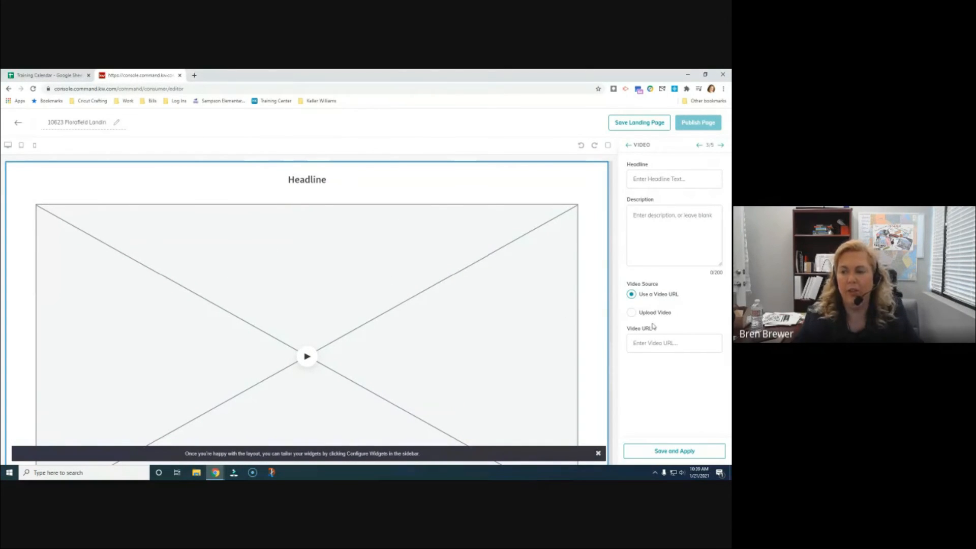
pyautogui.click(632, 312)
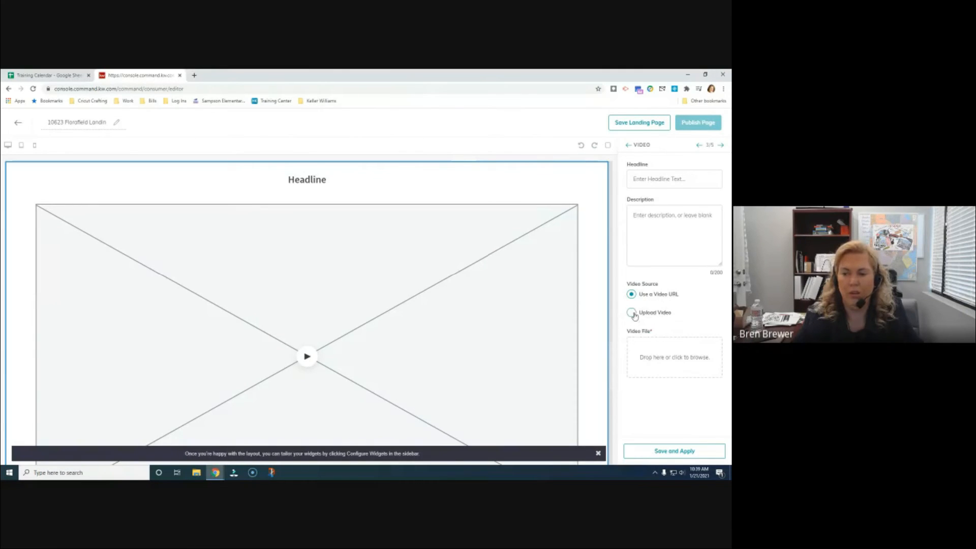
pyautogui.click(683, 358)
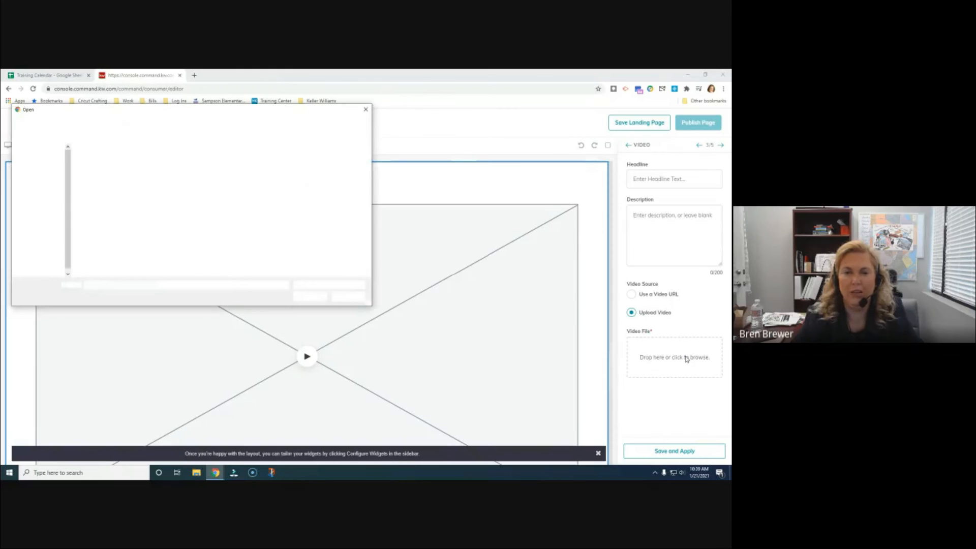
pyautogui.click(365, 109)
pyautogui.click(630, 295)
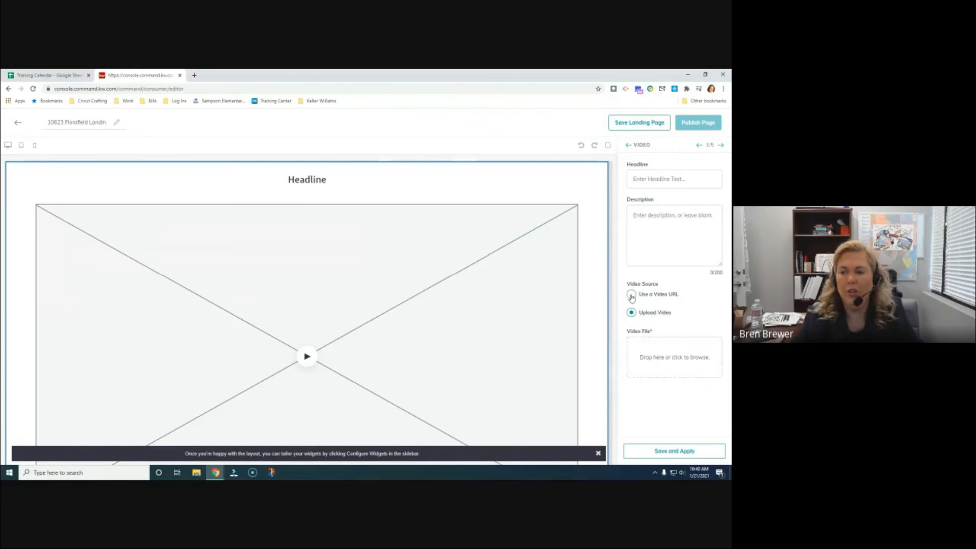
pyautogui.click(193, 75)
# Go to youtube.com in a new tab, search for the agent's channel, and open it
pyautogui.click(210, 87)
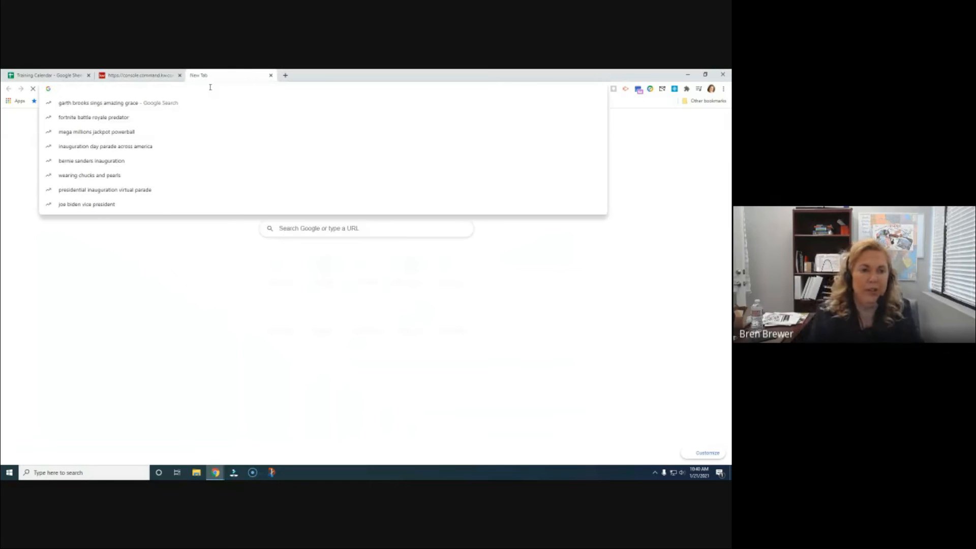
pyautogui.write('youtube.com')
pyautogui.press('Return')
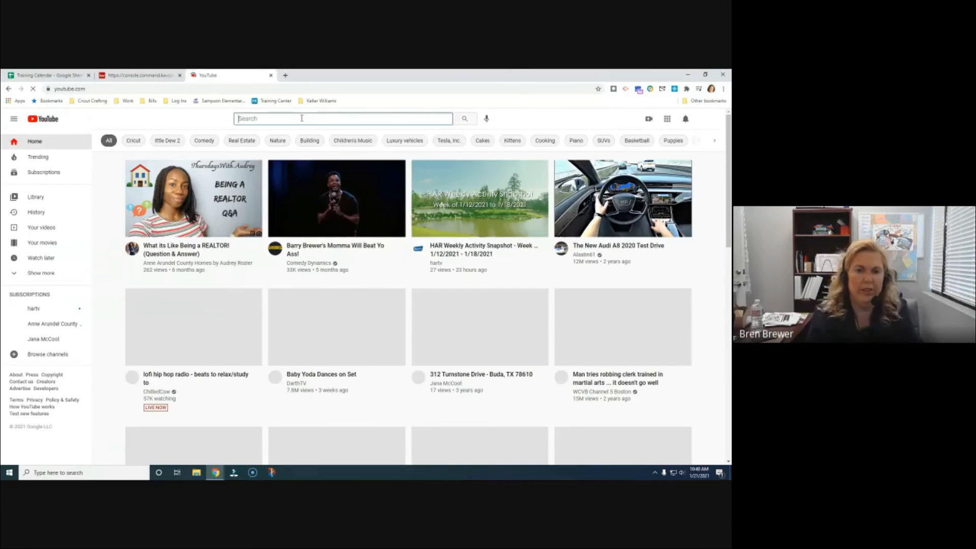
pyautogui.click(301, 117)
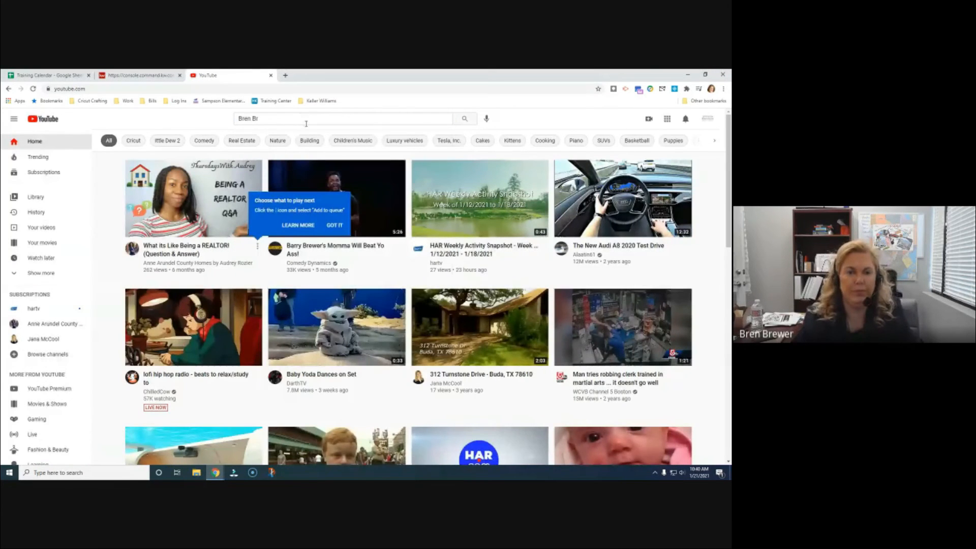
pyautogui.click(283, 118)
pyautogui.write('ewer')
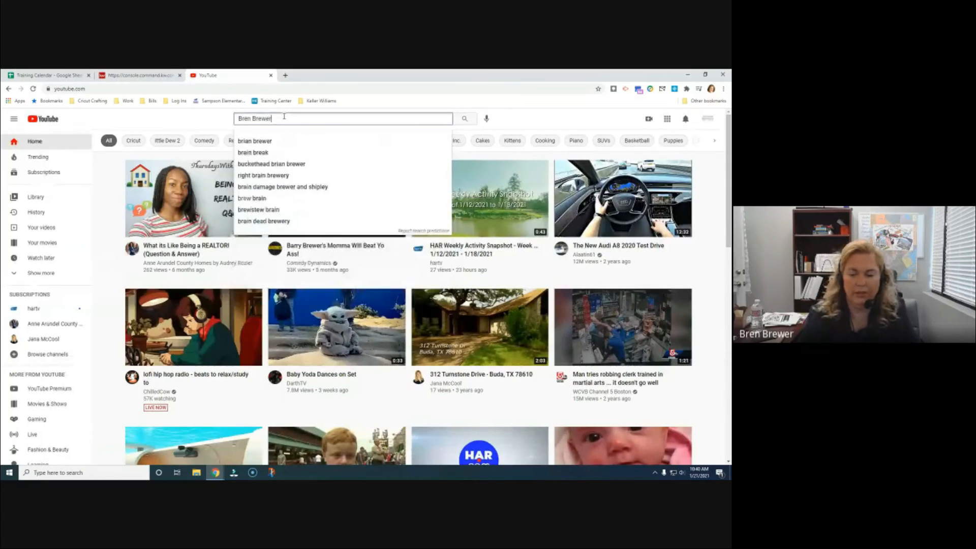
pyautogui.press('Return')
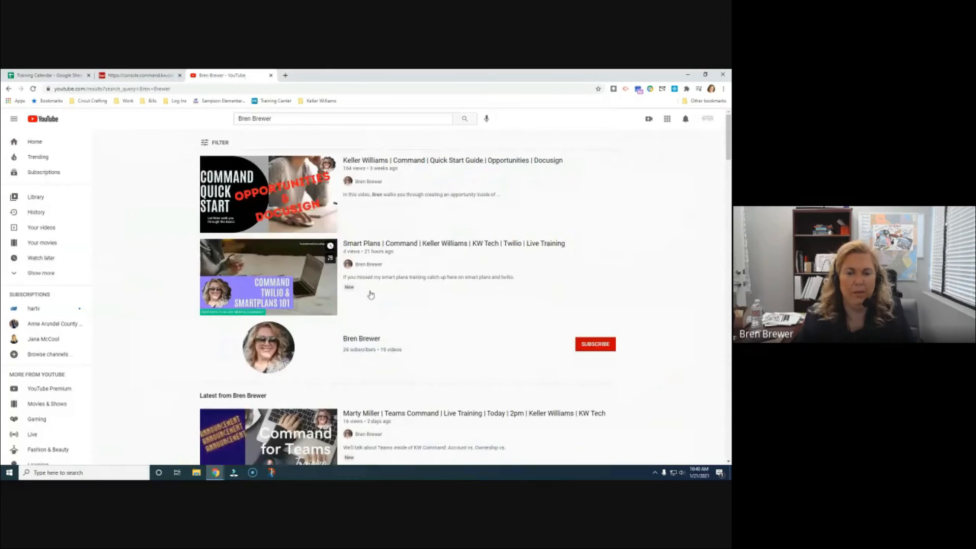
pyautogui.click(456, 335)
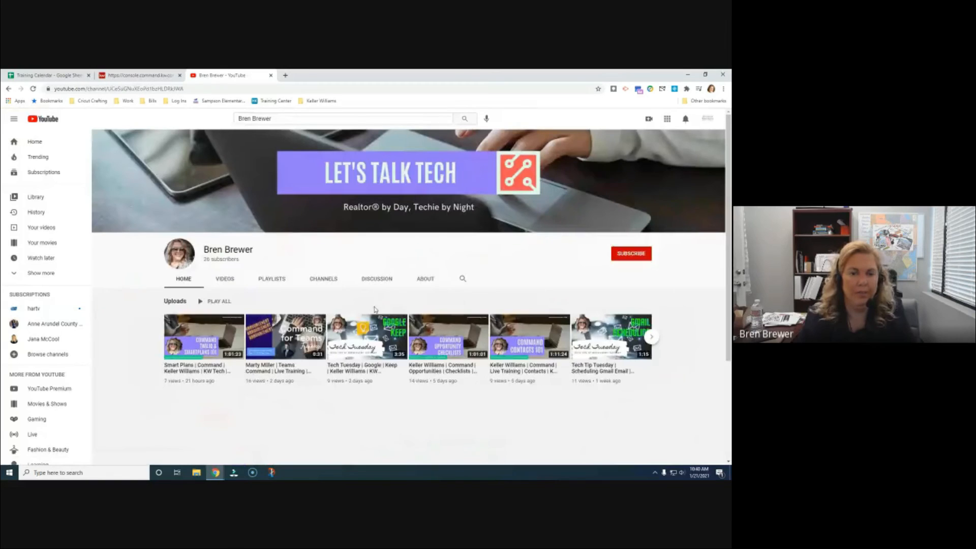
pyautogui.click(227, 281)
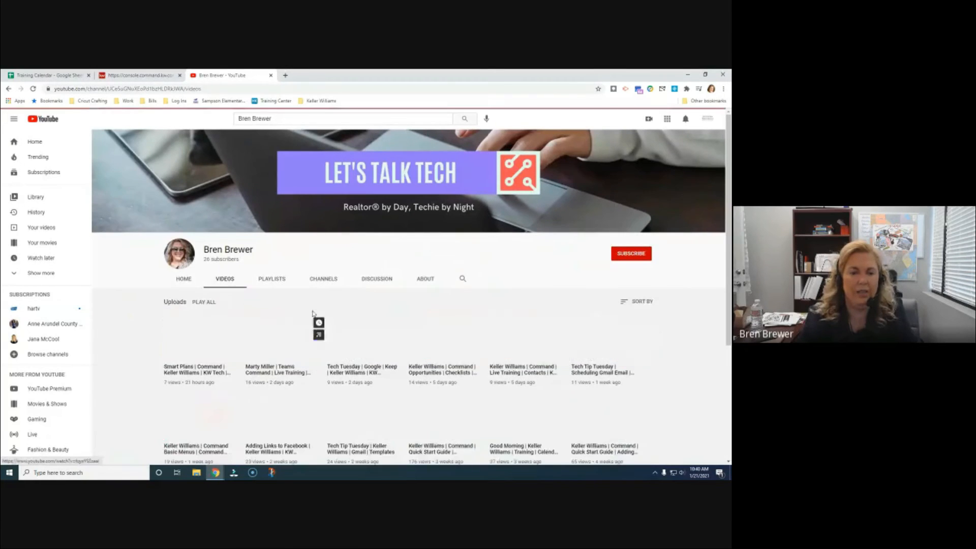
pyautogui.scroll(-3, 277, 339)
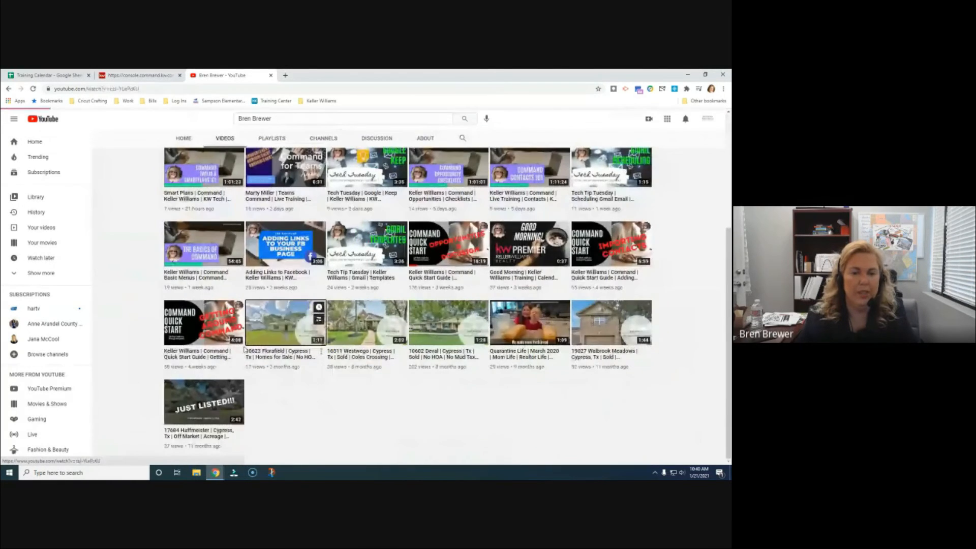
pyautogui.click(278, 340)
pyautogui.click(51, 405)
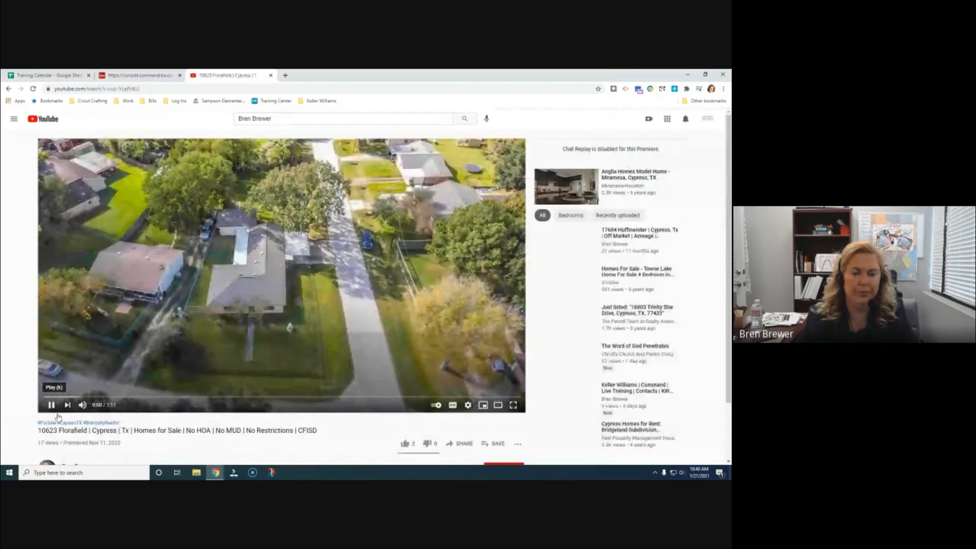
pyautogui.click(465, 444)
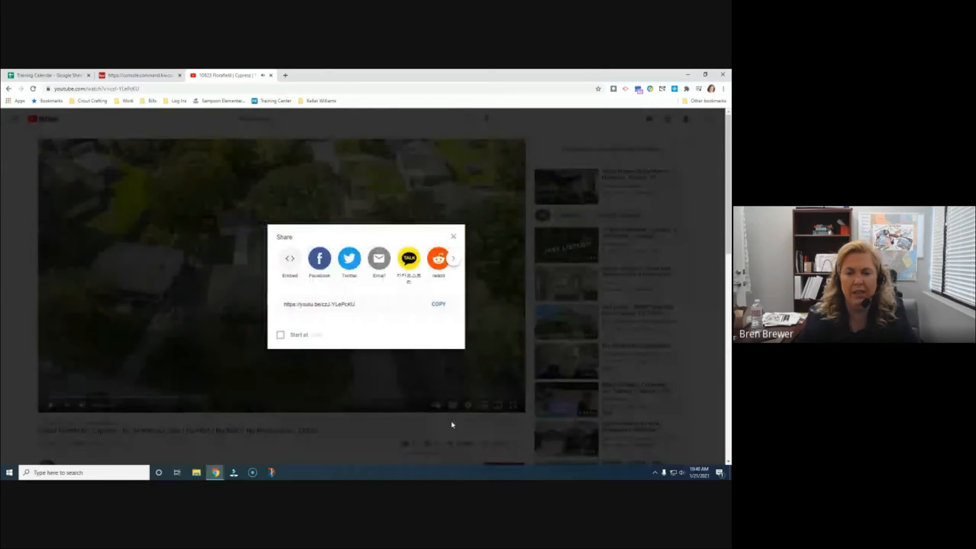
pyautogui.click(437, 305)
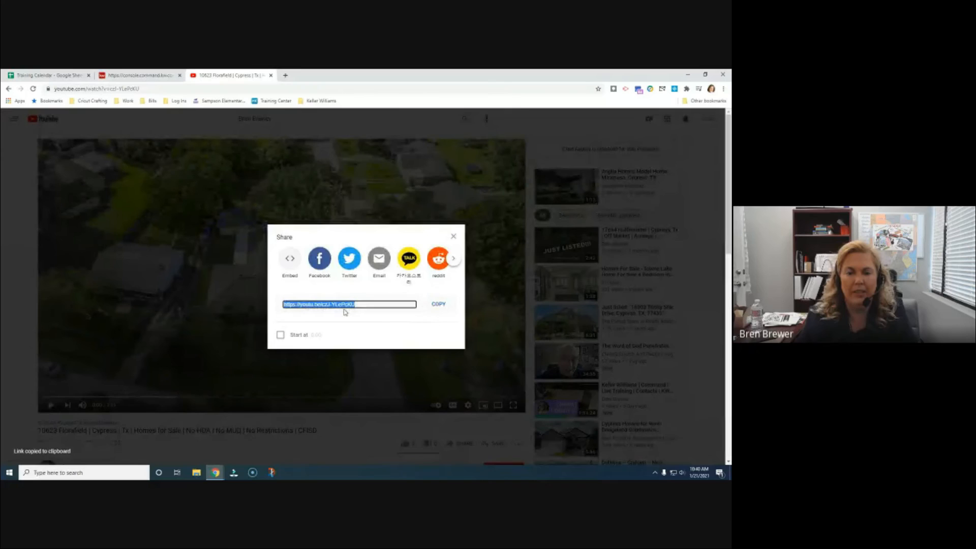
pyautogui.click(138, 76)
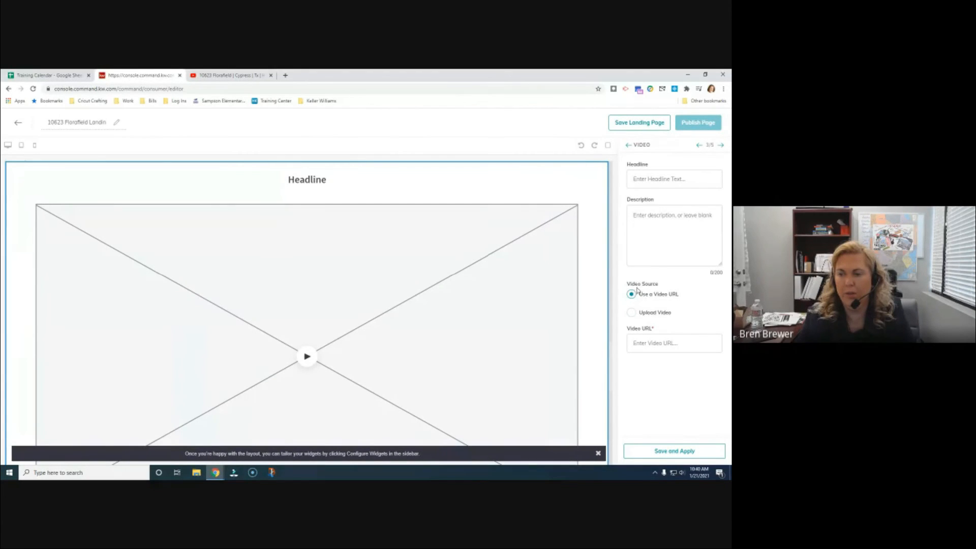
pyautogui.click(643, 342)
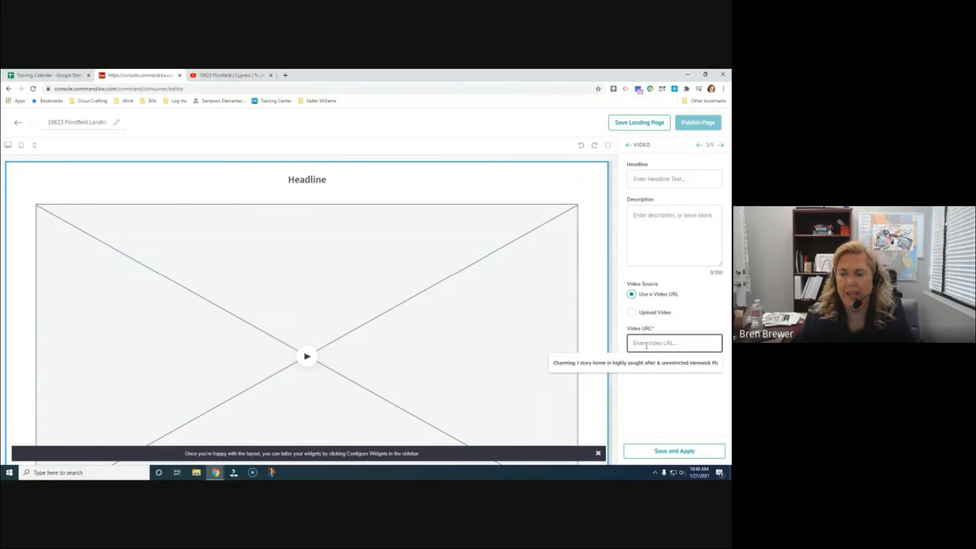
pyautogui.rightClick(646, 346)
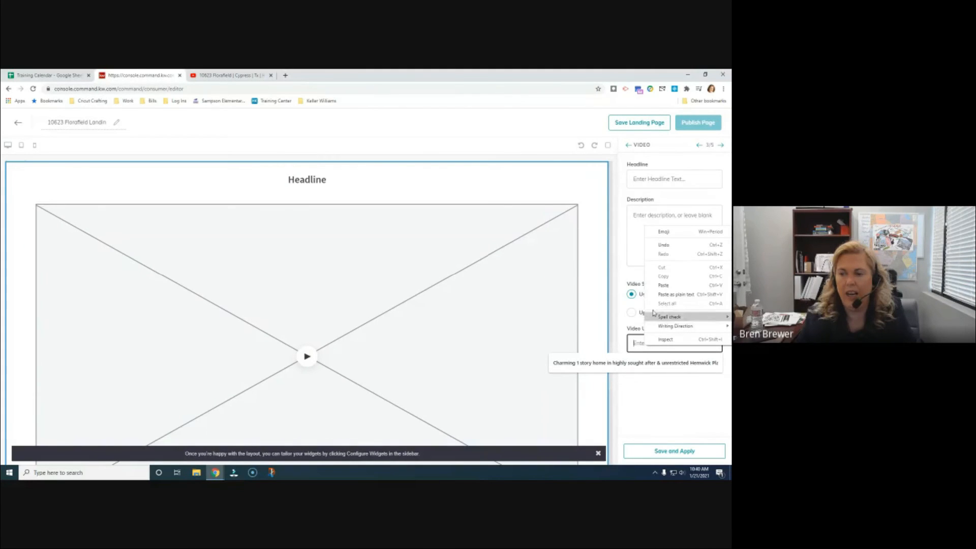
pyautogui.click(664, 287)
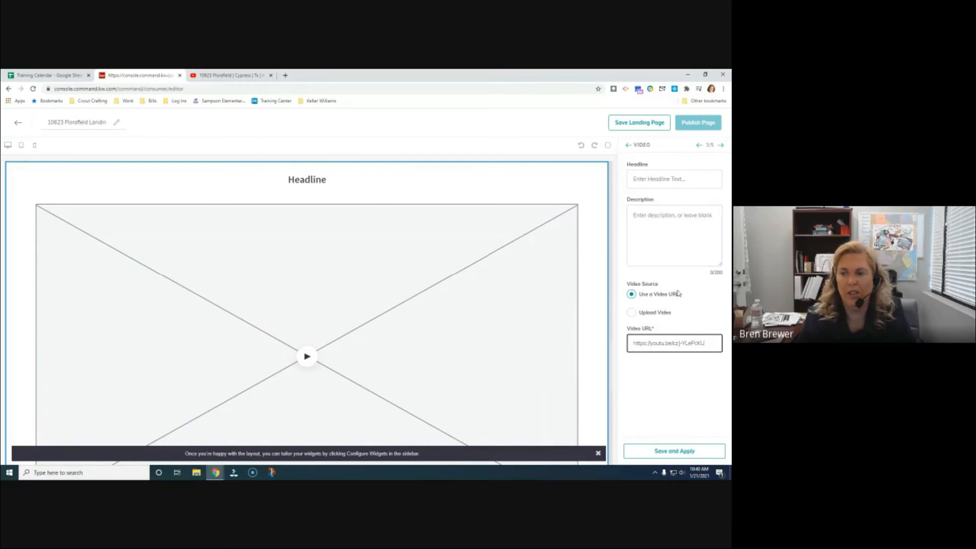
pyautogui.click(658, 181)
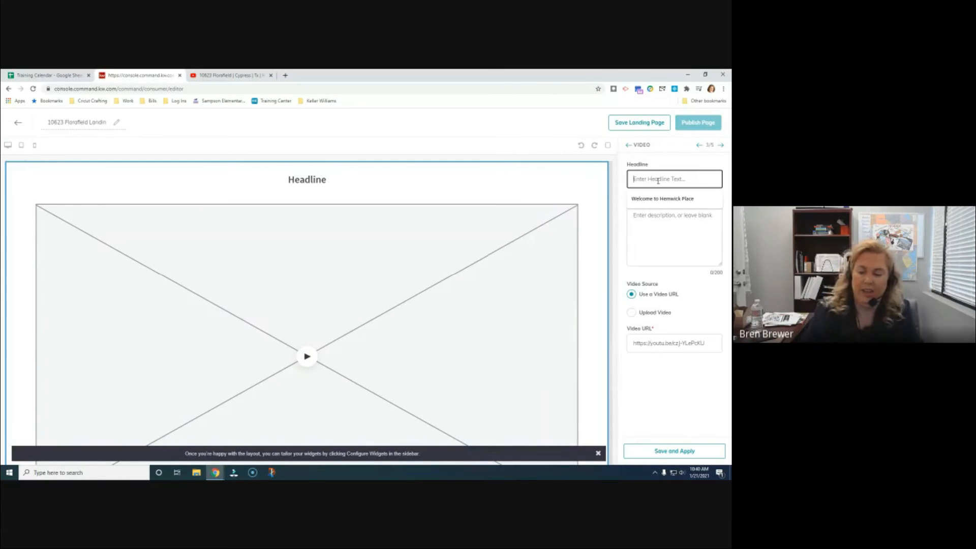
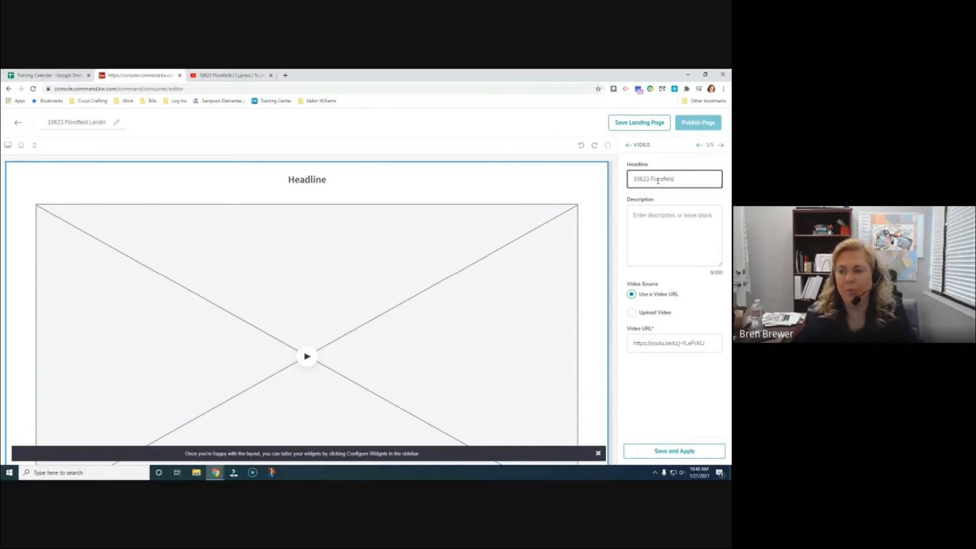
pyautogui.click(660, 222)
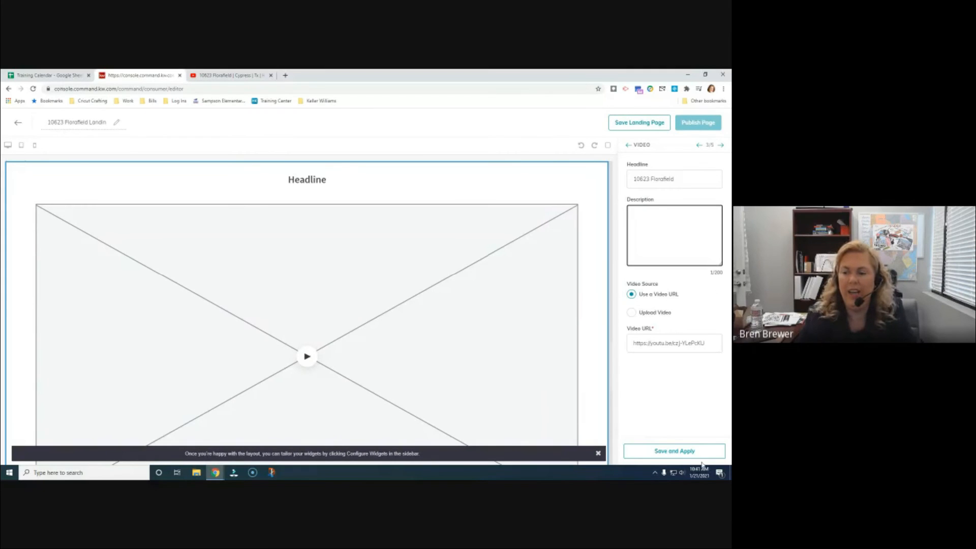
pyautogui.click(673, 449)
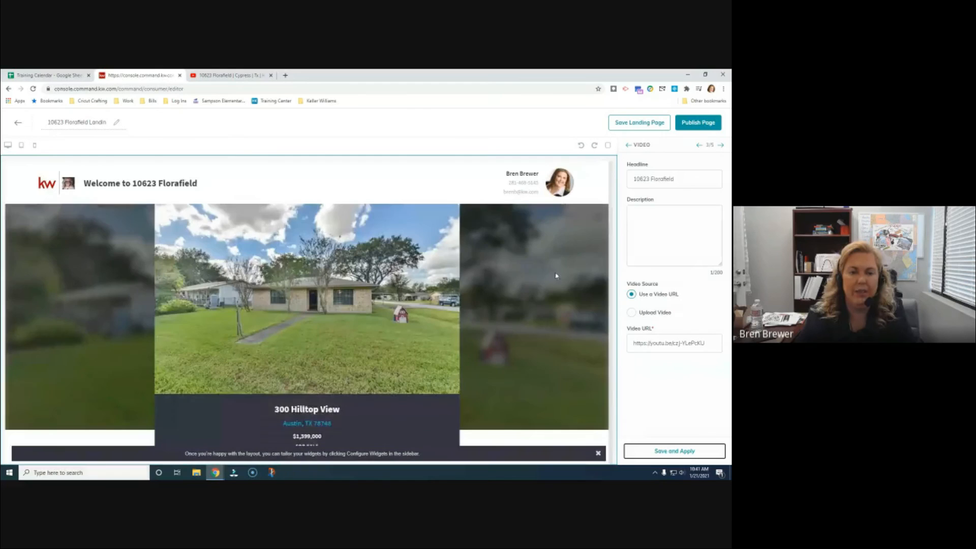
# Scroll down to the embedded 1:11 property video, play it, and pause it at the start
pyautogui.scroll(-10, 562, 279)
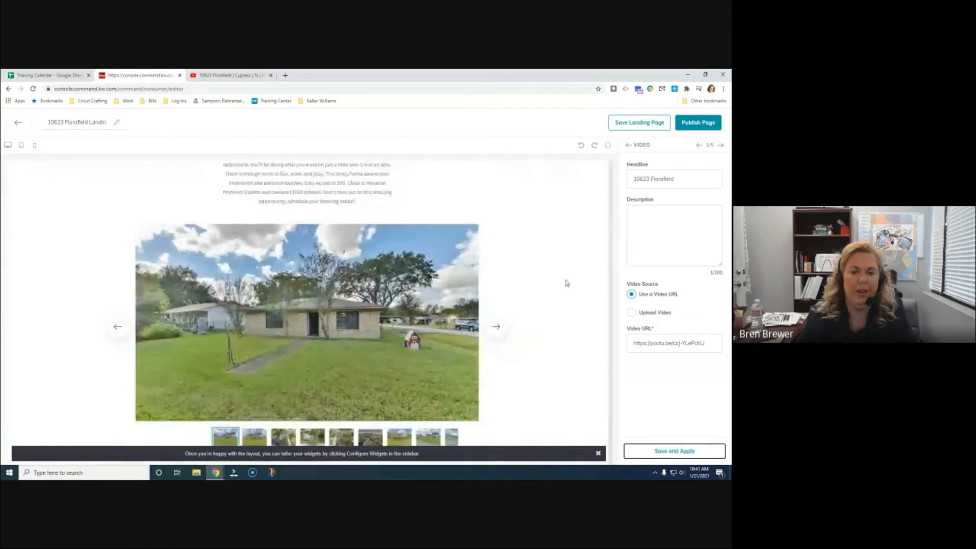
pyautogui.scroll(-10, 568, 283)
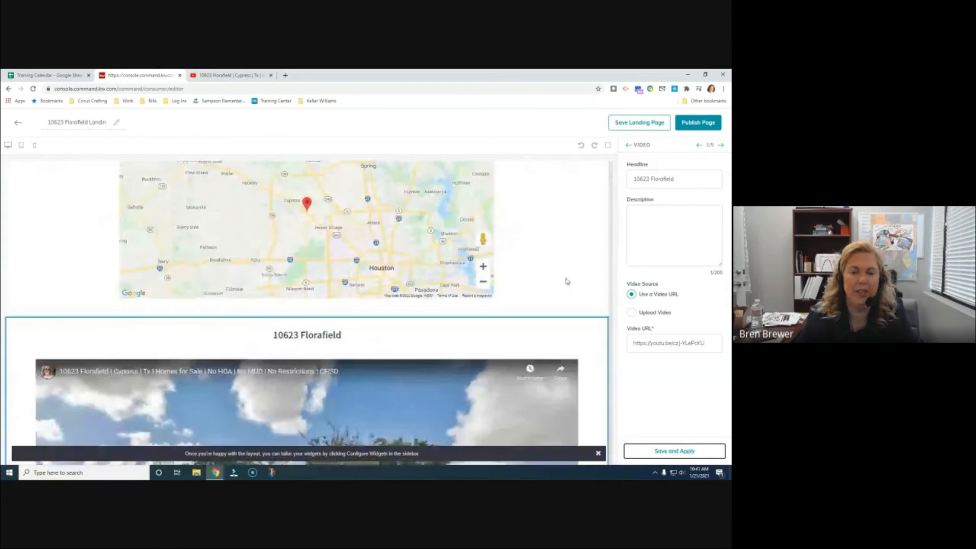
pyautogui.scroll(-1, 587, 275)
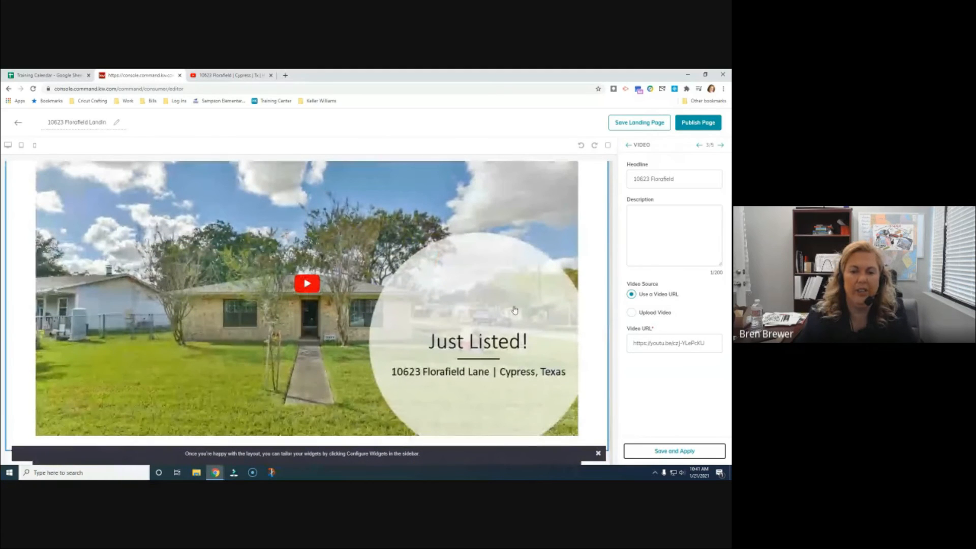
pyautogui.scroll(-1, 515, 311)
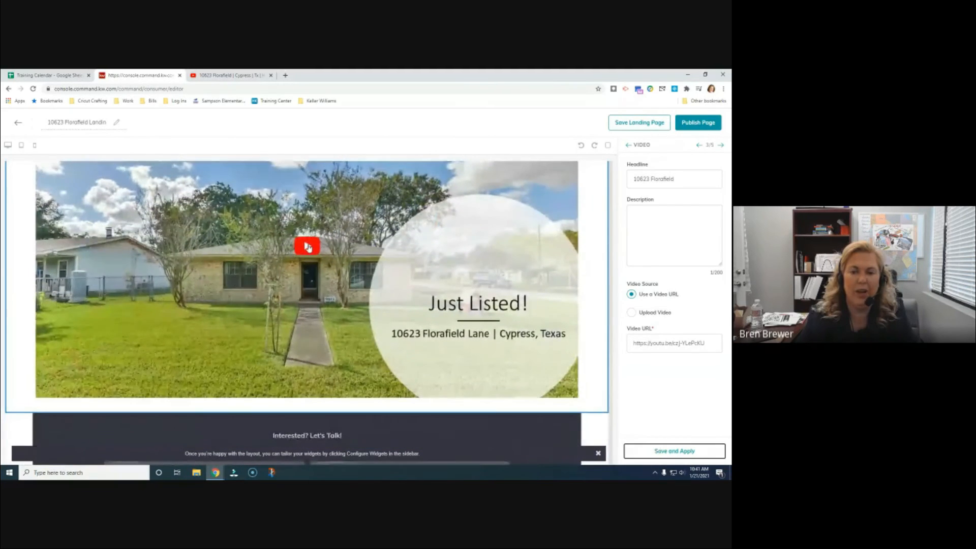
pyautogui.click(307, 247)
pyautogui.click(47, 305)
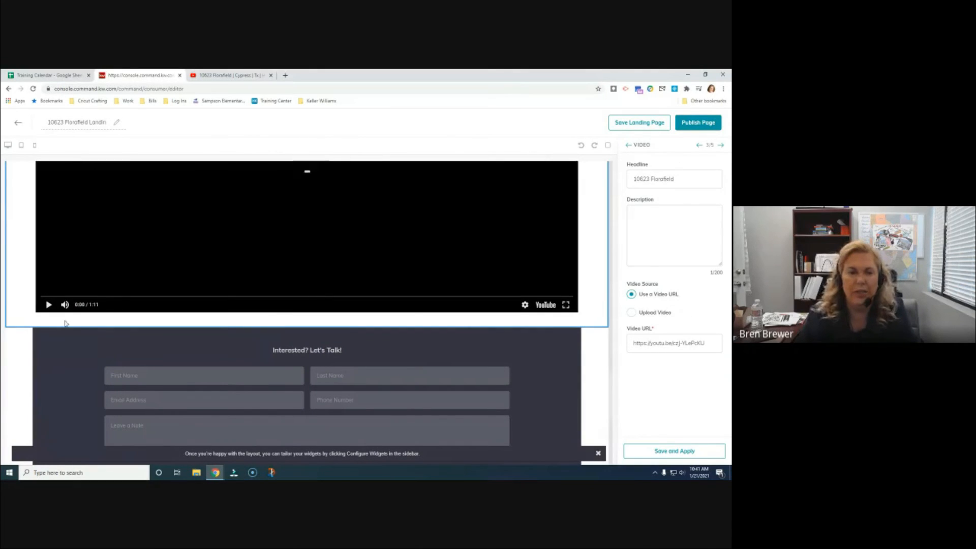
# Replace the lead form header 'Interested? Let's Talk!' with 'Get In Touch' and apply it
pyautogui.click(722, 146)
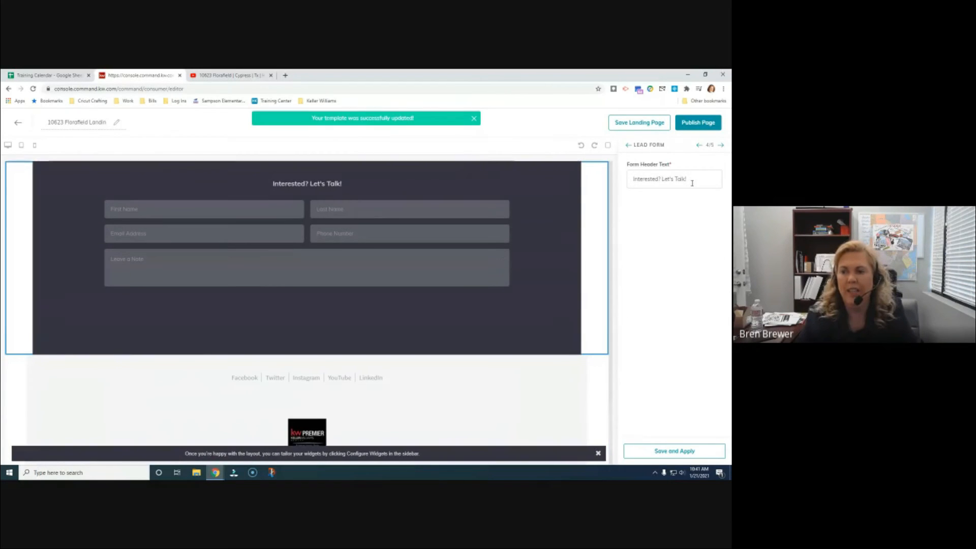
pyautogui.scroll(2, 305, 224)
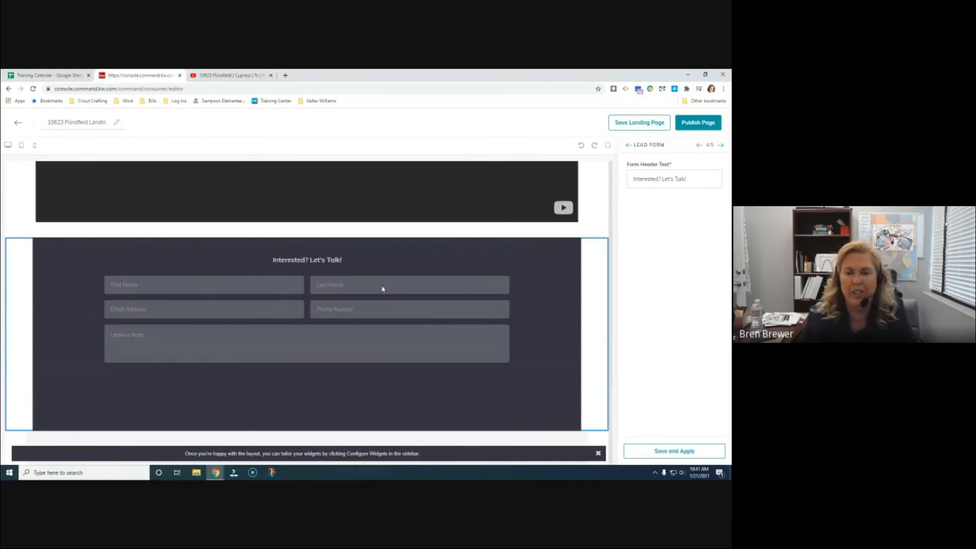
pyautogui.moveTo(691, 179); pyautogui.dragTo(556, 183)
pyautogui.write('Get')
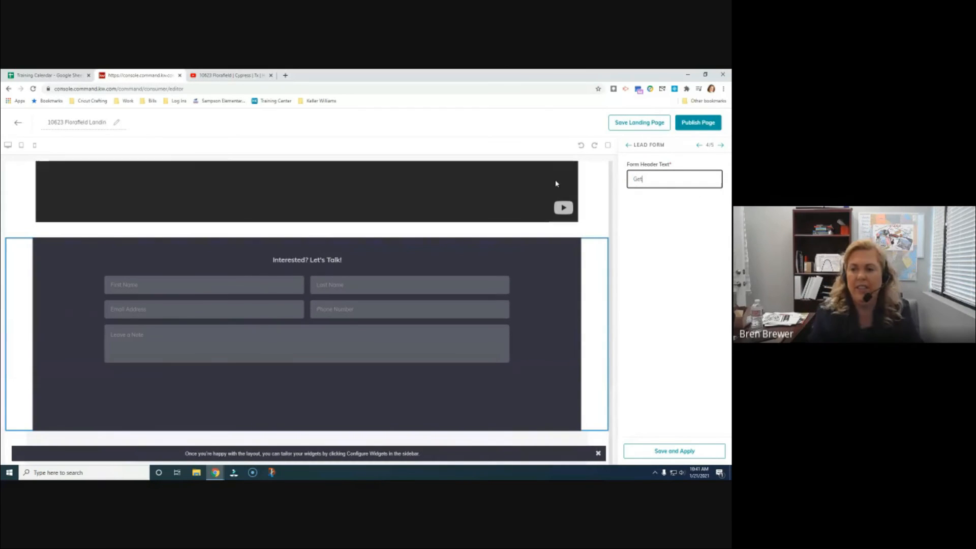
pyautogui.write(' In Touch')
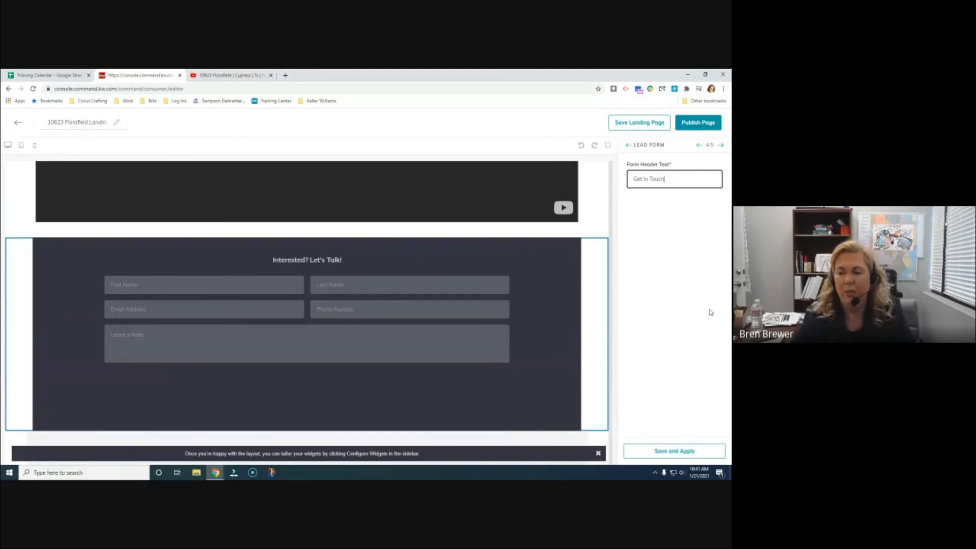
pyautogui.click(682, 449)
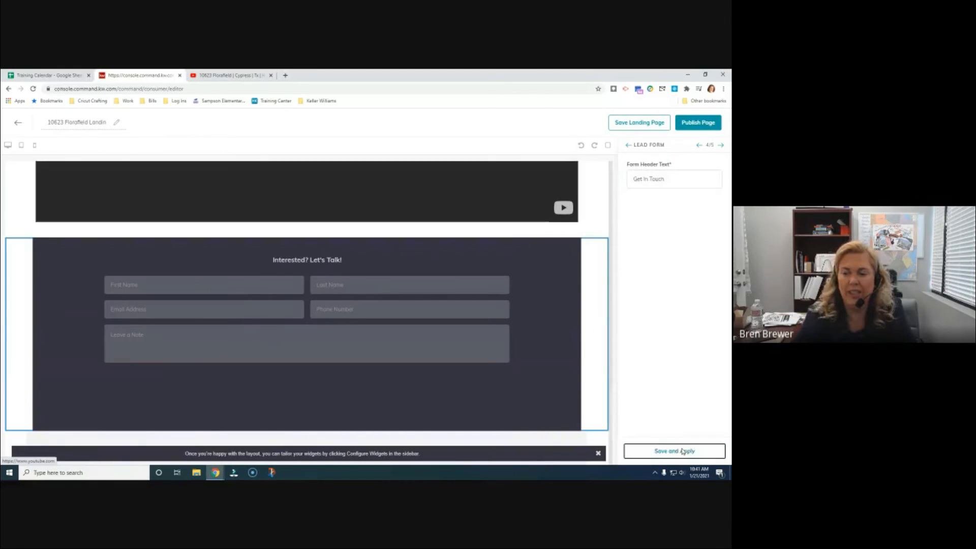
pyautogui.scroll(-10, 513, 336)
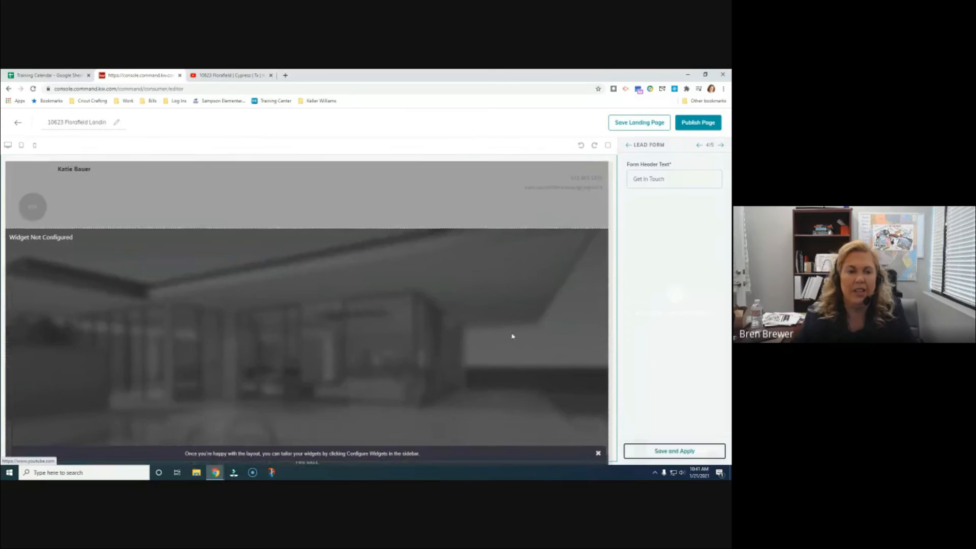
pyautogui.scroll(-10, 516, 336)
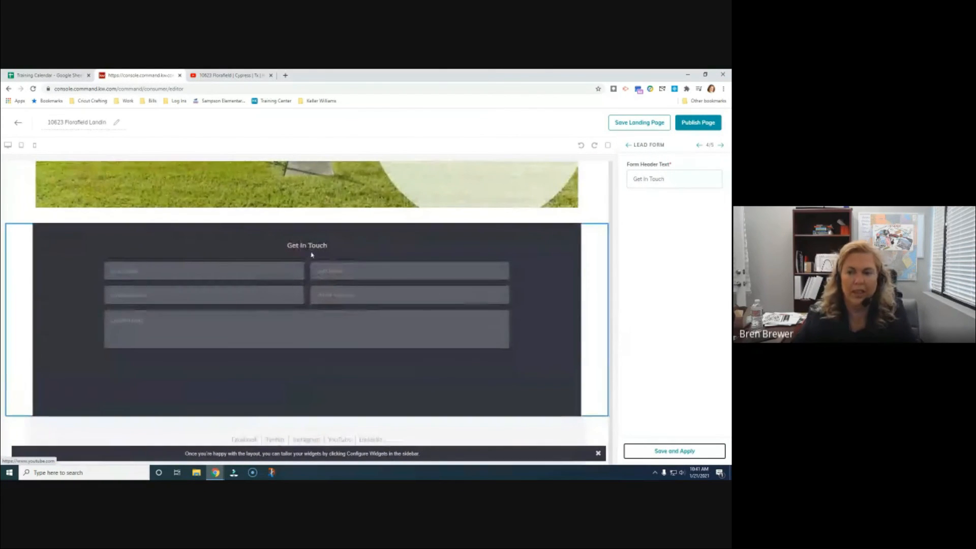
pyautogui.click(722, 146)
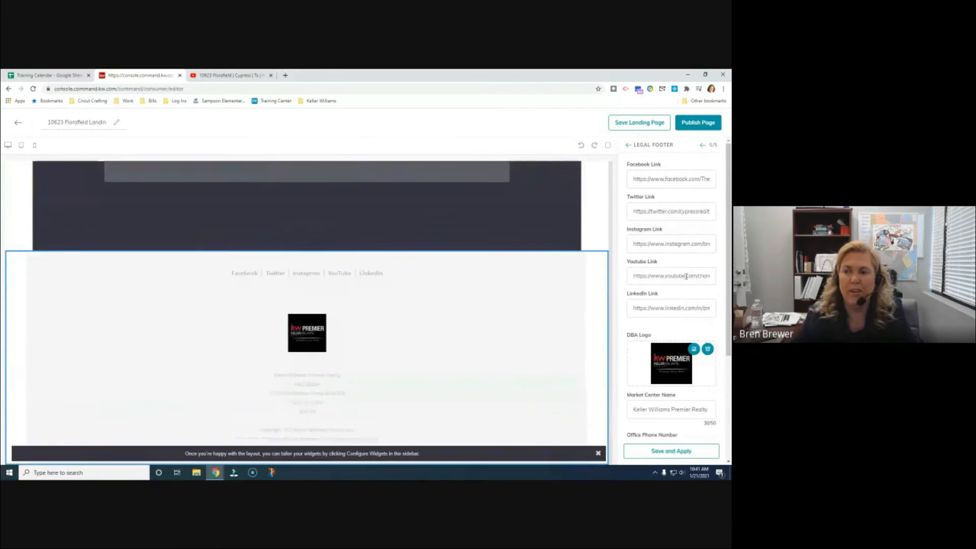
# Insert two hyphens into the legal footer's office phone number, save and apply, and review the preview
pyautogui.scroll(-1, 684, 273)
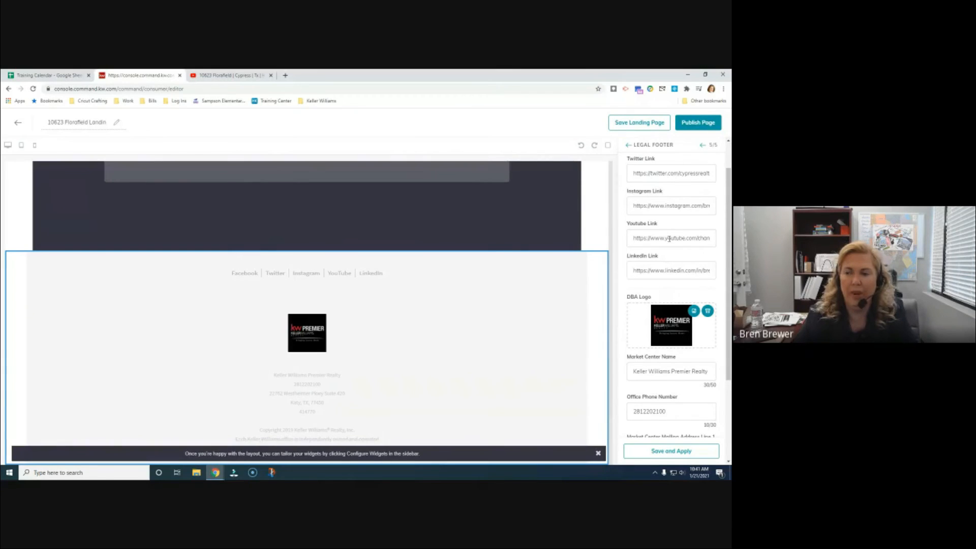
pyautogui.scroll(-1, 690, 283)
pyautogui.scroll(-2, 690, 283)
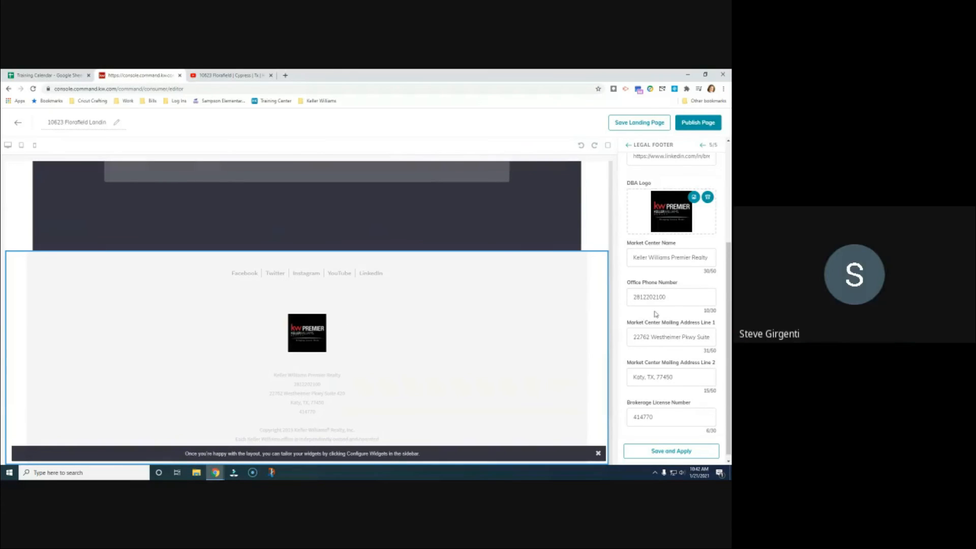
pyautogui.click(644, 298)
pyautogui.write('-')
pyautogui.click(658, 297)
pyautogui.write('-')
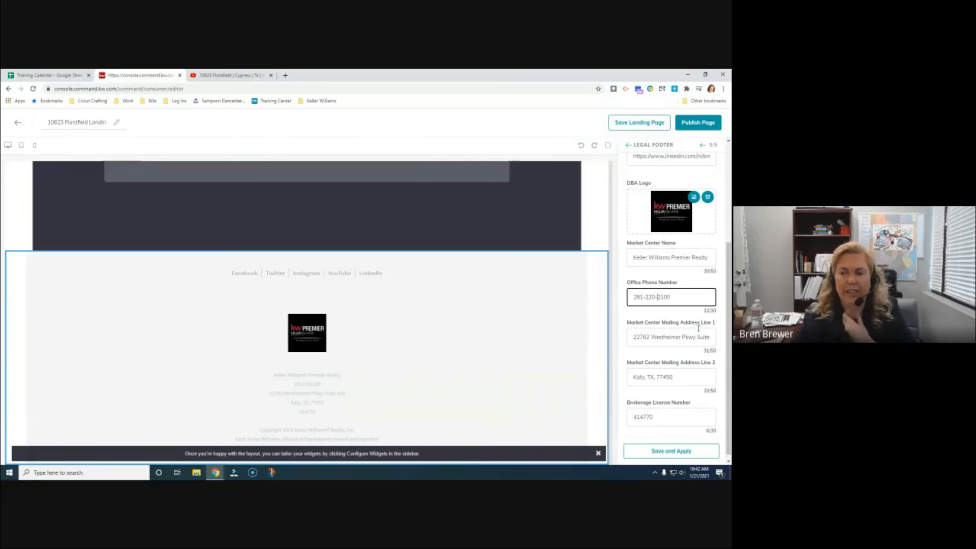
pyautogui.scroll(-1, 681, 336)
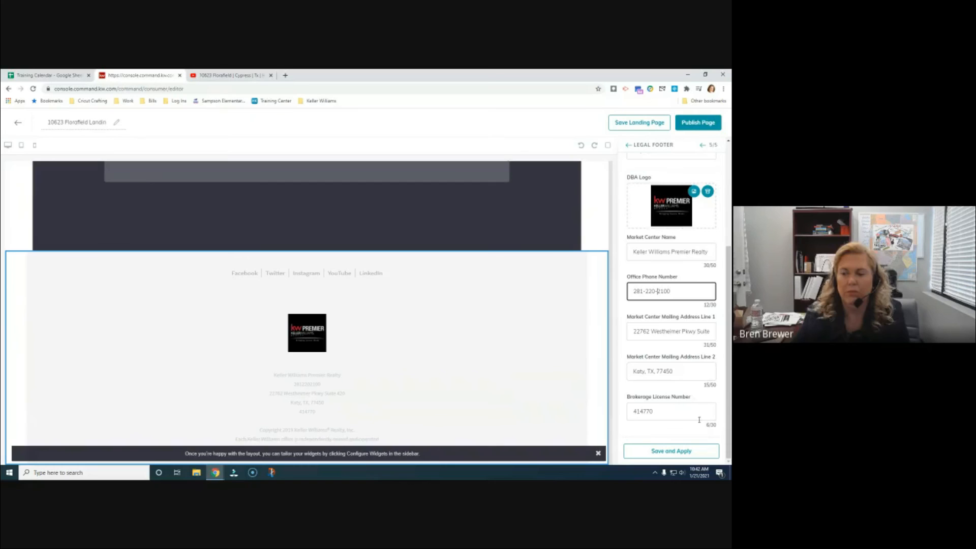
pyautogui.click(696, 454)
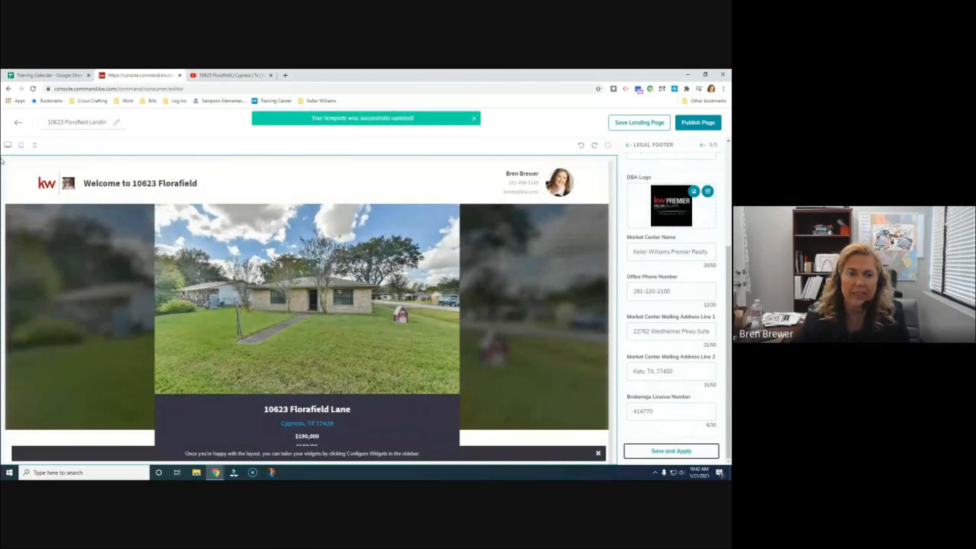
pyautogui.scroll(-10, 504, 301)
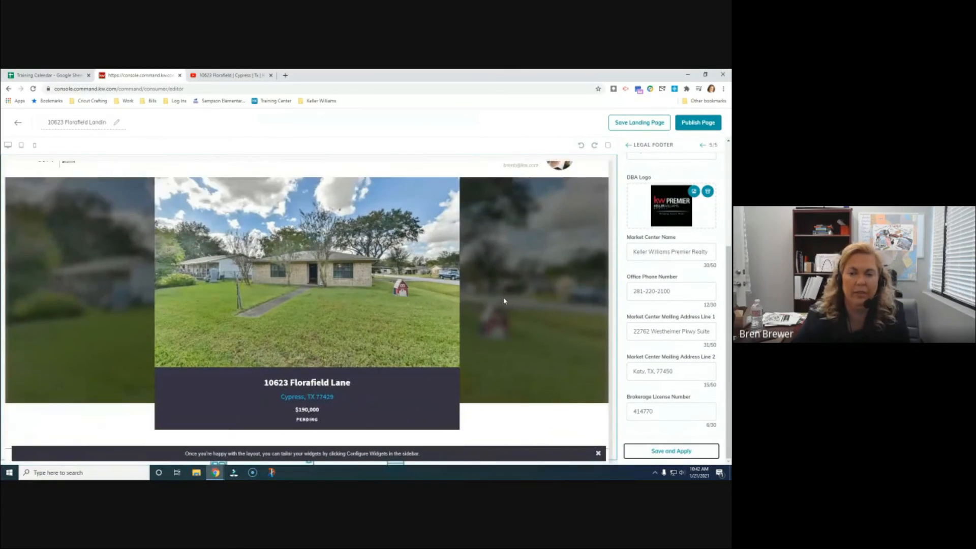
pyautogui.scroll(-15, 506, 301)
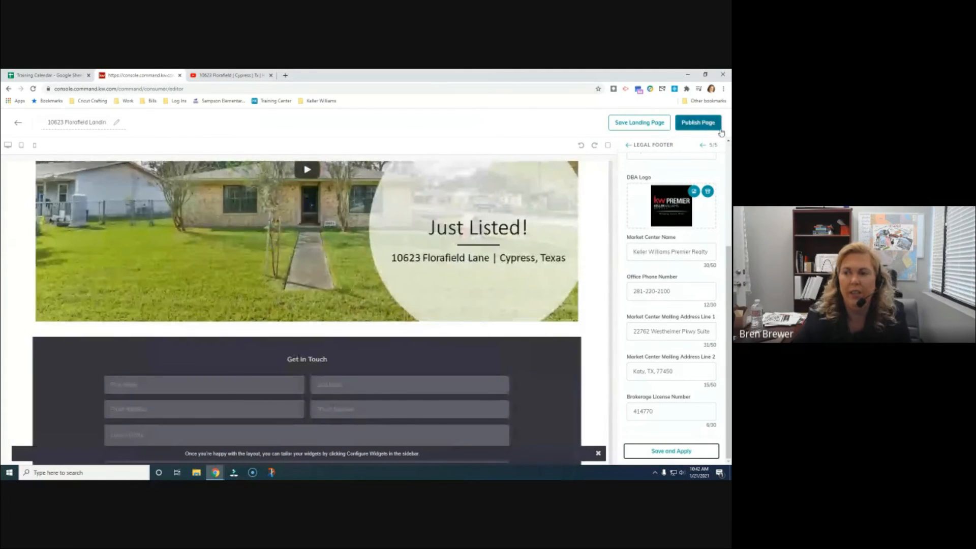
pyautogui.click(704, 124)
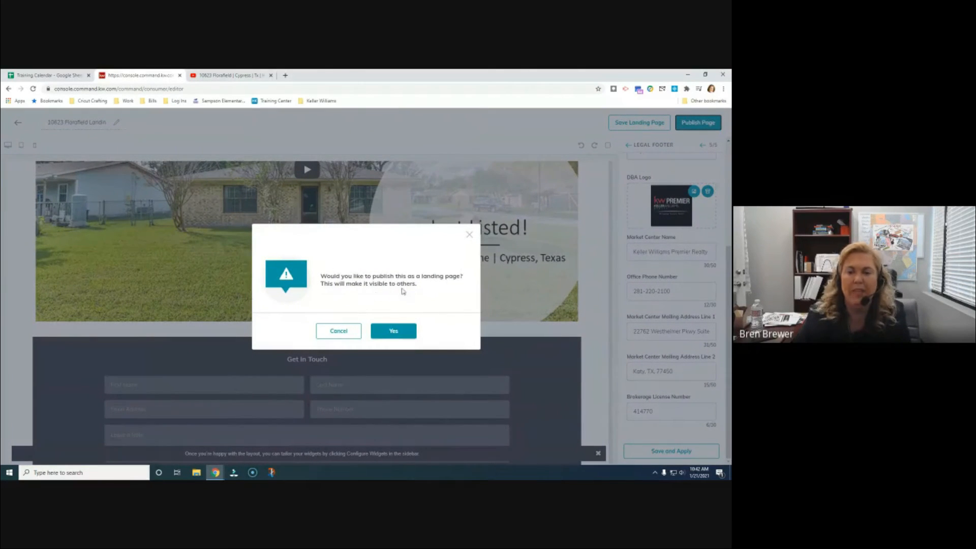
pyautogui.click(401, 331)
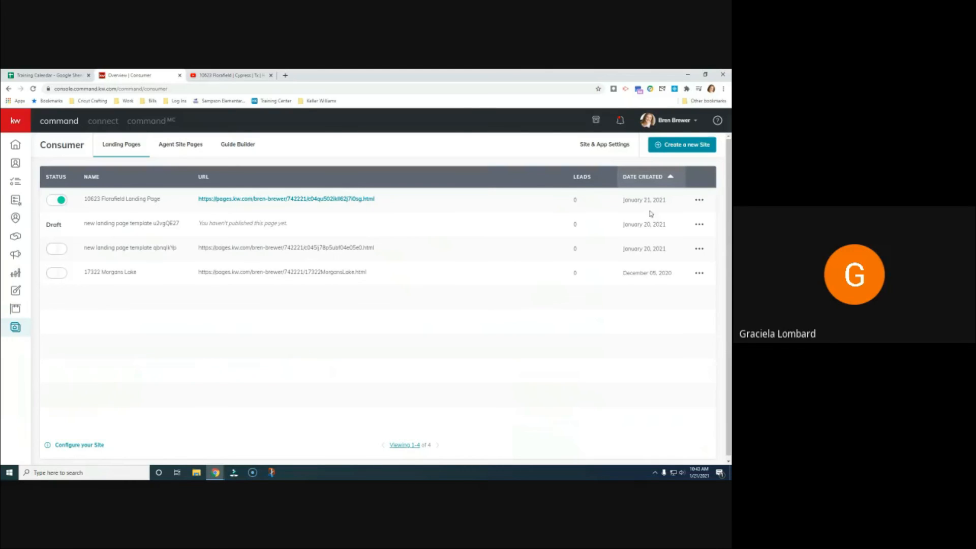
pyautogui.click(701, 201)
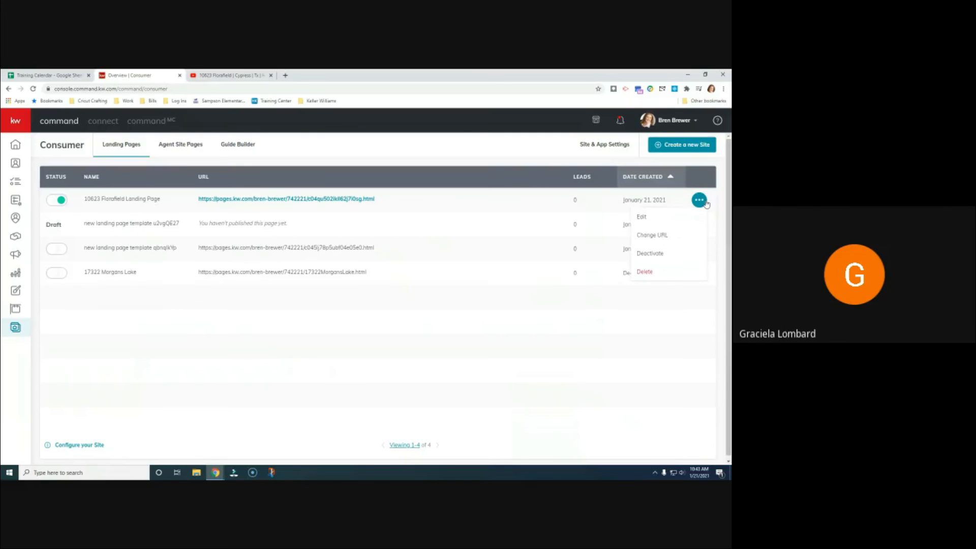
pyautogui.click(706, 203)
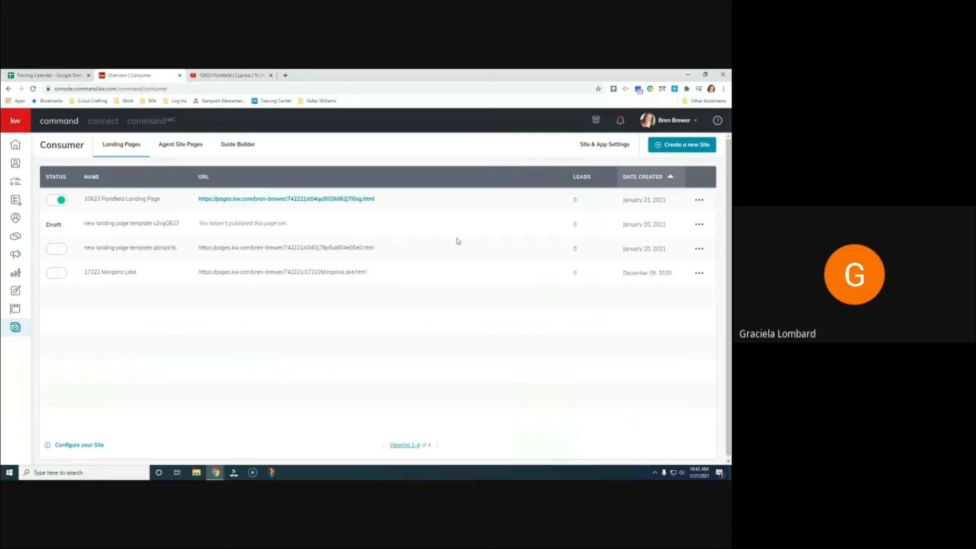
# In Agent Site Pages, start configuring the agent website with the new KW Agent Sites provider
pyautogui.click(192, 147)
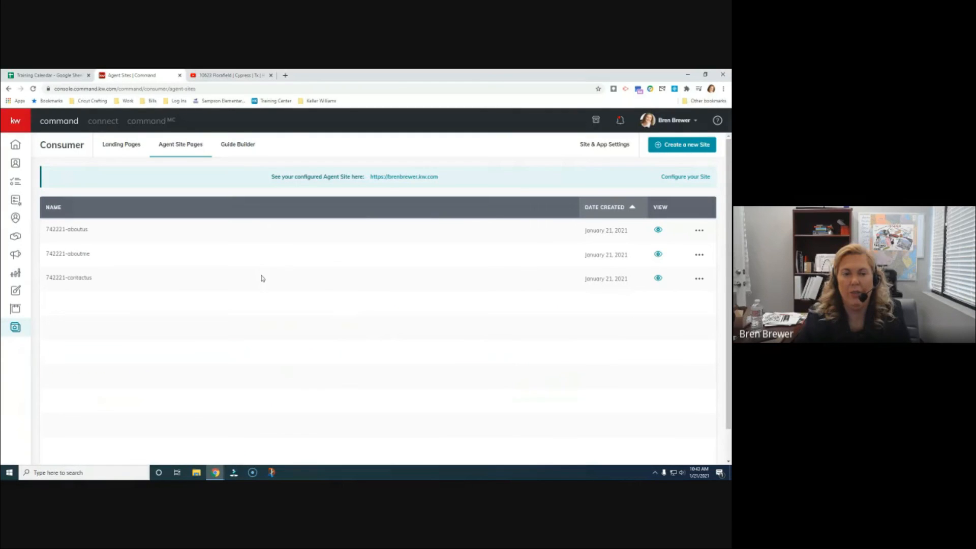
pyautogui.click(700, 231)
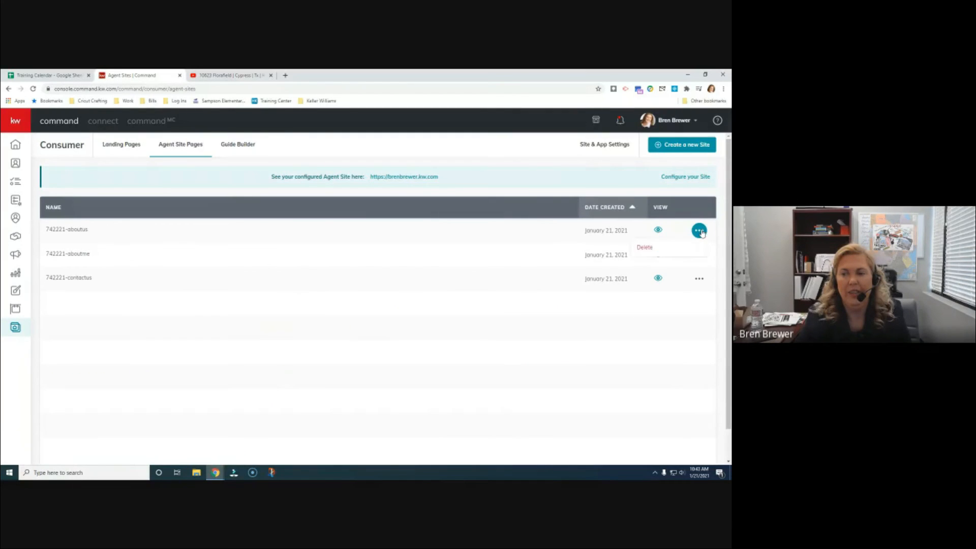
pyautogui.click(700, 231)
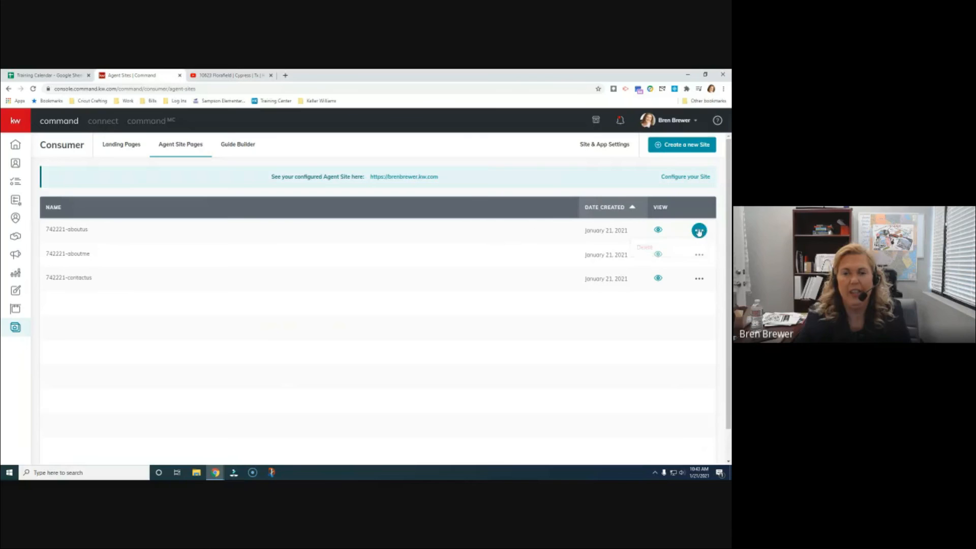
pyautogui.click(693, 177)
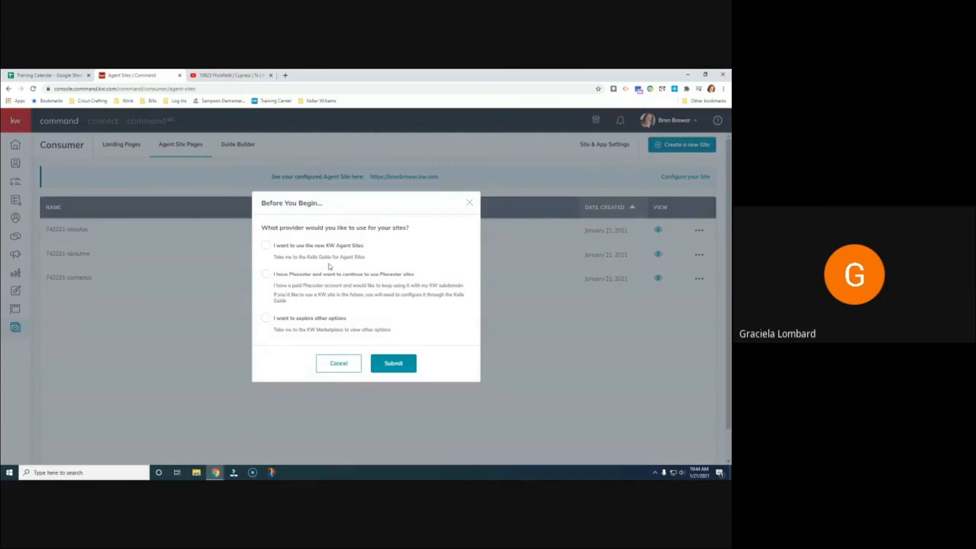
pyautogui.click(304, 254)
pyautogui.click(393, 364)
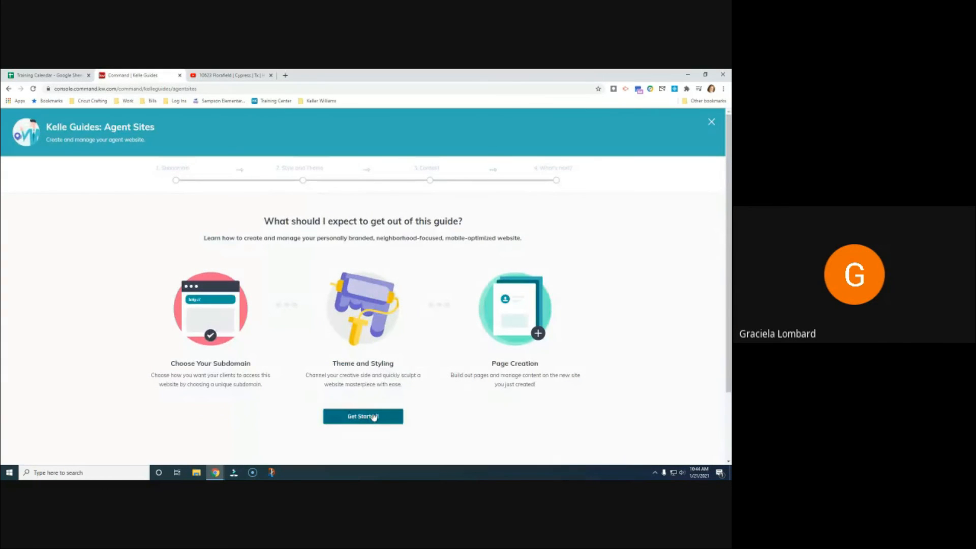
# Start the setup guide, acknowledge the compliance reminder, back out to the site pages, then reopen Landing Pages
pyautogui.click(375, 417)
pyautogui.click(400, 366)
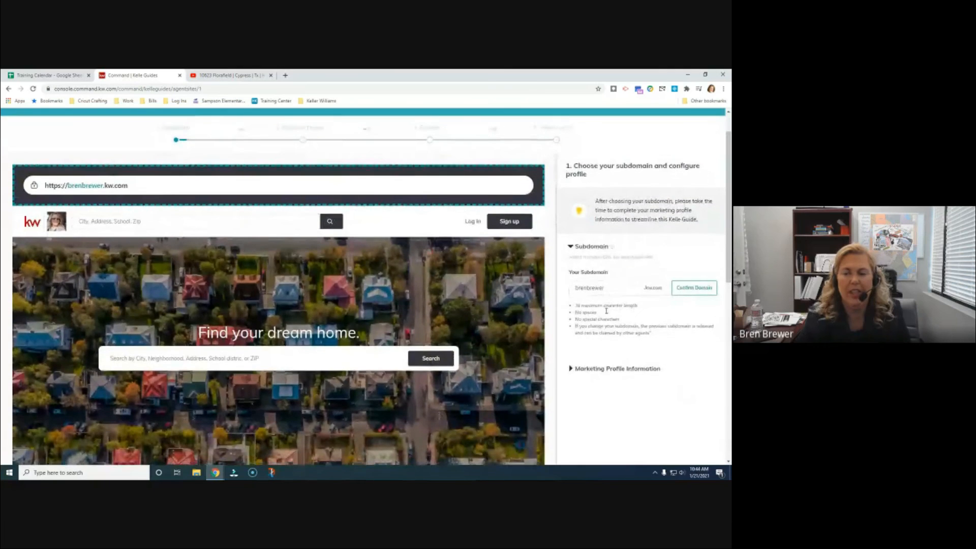
pyautogui.scroll(-10, 603, 321)
pyautogui.scroll(10, 605, 327)
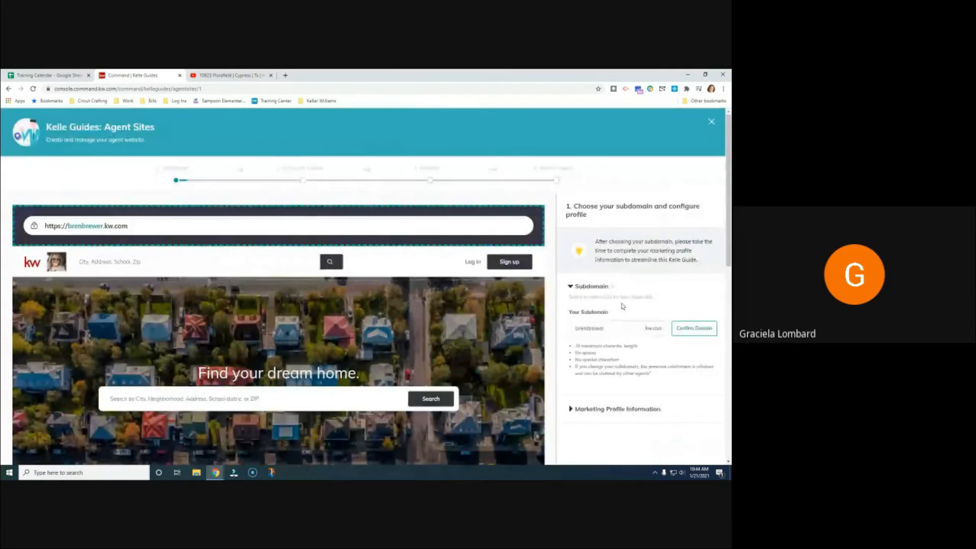
pyautogui.scroll(-10, 622, 320)
pyautogui.scroll(10, 621, 322)
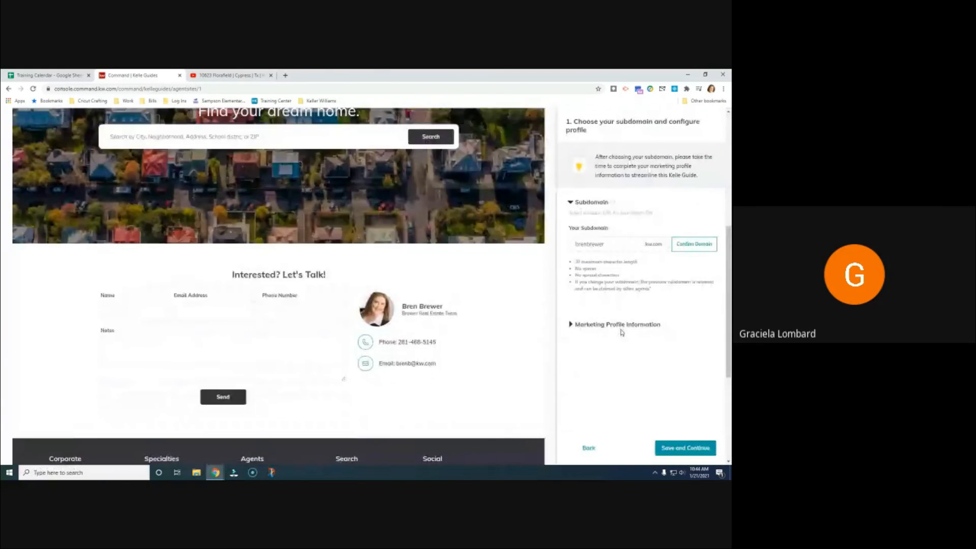
pyautogui.scroll(-5, 615, 341)
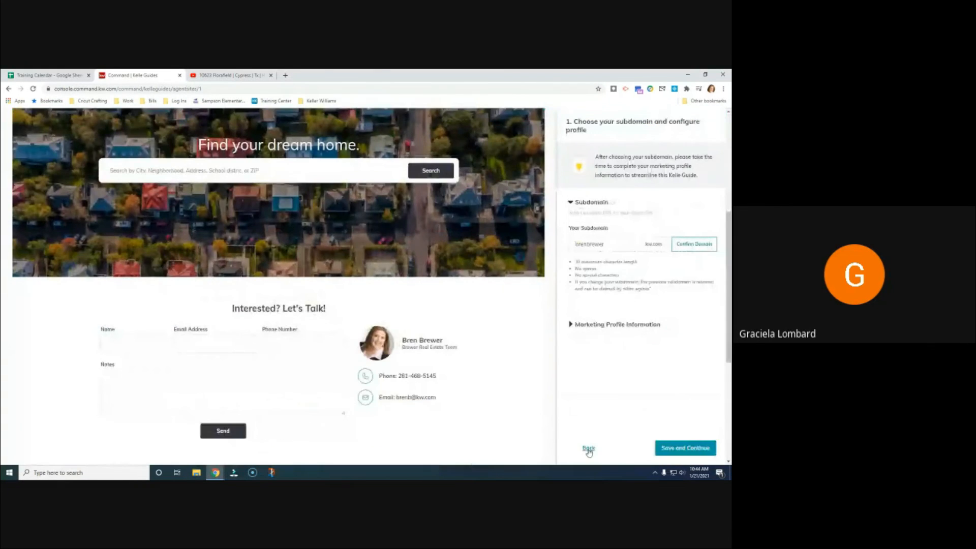
pyautogui.click(589, 450)
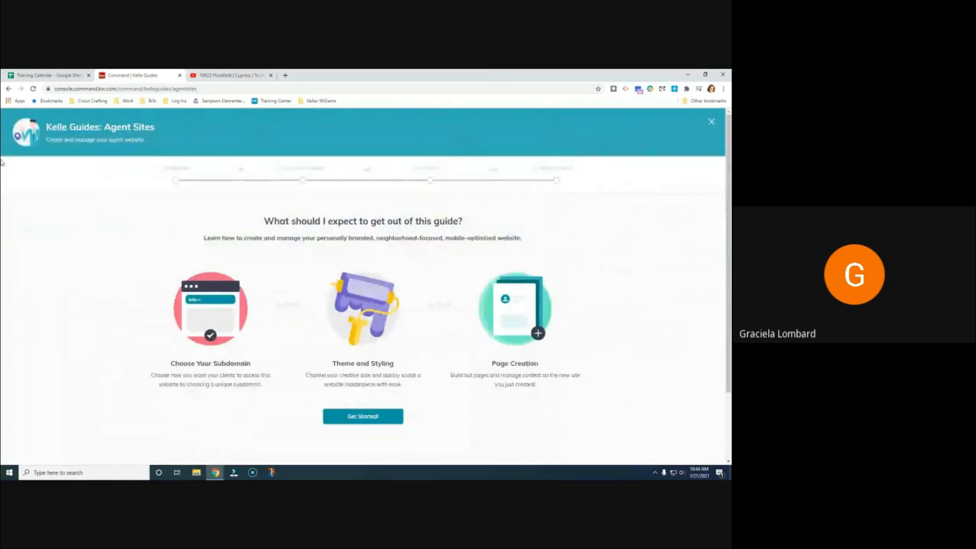
pyautogui.click(7, 89)
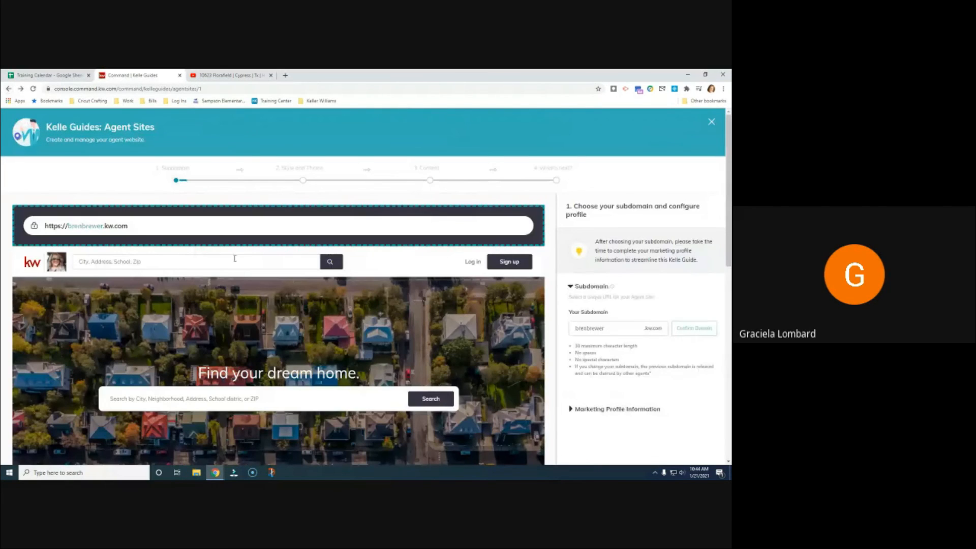
pyautogui.click(7, 89)
pyautogui.click(7, 89)
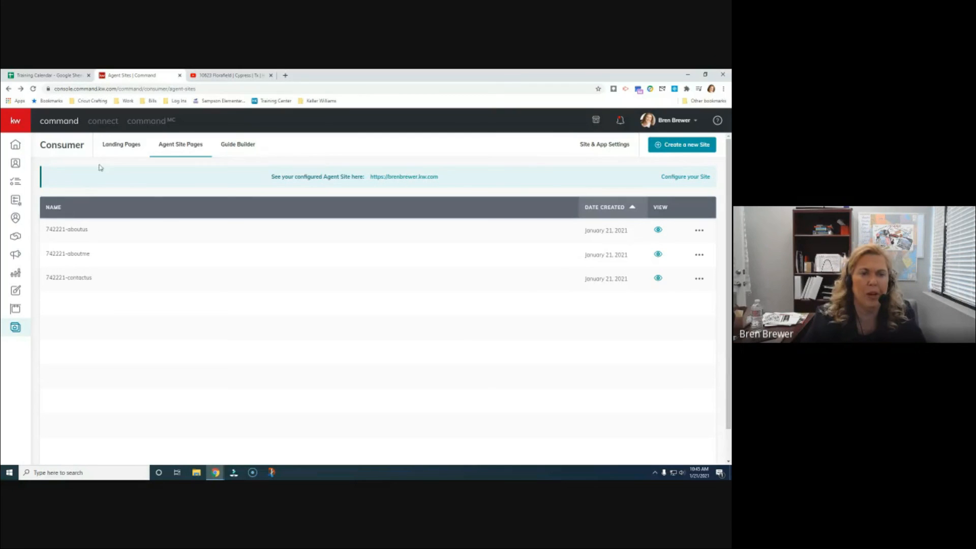
pyautogui.click(120, 144)
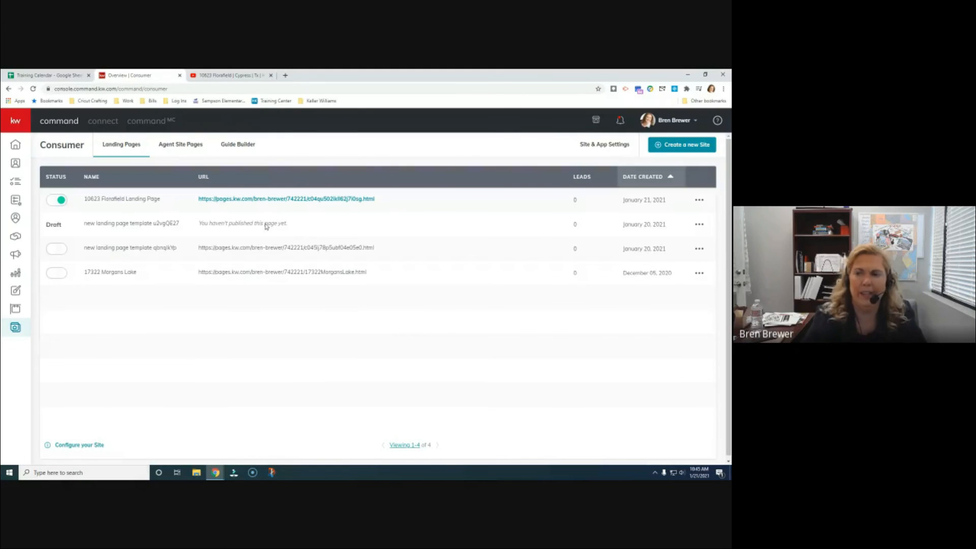
pyautogui.click(593, 145)
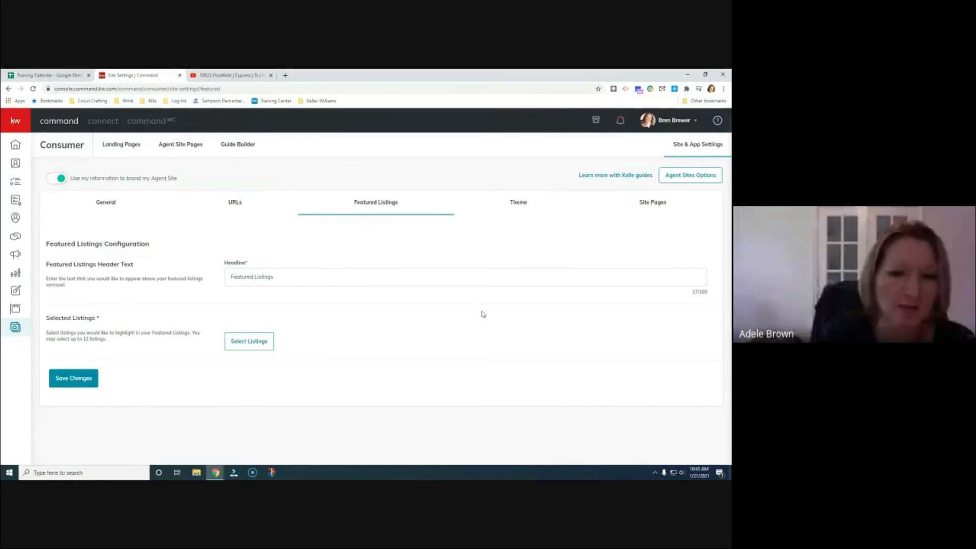
pyautogui.click(125, 144)
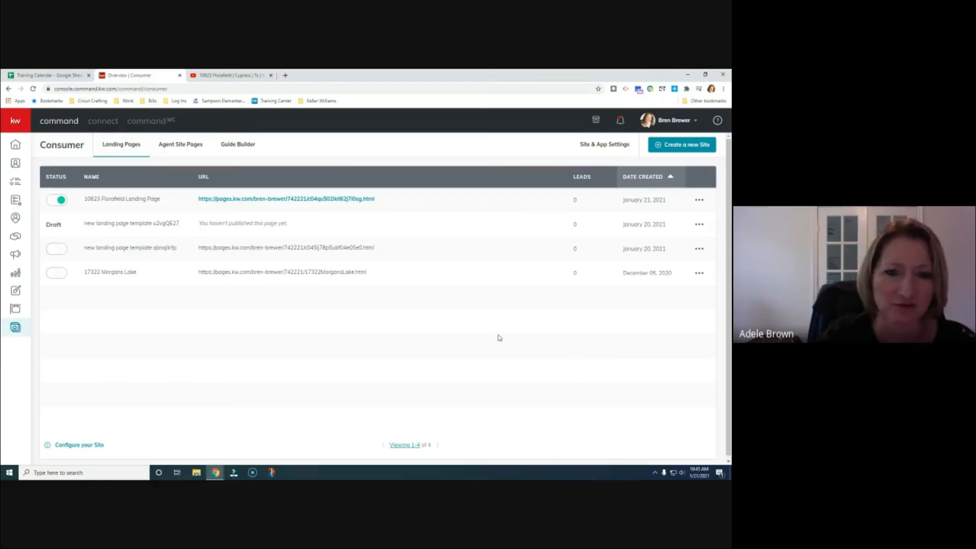
pyautogui.click(605, 144)
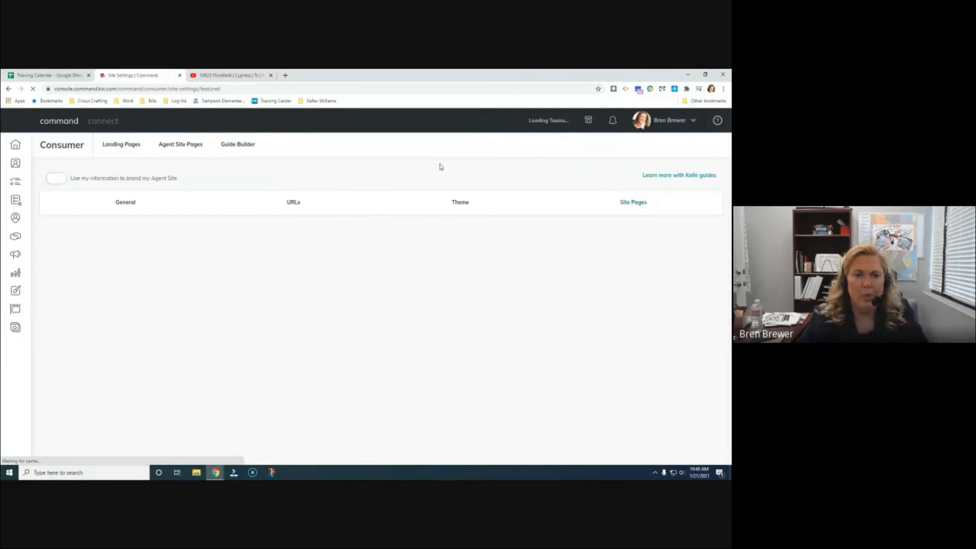
pyautogui.click(190, 147)
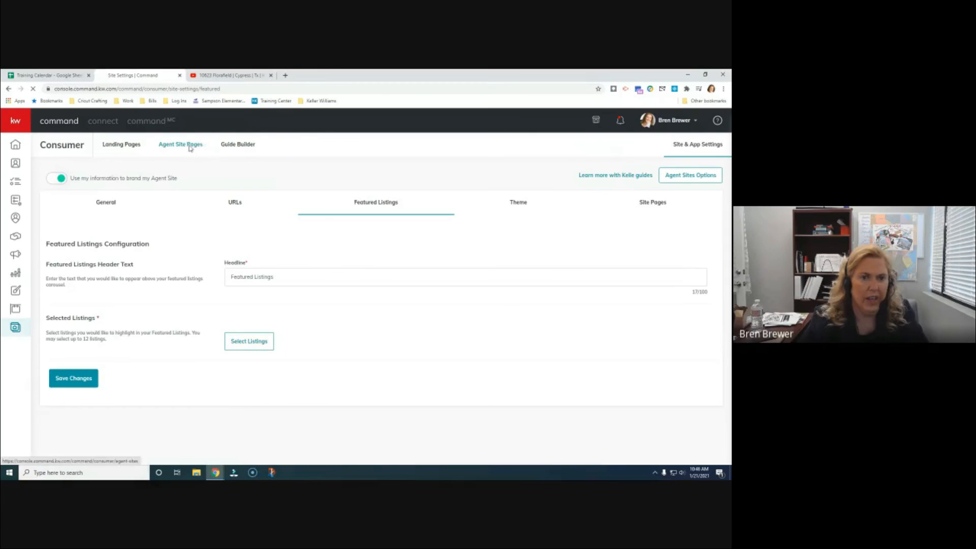
pyautogui.click(237, 146)
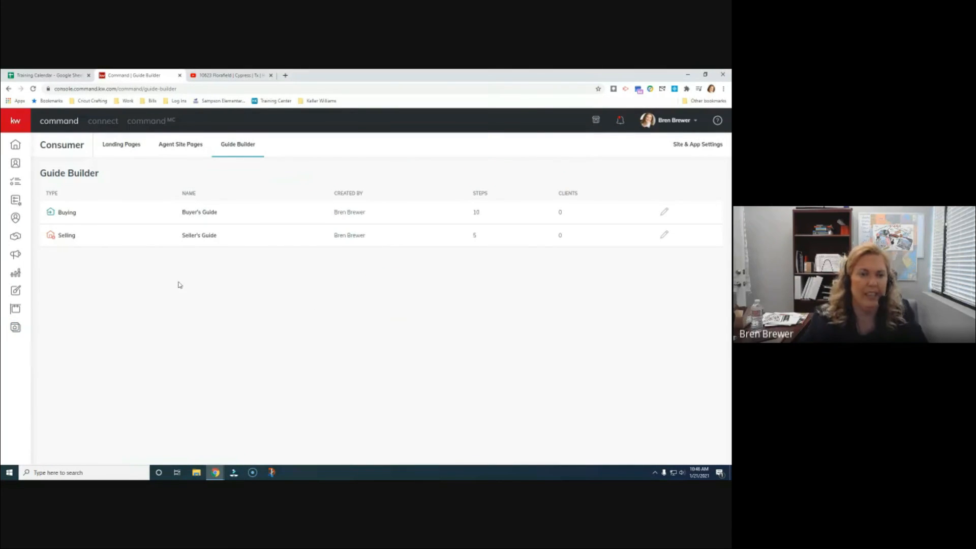
pyautogui.click(178, 147)
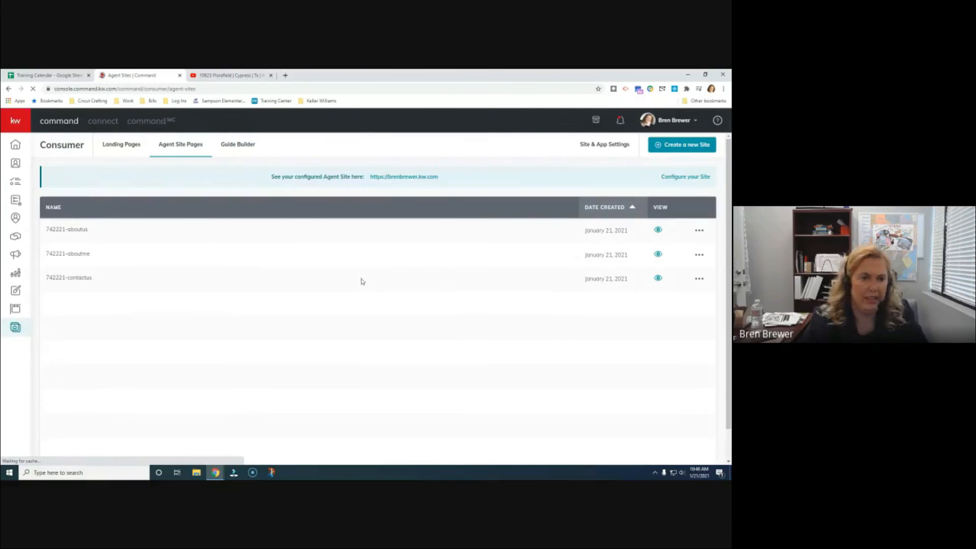
pyautogui.click(699, 230)
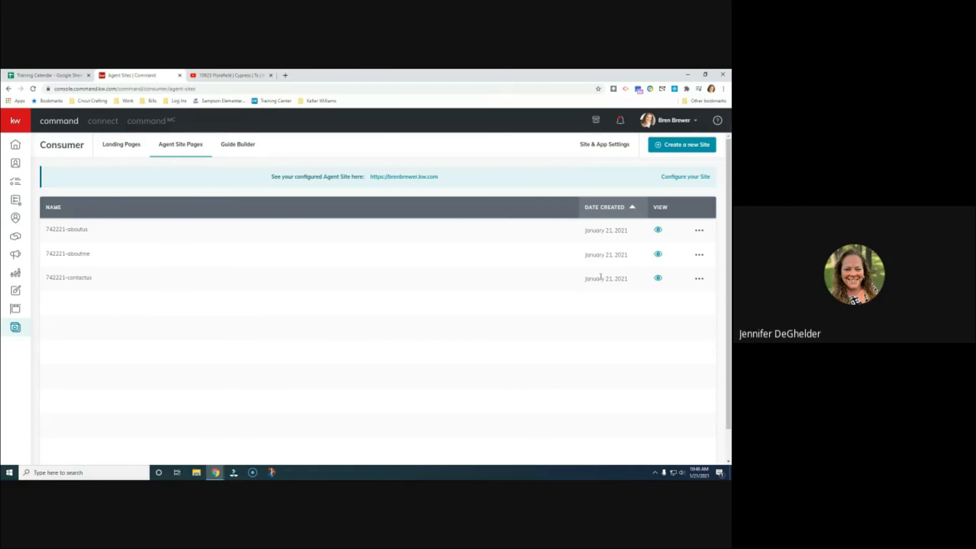
pyautogui.click(694, 258)
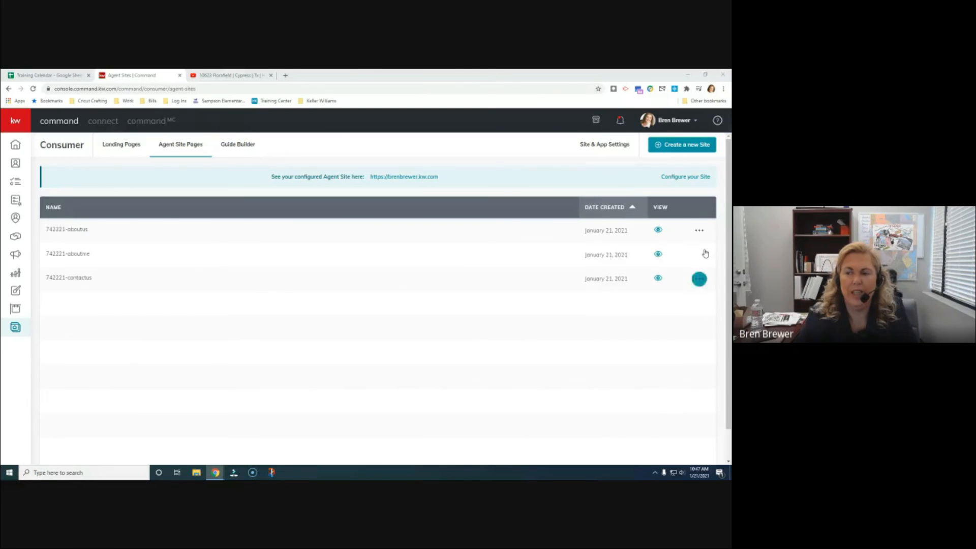
pyautogui.click(701, 233)
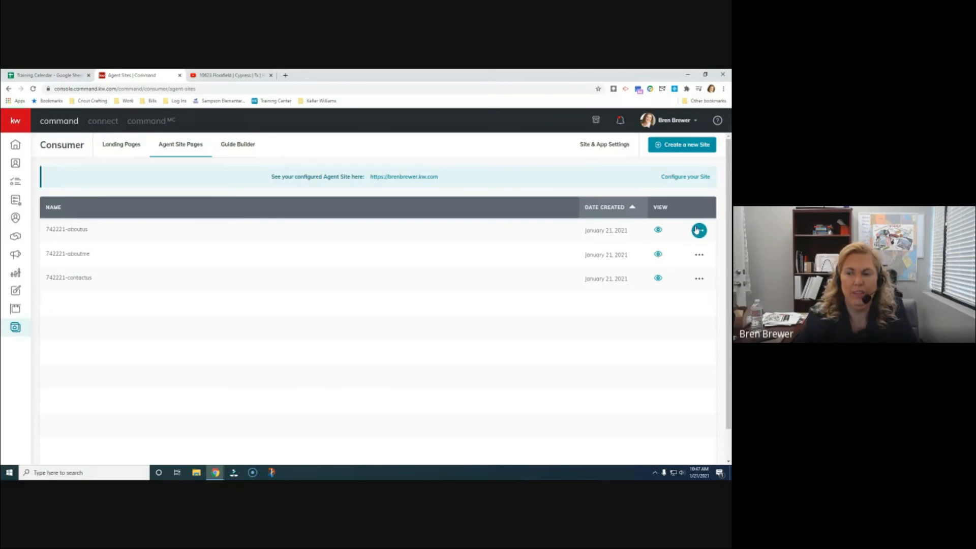
pyautogui.click(699, 231)
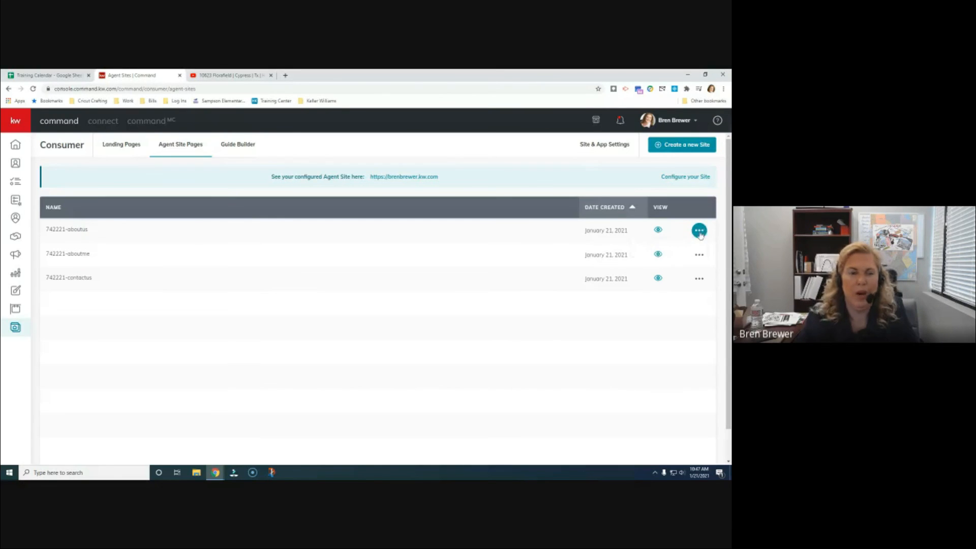
pyautogui.click(700, 256)
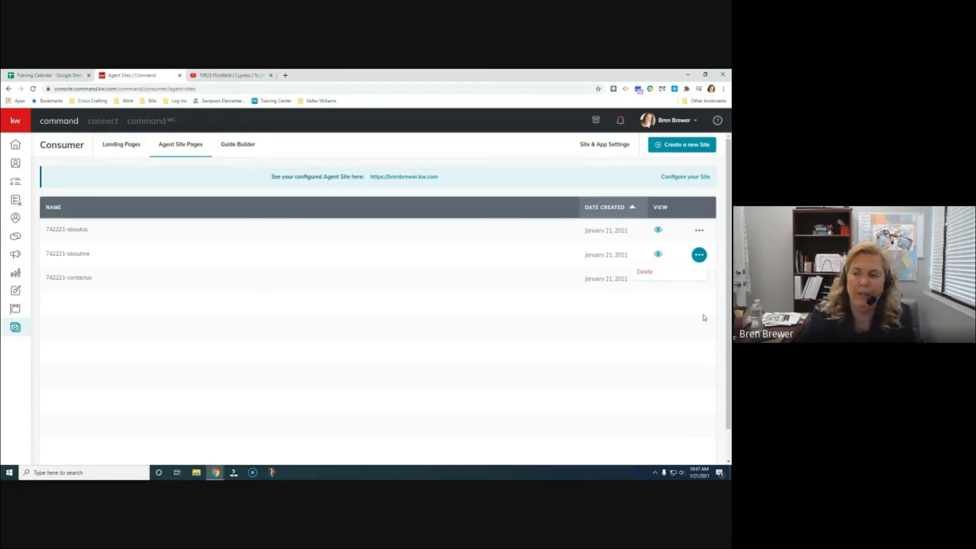
pyautogui.click(699, 279)
pyautogui.click(699, 280)
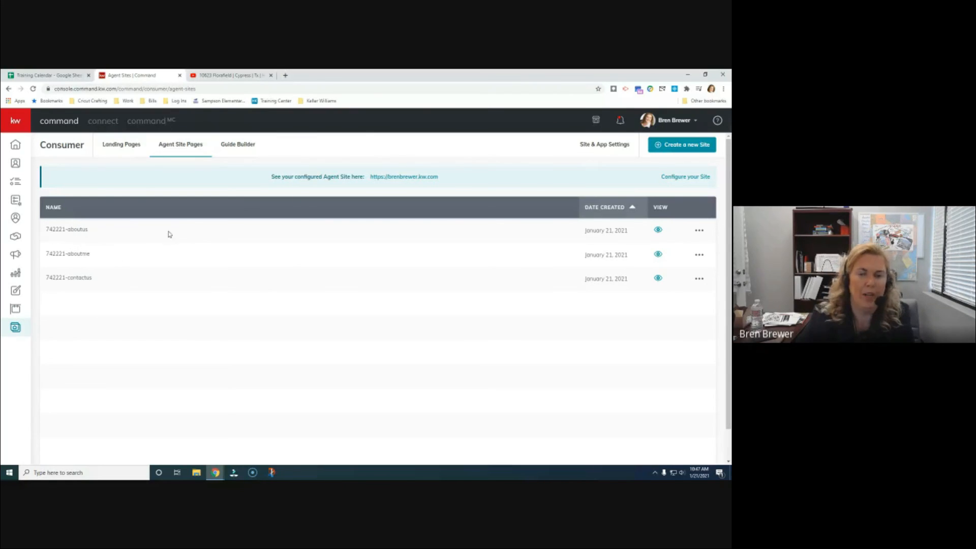
pyautogui.click(700, 231)
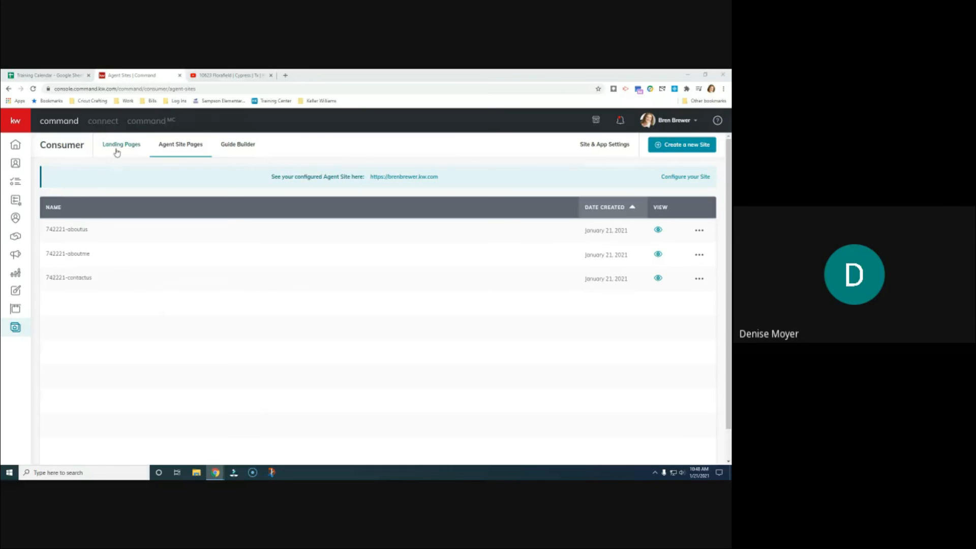
# Create a standalone page with a branded header and a Market Snap block below it
pyautogui.click(682, 145)
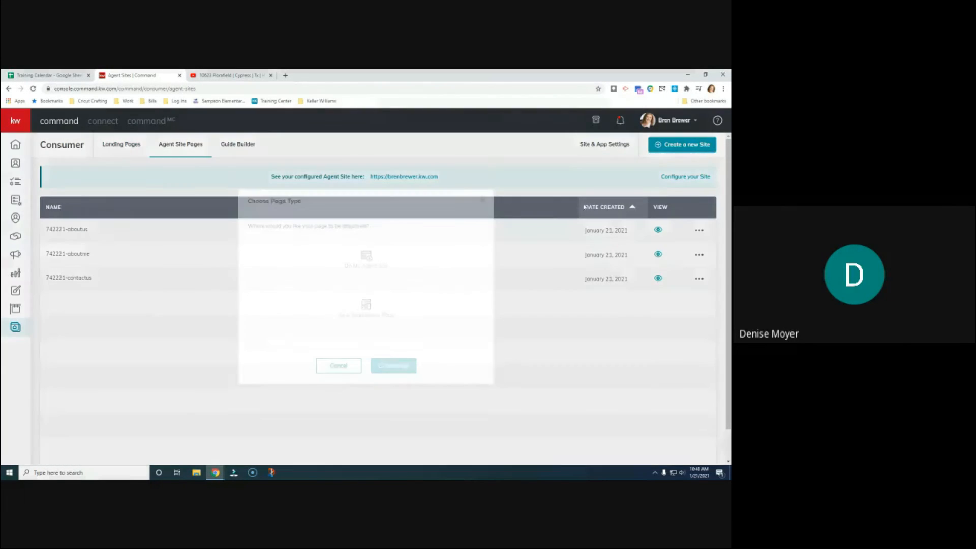
pyautogui.click(366, 315)
pyautogui.click(393, 365)
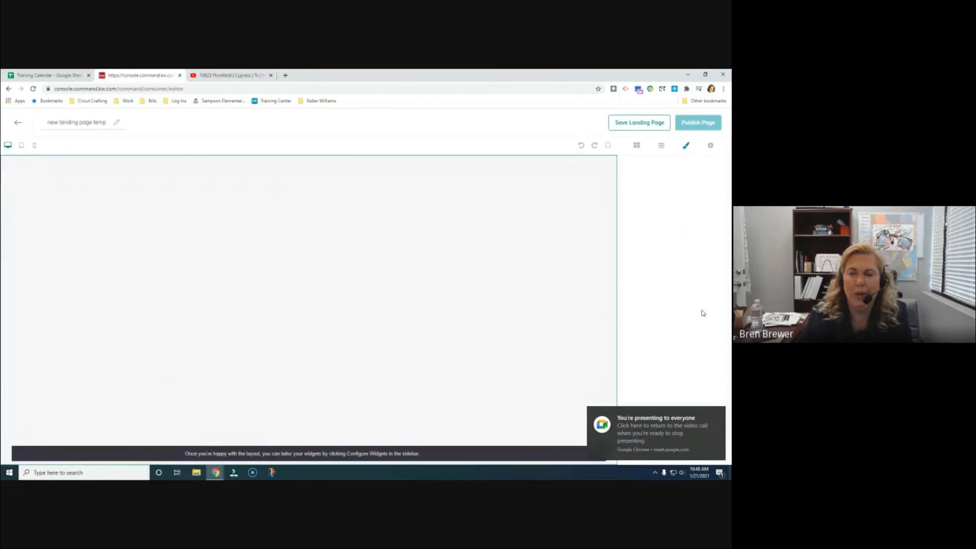
pyautogui.moveTo(710, 206); pyautogui.dragTo(543, 203)
pyautogui.moveTo(686, 285); pyautogui.dragTo(488, 277)
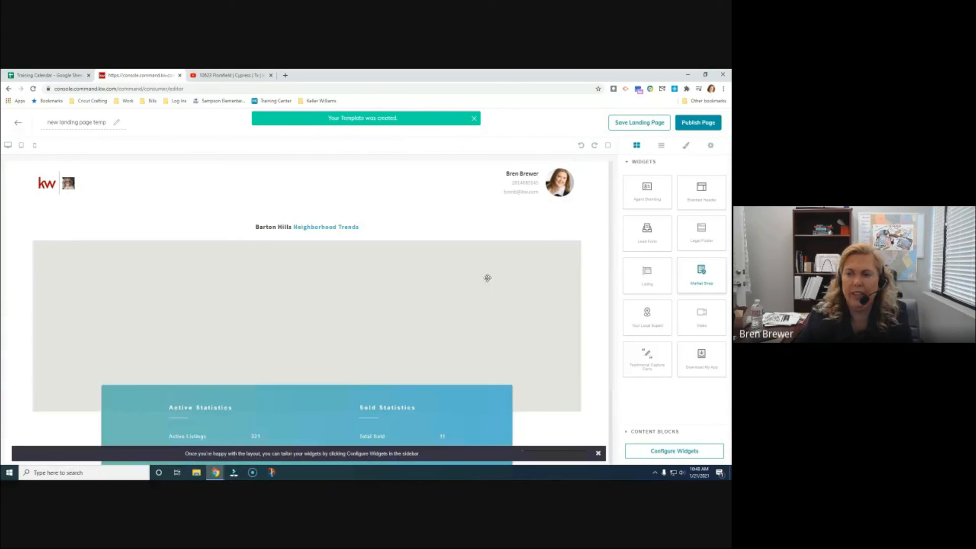
# In the Market Snap settings, change postal code 78701 to 77429 and choose Stablewood Farms neighborhood
pyautogui.click(670, 451)
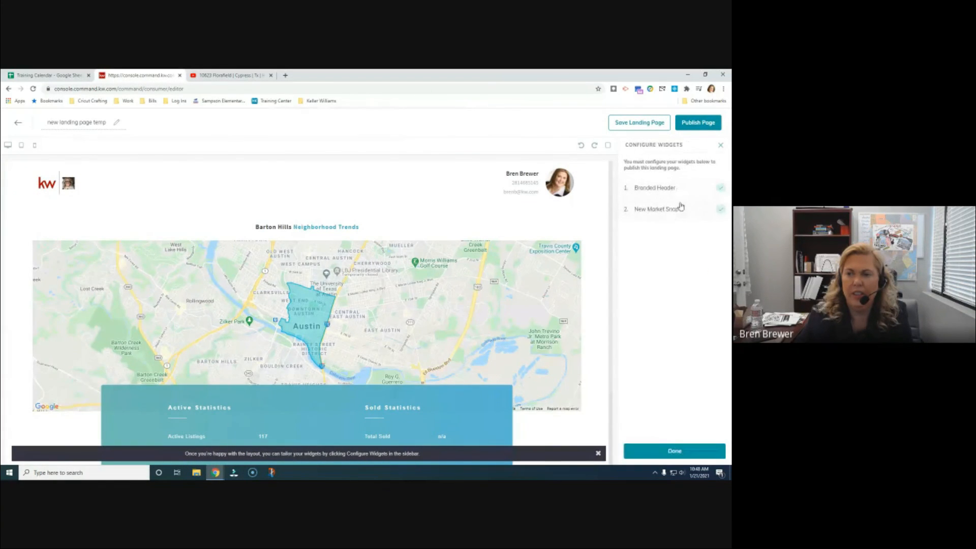
pyautogui.click(666, 210)
pyautogui.click(669, 181)
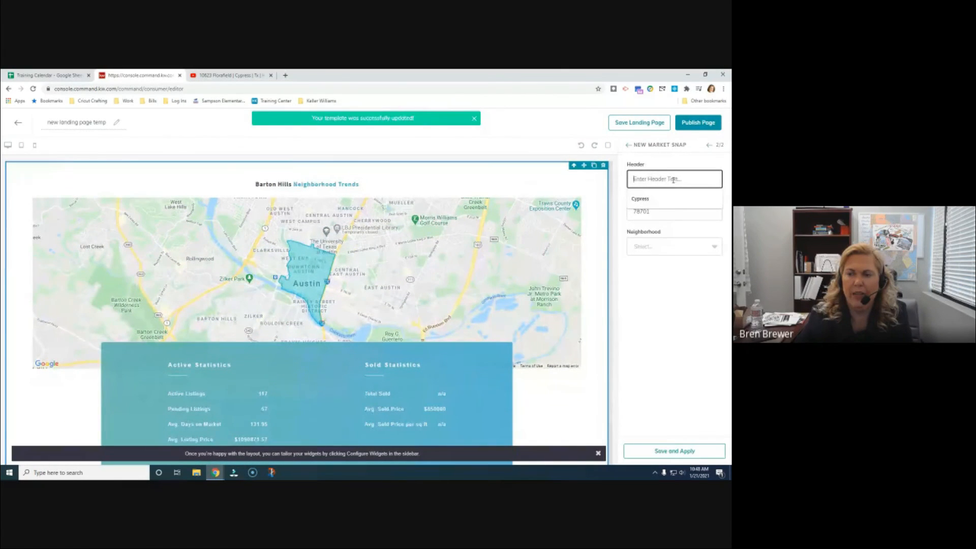
pyautogui.moveTo(667, 213); pyautogui.dragTo(592, 216)
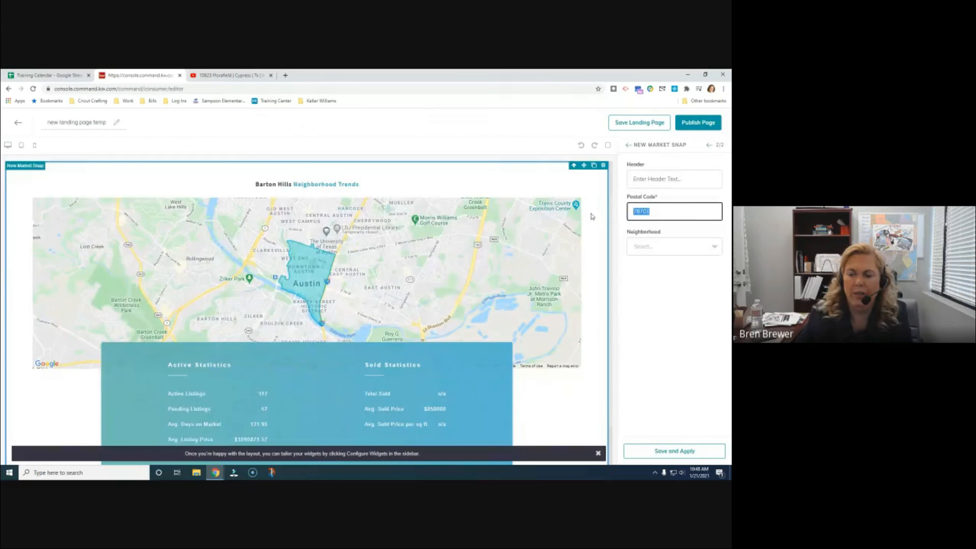
pyautogui.write('77429')
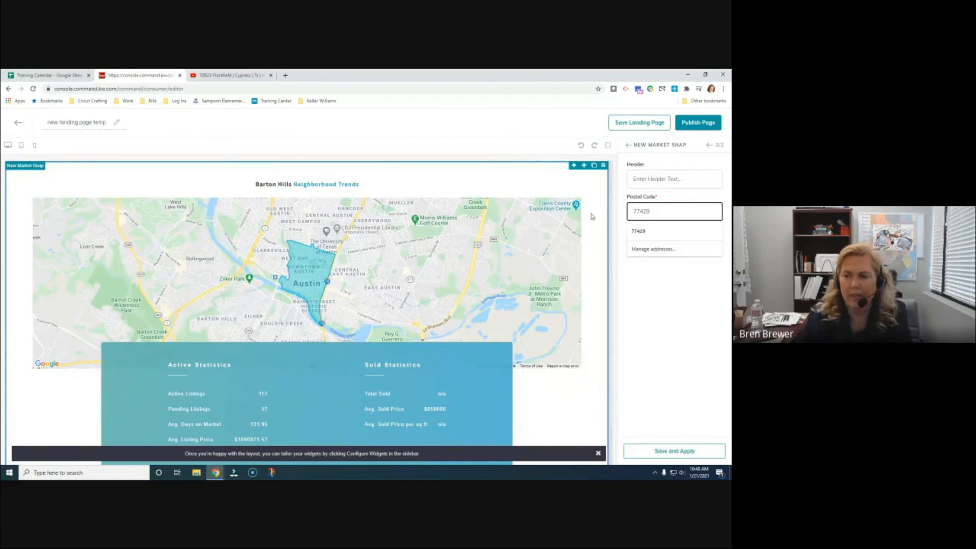
pyautogui.click(638, 231)
pyautogui.click(672, 246)
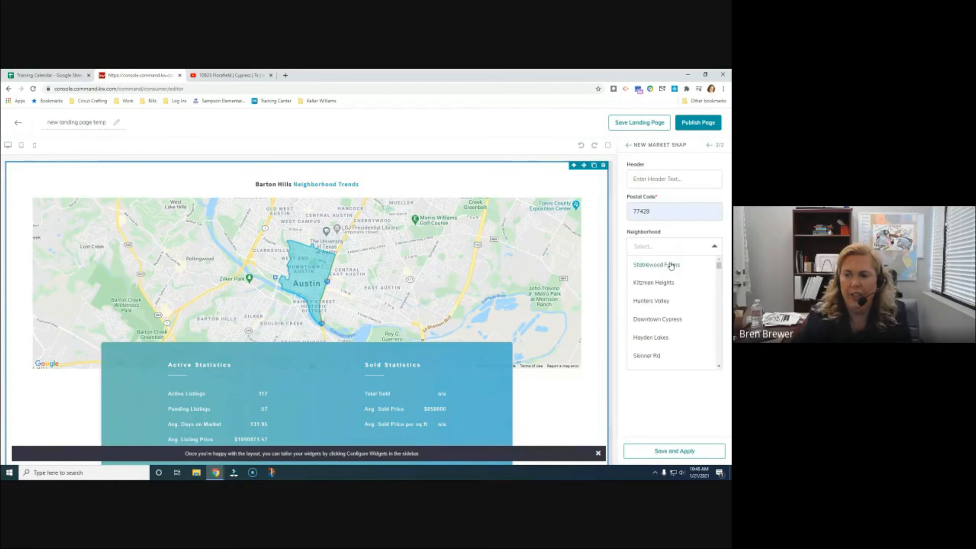
pyautogui.click(678, 267)
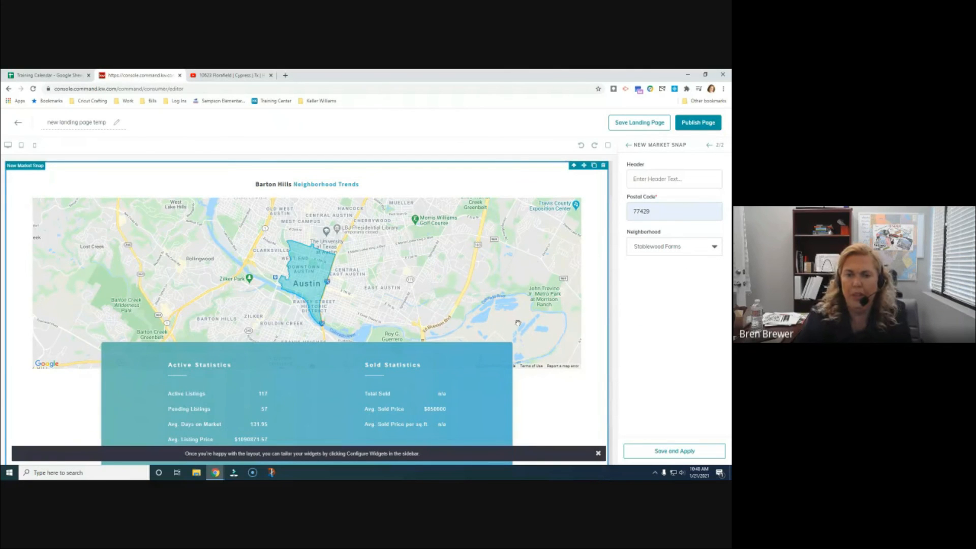
# Set the snapshot header to 'Stablewood Farms' and apply it to the page
pyautogui.click(693, 179)
pyautogui.write('Stablewood Farms')
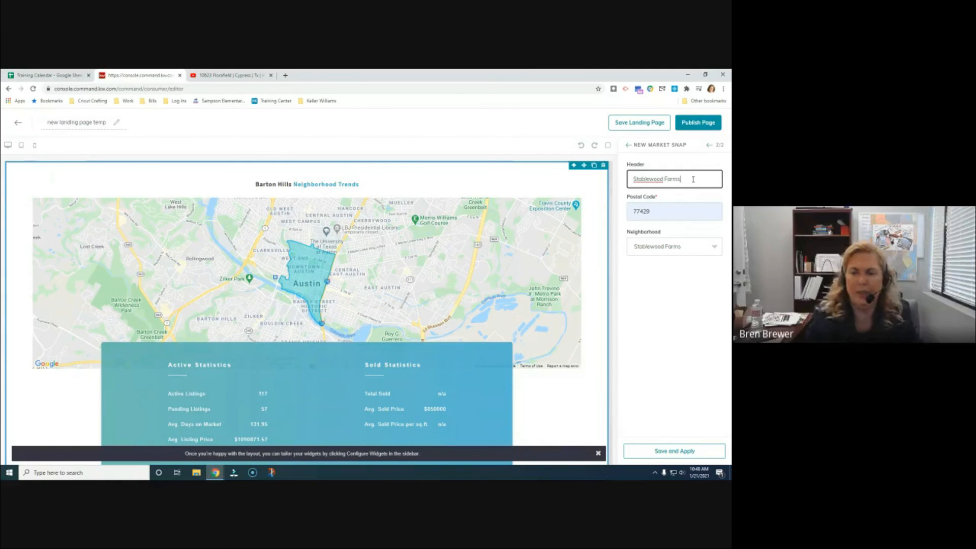
pyautogui.click(705, 451)
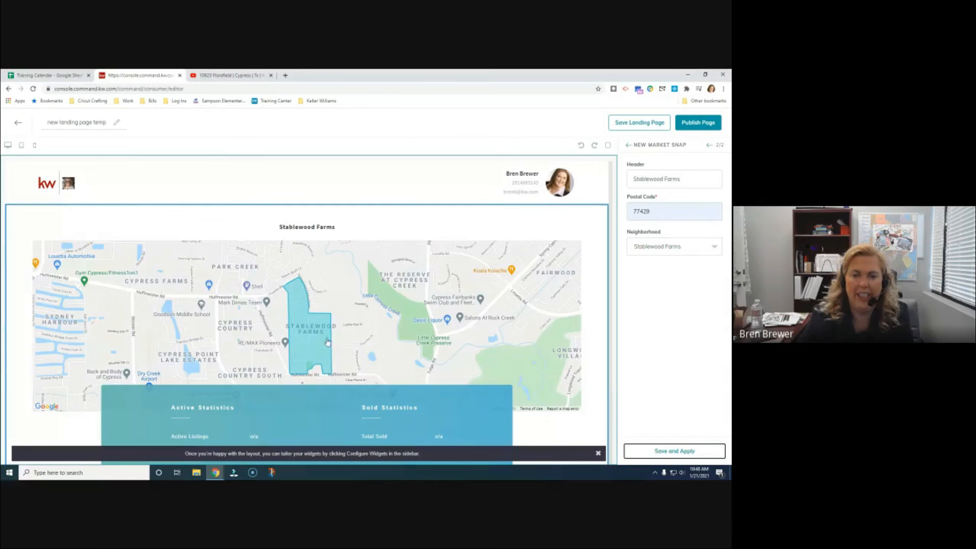
pyautogui.scroll(-3, 331, 324)
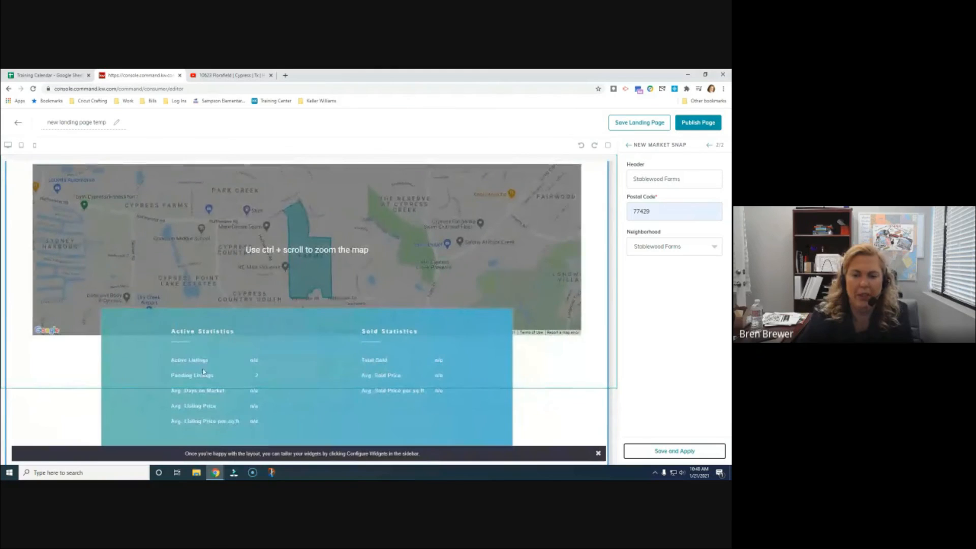
pyautogui.scroll(-1, 204, 371)
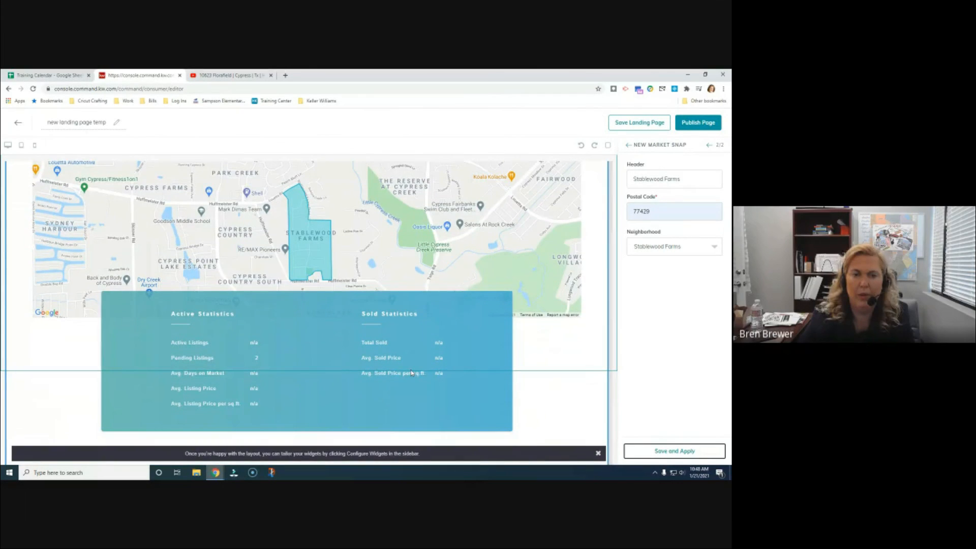
pyautogui.scroll(4, 415, 376)
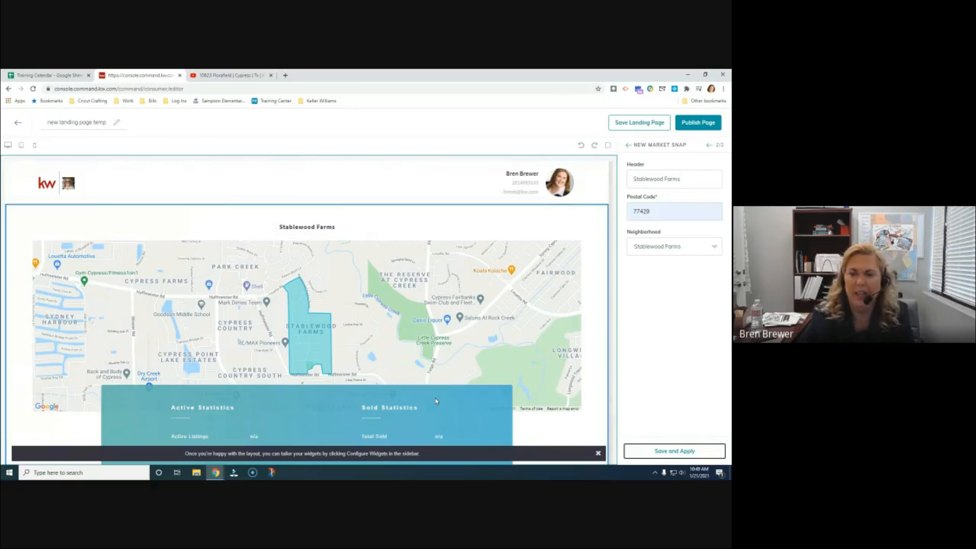
pyautogui.scroll(-4, 436, 401)
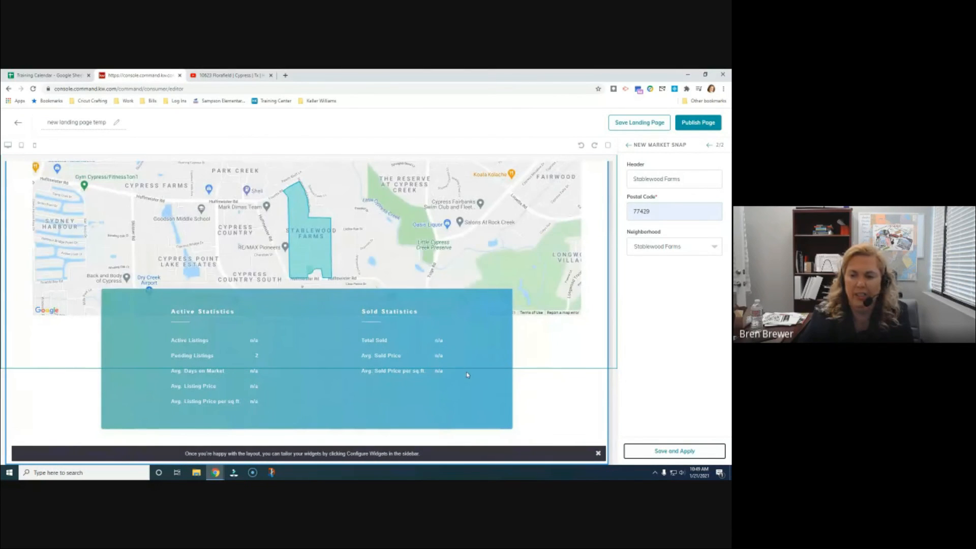
pyautogui.scroll(4, 496, 350)
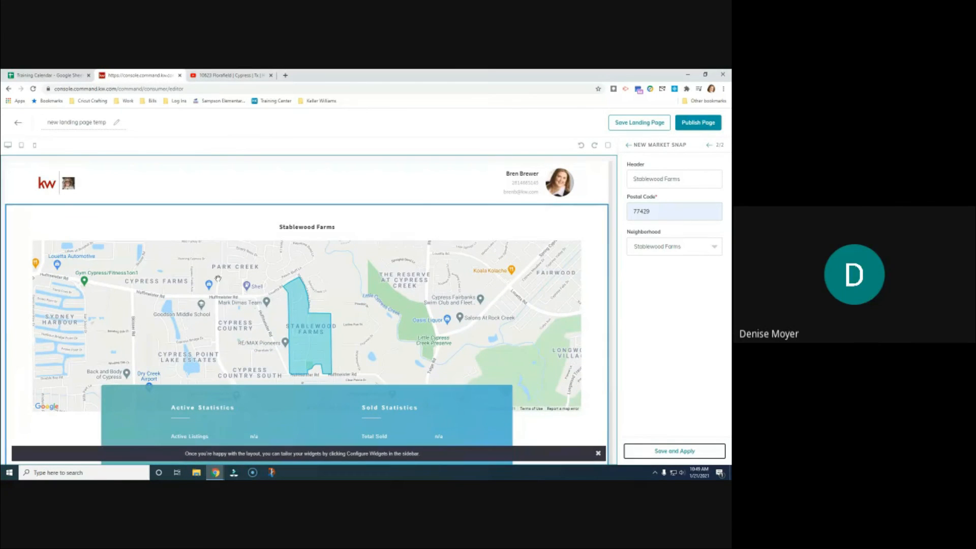
pyautogui.click(19, 122)
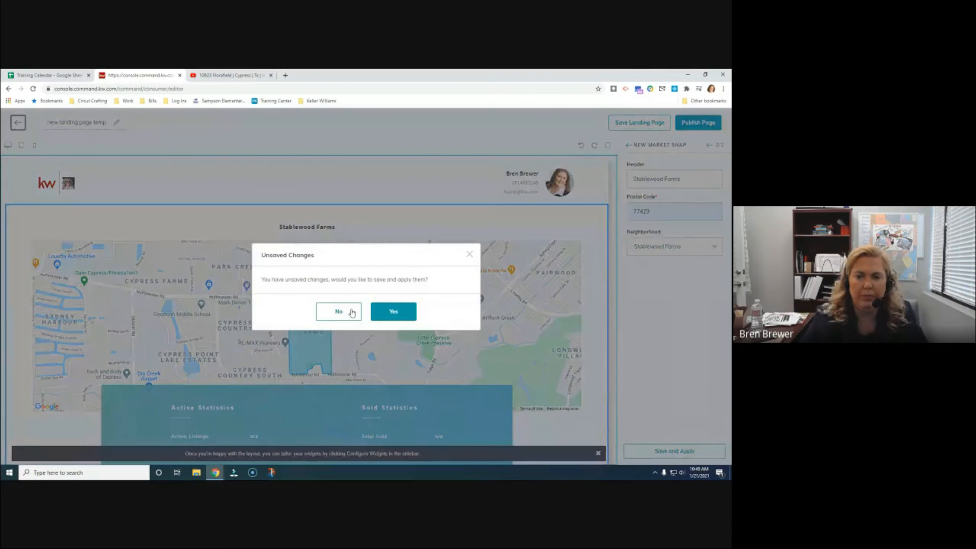
# Leave the editor without saving the Stablewood Farms market snapshot changes
pyautogui.click(340, 310)
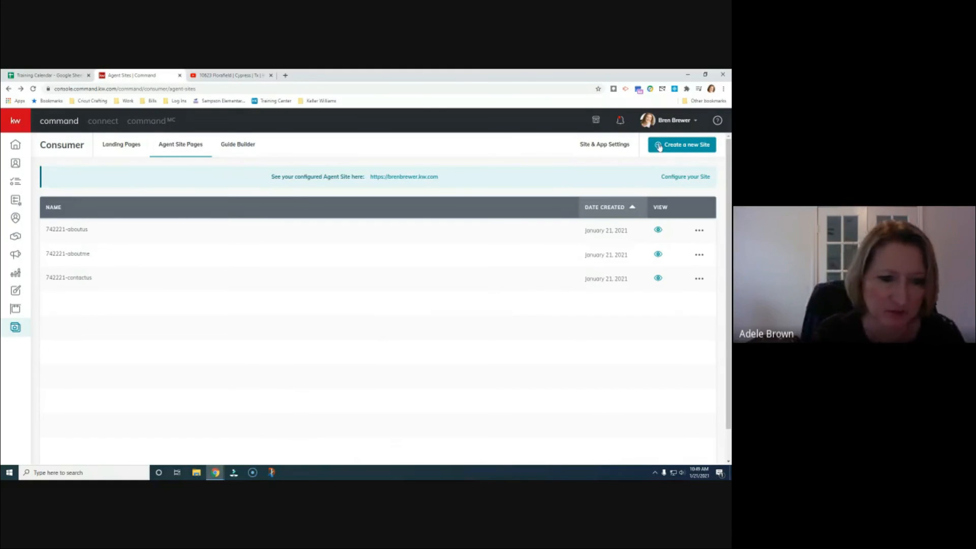
# Review the latest notifications, then show the Landing Pages list with statuses and URLs
pyautogui.click(622, 124)
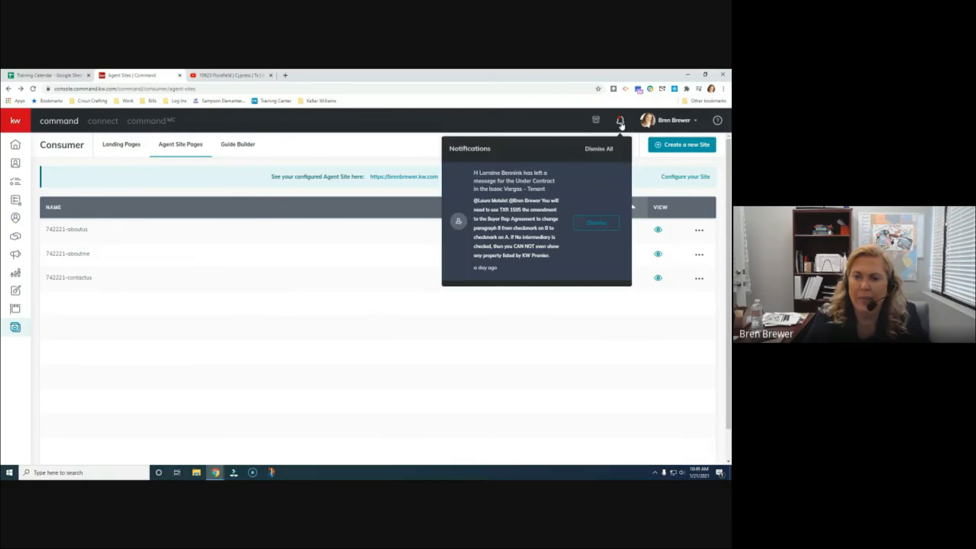
pyautogui.click(536, 128)
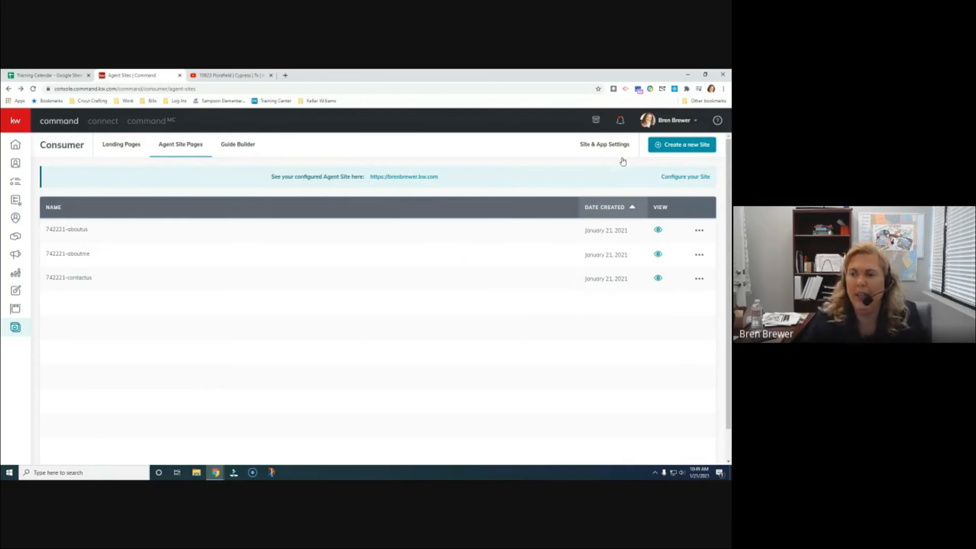
pyautogui.click(620, 122)
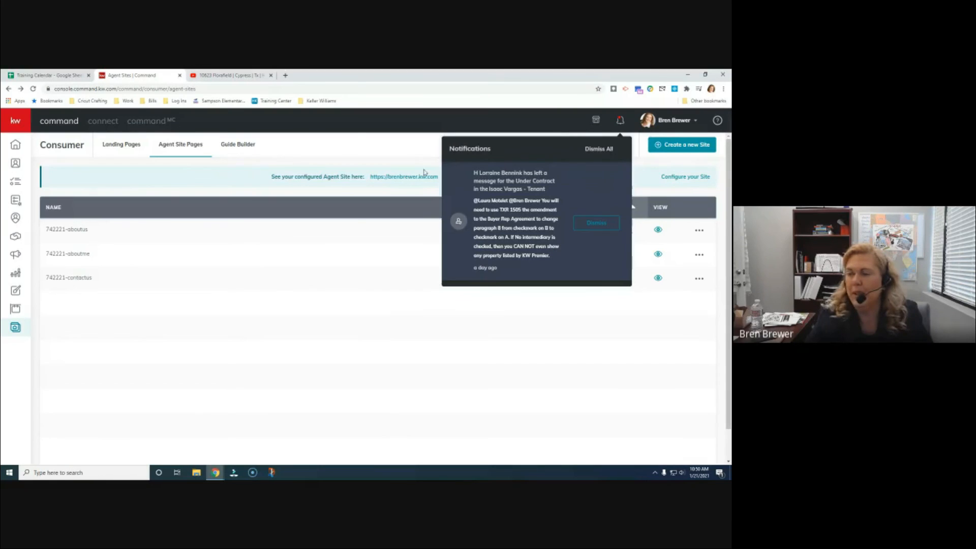
pyautogui.click(533, 120)
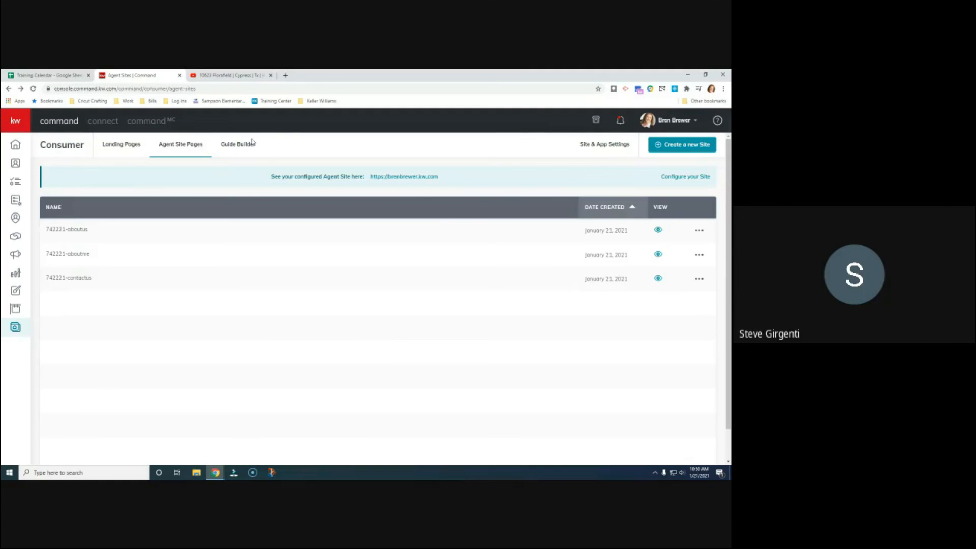
pyautogui.click(118, 146)
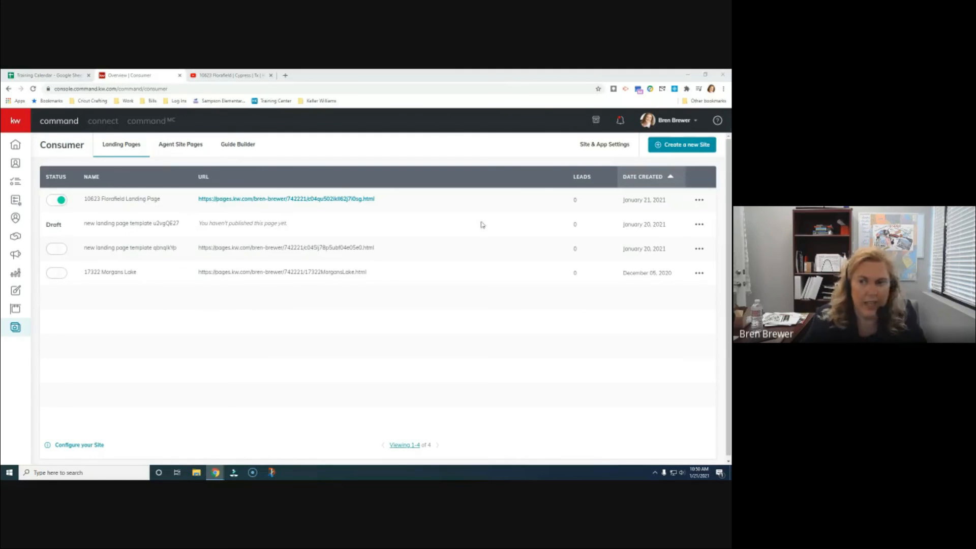
pyautogui.click(699, 200)
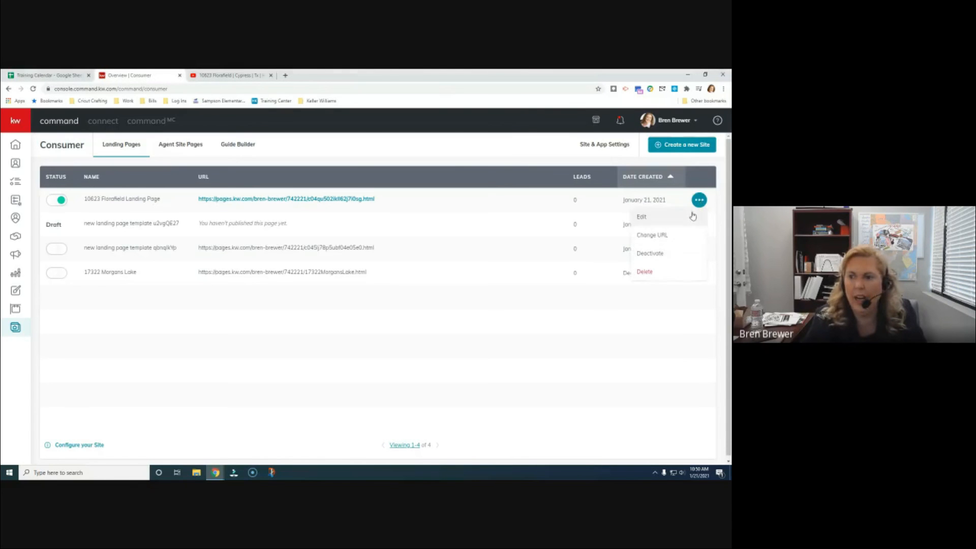
pyautogui.click(661, 235)
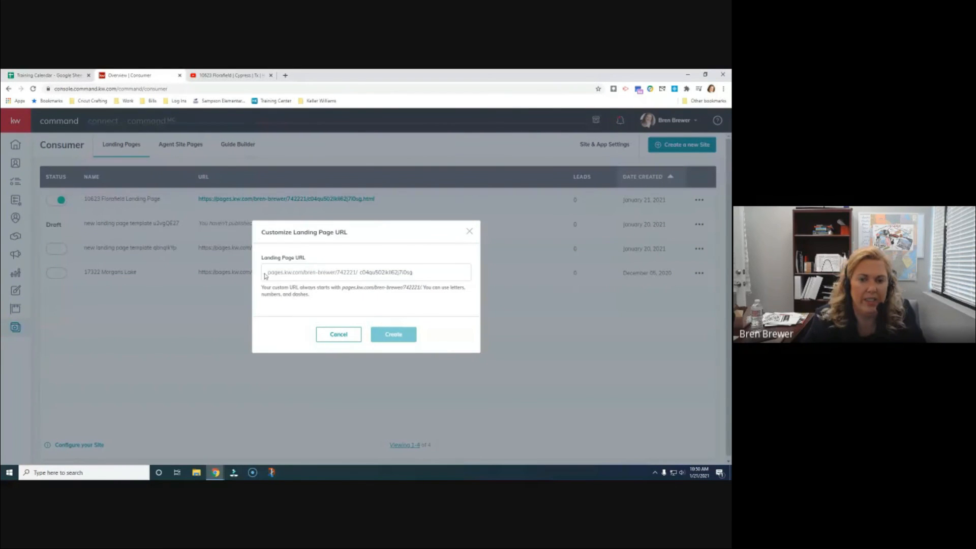
pyautogui.moveTo(361, 271); pyautogui.dragTo(435, 272)
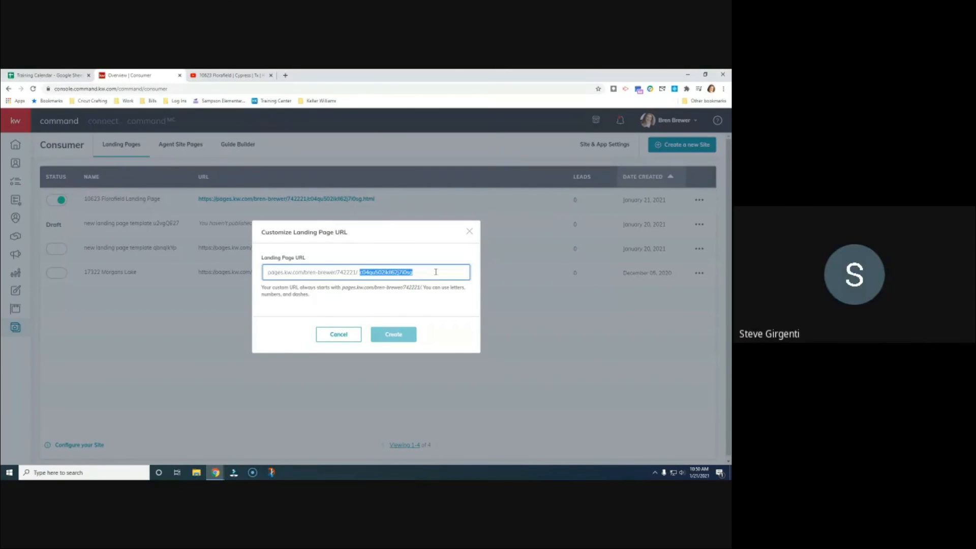
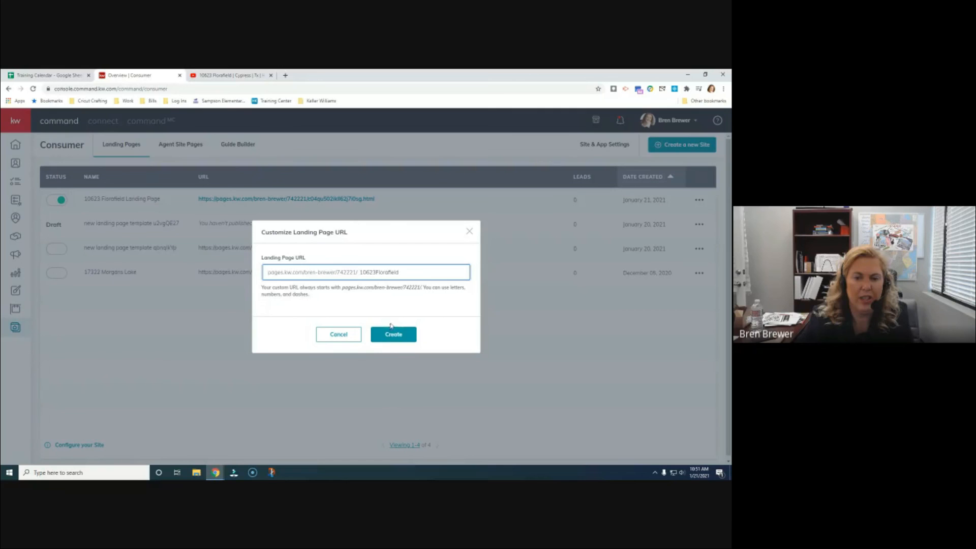
pyautogui.click(392, 333)
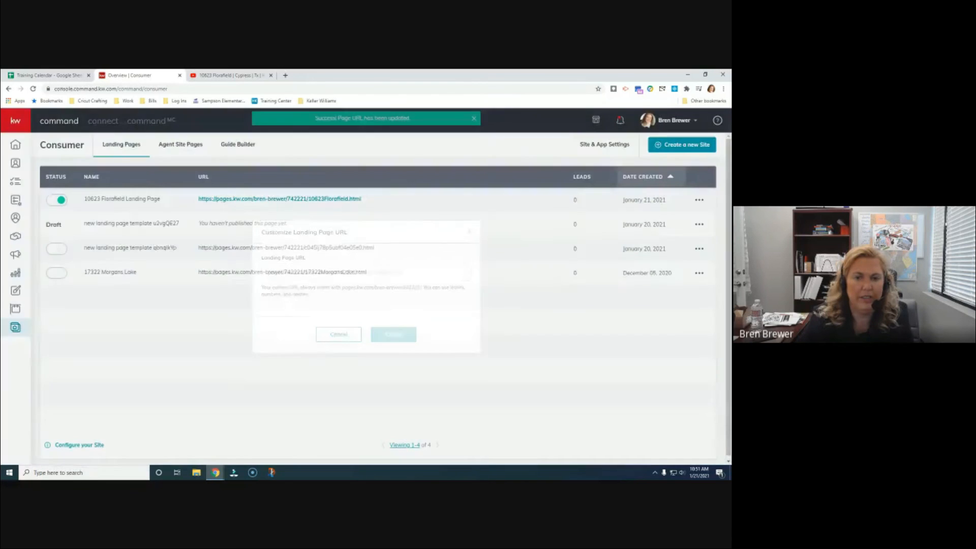